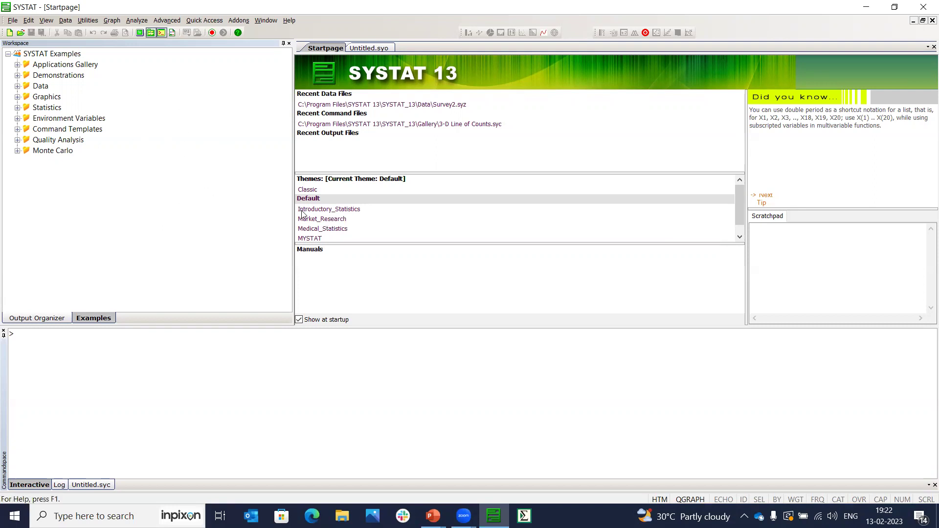
# Switch to the Introductory_Statistics theme and back to the Default theme without saving the theme either time
pyautogui.moveTo(324, 210)
pyautogui.click(329, 207)
pyautogui.click(519, 285)
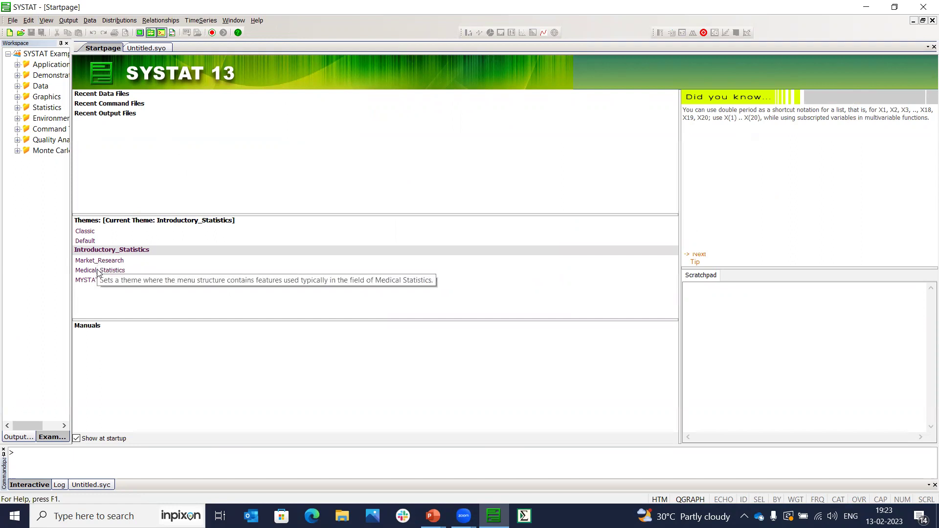
pyautogui.click(87, 241)
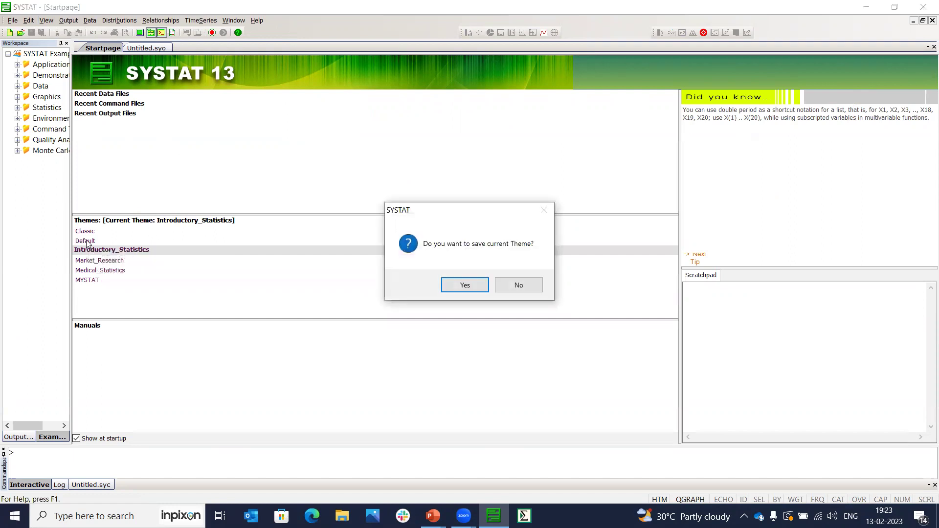
pyautogui.click(508, 285)
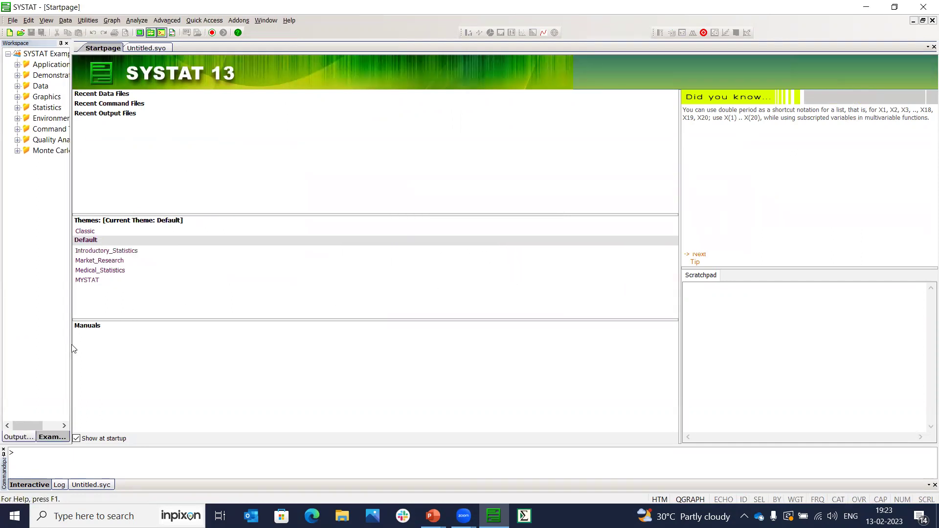
# Widen the workspace pane and place the cursor at the interactive command prompt
pyautogui.moveTo(72, 348); pyautogui.dragTo(196, 306)
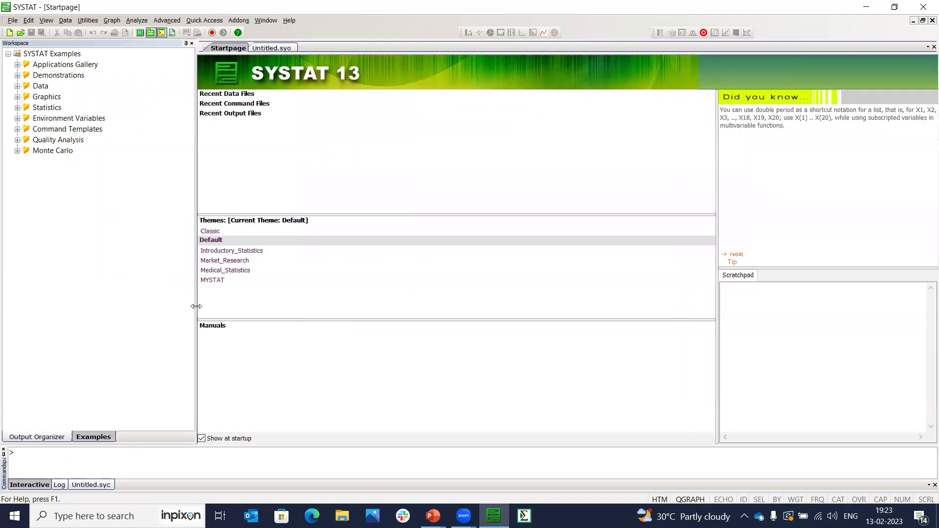
pyautogui.click(320, 451)
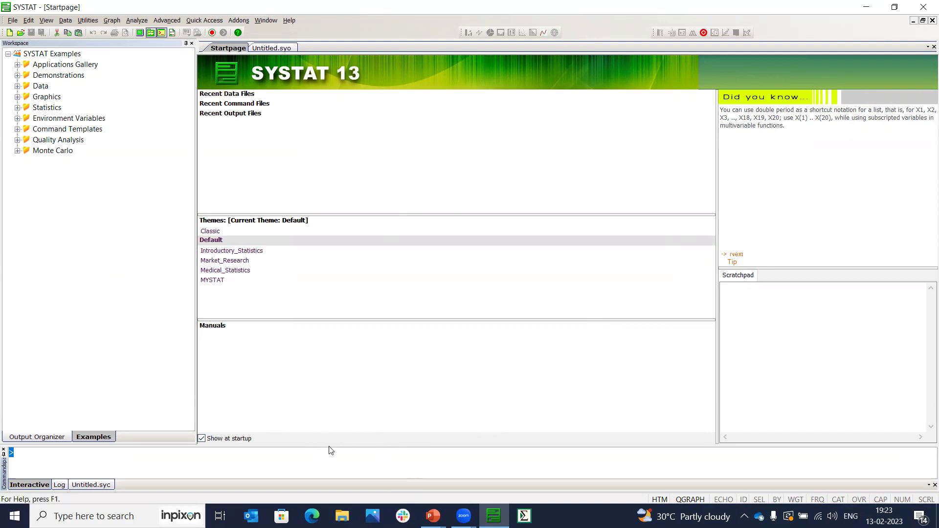
pyautogui.click(25, 457)
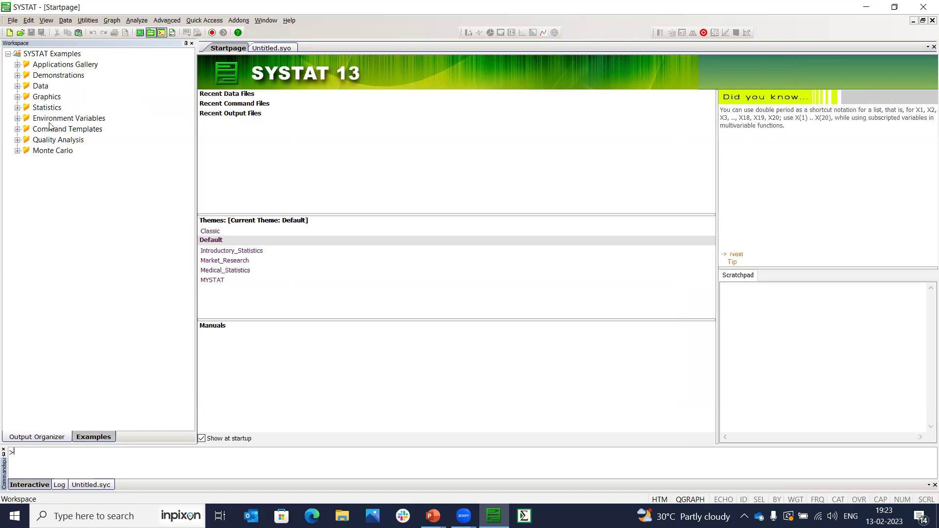
# Create a new, empty data file
pyautogui.click(13, 21)
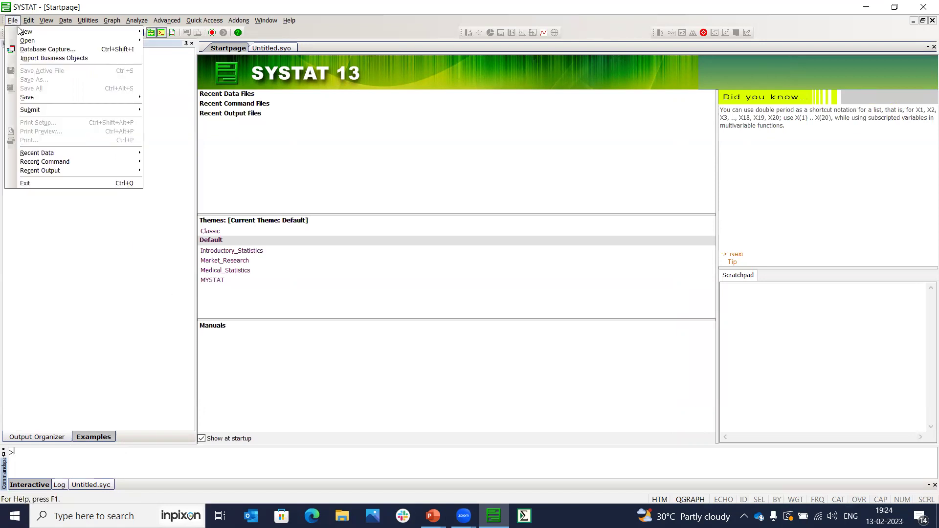
pyautogui.moveTo(54, 33)
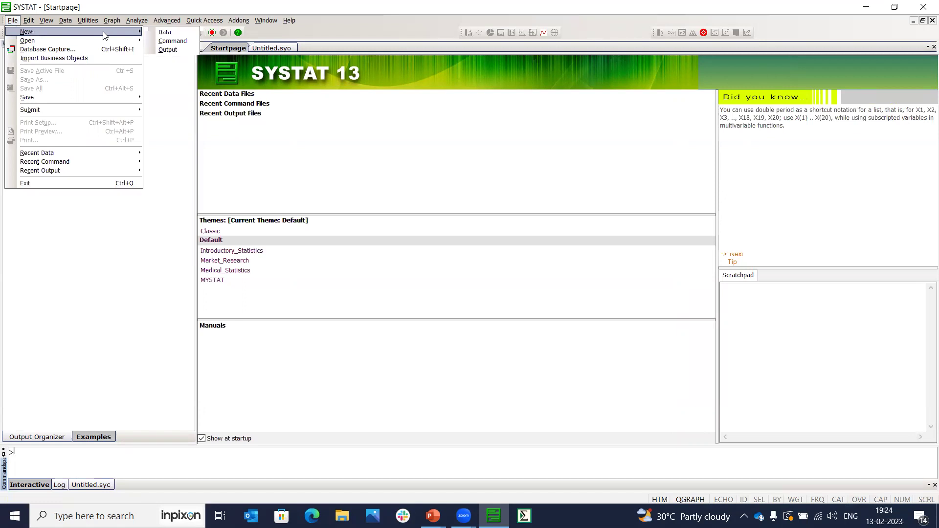
pyautogui.click(165, 32)
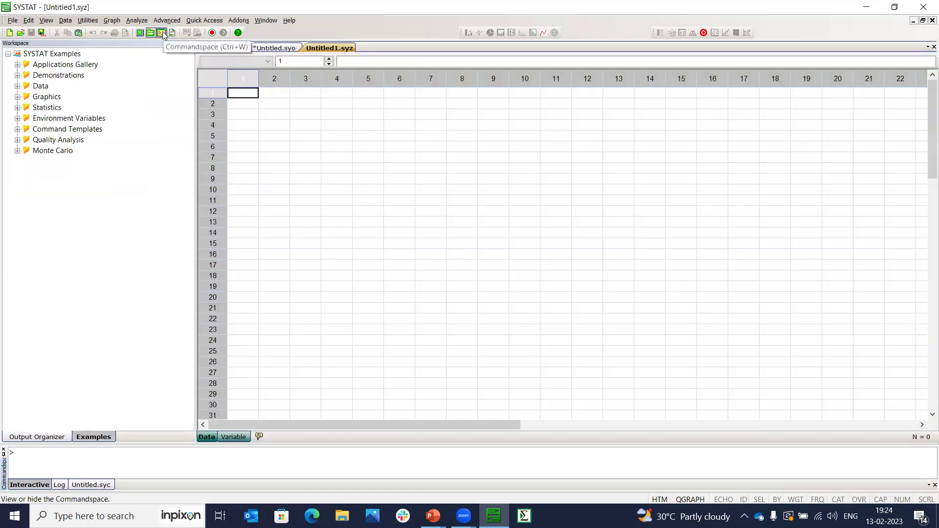
# Enter the numbers 23, 45, 67 and 56 in rows 1 to 4 of the first column
pyautogui.moveTo(242, 93); pyautogui.dragTo(429, 260)
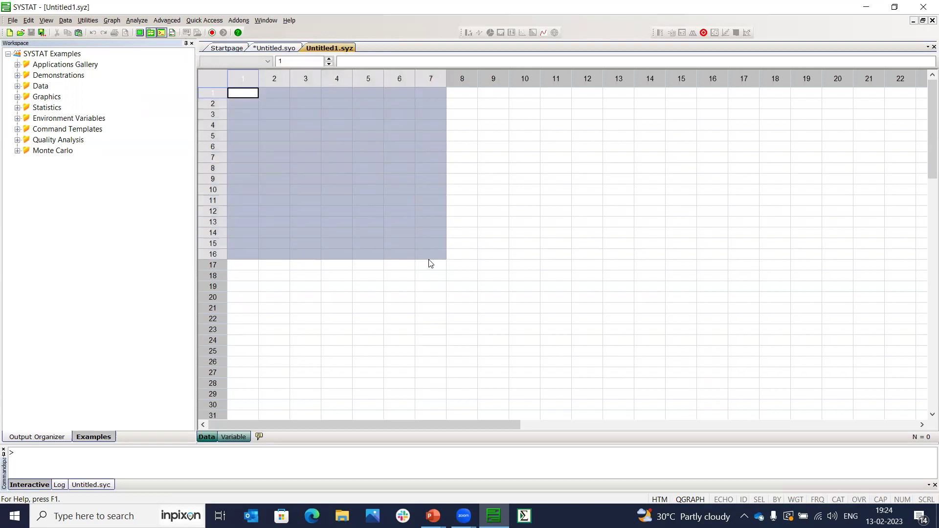
pyautogui.click(271, 128)
pyautogui.write('23')
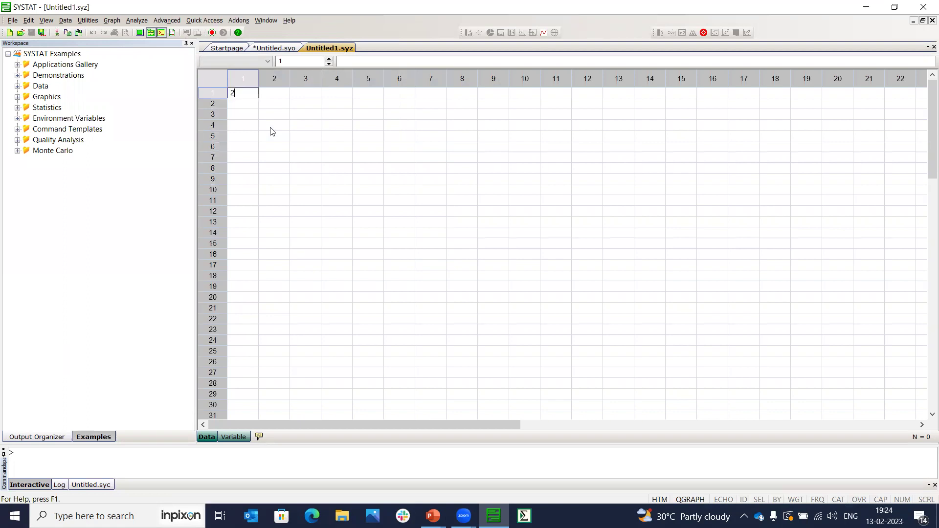
pyautogui.press('Return')
pyautogui.write('45')
pyautogui.press('Return')
pyautogui.write('67')
pyautogui.press('Return')
pyautogui.write('56')
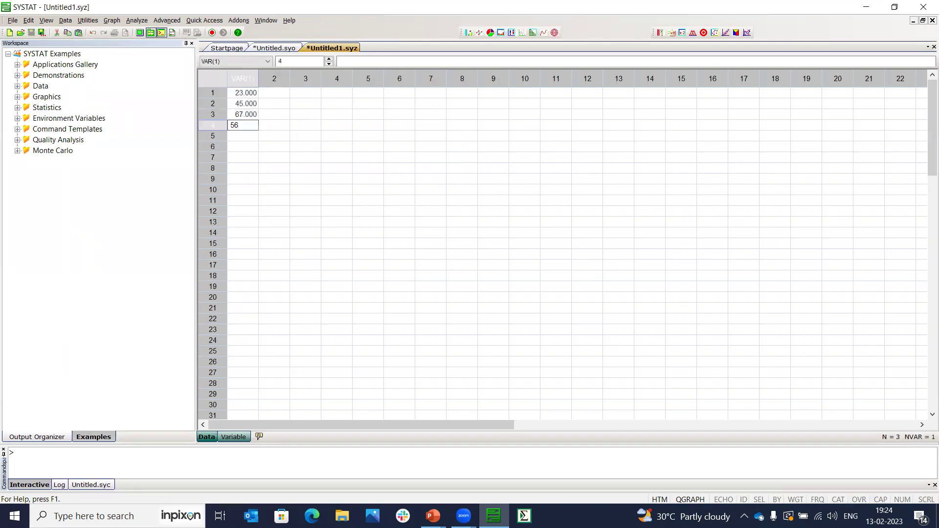
pyautogui.click(328, 147)
# Enter the text values er, tr, tyu and ui in rows 1 to 4 of the second column
pyautogui.hotkey('ctrl', 'a')
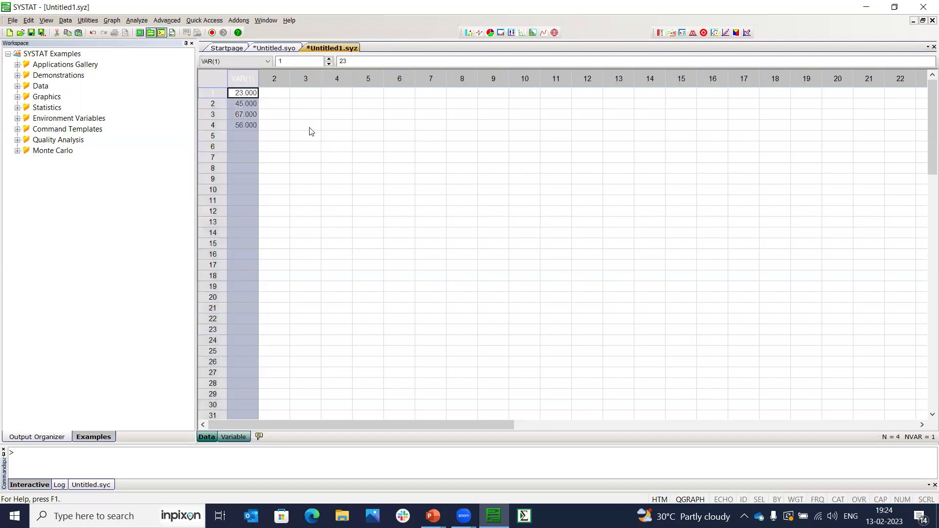
pyautogui.press('Right')
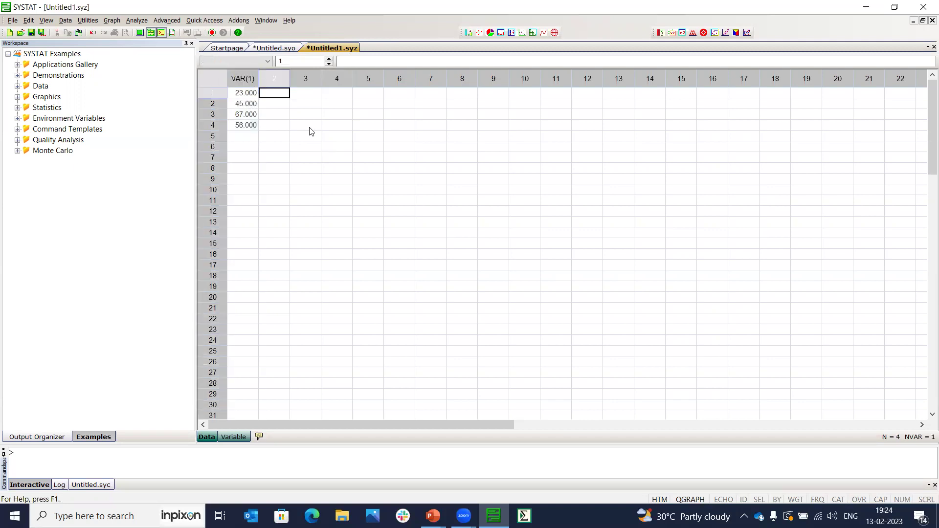
pyautogui.write('er')
pyautogui.press('Return')
pyautogui.write('tr')
pyautogui.press('Return')
pyautogui.write('tyu')
pyautogui.press('Return')
pyautogui.write('ui')
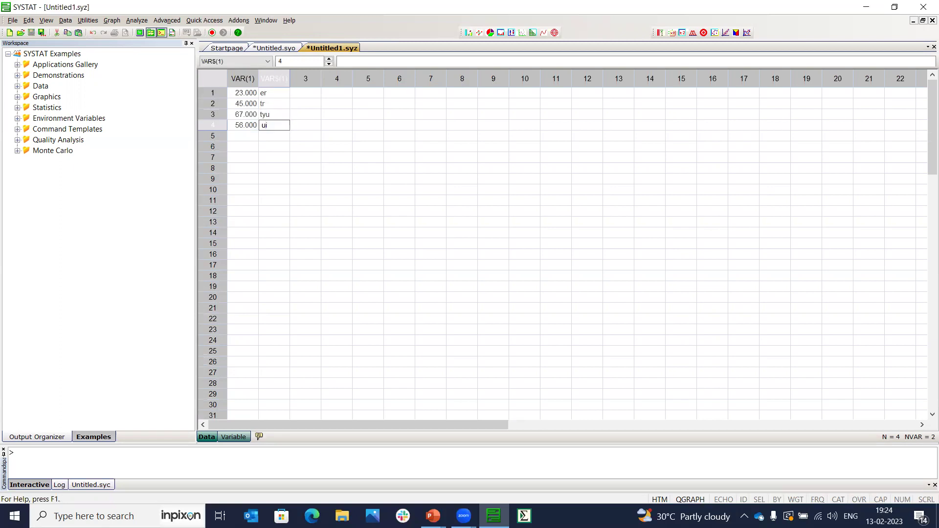
# Correct the third text value in the second column to ty
pyautogui.press('Up')
pyautogui.click(274, 115)
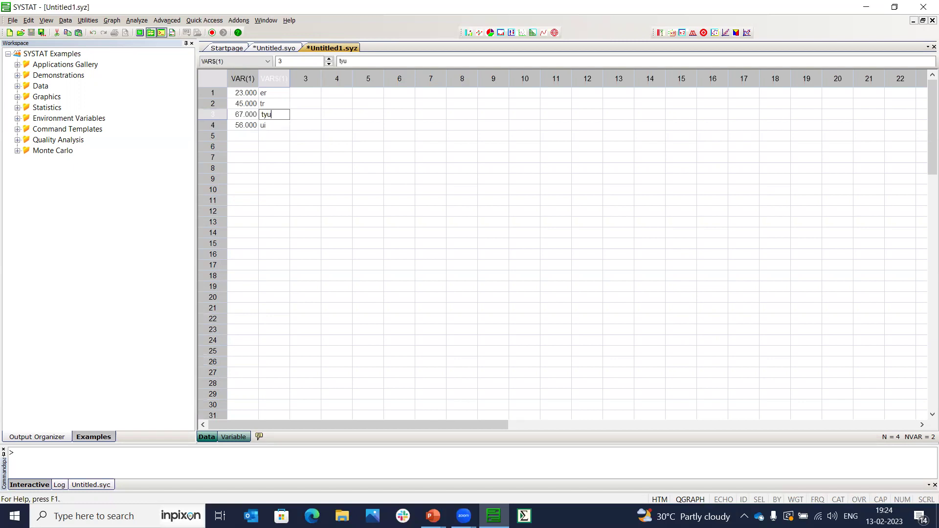
pyautogui.press('BackSpace')
pyautogui.click(346, 136)
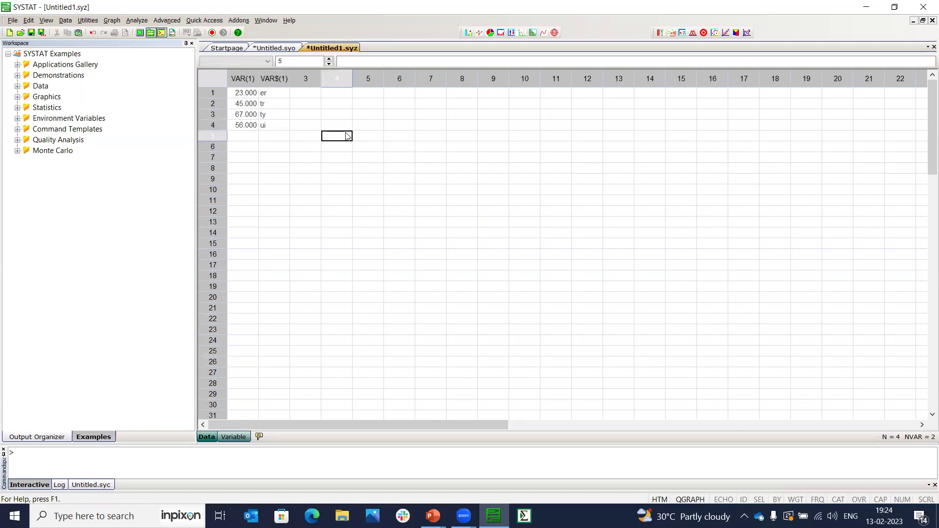
# Open the variable properties of the first column and set its variable name to RERW
pyautogui.click(276, 78)
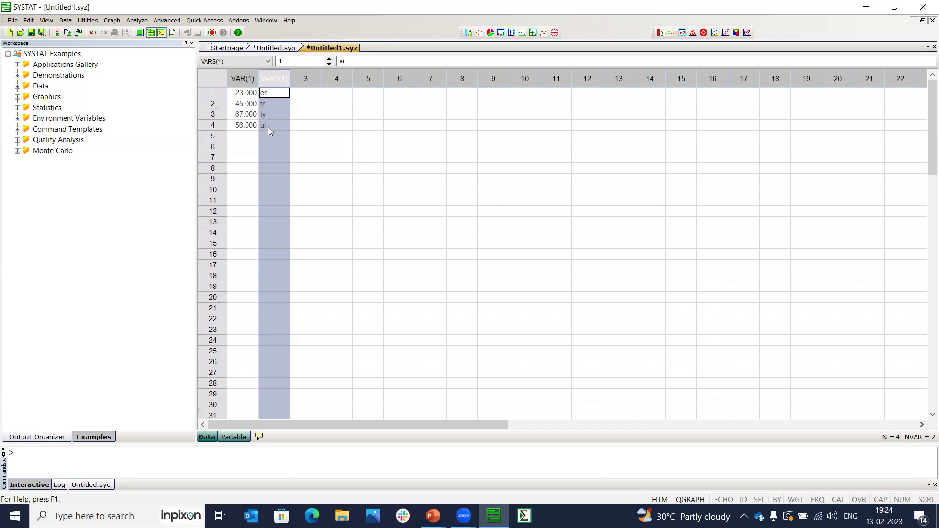
pyautogui.press('Left')
pyautogui.rightClick(268, 131)
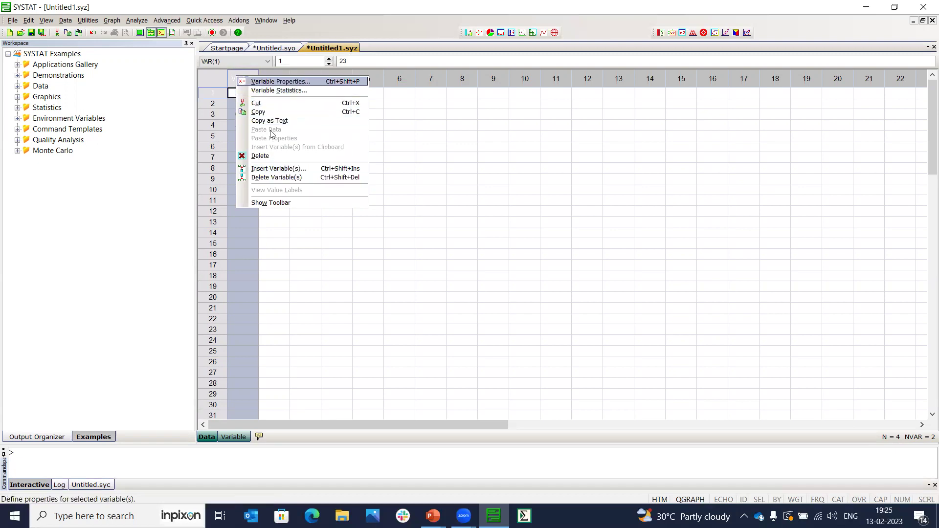
pyautogui.press('Return')
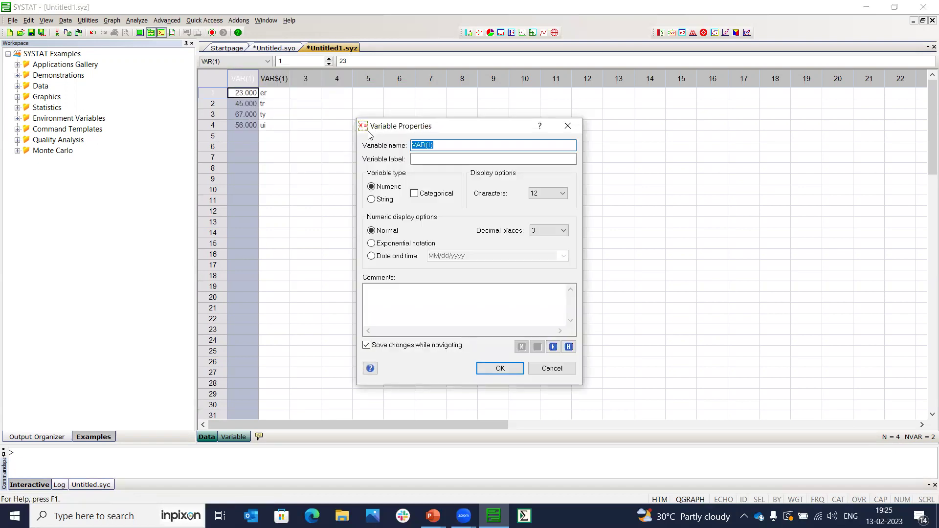
pyautogui.moveTo(368, 133); pyautogui.dragTo(320, 147)
pyautogui.write('RERW')
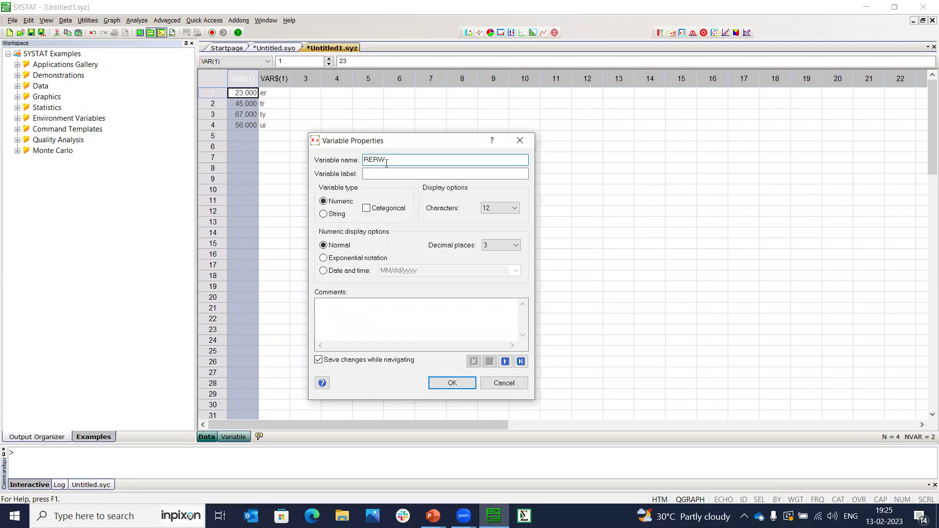
pyautogui.moveTo(386, 163); pyautogui.dragTo(361, 161)
pyautogui.click(385, 159)
pyautogui.moveTo(385, 160); pyautogui.dragTo(365, 161)
# Set the first variable's label to trees and apply the variable properties
pyautogui.click(369, 173)
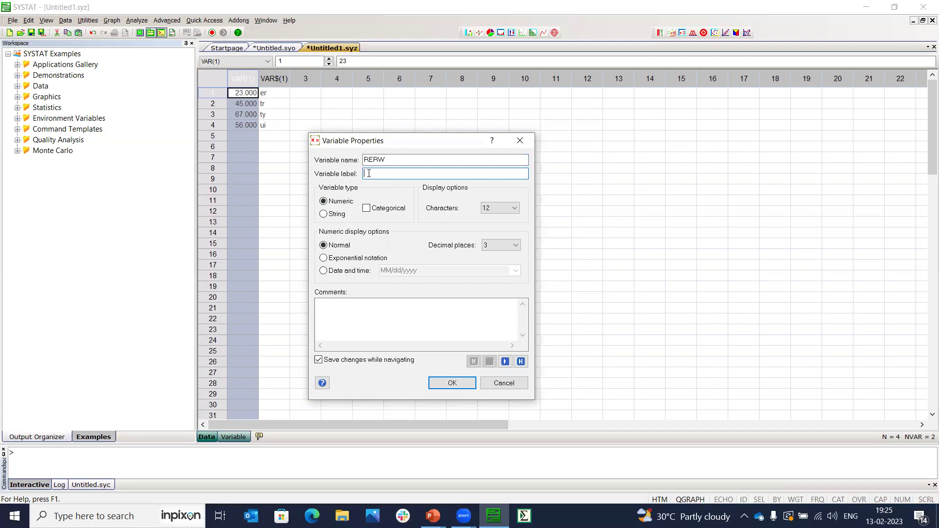
pyautogui.write('trees')
pyautogui.click(445, 383)
pyautogui.click(269, 117)
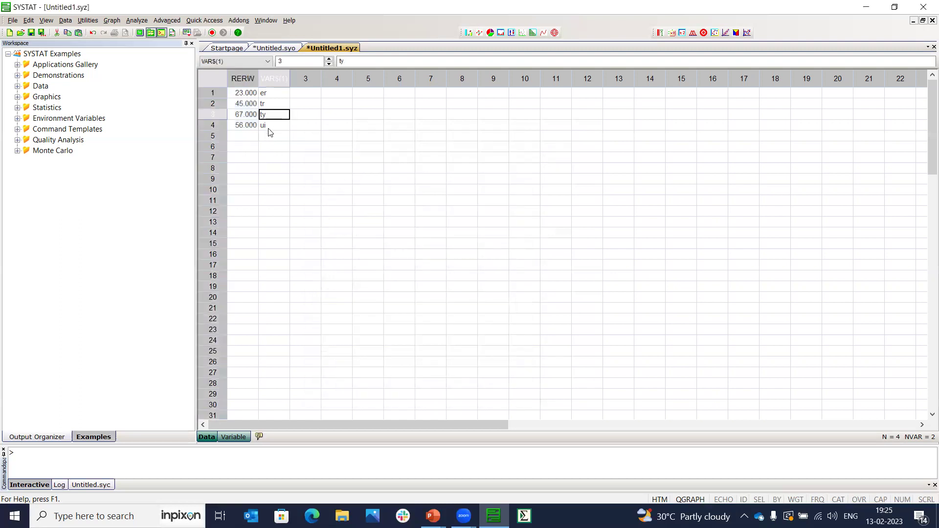
# Select columns 1 through 12 of the data sheet
pyautogui.click(249, 79)
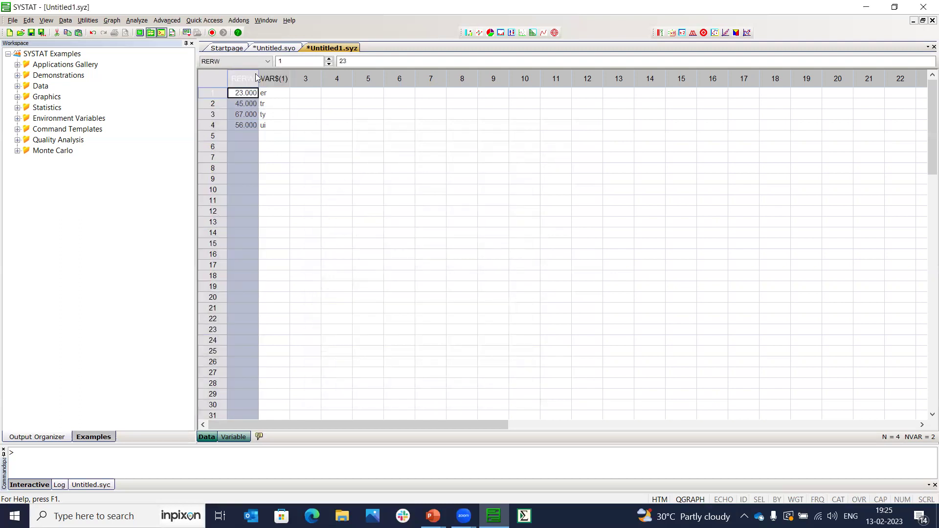
pyautogui.moveTo(256, 77); pyautogui.dragTo(585, 79)
pyautogui.hotkey('shift', 'Right')
pyautogui.hotkey('shift', 'Right')
pyautogui.hotkey('shift', 'Right')
pyautogui.hotkey('shift', 'Right')
pyautogui.hotkey('shift', 'Right')
pyautogui.hotkey('shift', 'Right')
pyautogui.hotkey('shift', 'Right')
pyautogui.hotkey('shift', 'Right')
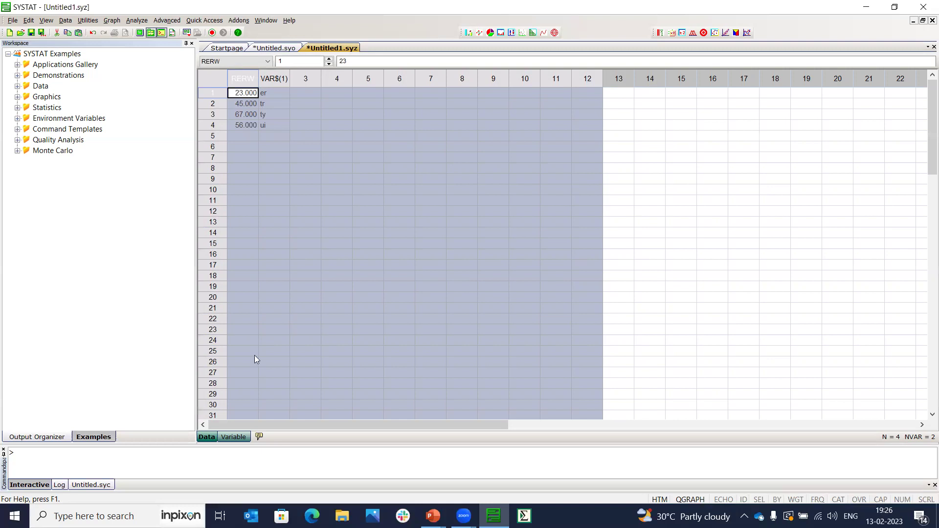
# Show the variable view of the data file and inspect the value label settings of the second variable
pyautogui.click(234, 437)
pyautogui.moveTo(244, 114); pyautogui.dragTo(258, 211)
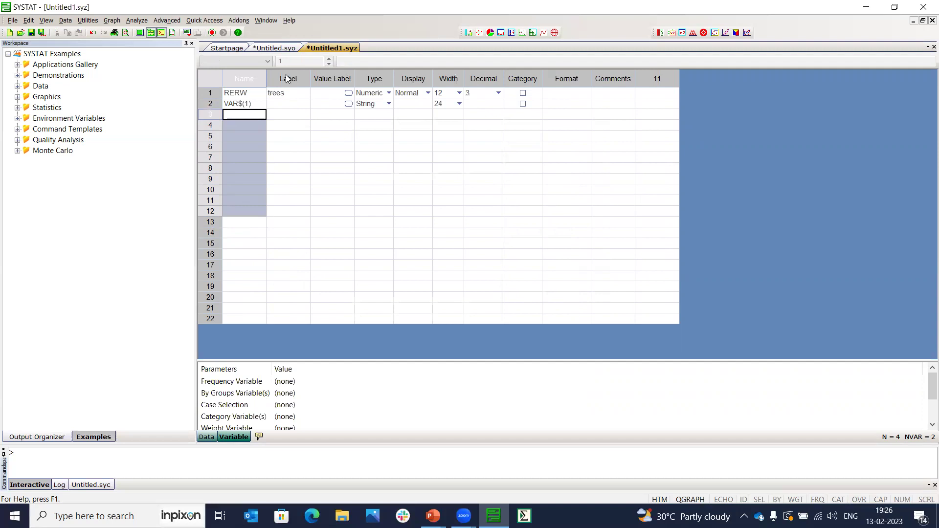
pyautogui.press('Up')
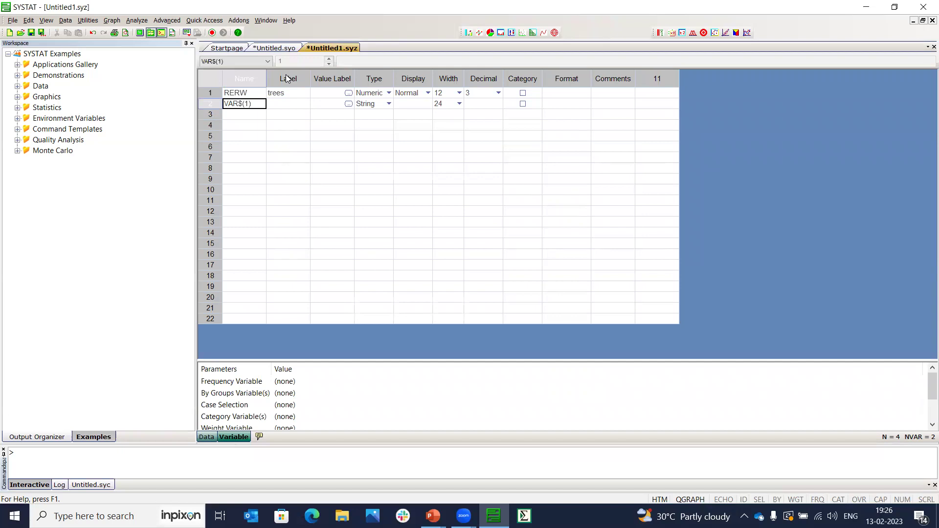
pyautogui.press('Right')
pyautogui.press('Right')
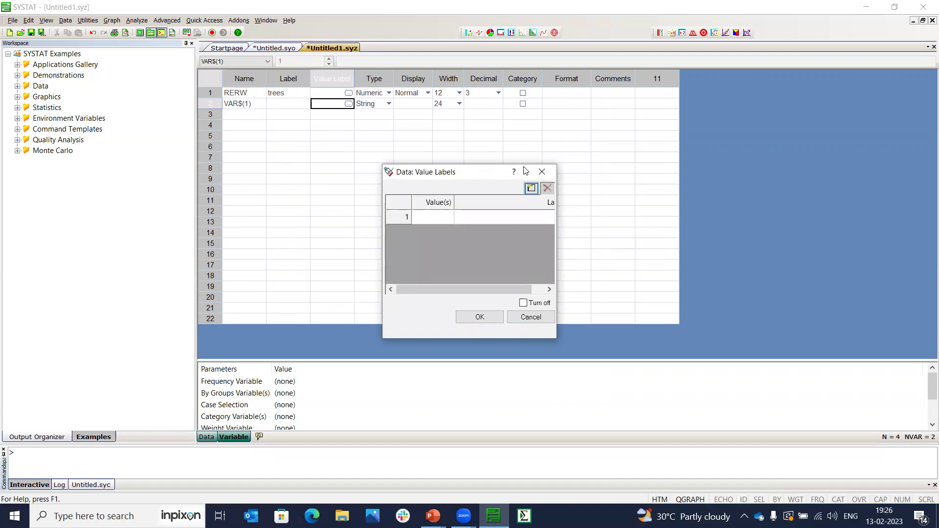
pyautogui.click(547, 176)
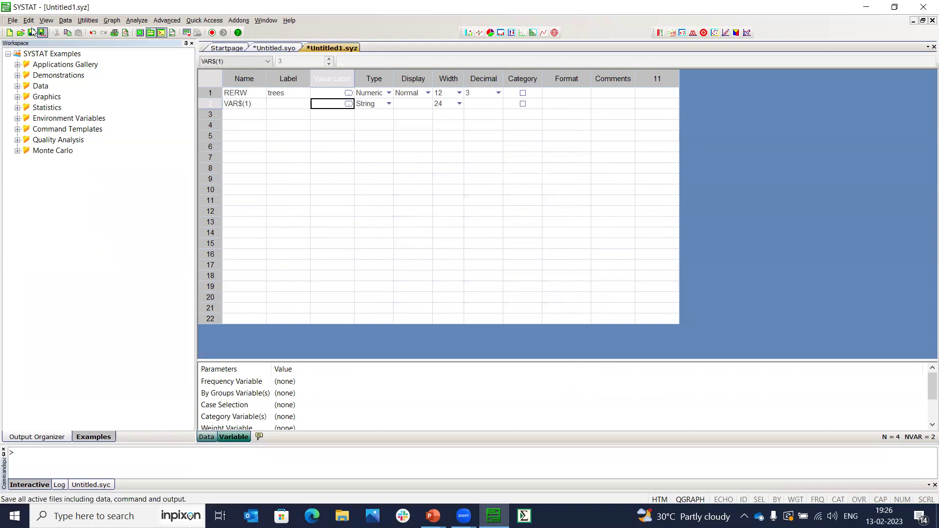
# Examine the file types available for opening existing data, then leave without opening a file
pyautogui.click(11, 21)
pyautogui.moveTo(35, 43)
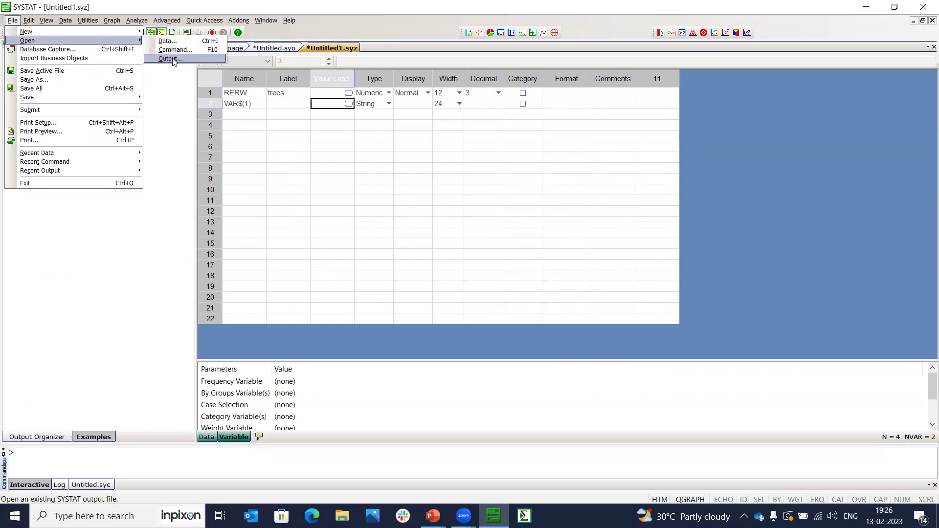
pyautogui.click(165, 41)
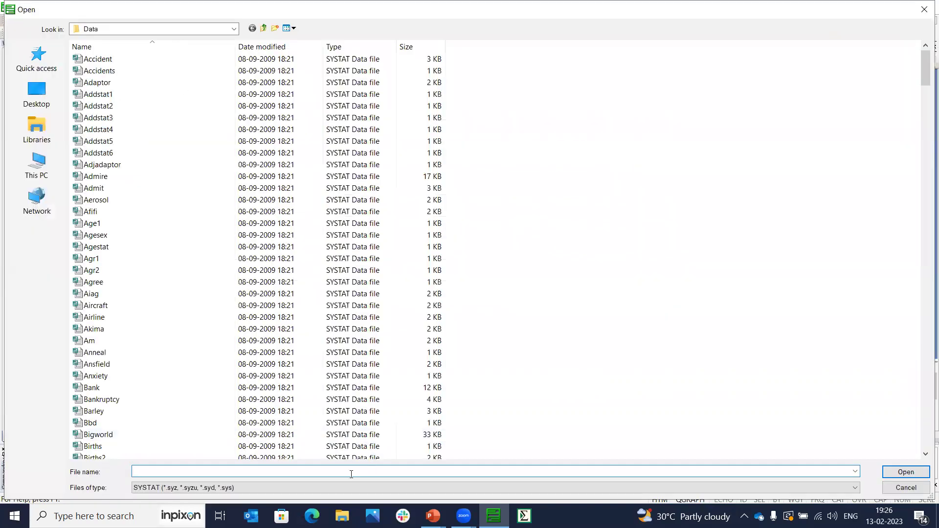
pyautogui.click(319, 487)
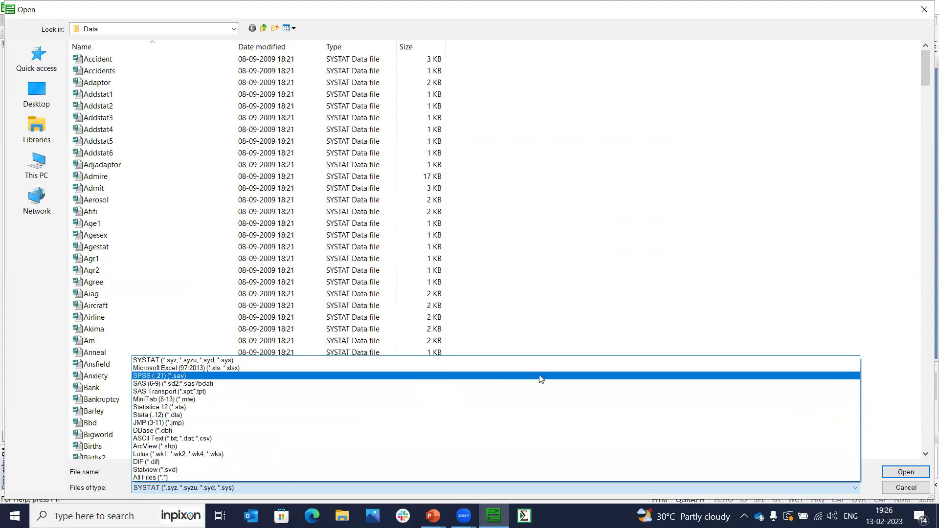
pyautogui.click(925, 11)
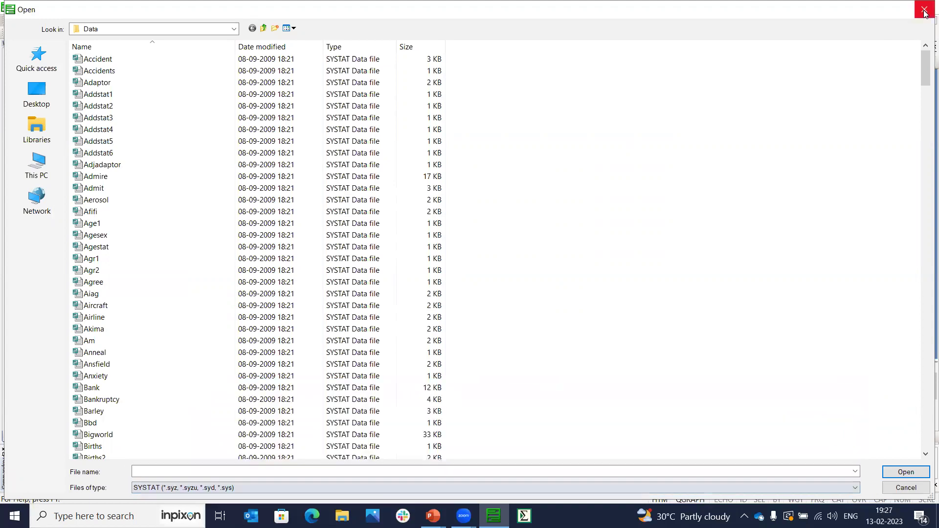
pyautogui.click(924, 11)
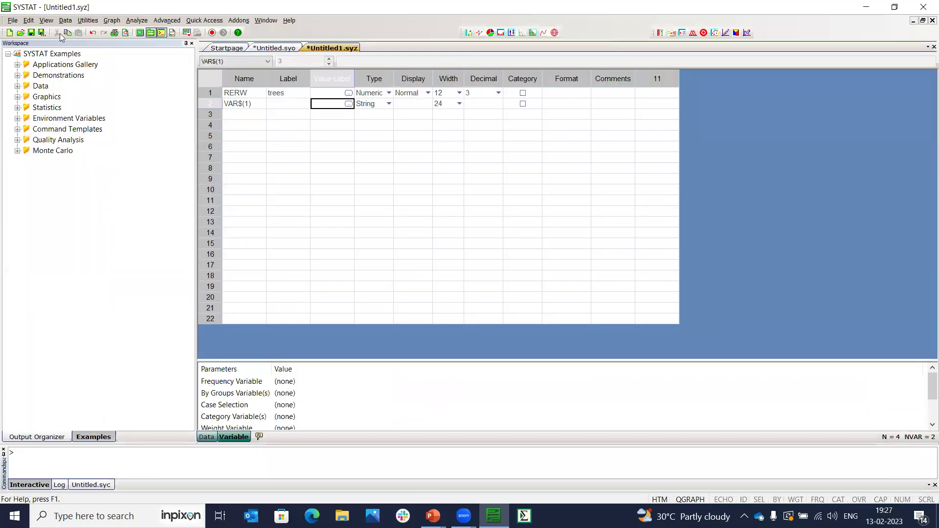
# Examine the General, Graph, Data and Output settings in the program options, then leave without changing them
pyautogui.click(11, 21)
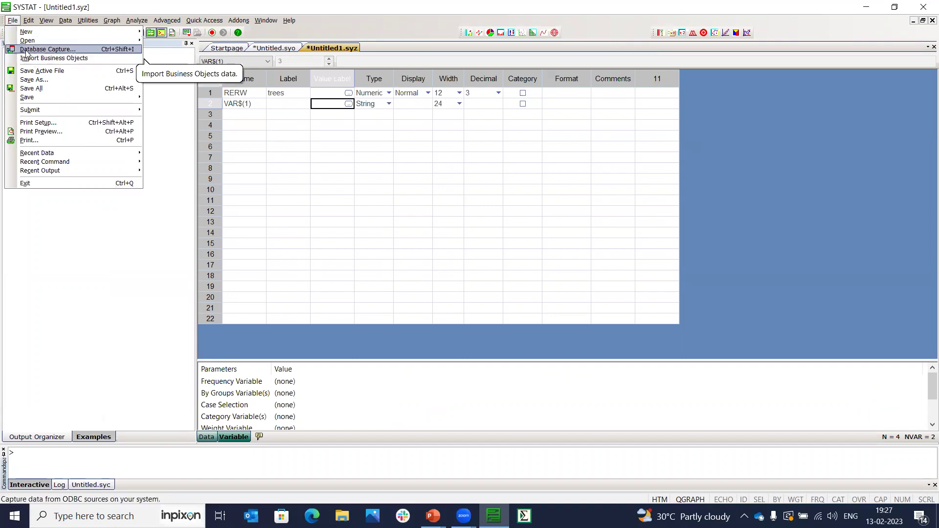
pyautogui.moveTo(27, 22)
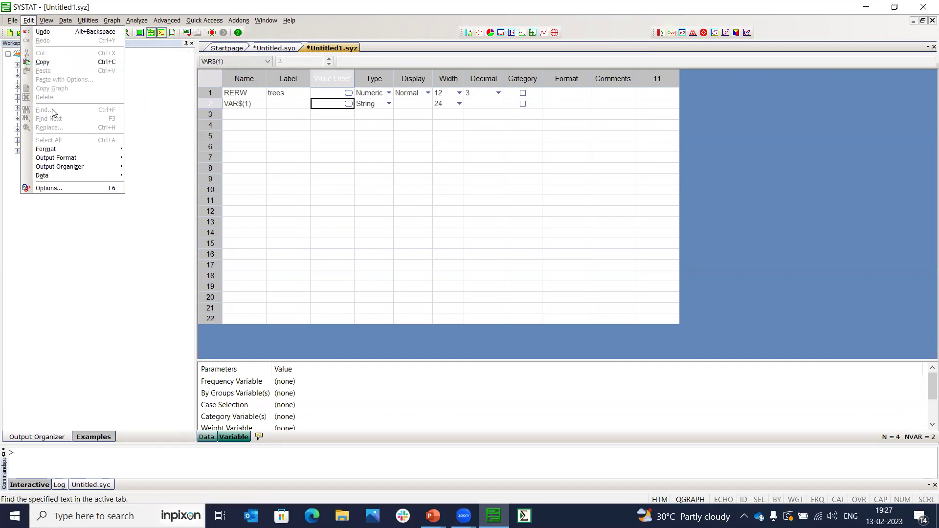
pyautogui.click(54, 189)
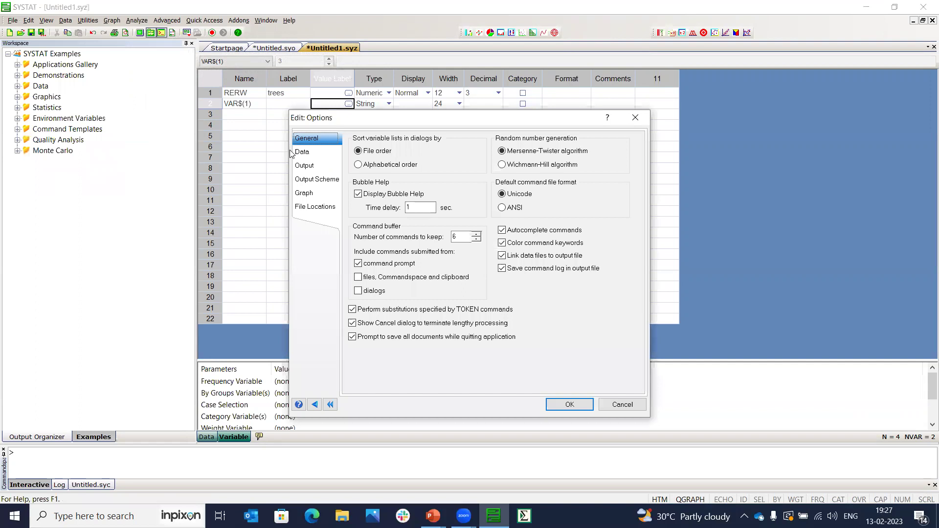
pyautogui.click(308, 193)
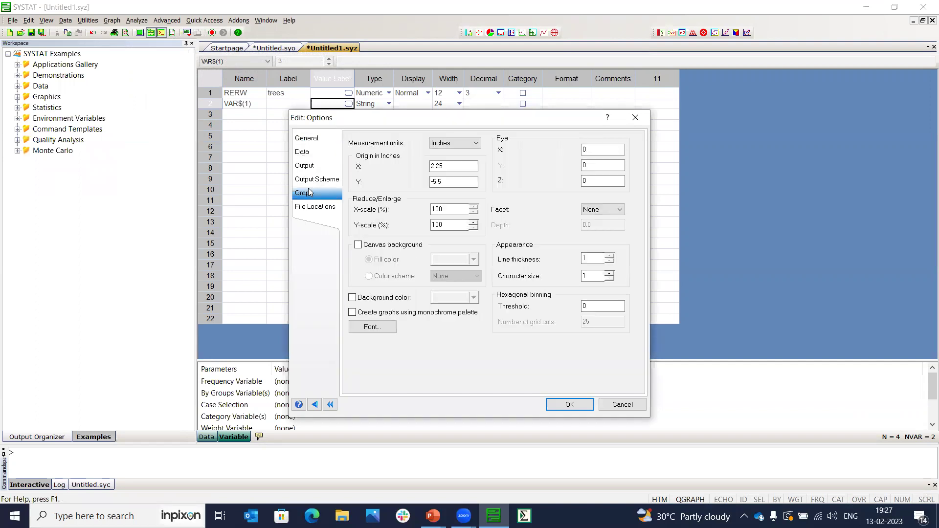
pyautogui.click(305, 154)
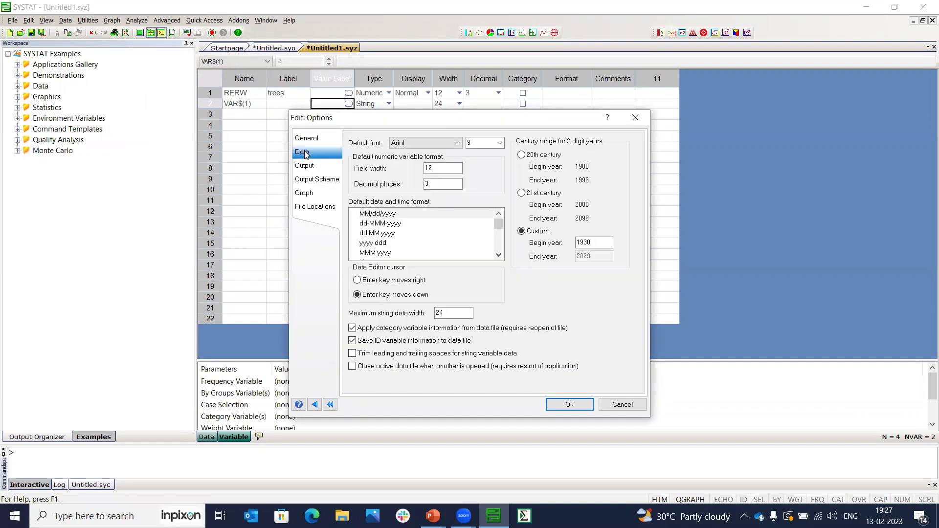
pyautogui.click(305, 166)
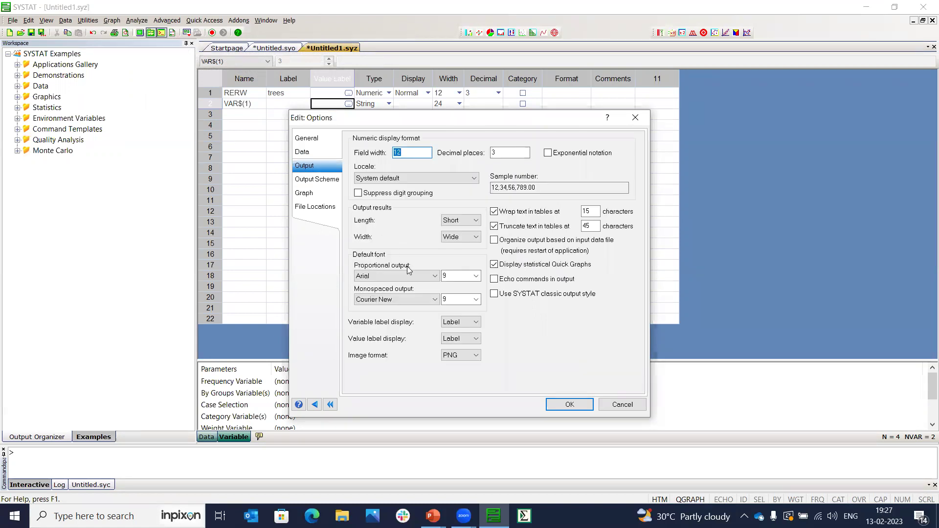
pyautogui.click(625, 122)
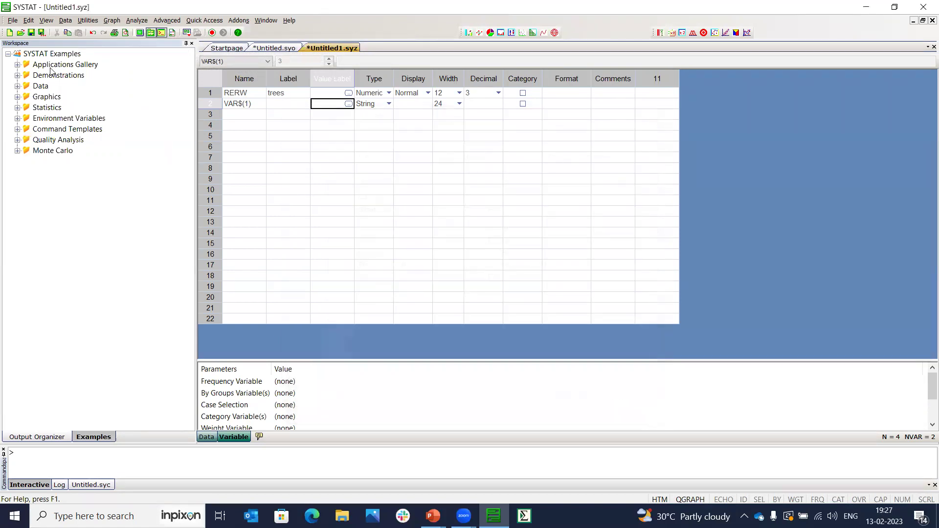
# Switch to the full screen view and show the data sheet of the untitled data file
pyautogui.click(46, 21)
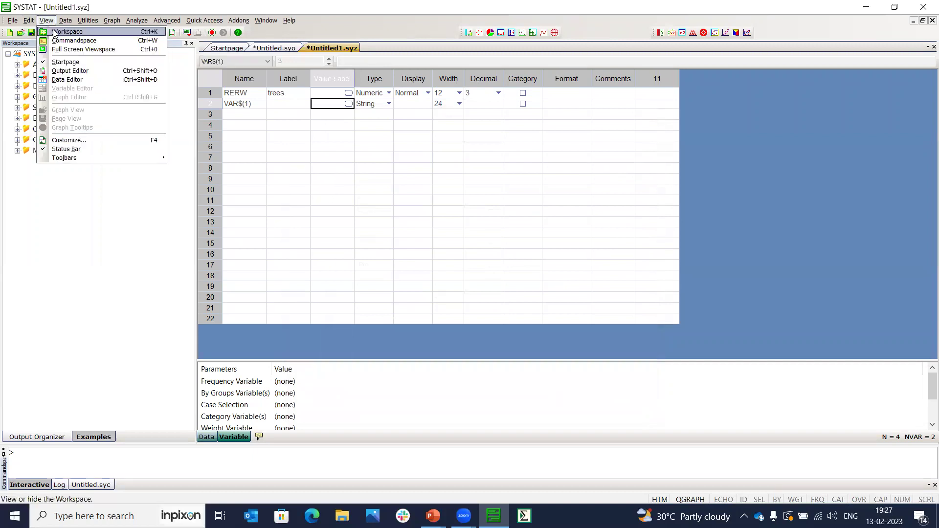
pyautogui.click(67, 50)
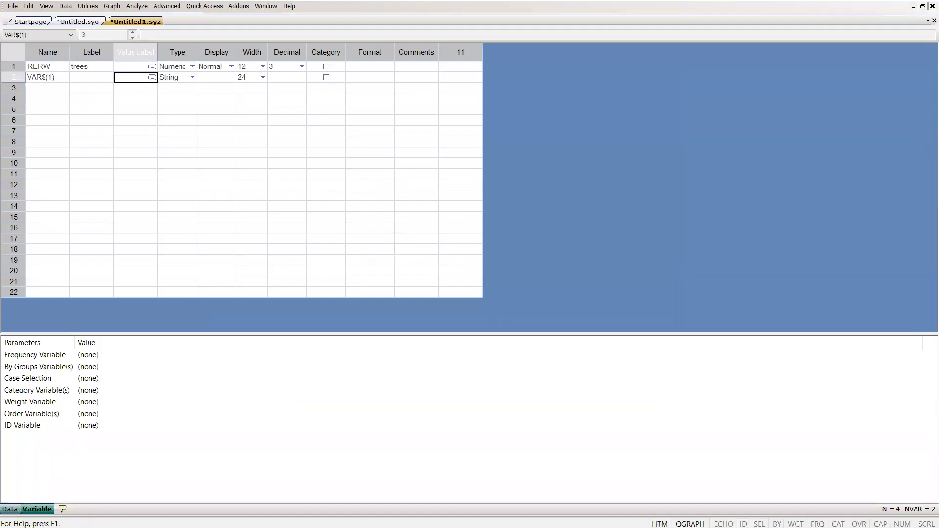
pyautogui.click(10, 509)
pyautogui.click(180, 228)
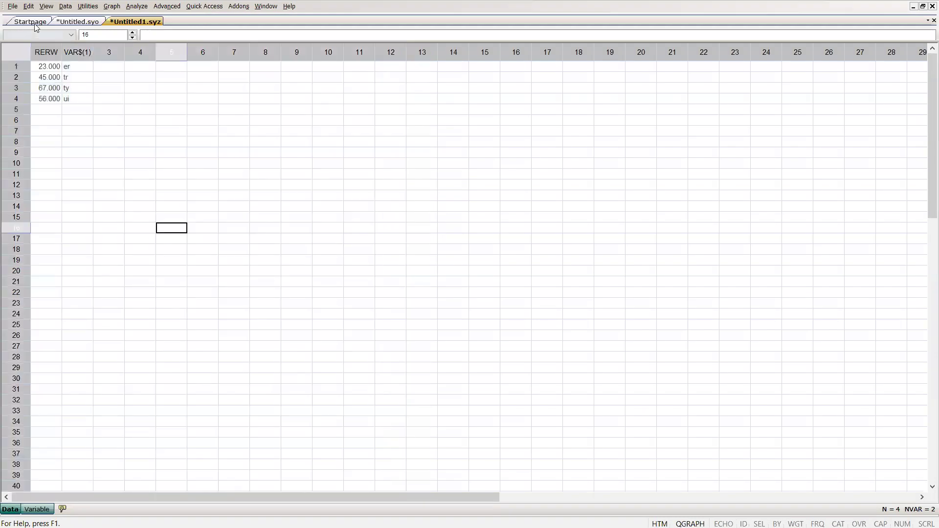
# Bring back the Workspace and the Commandspace in the full screen view
pyautogui.click(46, 6)
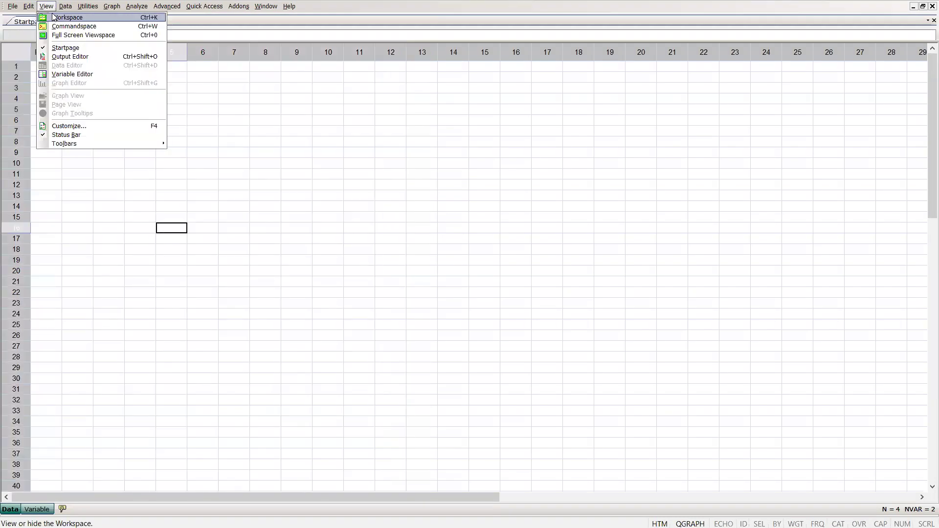
pyautogui.click(54, 18)
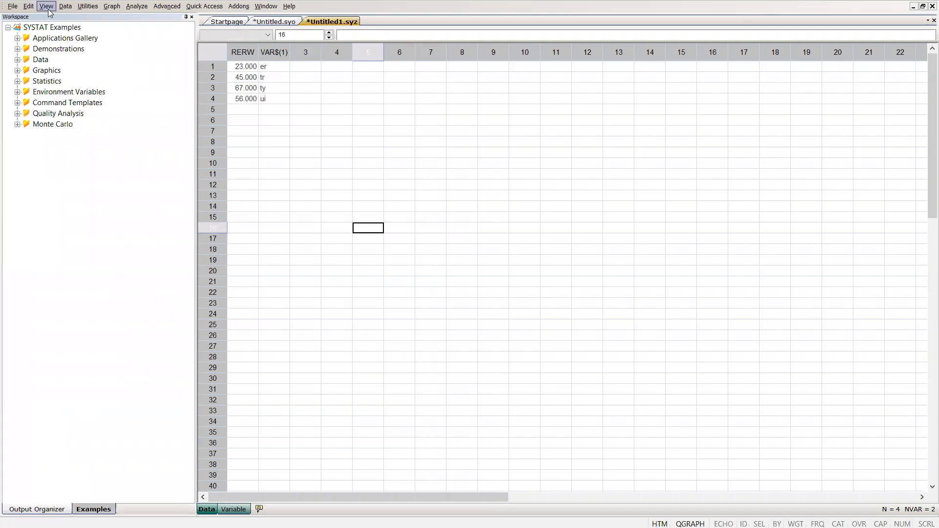
pyautogui.click(48, 6)
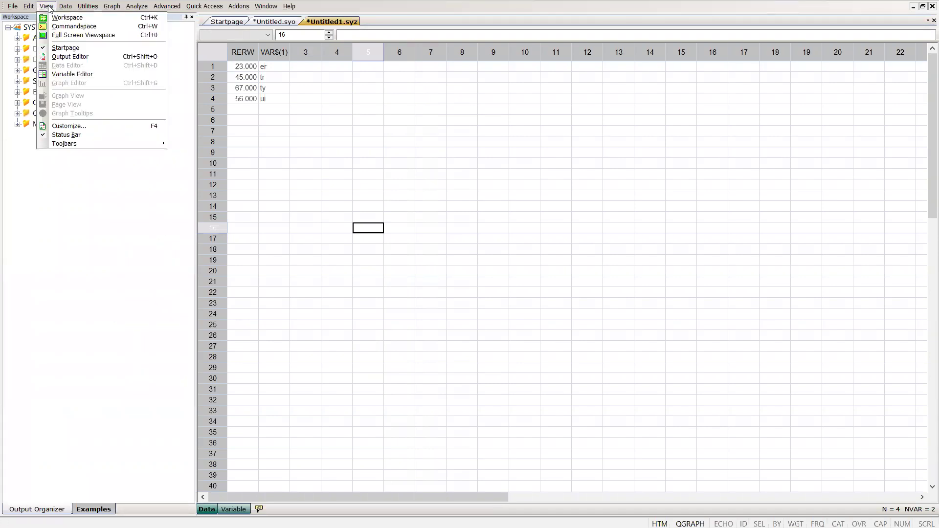
pyautogui.click(66, 27)
# Examine the Multivariable functions offered by the Let data transformation, then leave without transforming any variable
pyautogui.click(48, 8)
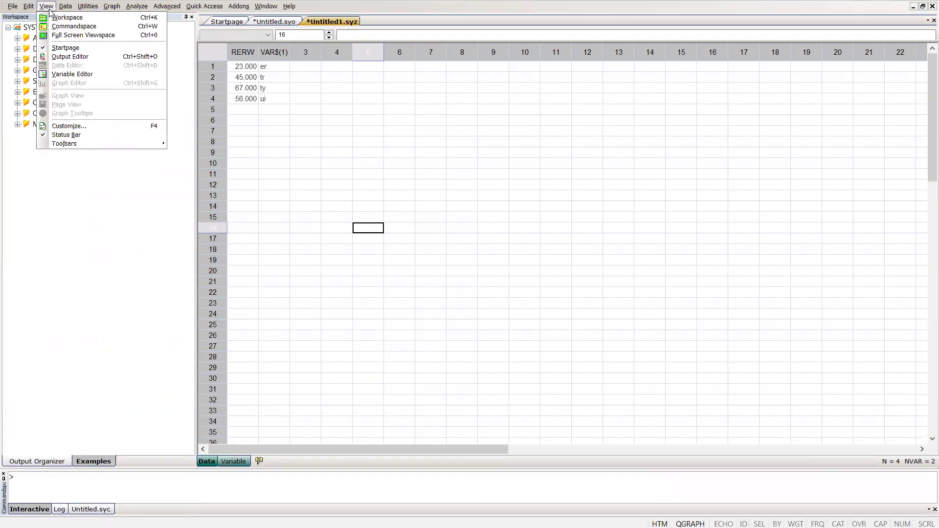
pyautogui.moveTo(65, 12)
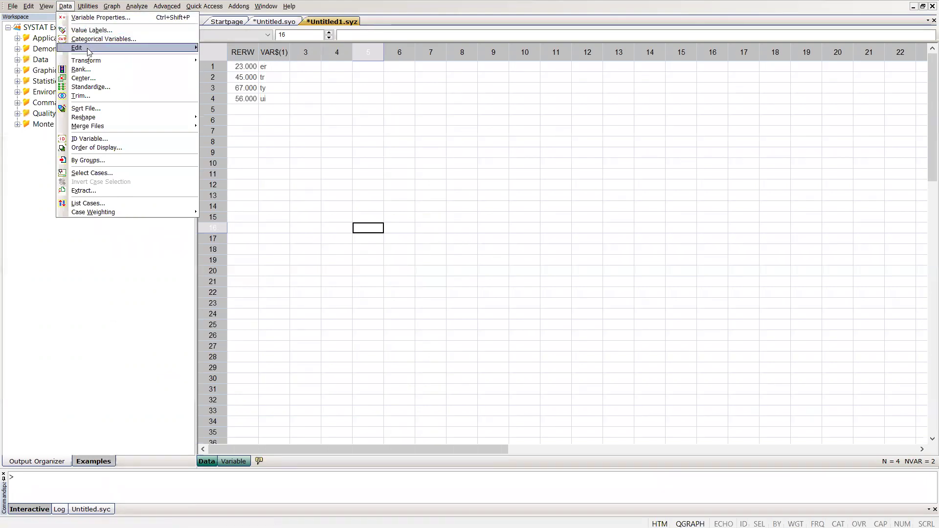
pyautogui.moveTo(96, 62)
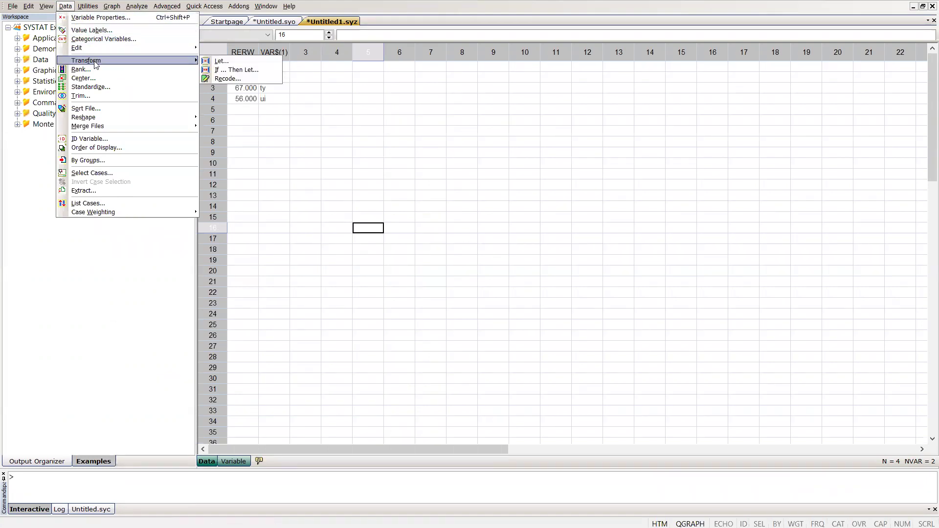
pyautogui.click(219, 62)
pyautogui.click(522, 207)
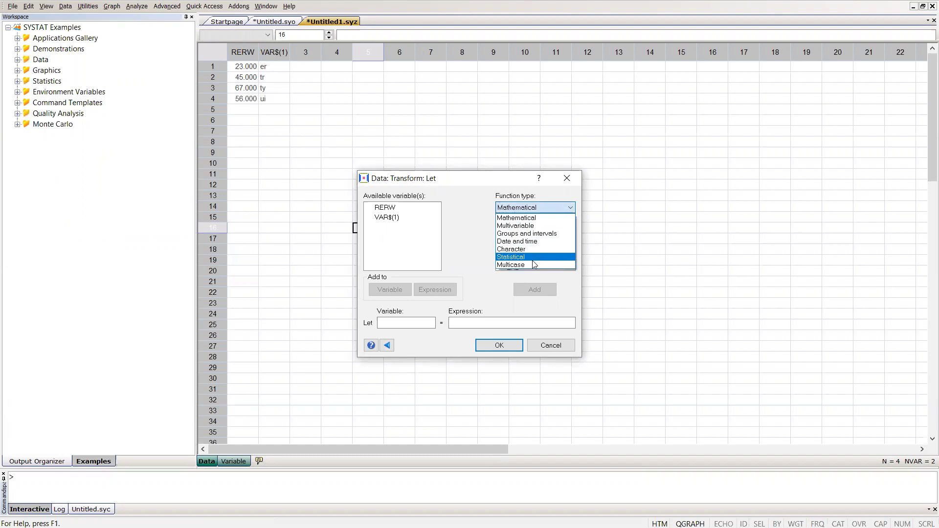
pyautogui.click(527, 228)
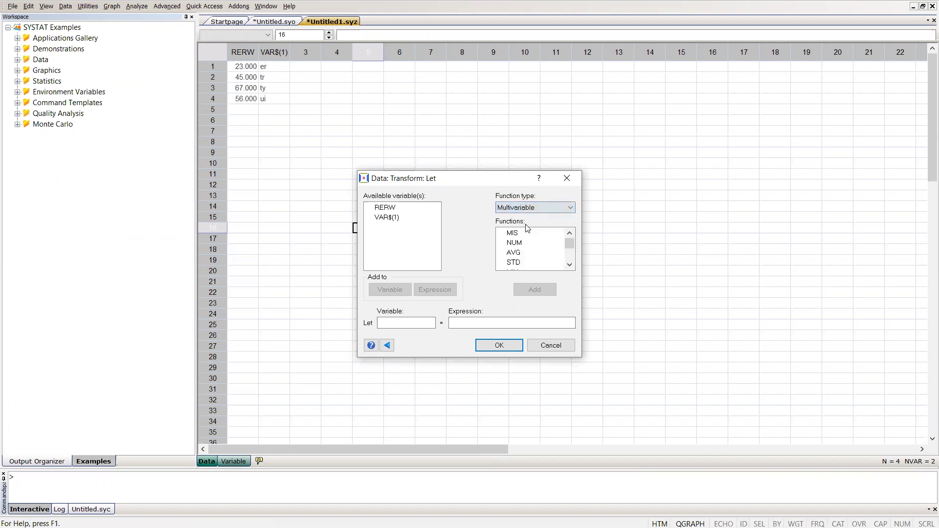
pyautogui.moveTo(570, 243)
pyautogui.mouseDown()
pyautogui.moveTo(570, 258)
pyautogui.moveTo(567, 226)
pyautogui.mouseUp()
pyautogui.click(565, 178)
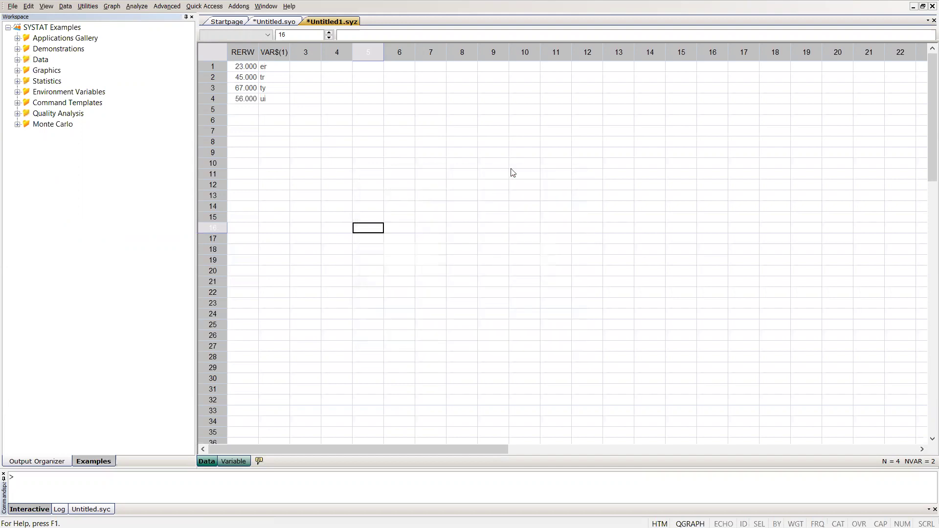
pyautogui.click(67, 7)
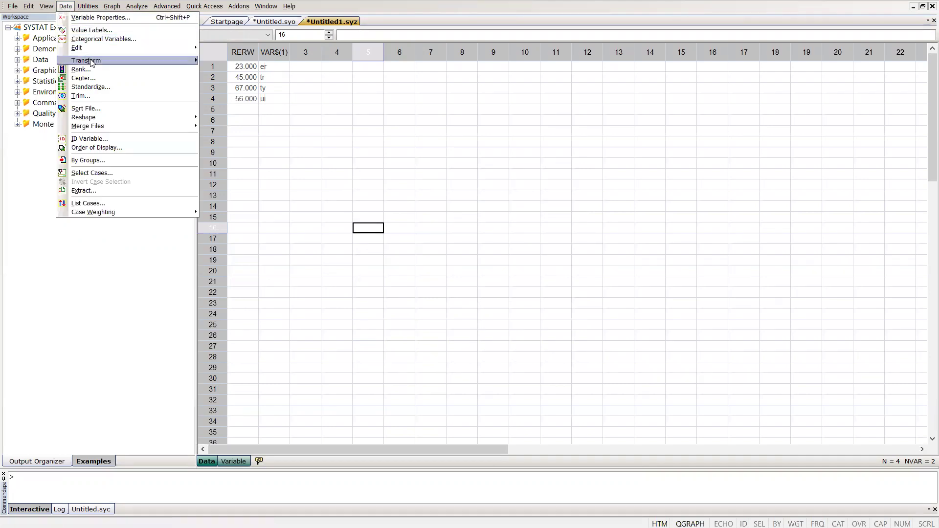
pyautogui.moveTo(106, 64)
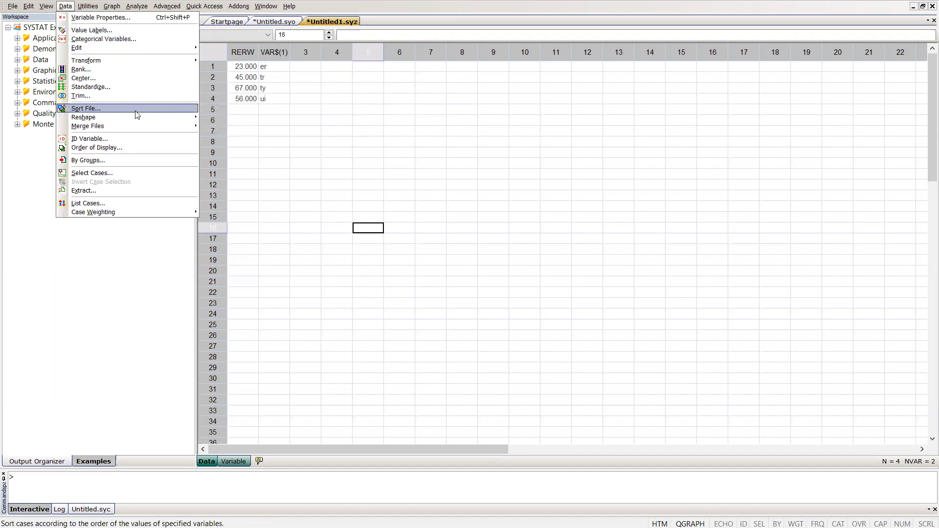
pyautogui.moveTo(98, 127)
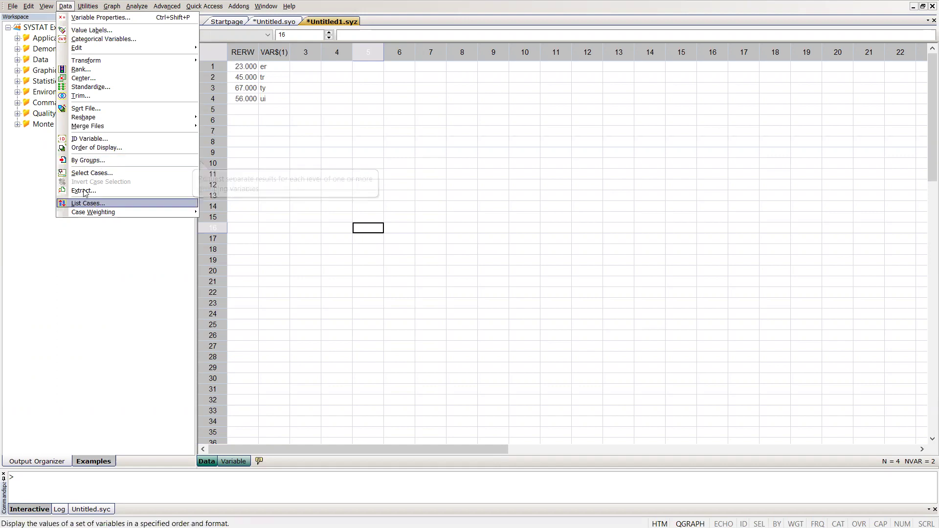
pyautogui.click(88, 6)
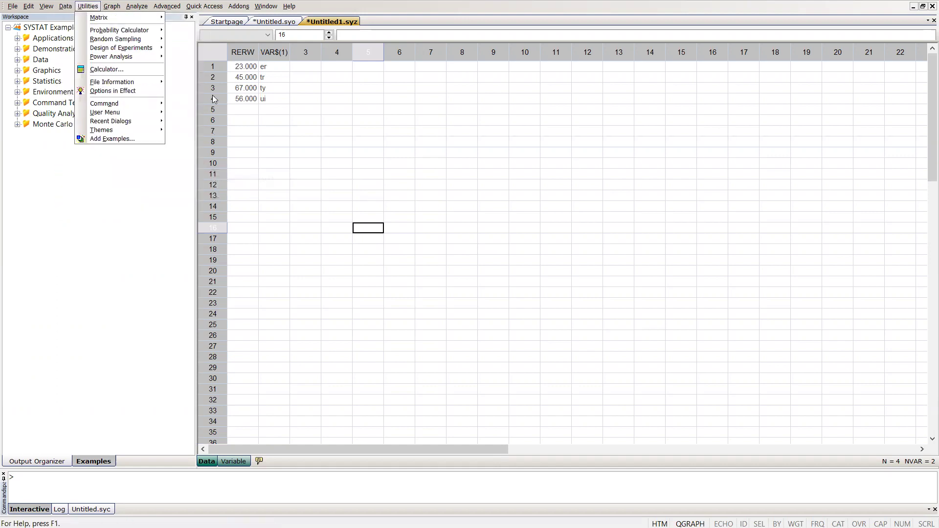
pyautogui.click(214, 100)
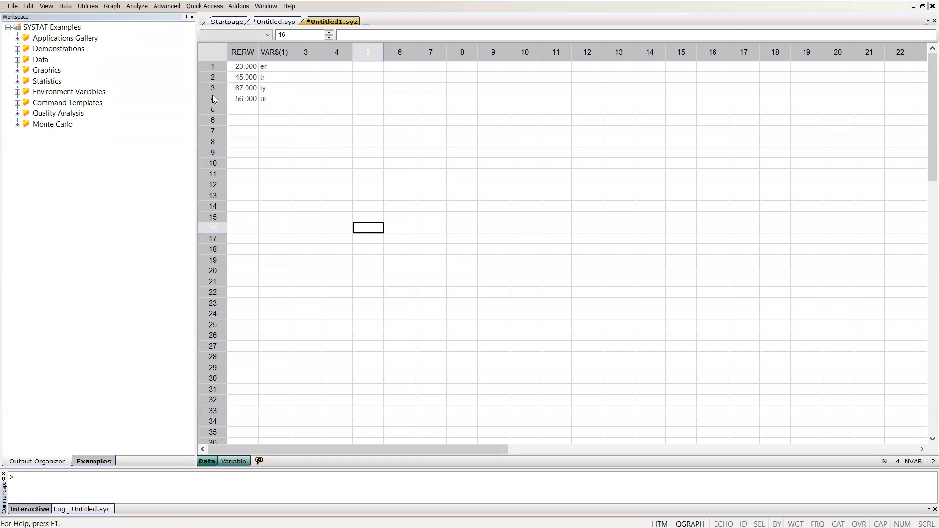
# Start a general factorial design in the Design of Experiments wizard as a full factorial design without incomplete blocks
pyautogui.click(93, 7)
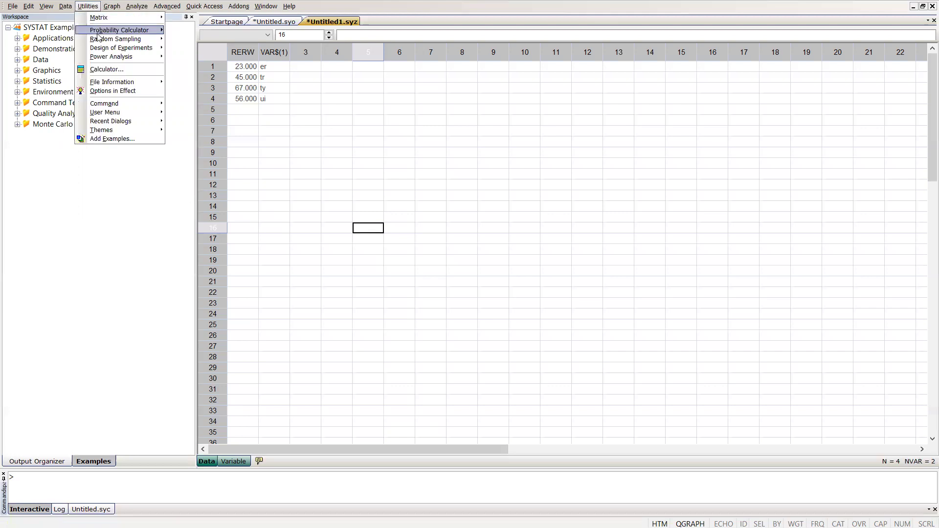
pyautogui.moveTo(104, 50)
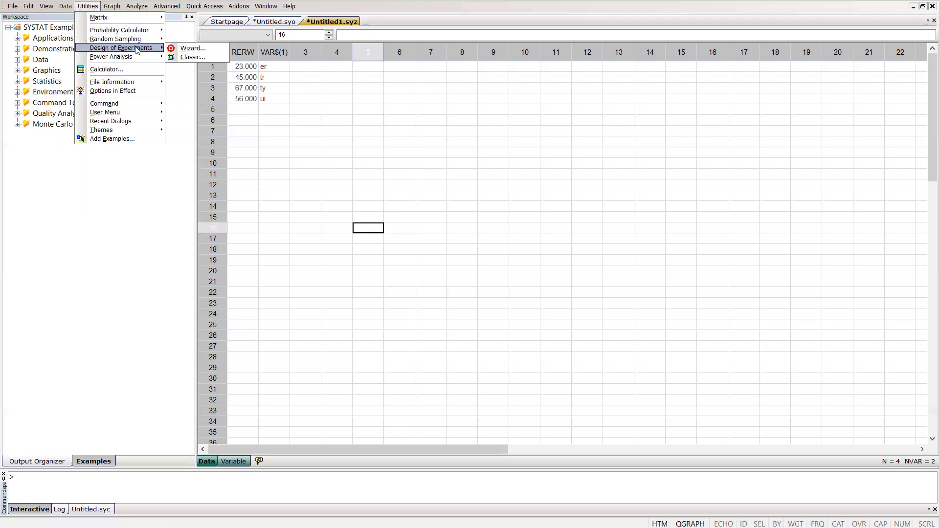
pyautogui.click(192, 48)
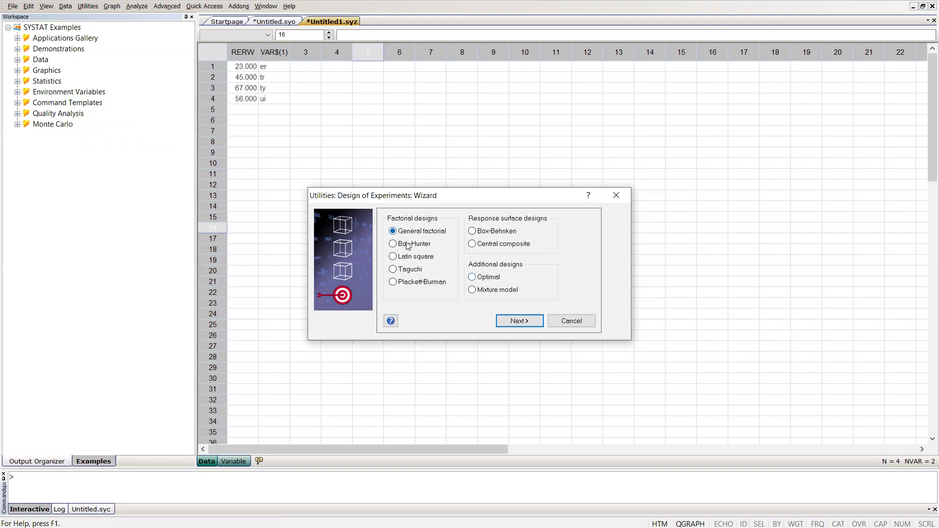
pyautogui.click(516, 323)
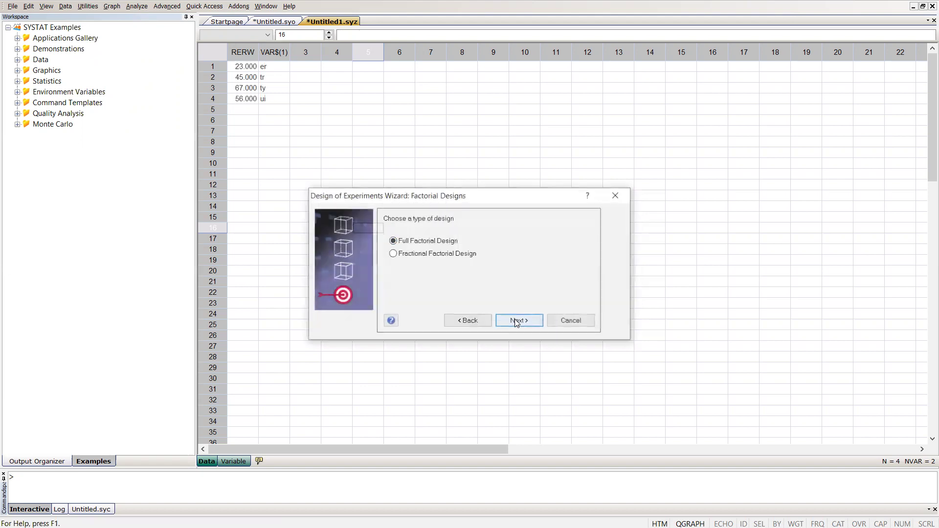
pyautogui.click(519, 321)
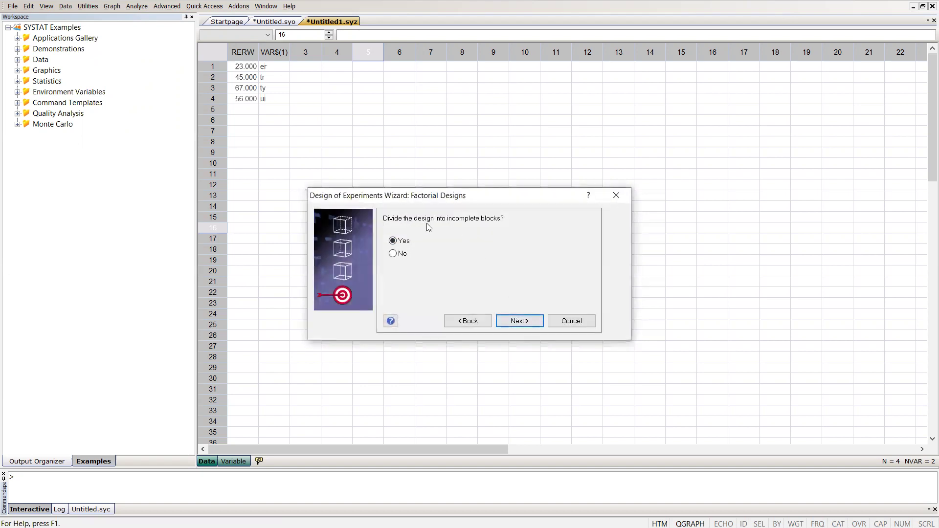
pyautogui.click(393, 254)
pyautogui.click(510, 324)
# Set the factorial design to 1 factor and 5 levels, with the same number of levels for all factors
pyautogui.click(400, 248)
pyautogui.write('1')
pyautogui.click(519, 321)
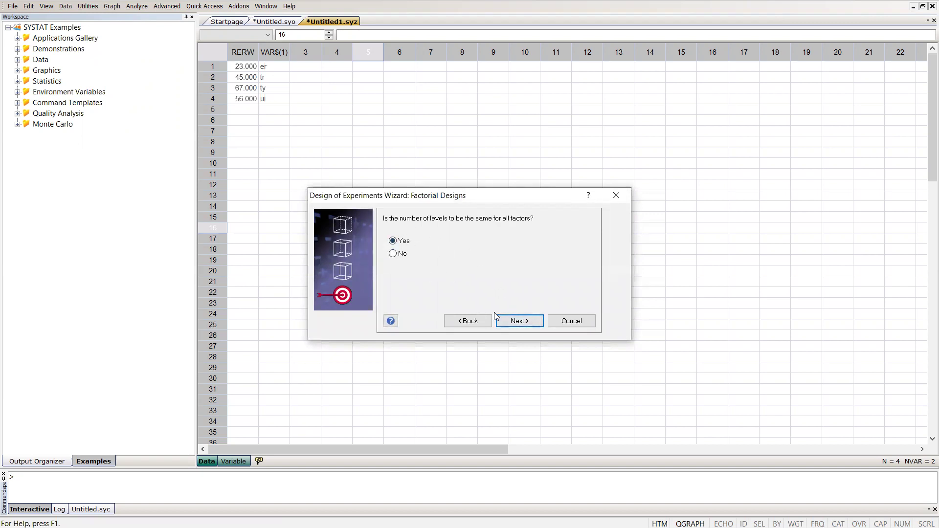
pyautogui.click(521, 322)
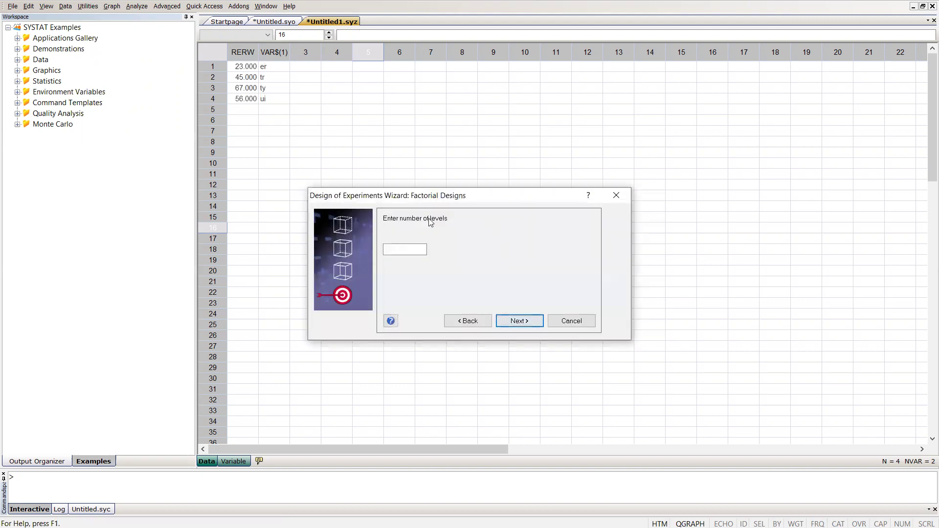
pyautogui.click(400, 250)
pyautogui.write('5')
pyautogui.click(514, 319)
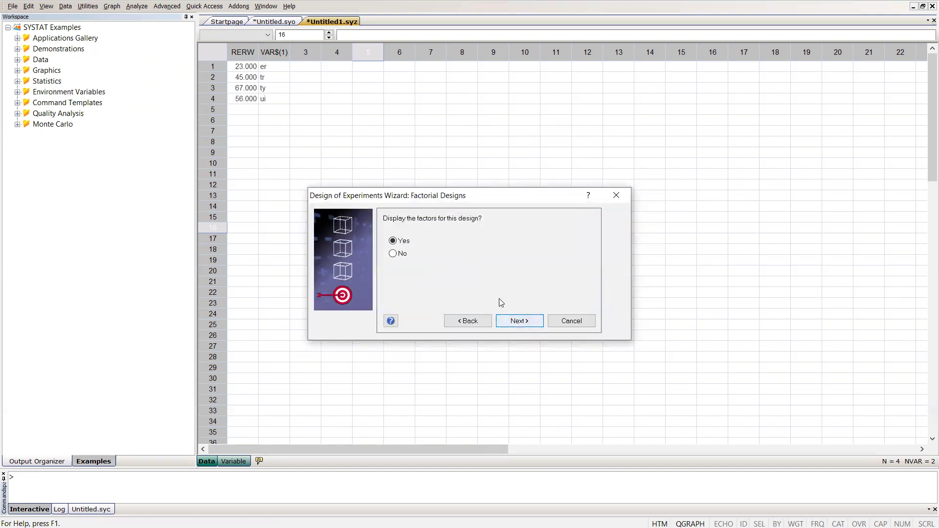
# Choose to display the factors for the design, review the listed runs and continue to the file saving choice
pyautogui.click(522, 322)
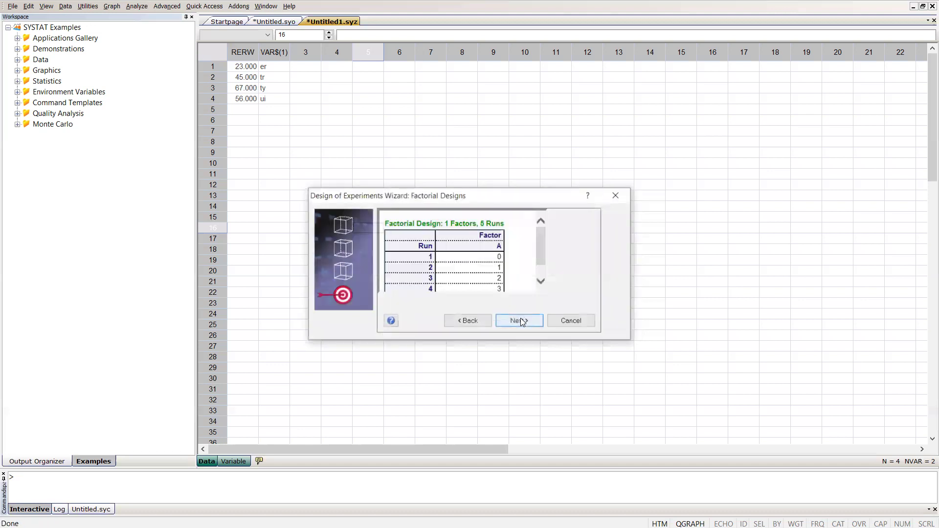
pyautogui.scroll(-1, 540, 252)
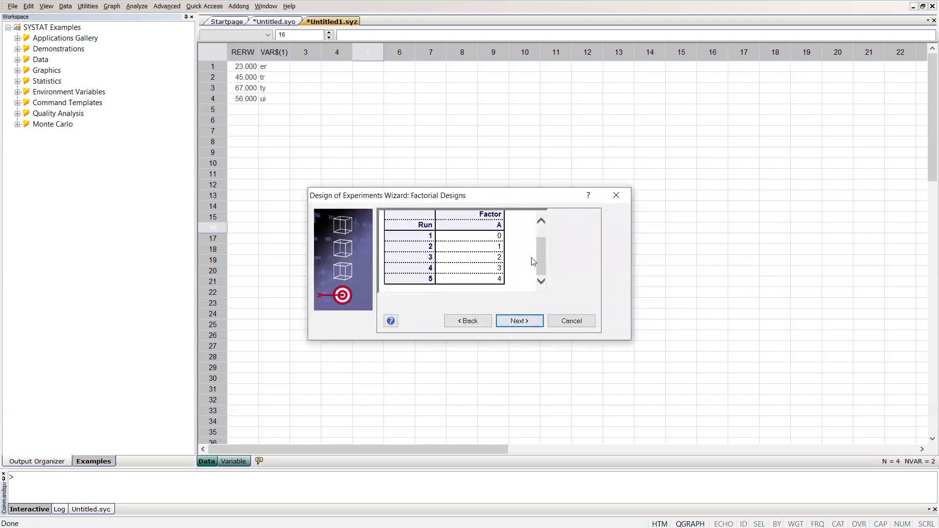
pyautogui.click(520, 319)
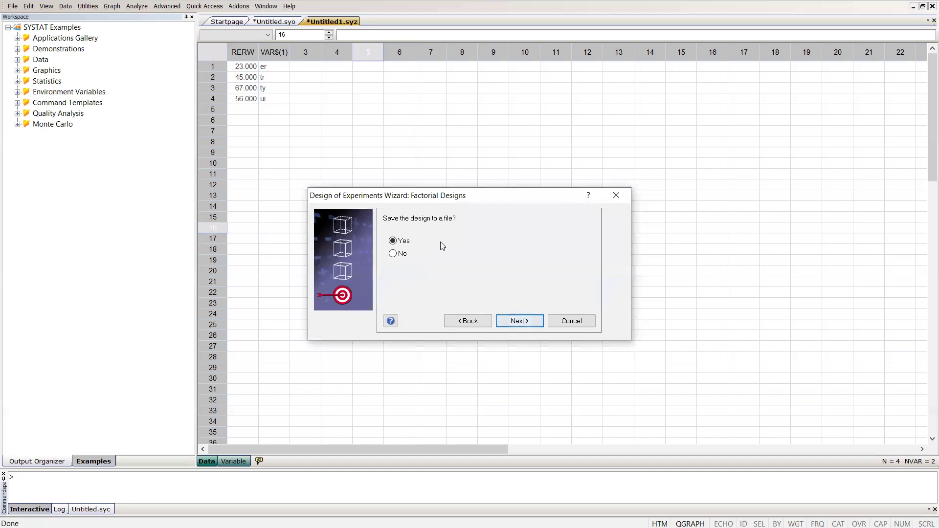
# Choose to save the design to a file named CRD1, accepting the personal user folder as the save location
pyautogui.click(509, 319)
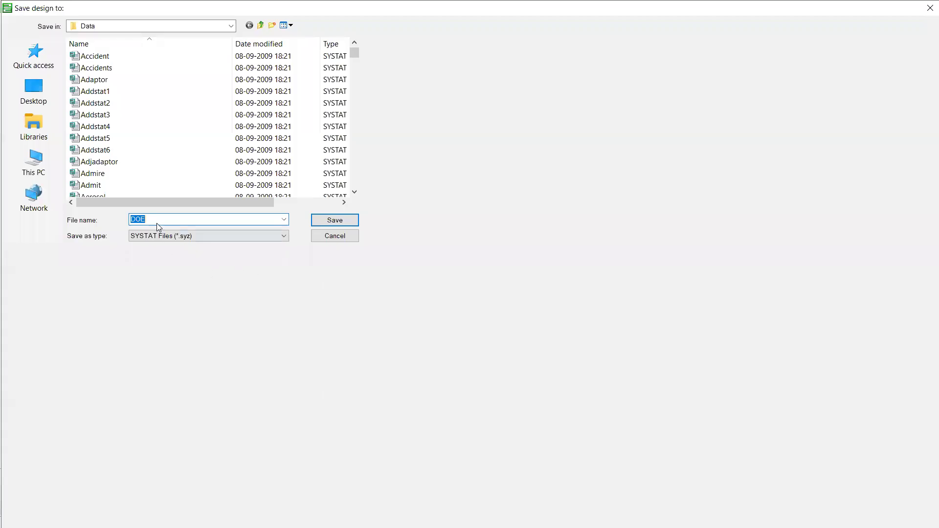
pyautogui.write('CR')
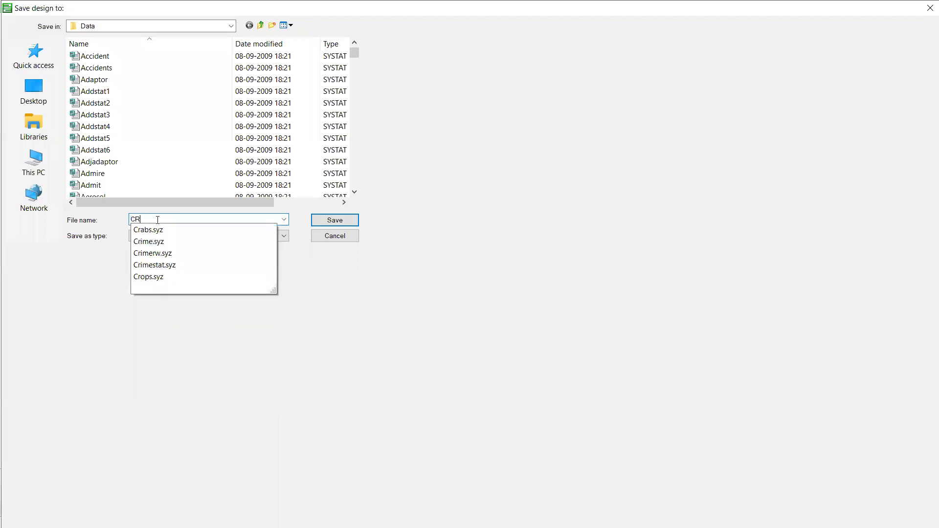
pyautogui.write('D1')
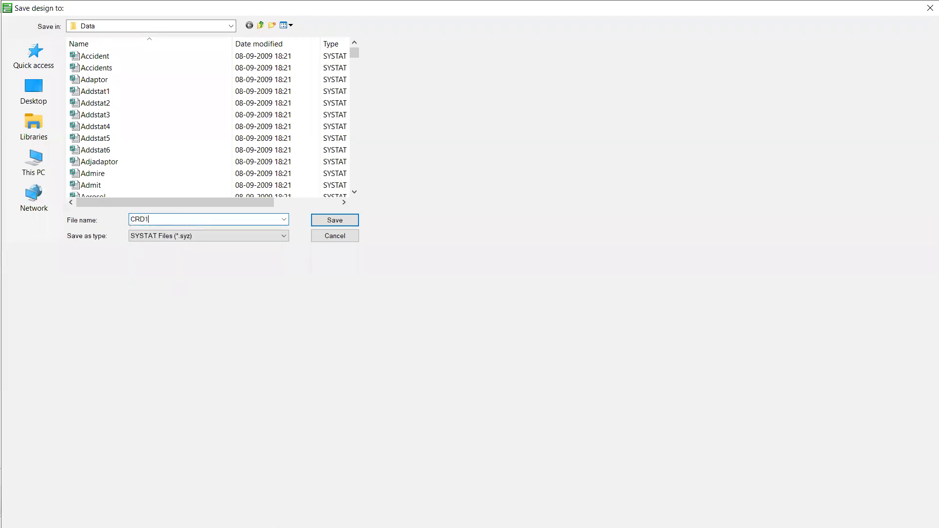
pyautogui.click(314, 220)
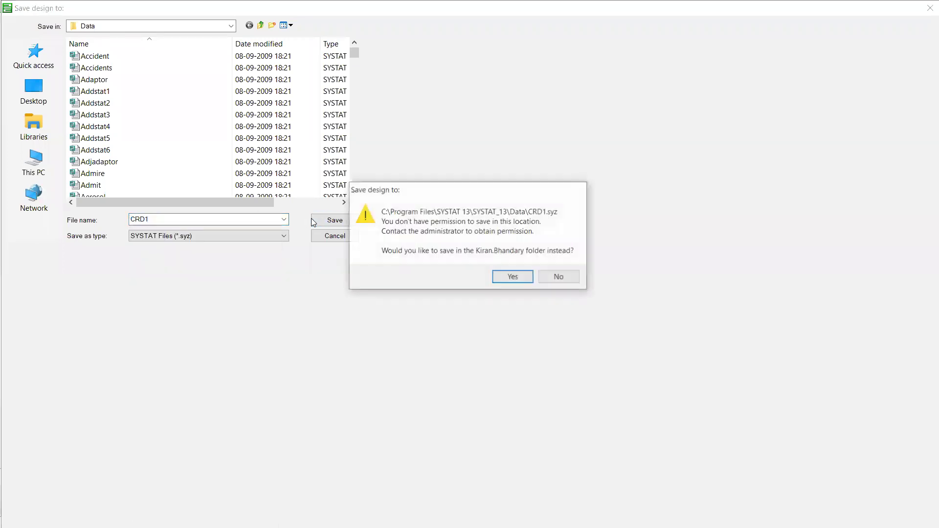
pyautogui.click(513, 278)
pyautogui.click(349, 224)
# Set the number of design copies in the saved file to 3 and generate the design
pyautogui.click(398, 250)
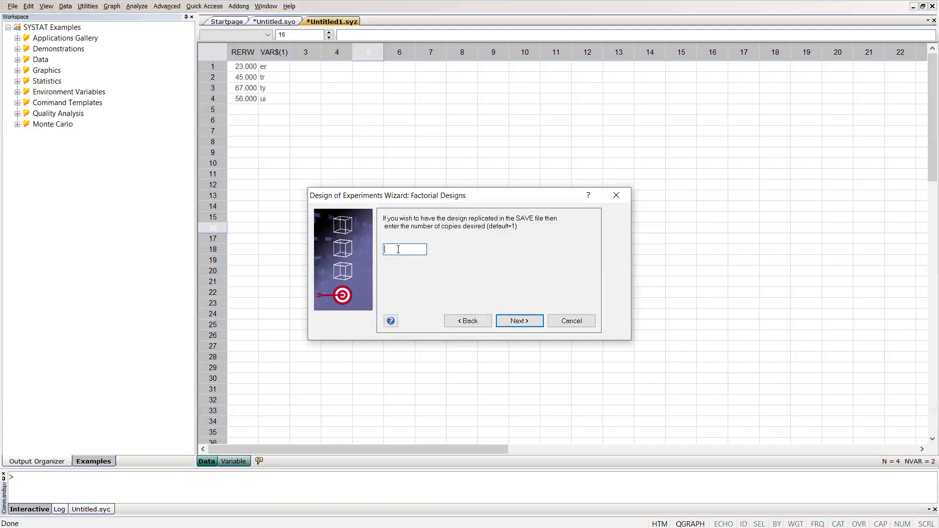
pyautogui.write('3')
pyautogui.click(522, 321)
# Review the generated runs and factor levels, then set CRD1.syz as the active data file
pyautogui.moveTo(277, 88); pyautogui.dragTo(263, 135)
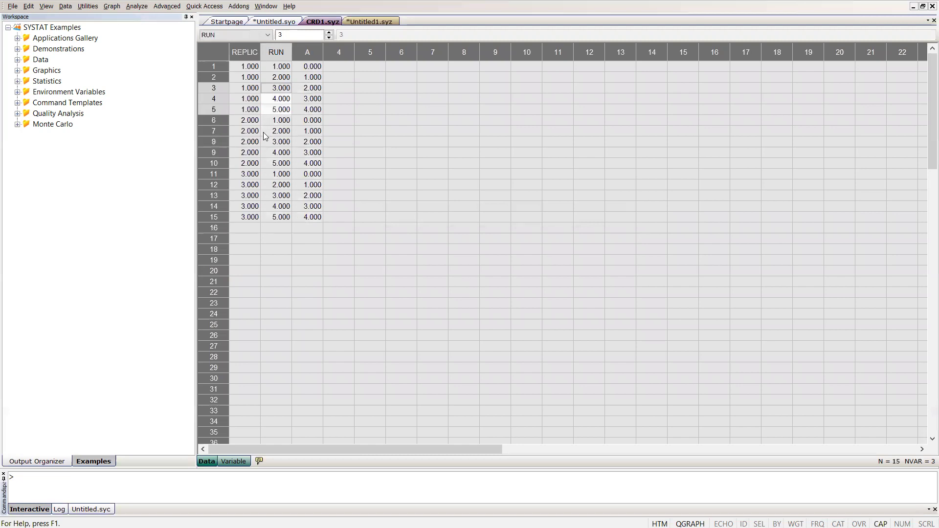
pyautogui.moveTo(281, 68); pyautogui.dragTo(320, 137)
pyautogui.click(319, 126)
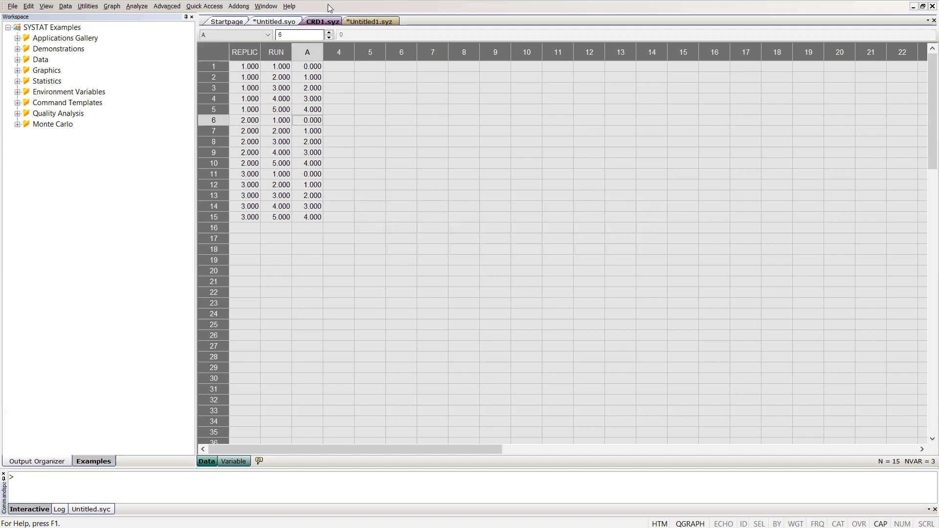
pyautogui.rightClick(319, 24)
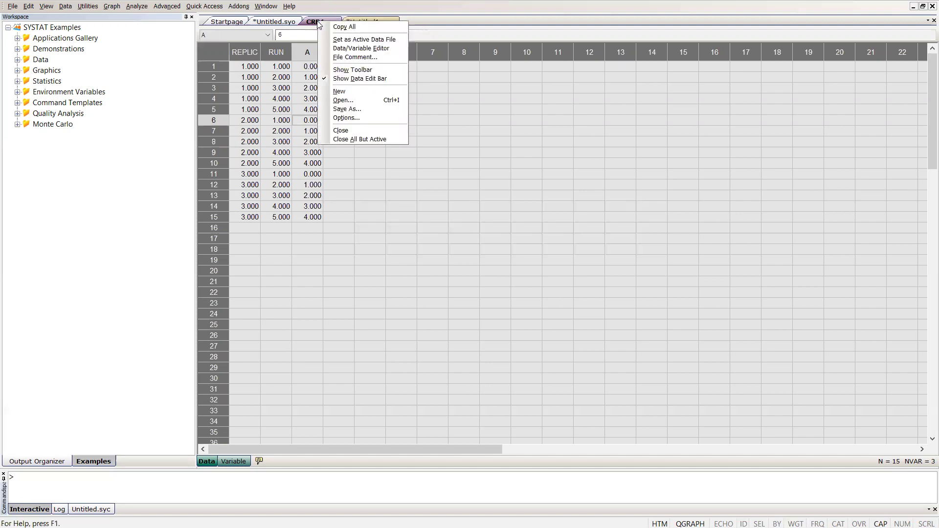
pyautogui.click(344, 40)
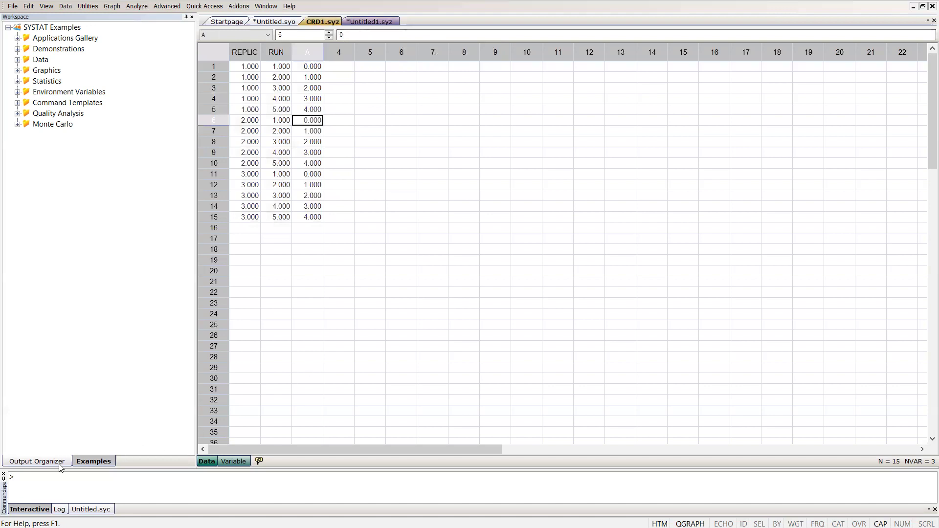
# Run the interactive command LET x = URN(0,1) to add a variable of uniform random numbers to the design
pyautogui.click(23, 475)
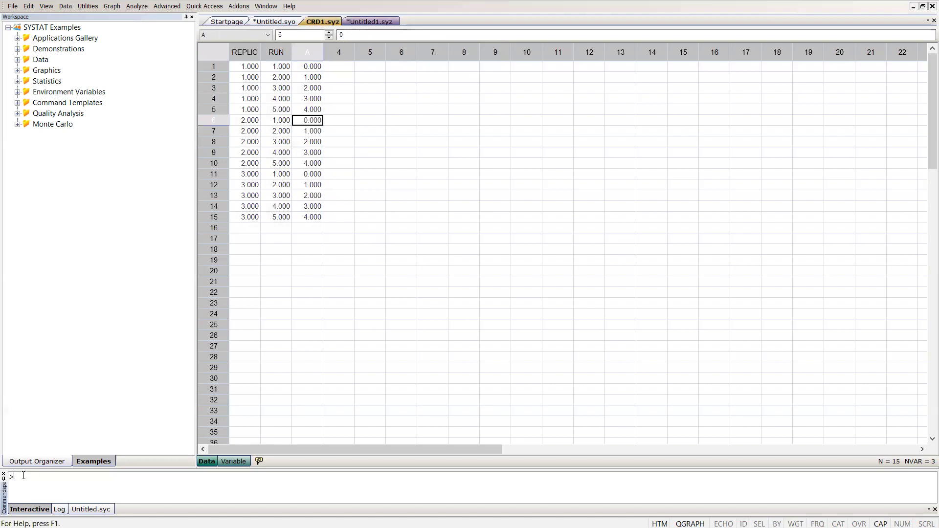
pyautogui.write('LET x ')
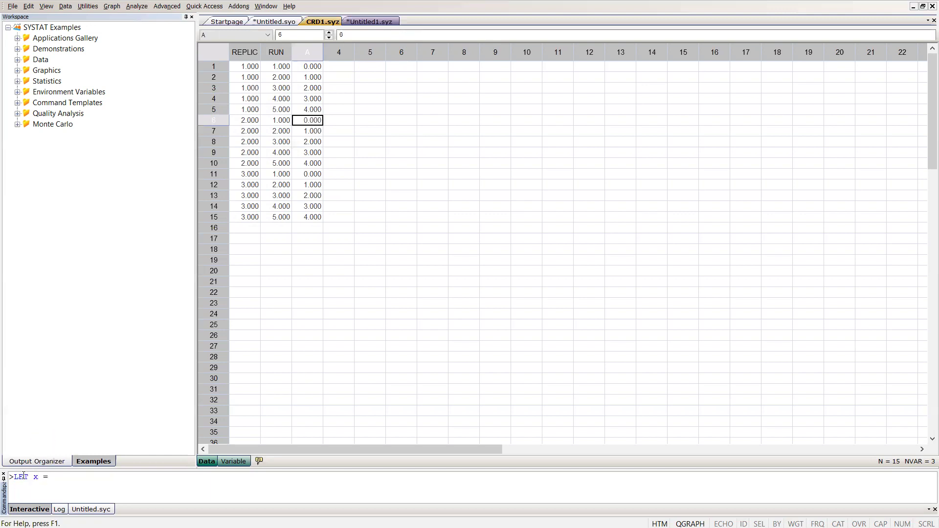
pyautogui.write('= URN')
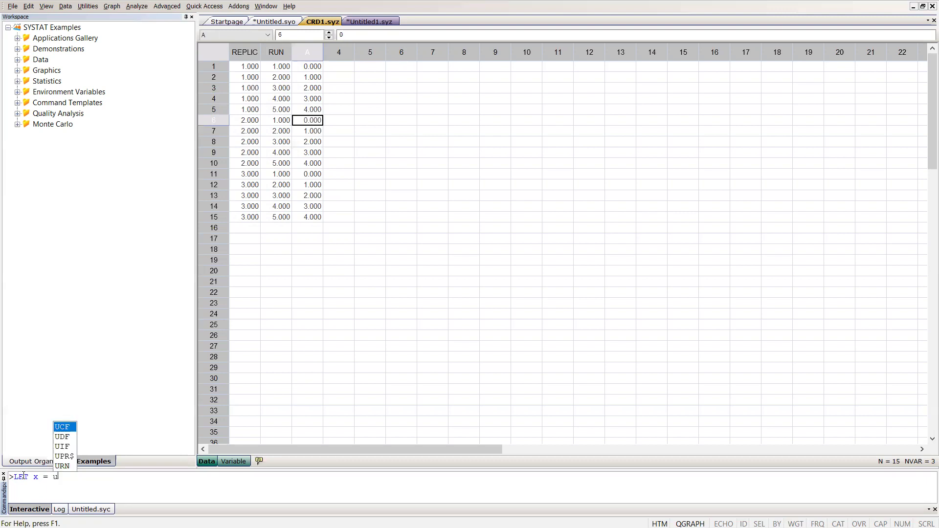
pyautogui.write('(0,1')
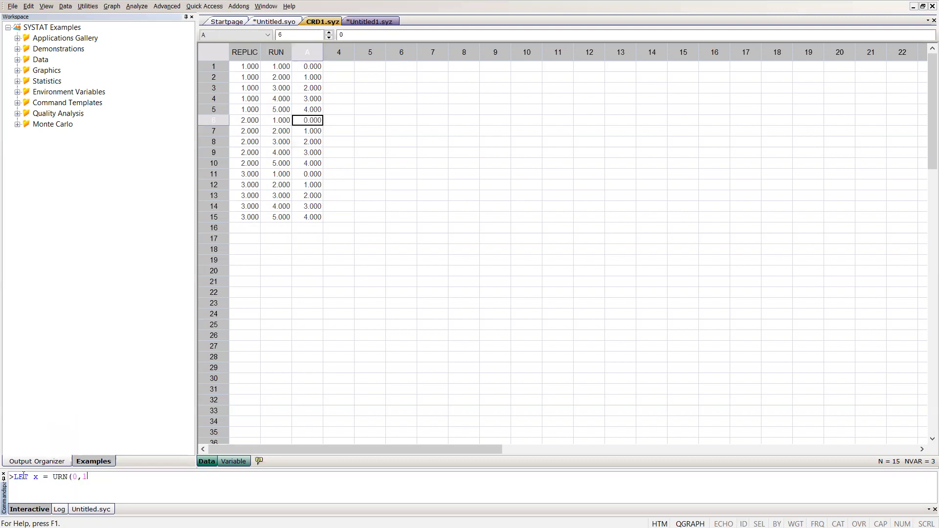
pyautogui.write(')')
pyautogui.press('Return')
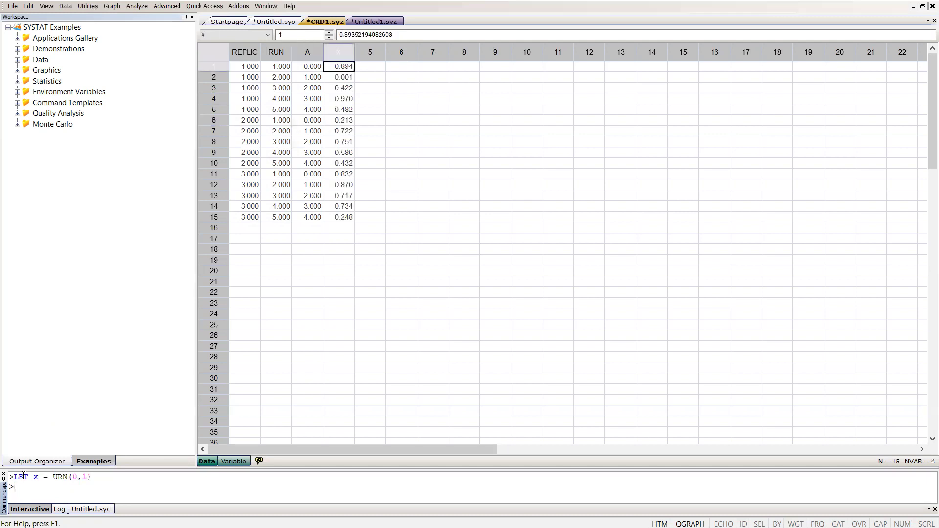
# Randomize the run order by sorting the cases with SORT X, then remove the helper variable with CUT X
pyautogui.write('SORT X')
pyautogui.press('Return')
pyautogui.write('CUT X')
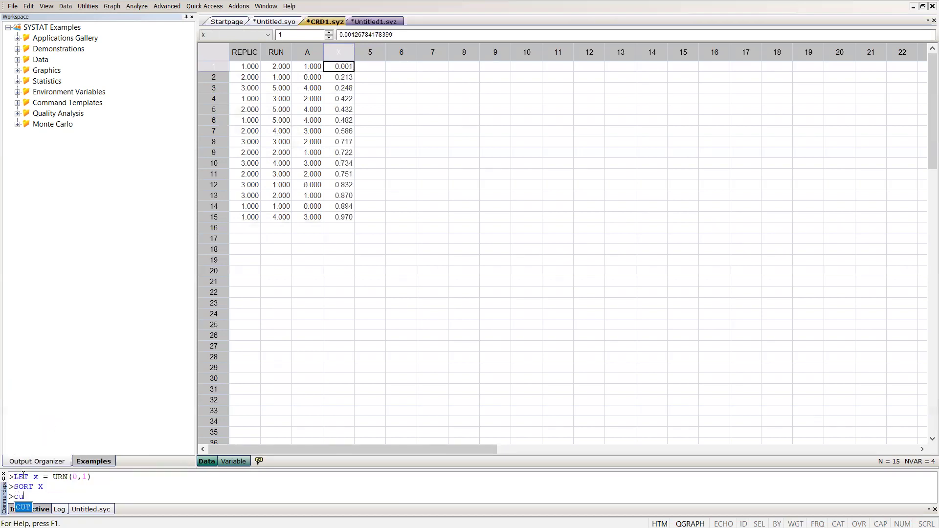
pyautogui.press('Return')
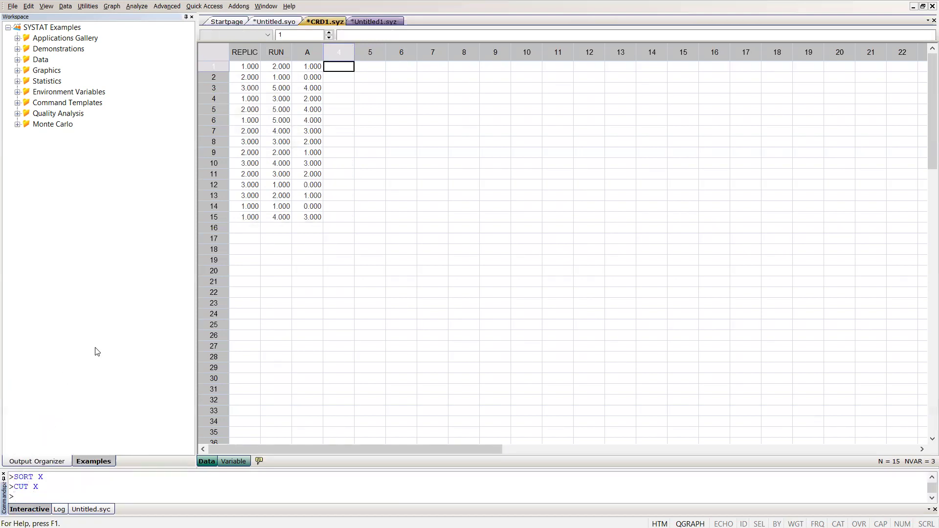
pyautogui.moveTo(254, 51); pyautogui.dragTo(315, 75)
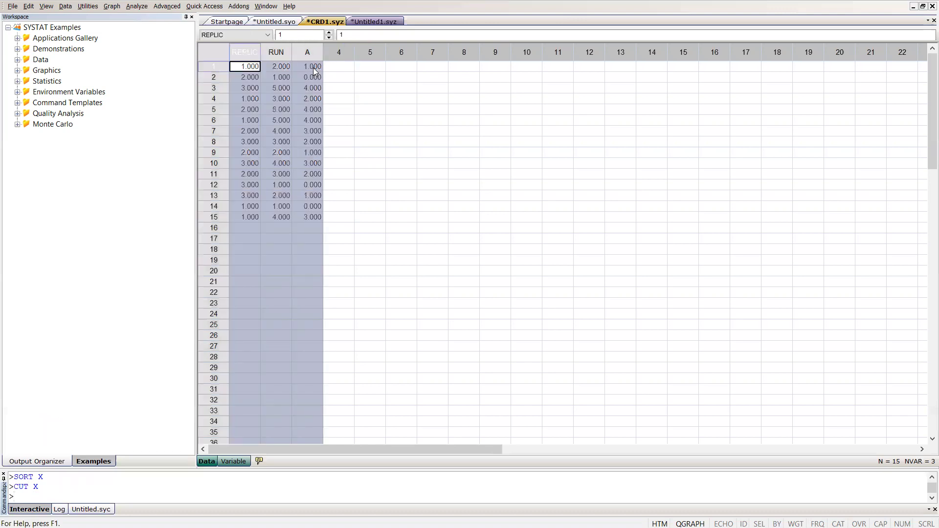
pyautogui.click(349, 147)
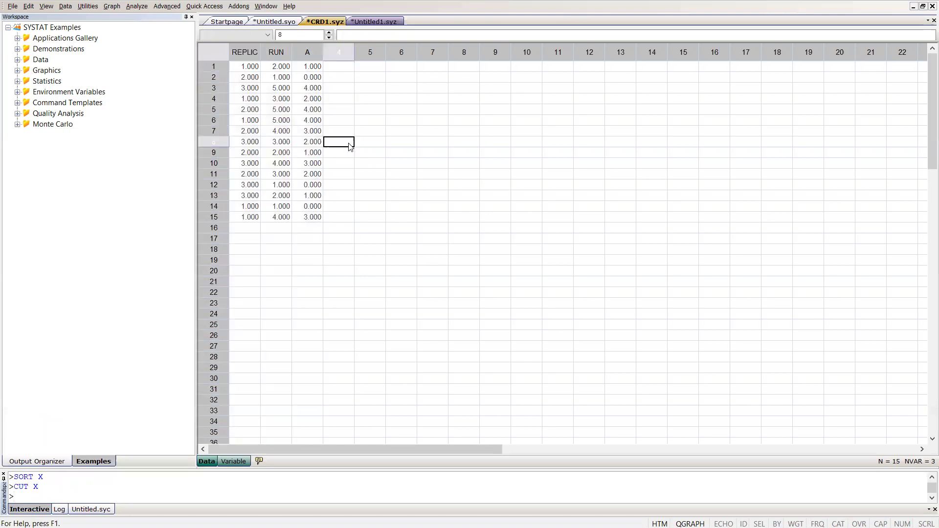
pyautogui.click(244, 56)
pyautogui.click(358, 143)
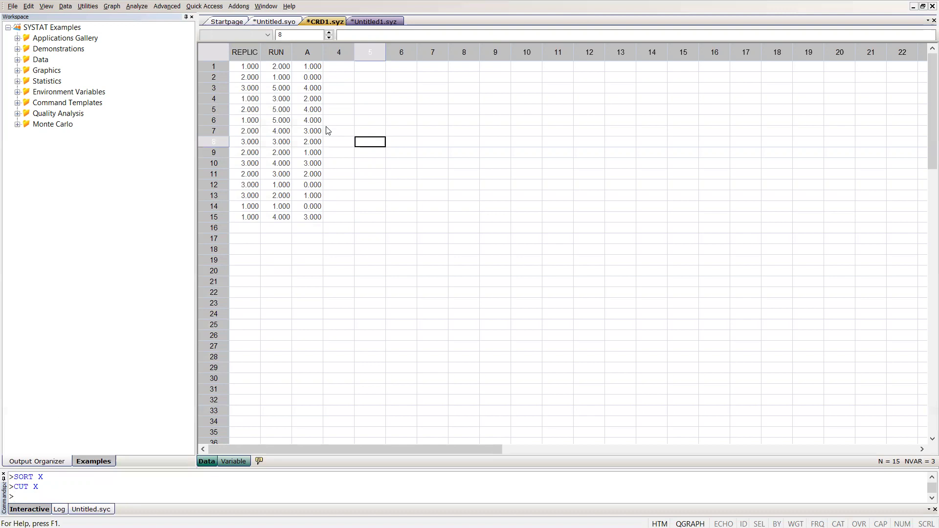
# Set up a Classic Design of Experiments of type Factorial with 3 factors and randomization enabled
pyautogui.click(89, 6)
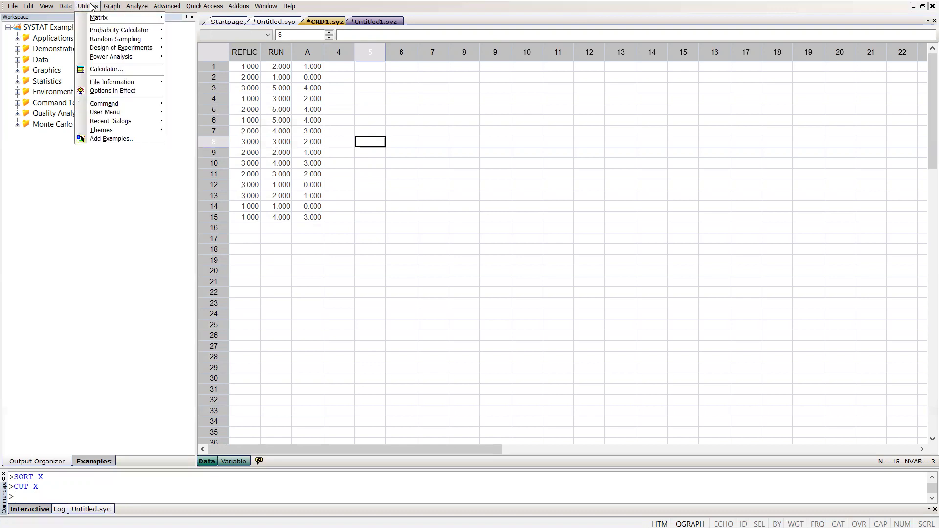
pyautogui.moveTo(118, 48)
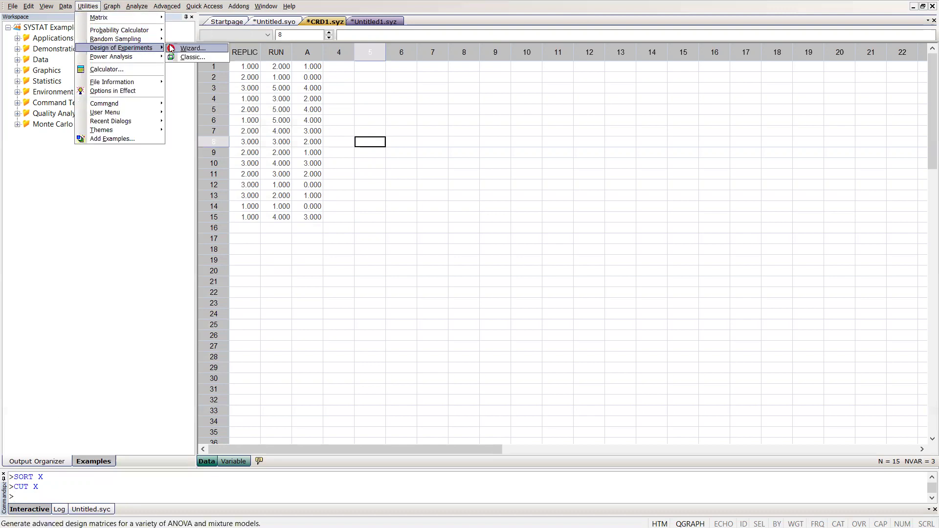
pyautogui.click(192, 57)
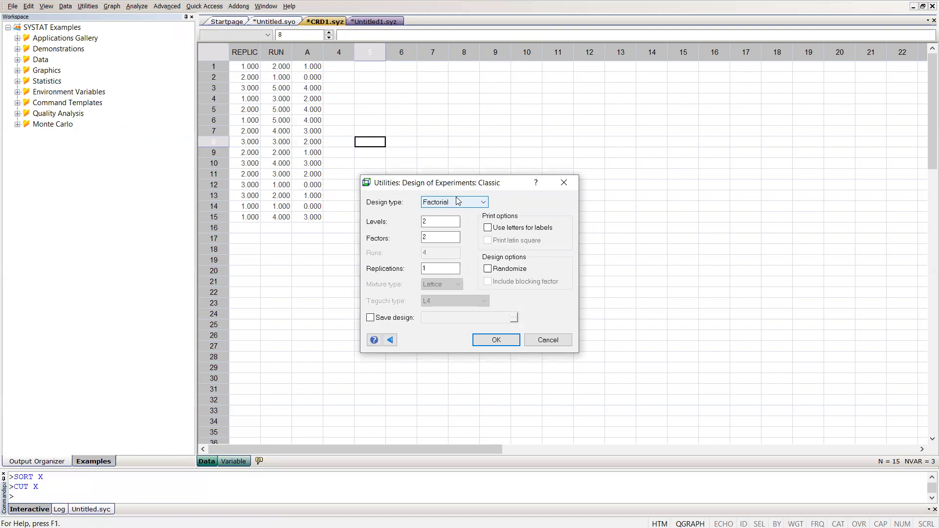
pyautogui.click(427, 236)
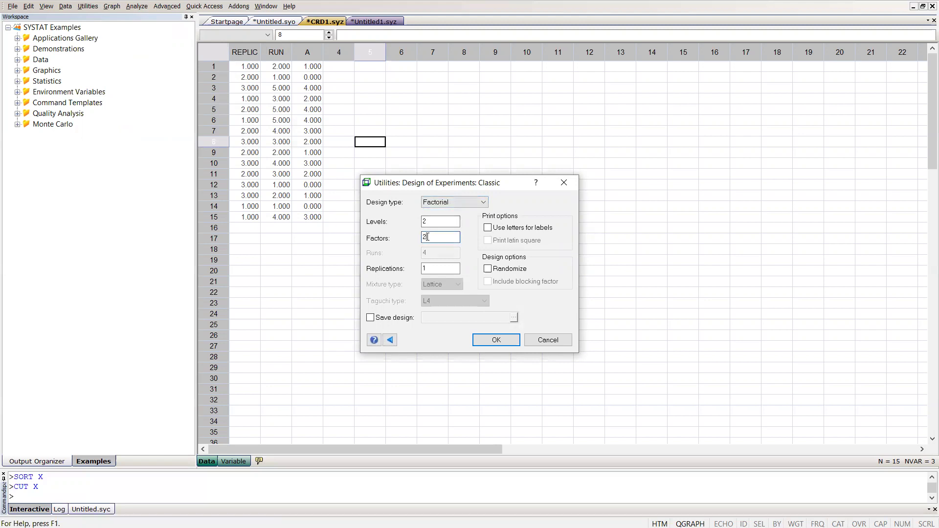
pyautogui.write('3')
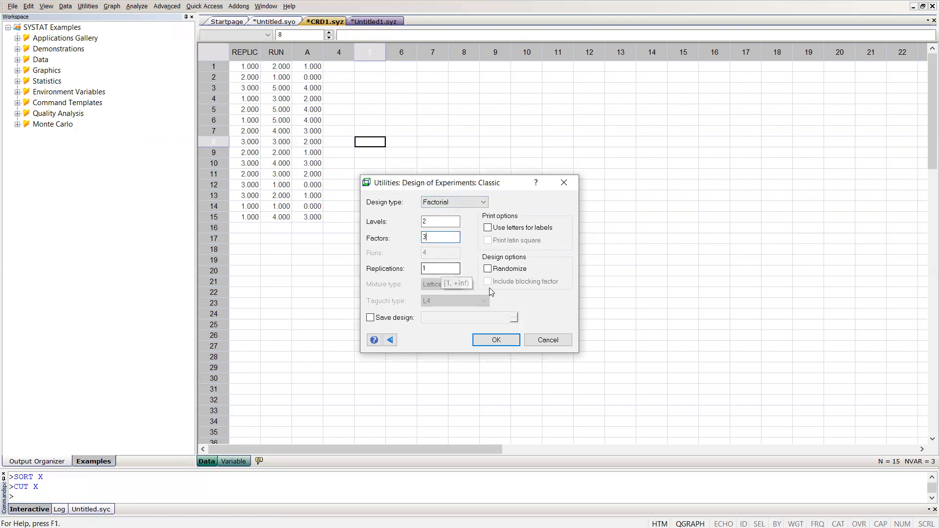
pyautogui.click(489, 269)
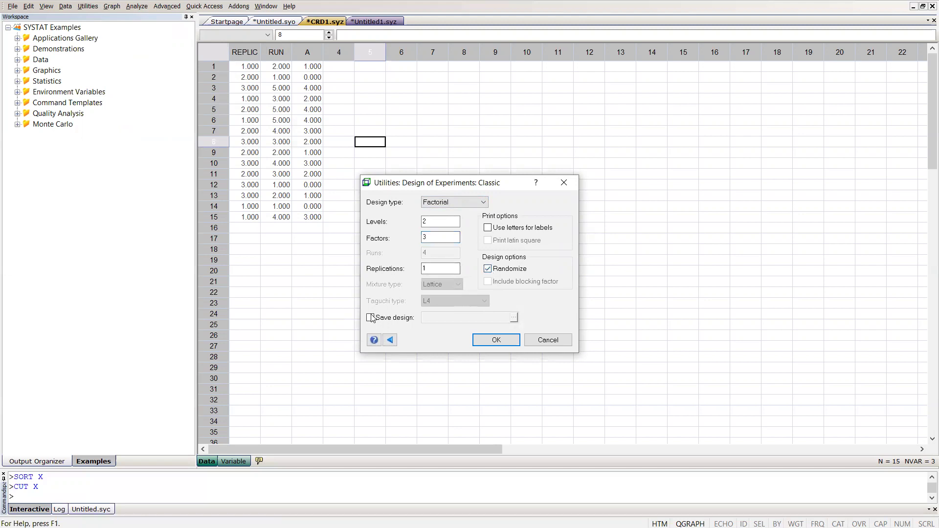
# Generate the factorial design with the results saved as fac, and set fac.syz as the active data file
pyautogui.click(371, 318)
pyautogui.click(425, 319)
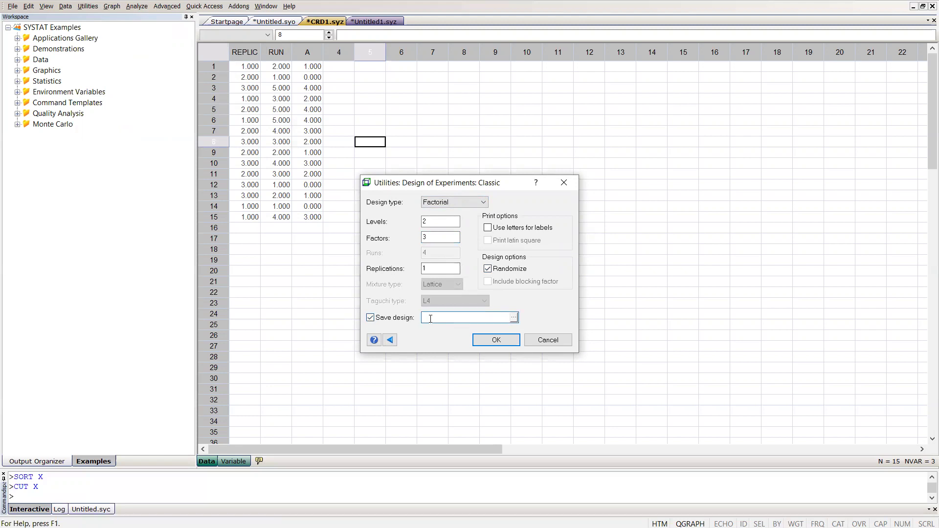
pyautogui.write('fac')
pyautogui.click(494, 341)
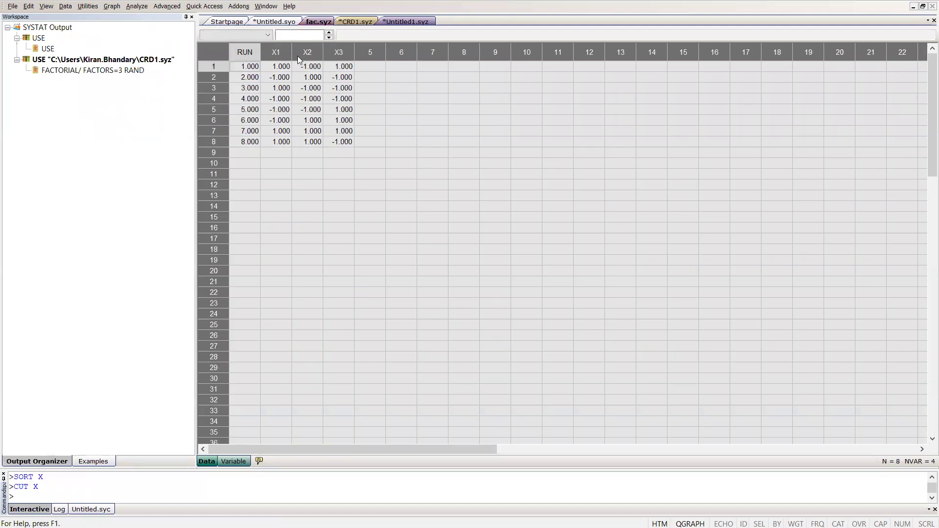
pyautogui.rightClick(319, 21)
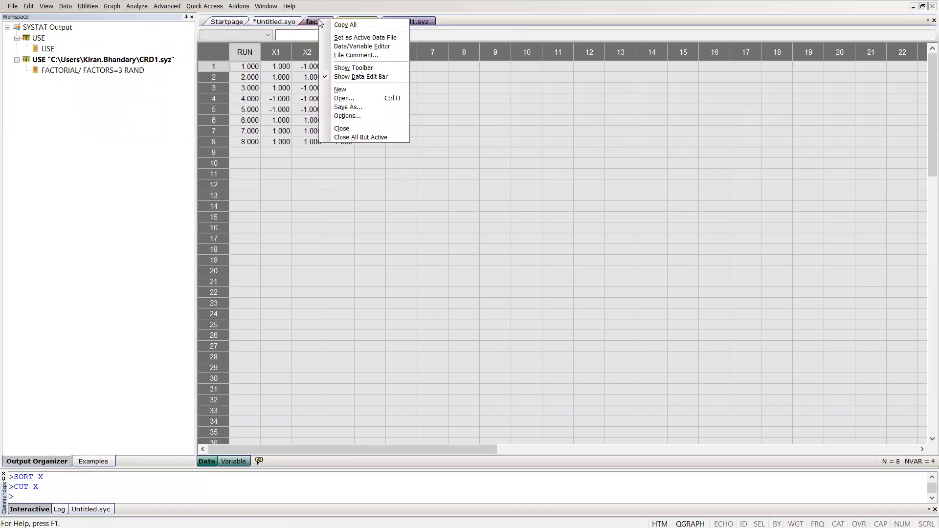
pyautogui.click(365, 37)
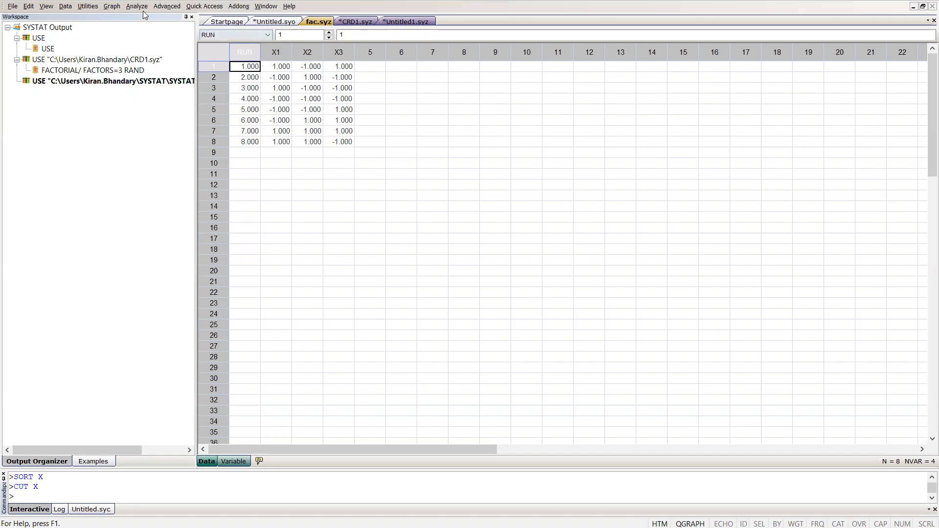
# Look through the probability calculator and power analysis utilities, then bring up the help topic for the Single Correlation power analysis
pyautogui.click(89, 7)
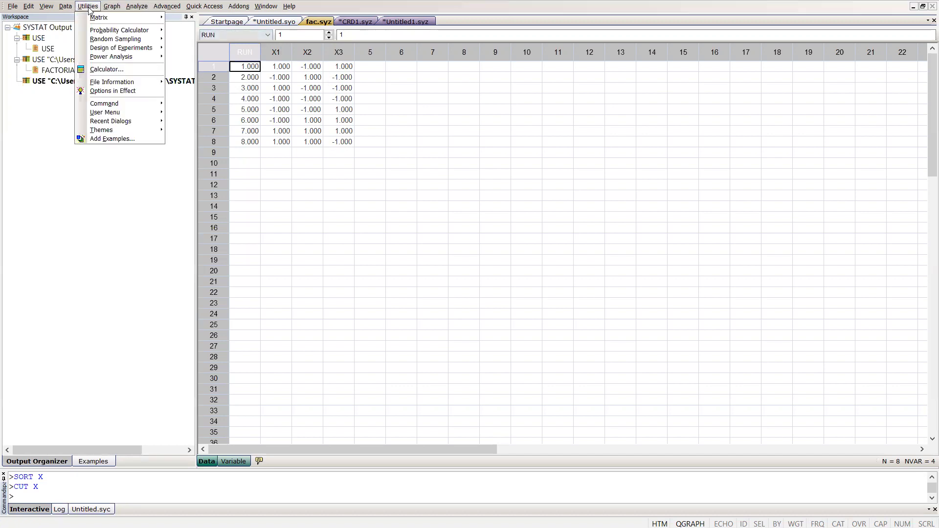
pyautogui.moveTo(146, 30)
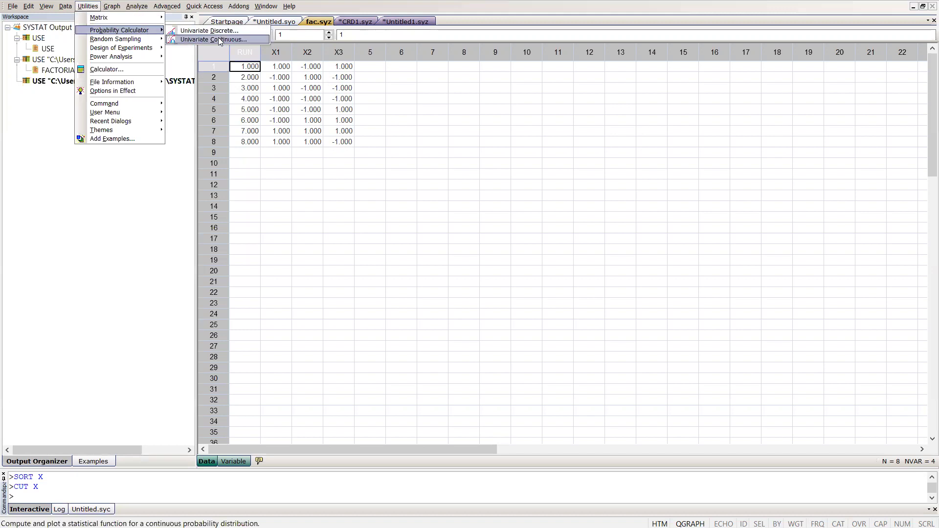
pyautogui.moveTo(135, 56)
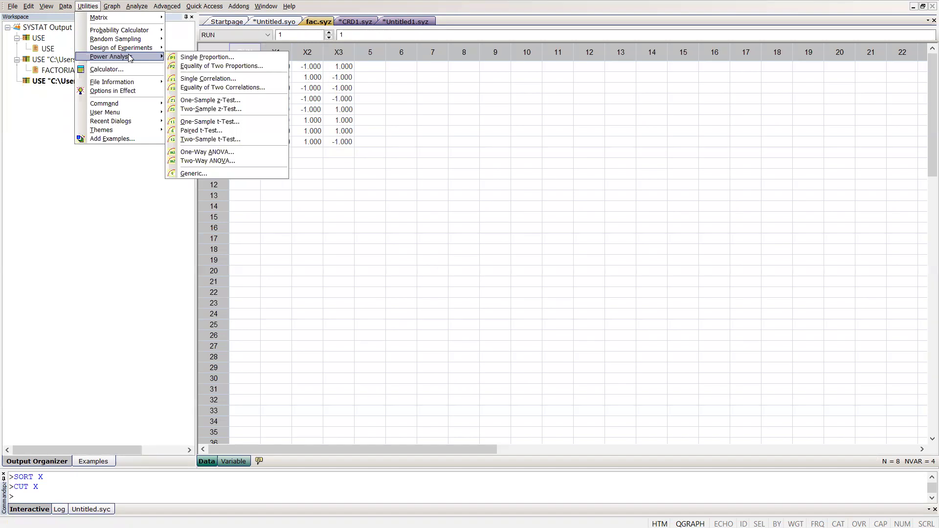
pyautogui.click(197, 79)
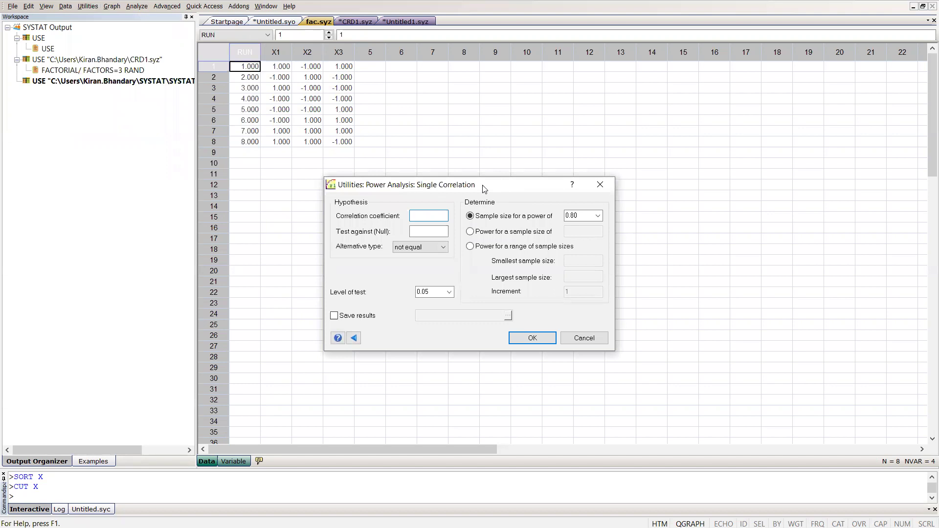
pyautogui.moveTo(482, 185); pyautogui.dragTo(445, 166)
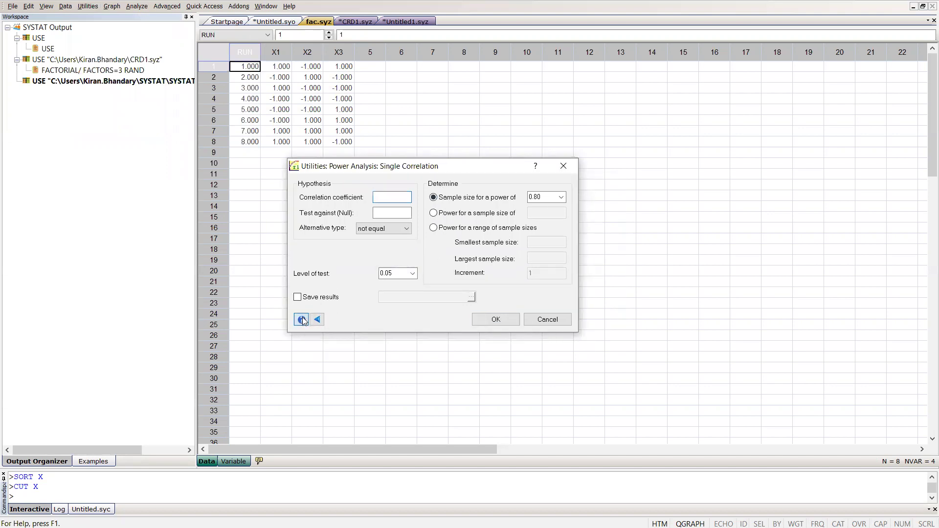
pyautogui.click(302, 319)
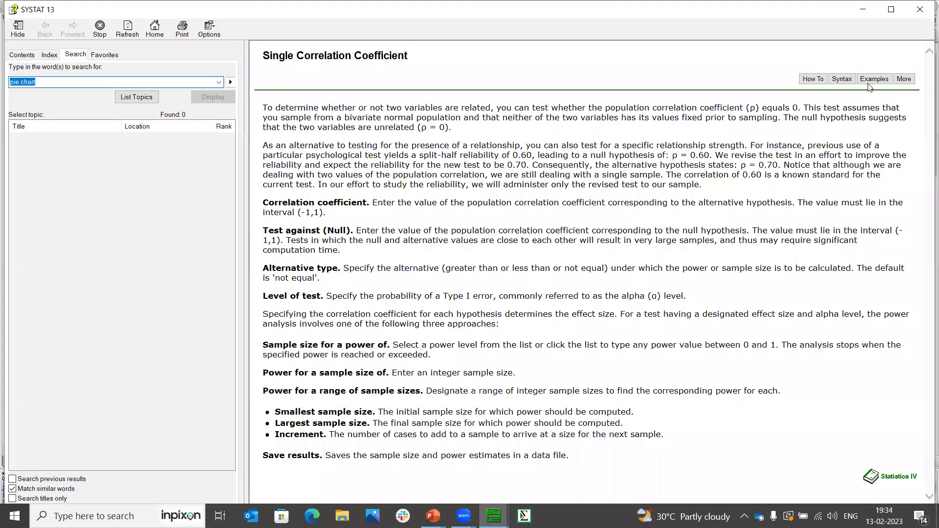
# Read the Paired t-Test example in the power analysis help down to its power curve, then close the help and the Single Correlation dialog
pyautogui.click(875, 79)
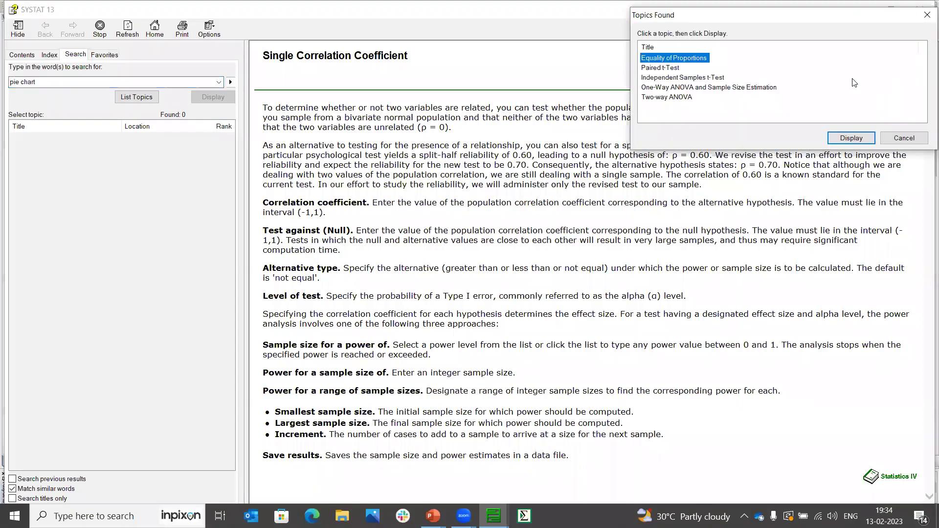
pyautogui.click(672, 70)
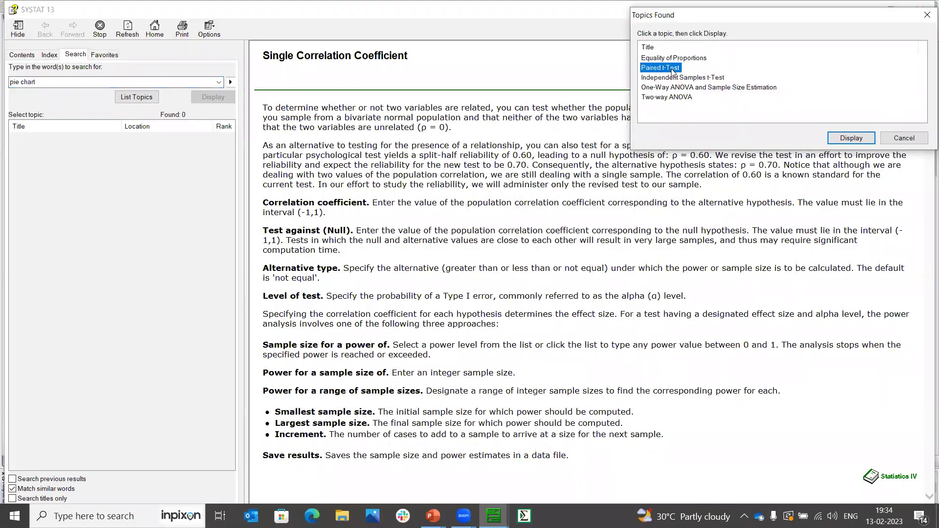
pyautogui.click(850, 137)
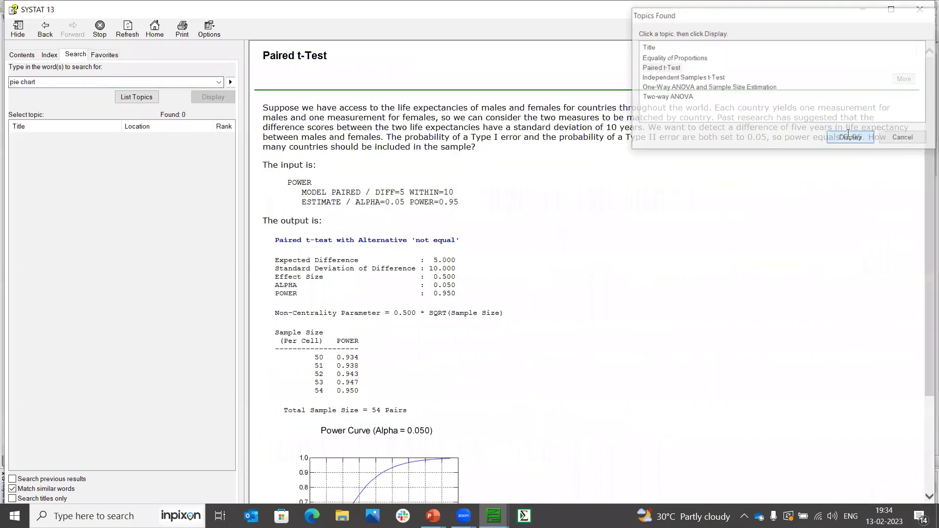
pyautogui.moveTo(927, 119); pyautogui.dragTo(885, 255)
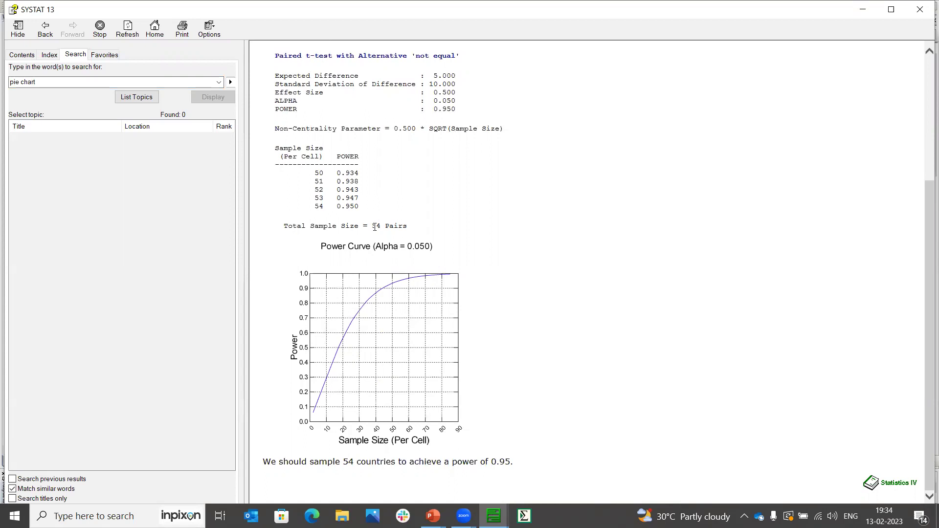
pyautogui.click(914, 11)
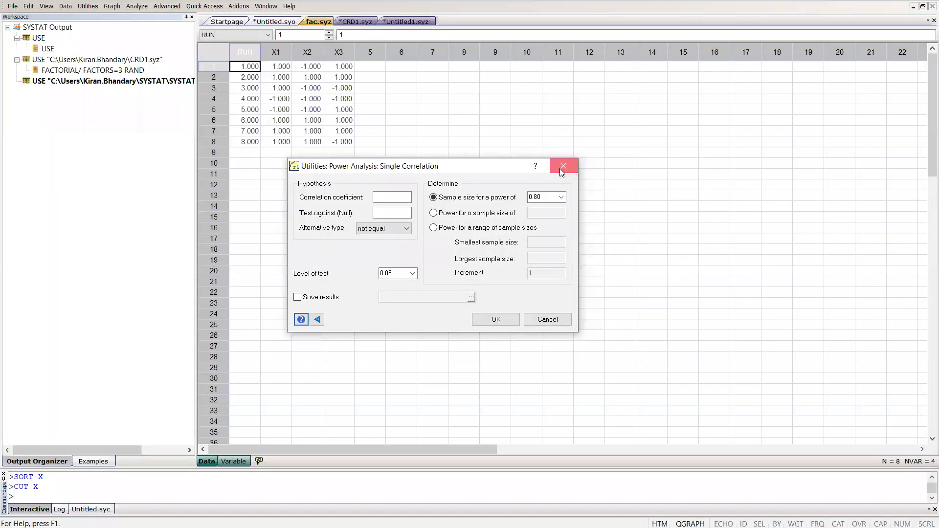
pyautogui.click(562, 167)
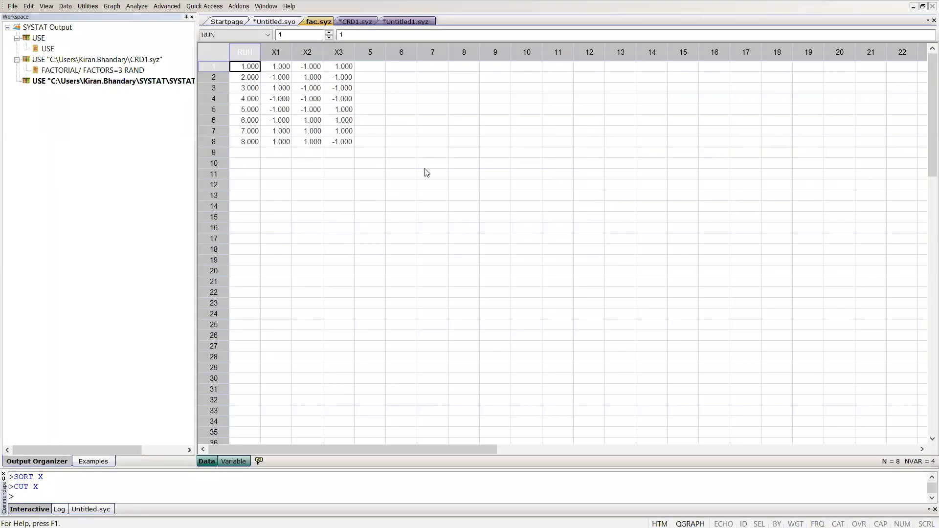
pyautogui.click(89, 7)
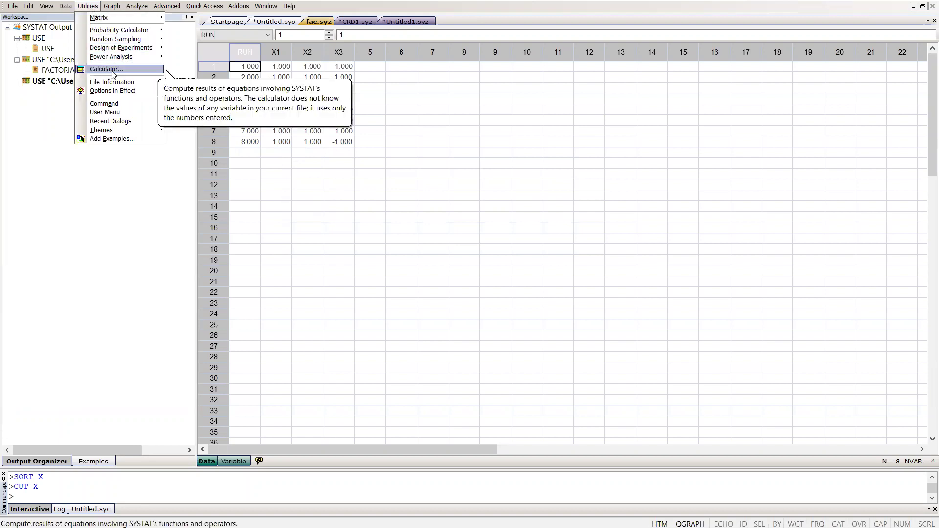
pyautogui.moveTo(120, 84)
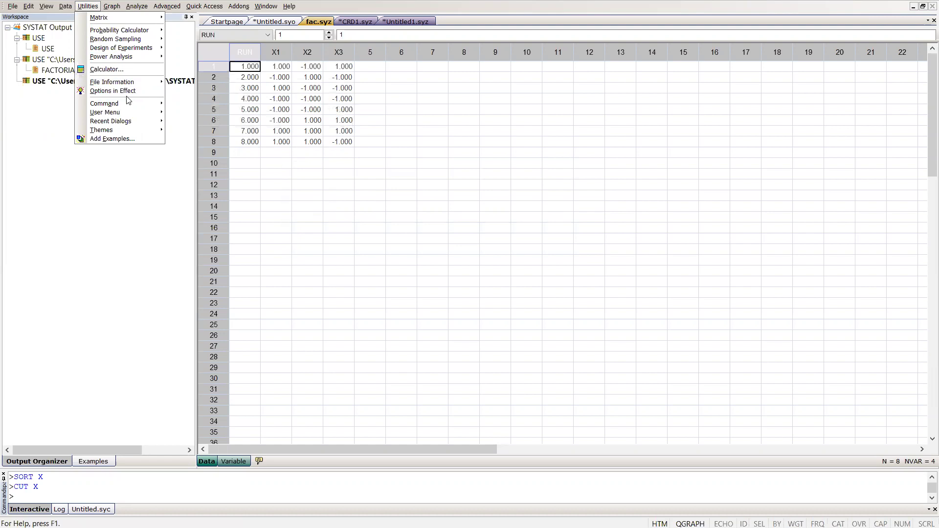
pyautogui.moveTo(127, 101)
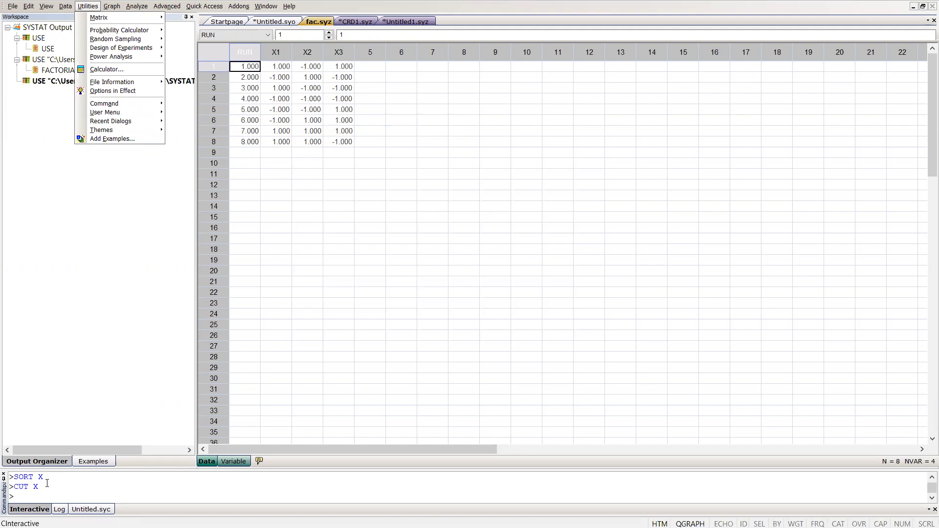
pyautogui.click(93, 174)
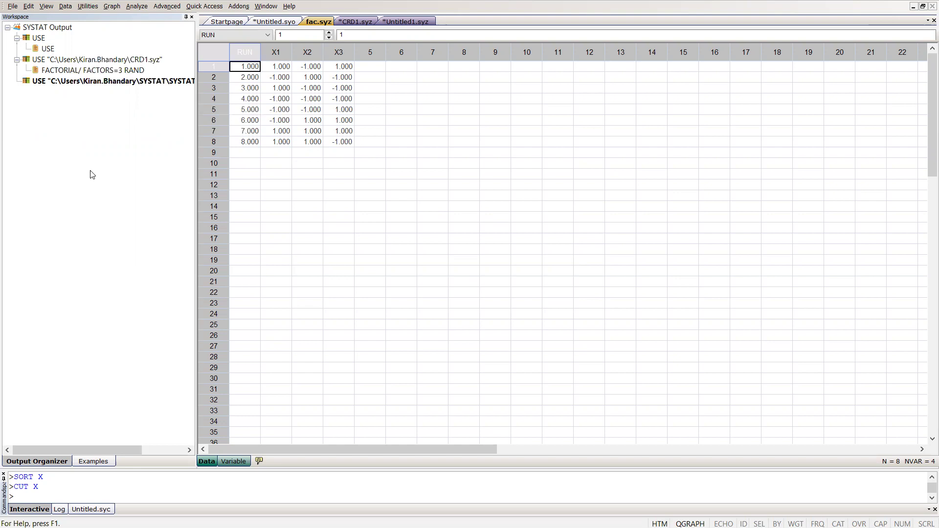
# Browse the available graph templates in the Graph Gallery, then close it without choosing one
pyautogui.click(109, 9)
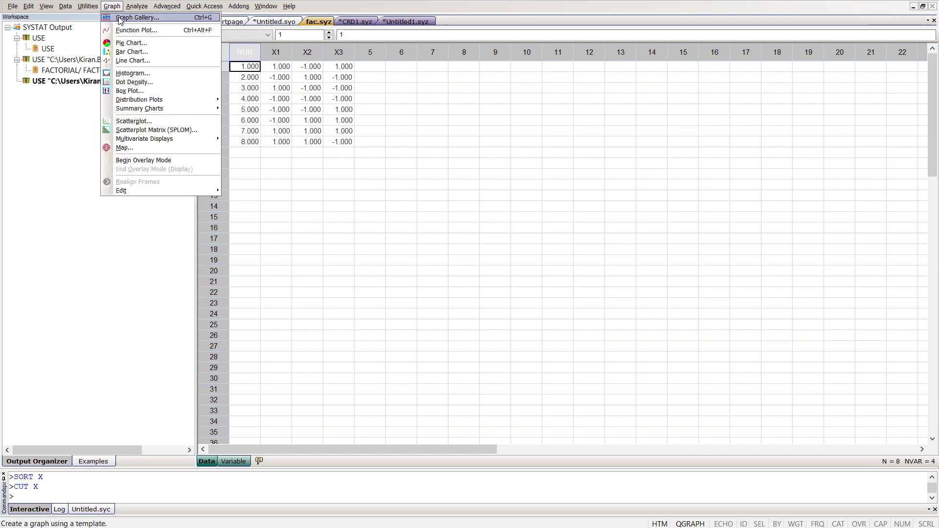
pyautogui.click(149, 21)
pyautogui.moveTo(326, 351); pyautogui.dragTo(494, 341)
pyautogui.moveTo(540, 339); pyautogui.dragTo(299, 312)
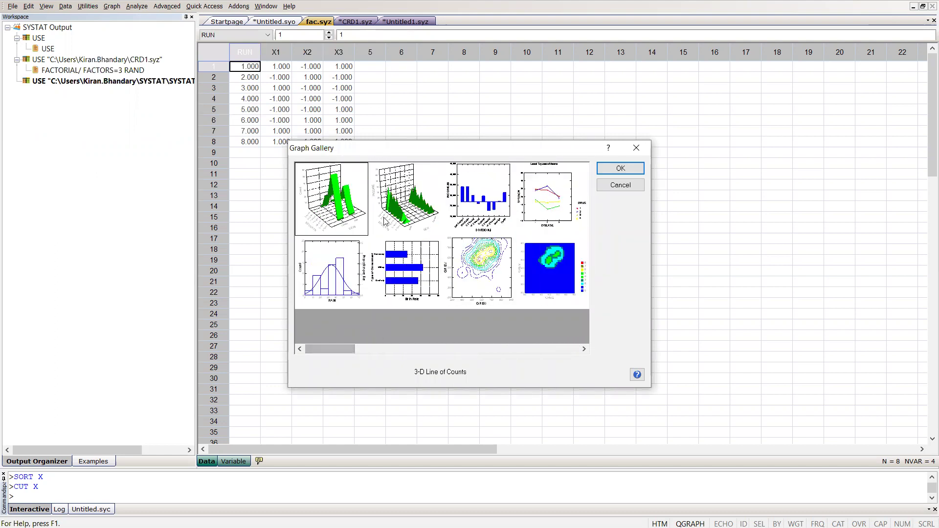
pyautogui.click(637, 152)
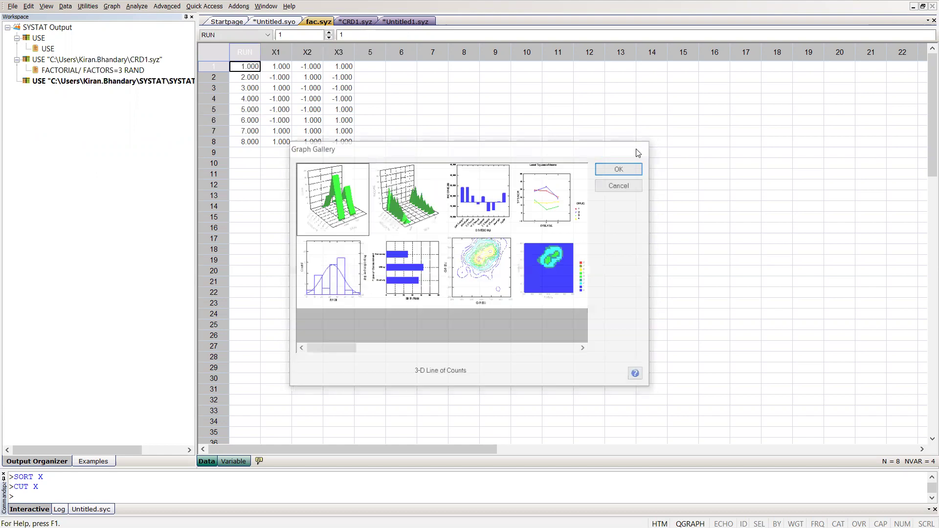
# Open the data file Survey2.syz from the Data folder
pyautogui.click(10, 6)
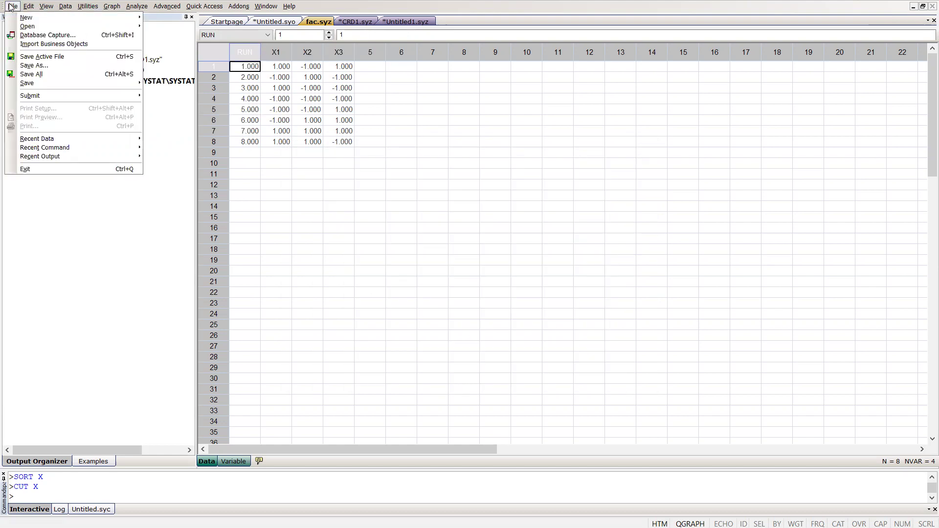
pyautogui.moveTo(66, 27)
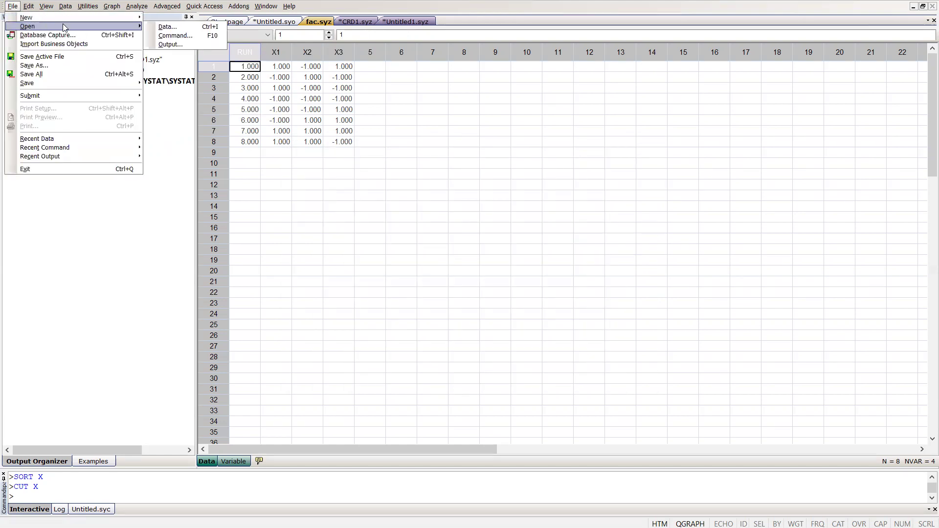
pyautogui.click(166, 27)
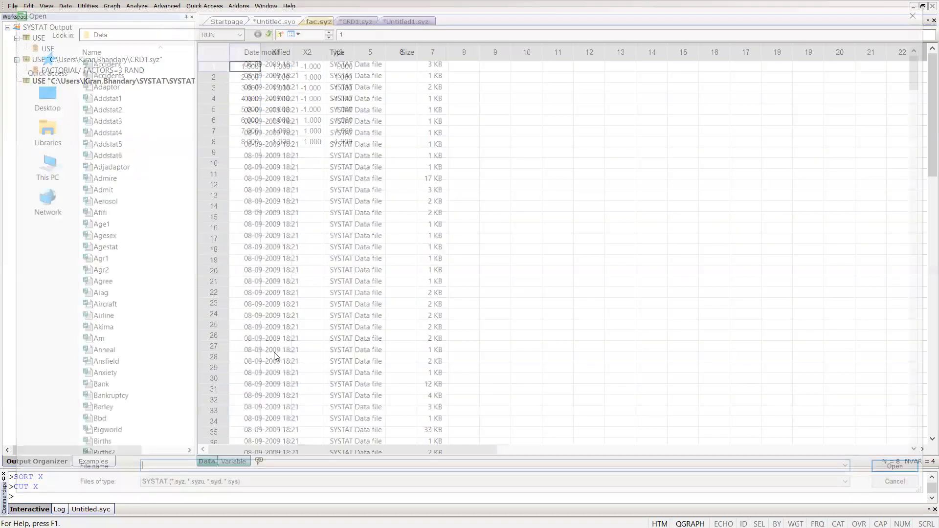
pyautogui.write('survey')
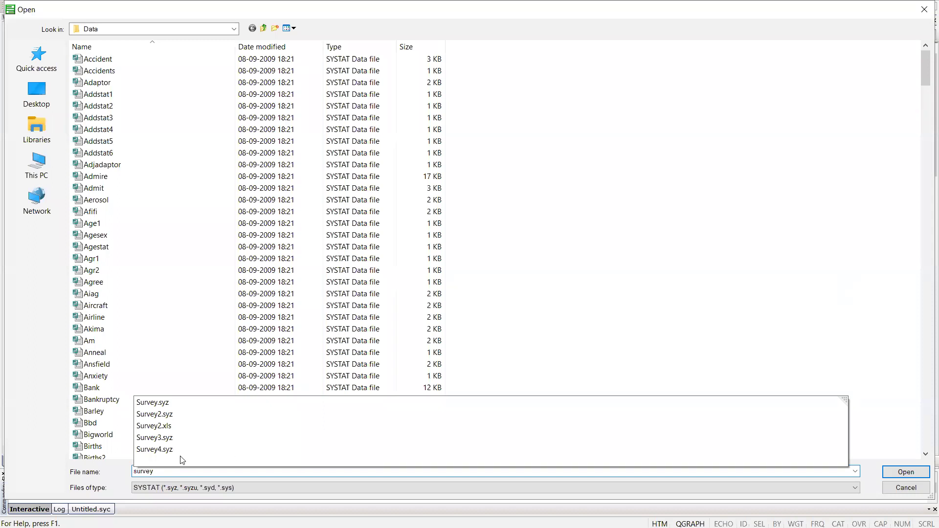
pyautogui.click(168, 415)
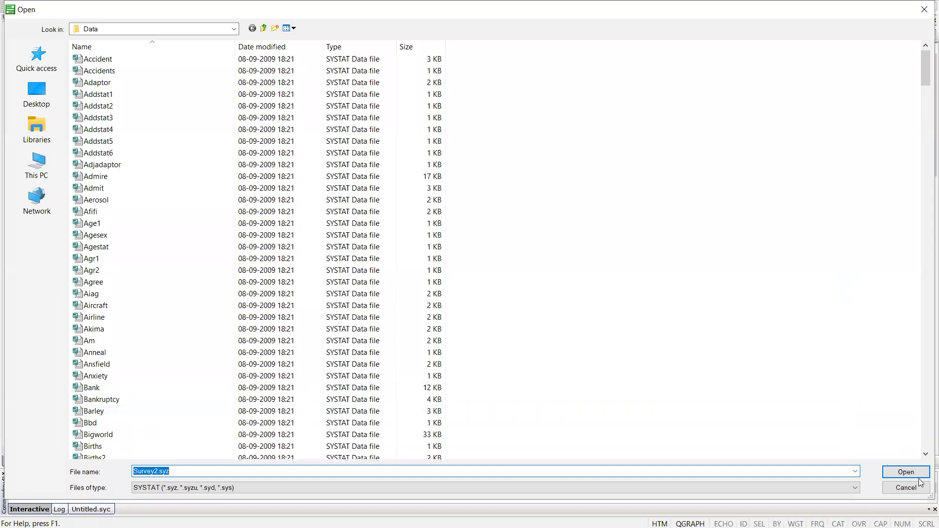
pyautogui.click(905, 473)
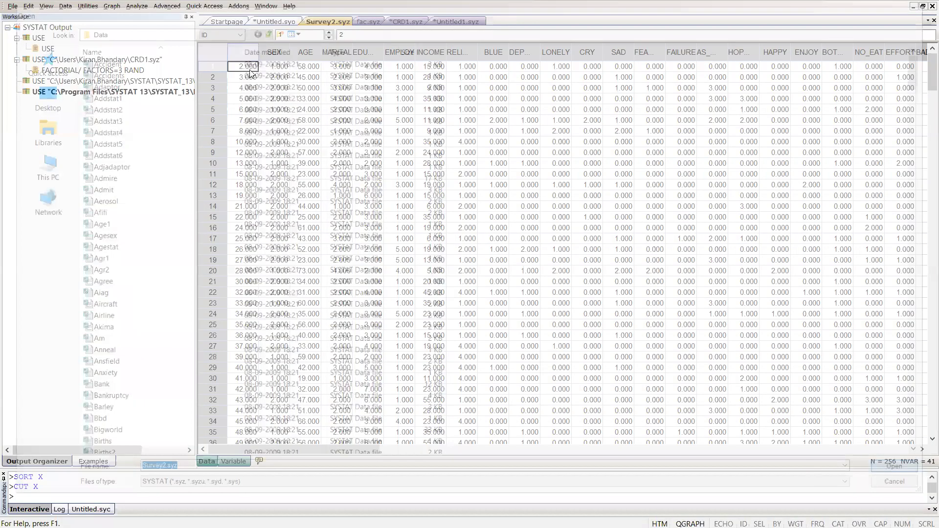
# Start a 3-D Pyramid of Means graph from the Graph Gallery and continue to its variable selection
pyautogui.click(112, 7)
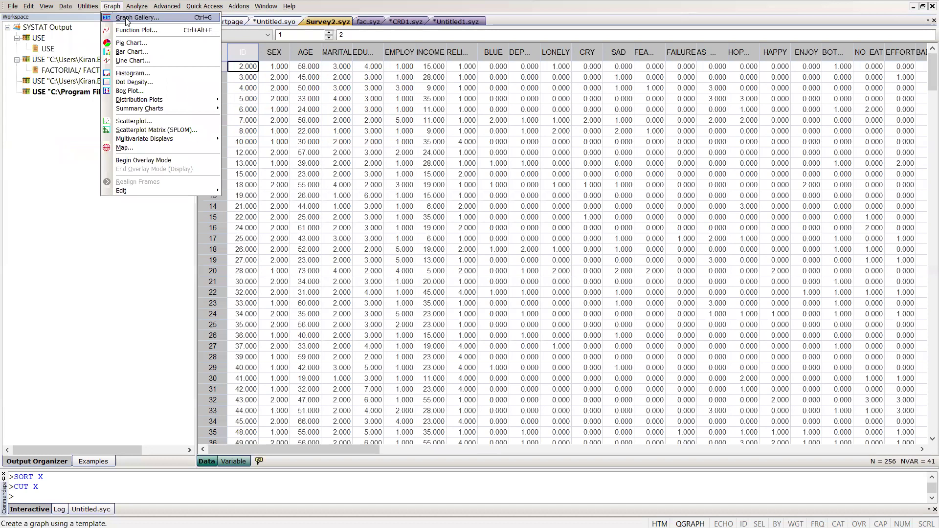
pyautogui.click(128, 19)
pyautogui.click(412, 204)
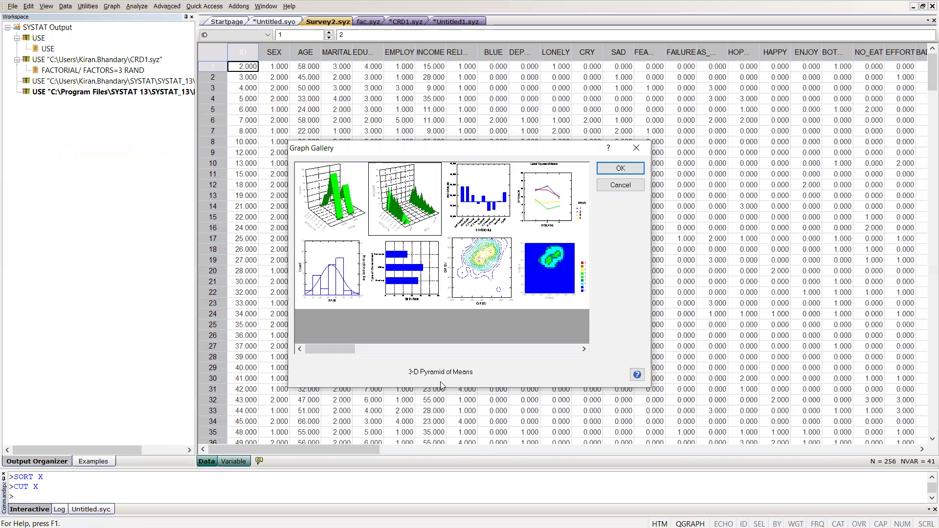
pyautogui.click(618, 171)
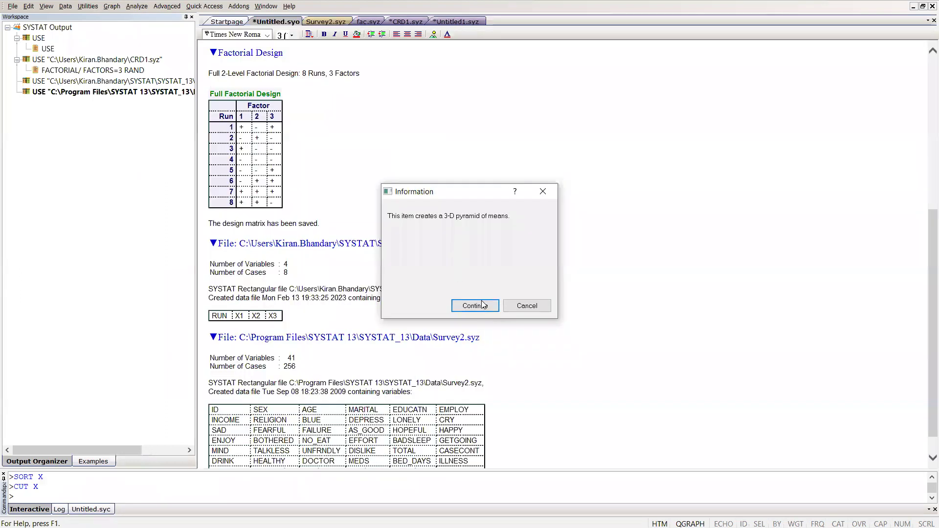
pyautogui.click(482, 305)
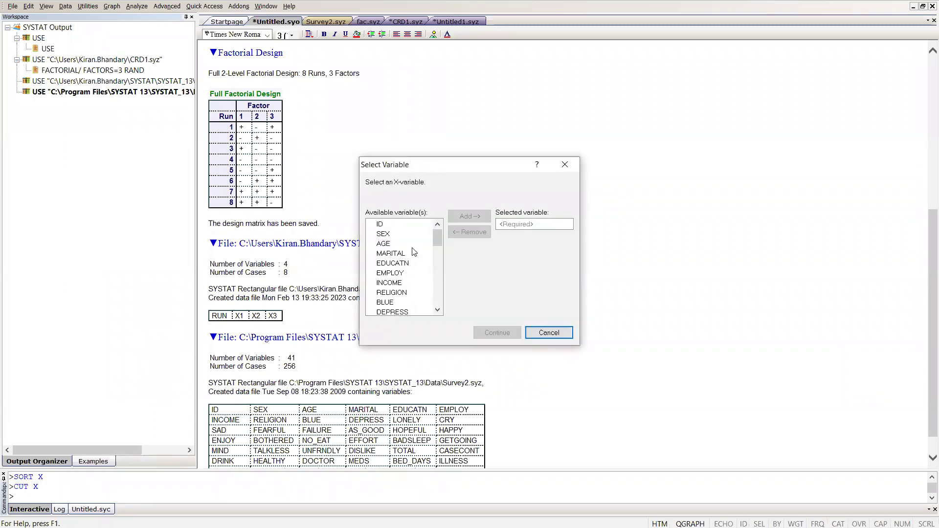
# Create the pyramid graph with SEX as the X-variable, MARITAL as the Y-variable and EDUCATN as the Z-variable
pyautogui.click(385, 234)
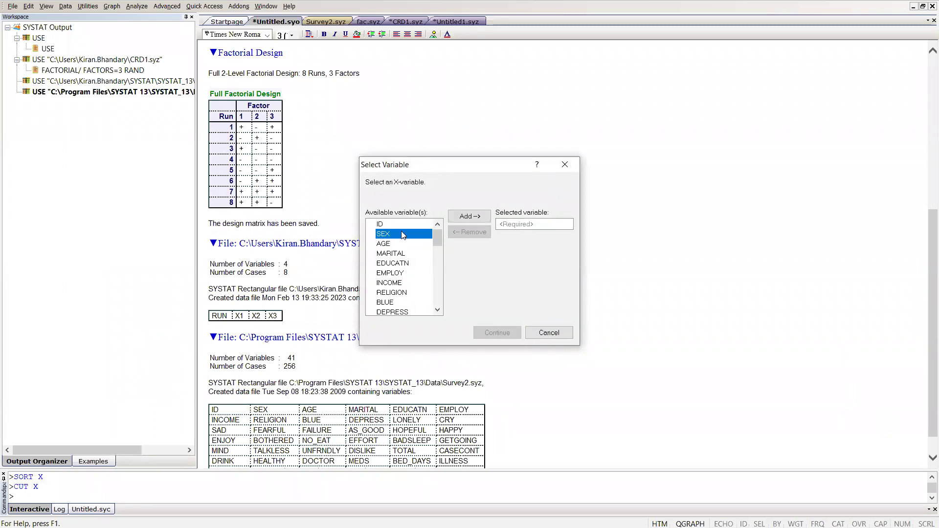
pyautogui.click(462, 217)
pyautogui.click(501, 332)
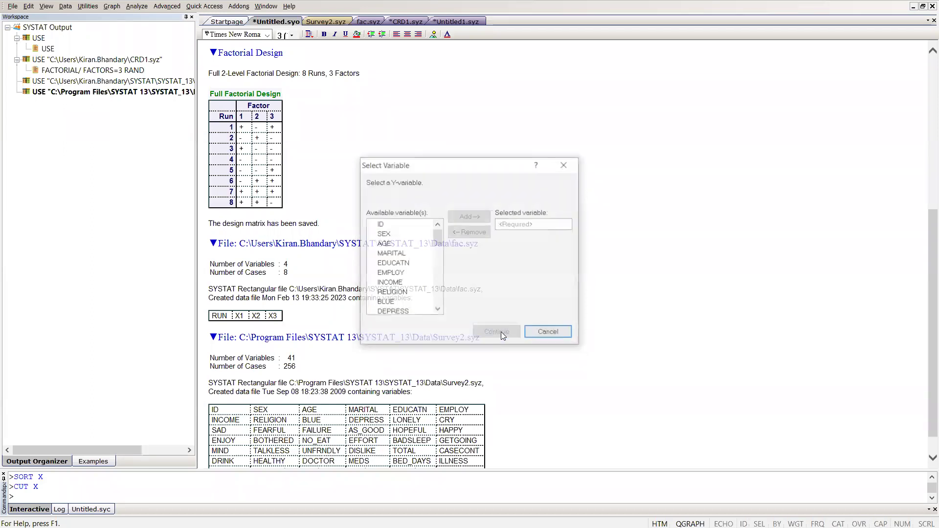
pyautogui.click(402, 254)
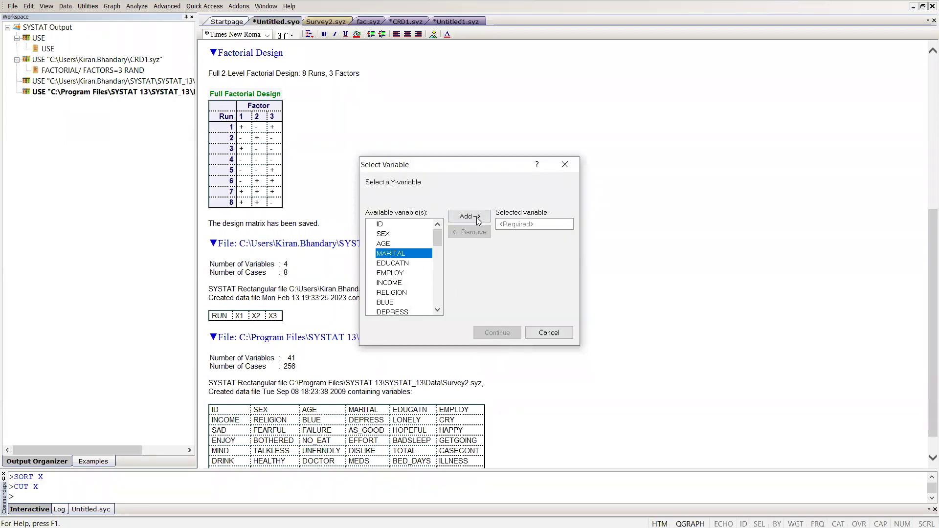
pyautogui.click(468, 216)
pyautogui.click(496, 332)
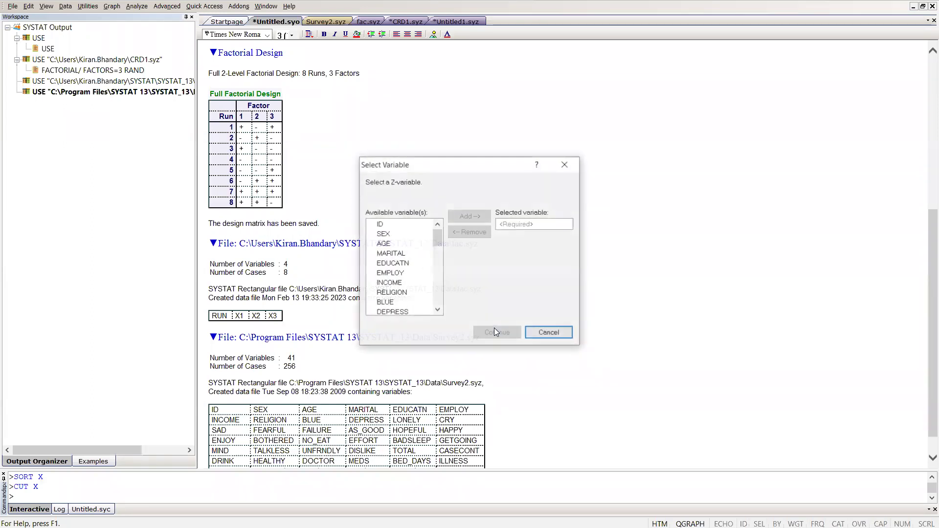
pyautogui.click(401, 264)
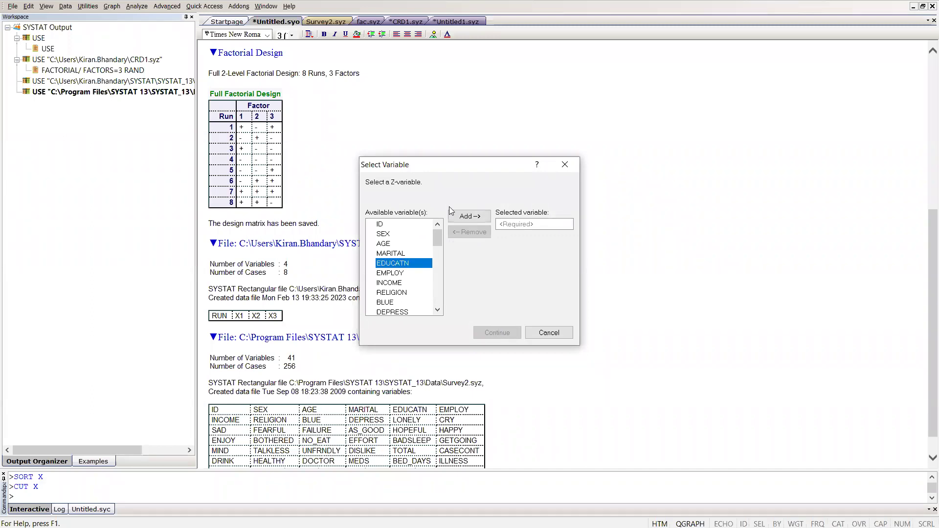
pyautogui.click(477, 218)
pyautogui.click(500, 333)
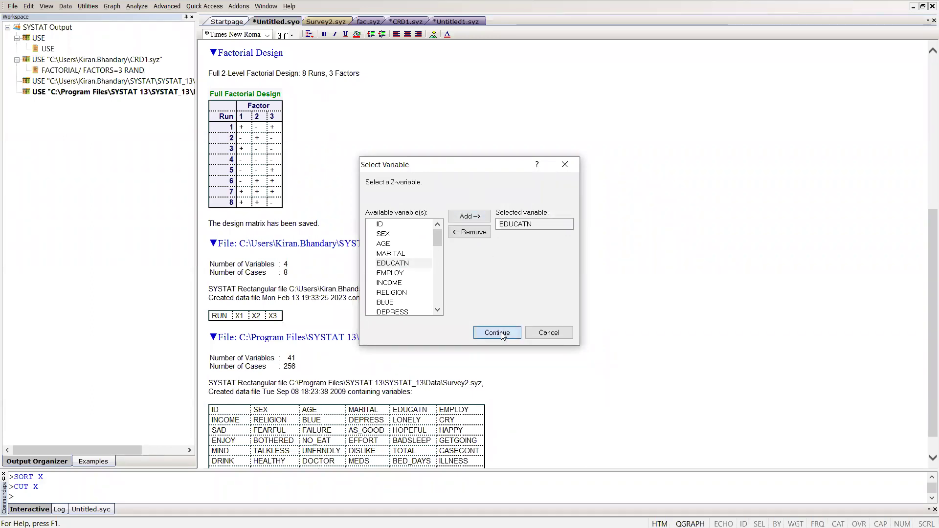
# Open the pyramid graph in the Graph Editor and enable Percentage chart in its element properties
pyautogui.doubleClick(304, 277)
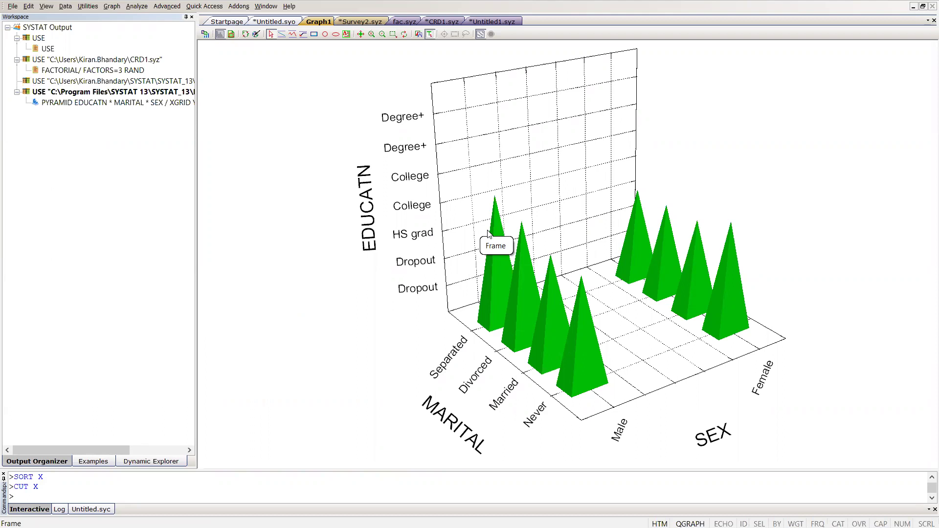
pyautogui.rightClick(542, 176)
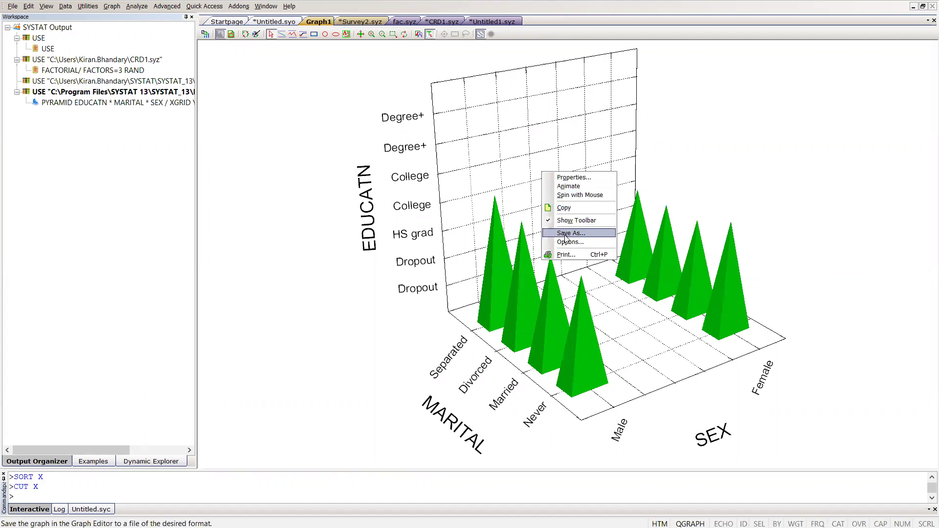
pyautogui.click(569, 178)
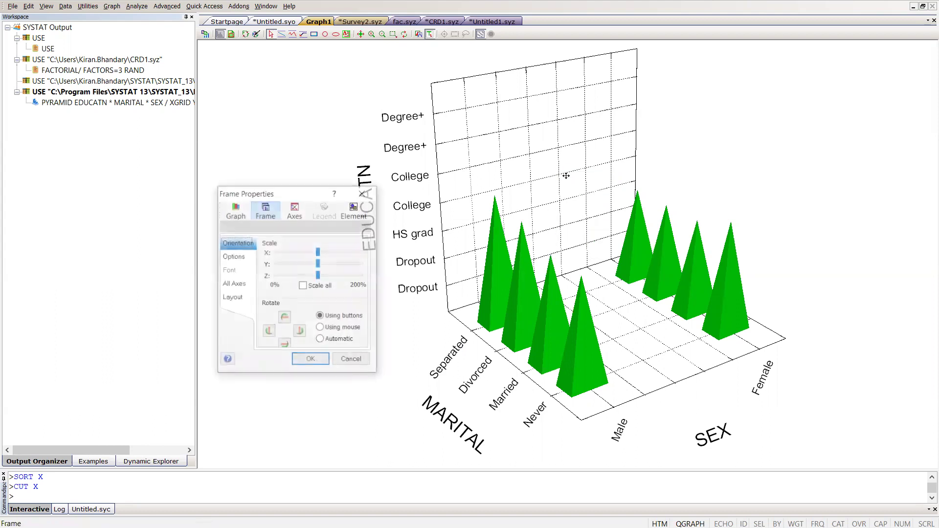
pyautogui.click(350, 210)
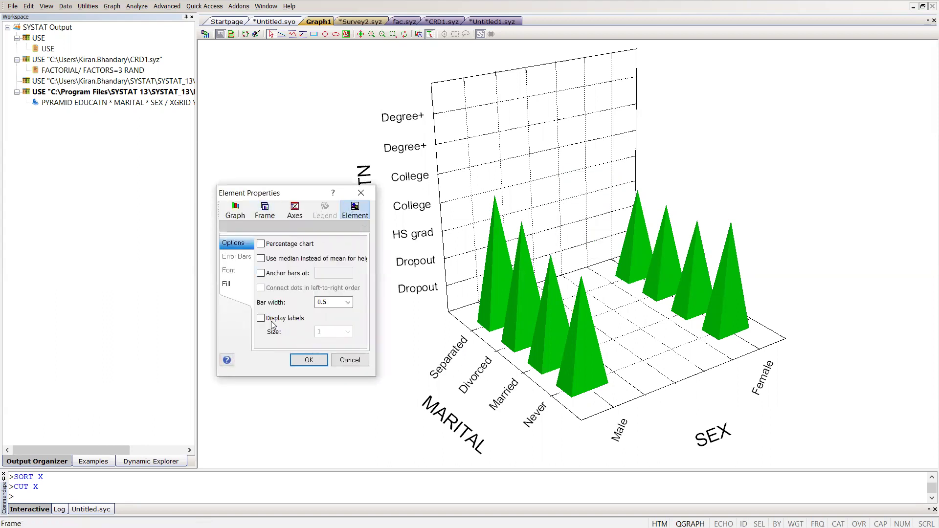
pyautogui.click(261, 244)
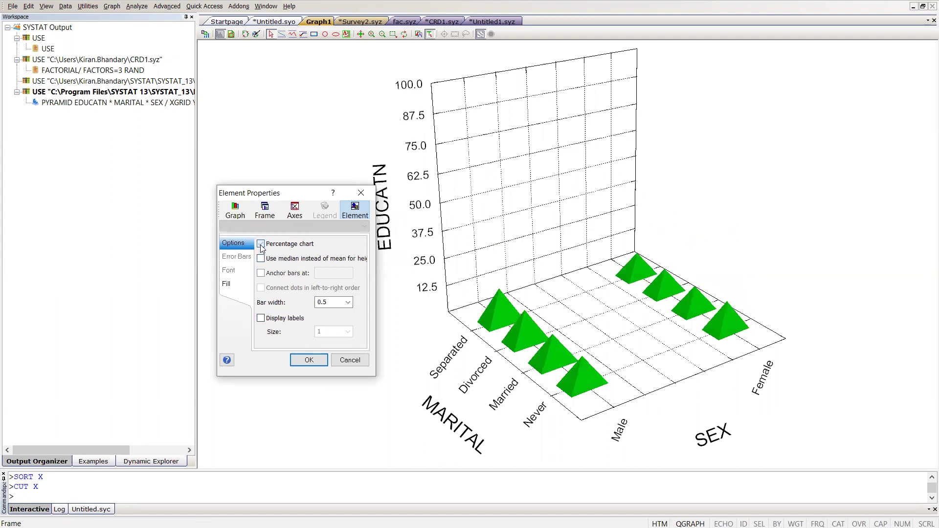
pyautogui.moveTo(274, 196); pyautogui.dragTo(240, 197)
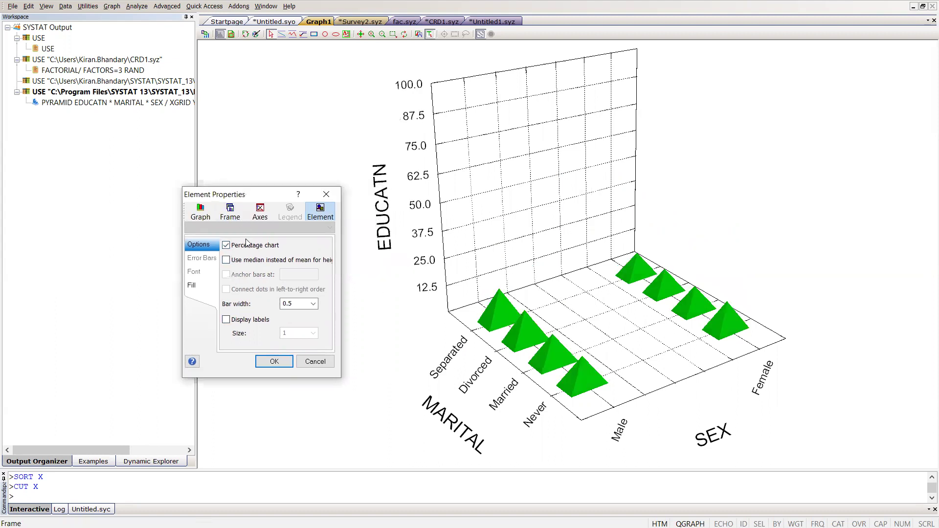
# Try the median, Display labels and Percentage chart options on the pyramids and discard the changes
pyautogui.click(226, 260)
pyautogui.click(226, 260)
pyautogui.click(226, 319)
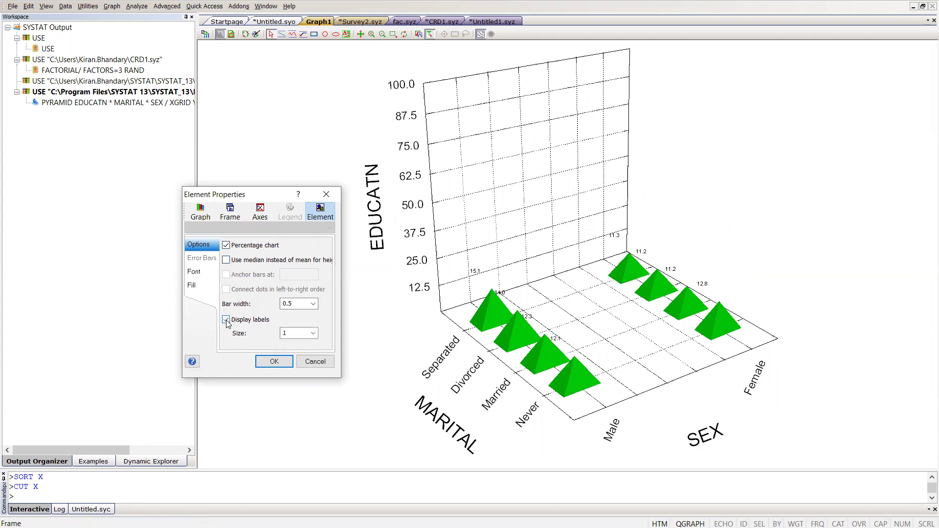
pyautogui.click(226, 320)
pyautogui.click(226, 320)
pyautogui.click(226, 245)
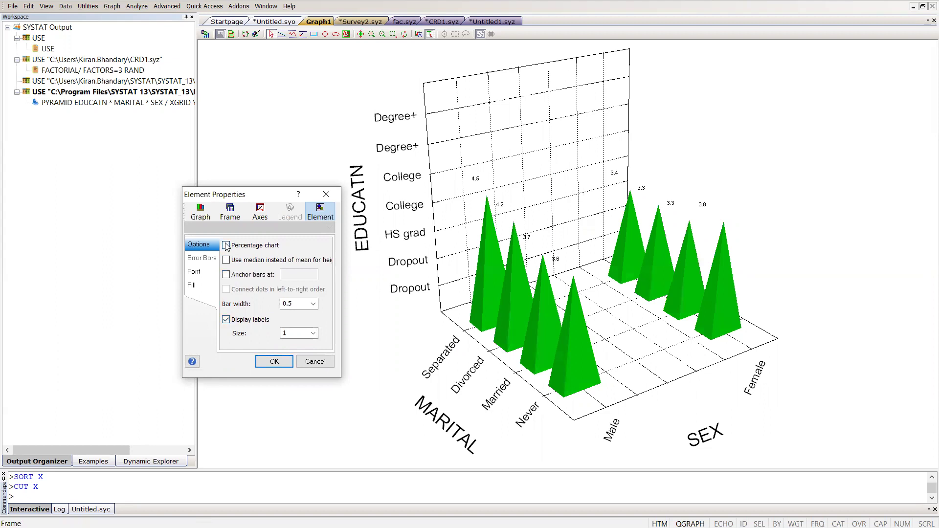
pyautogui.click(323, 195)
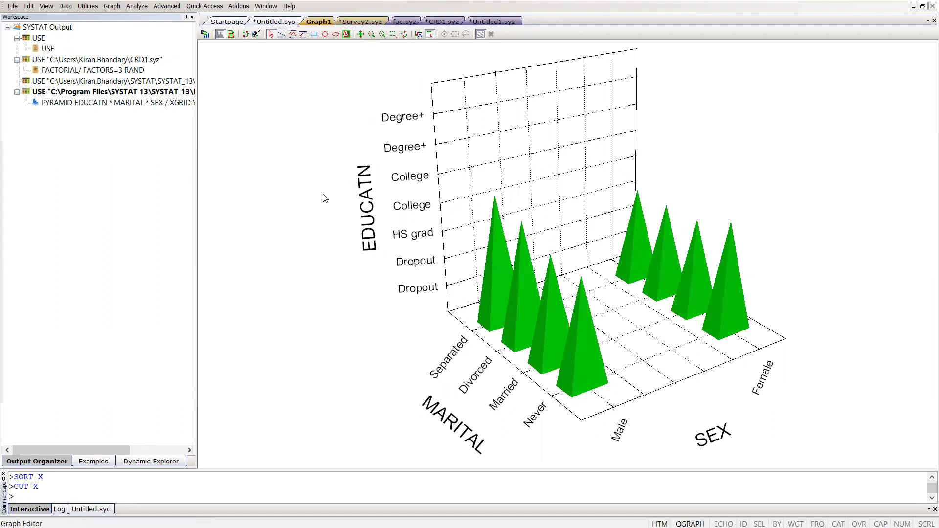
# Animate the pyramid graph, then enable Spin with Mouse and rotate the graph manually to another viewing angle
pyautogui.rightClick(537, 186)
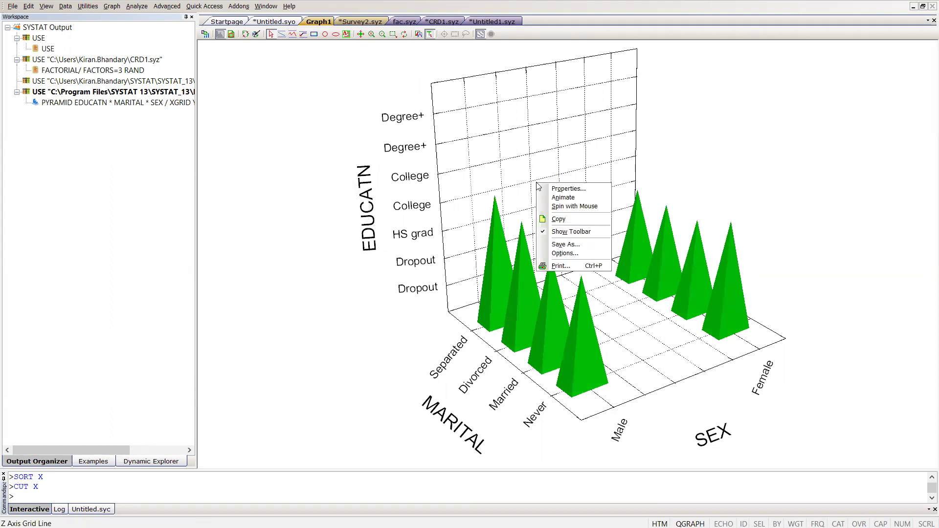
pyautogui.click(559, 197)
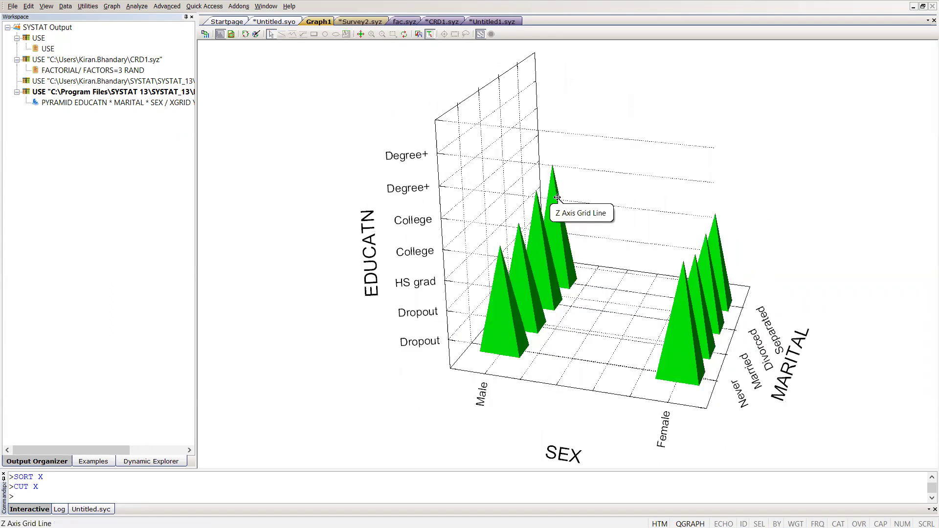
pyautogui.rightClick(557, 198)
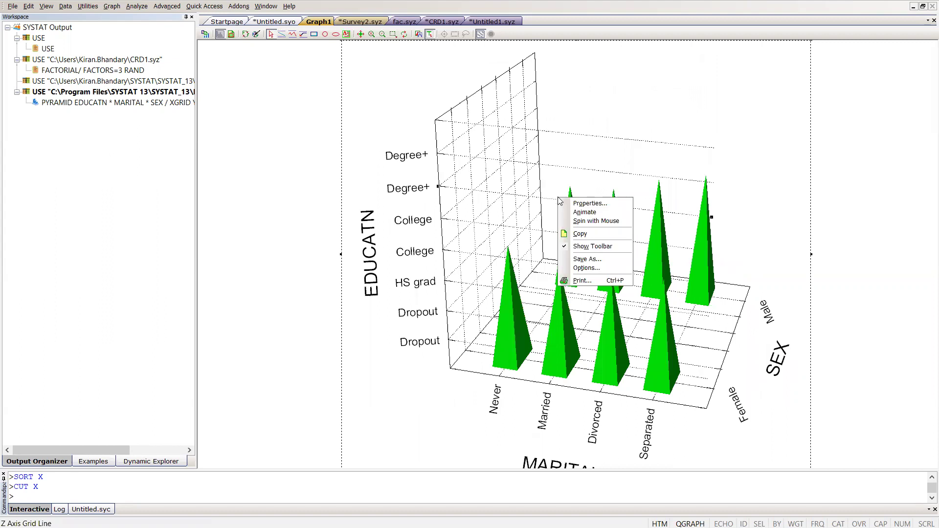
pyautogui.click(578, 221)
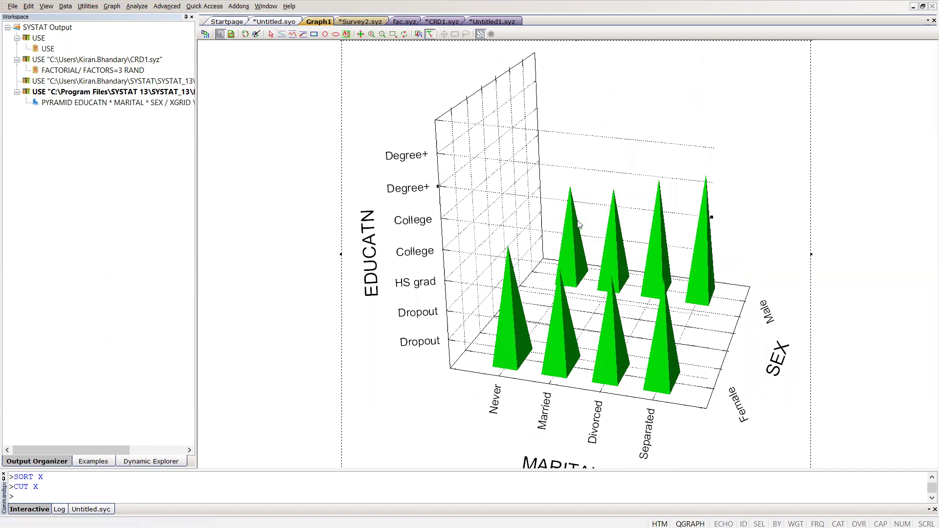
pyautogui.moveTo(573, 223); pyautogui.dragTo(537, 203)
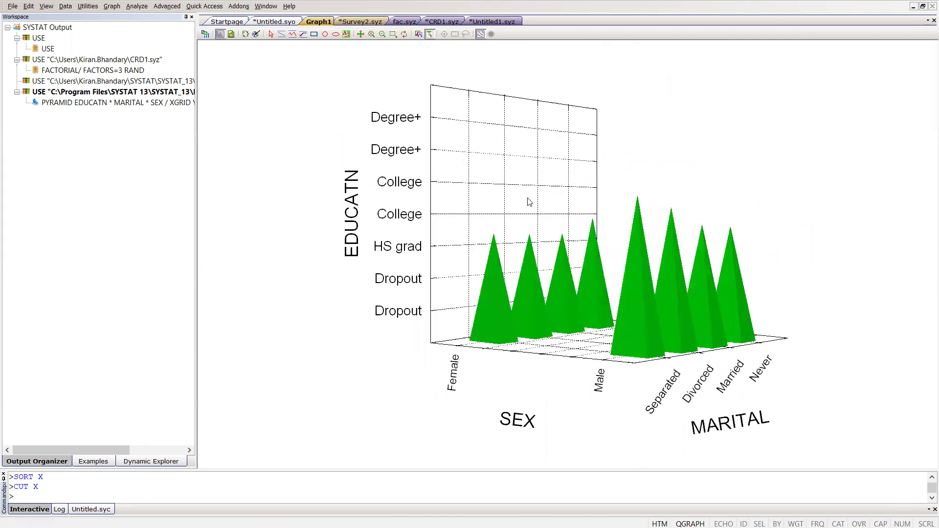
# Check the file formats available for saving the graph, and leave without saving
pyautogui.rightClick(528, 200)
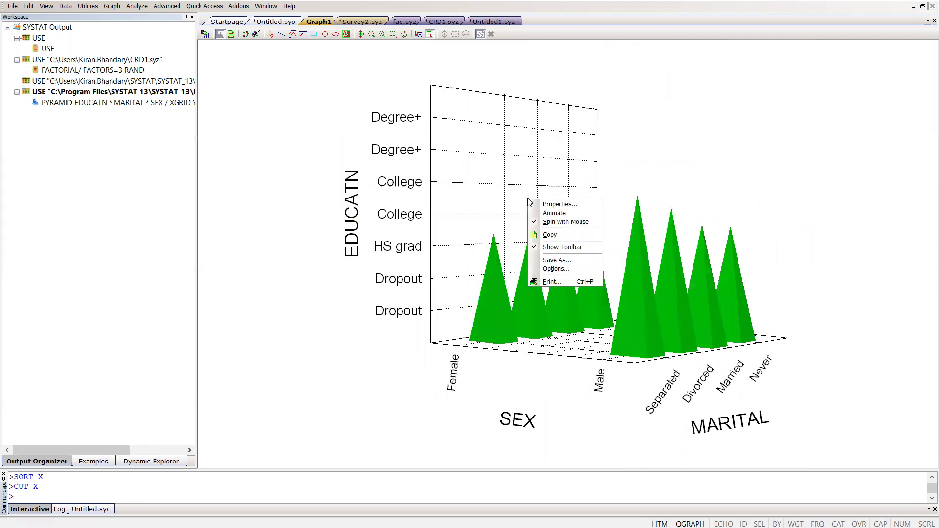
pyautogui.click(556, 260)
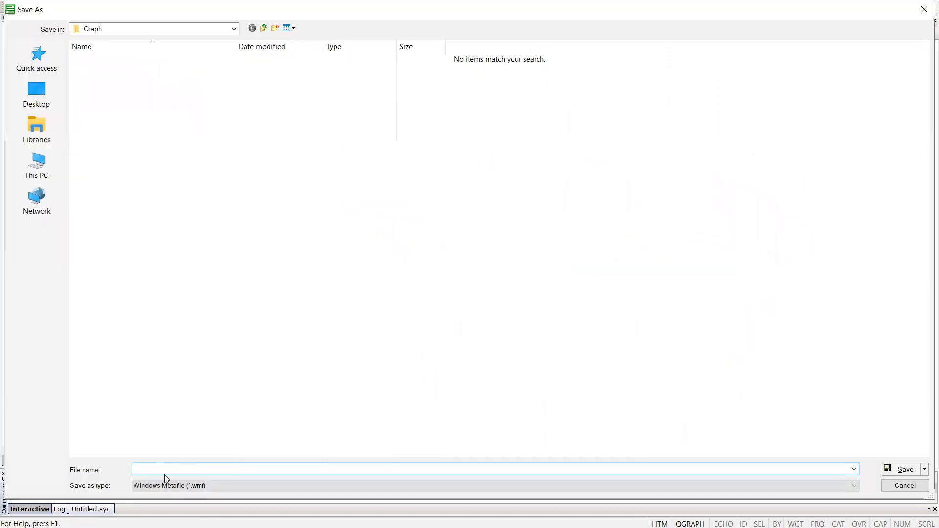
pyautogui.click(160, 486)
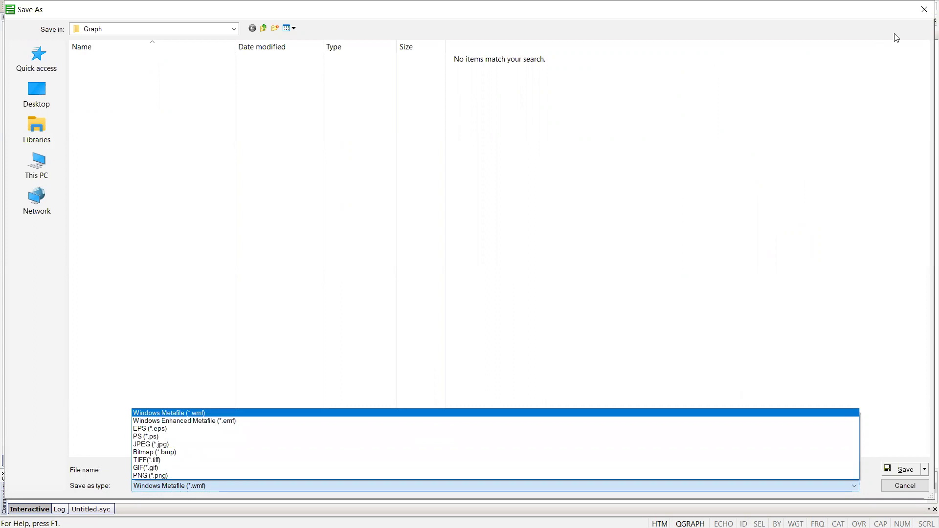
pyautogui.click(926, 8)
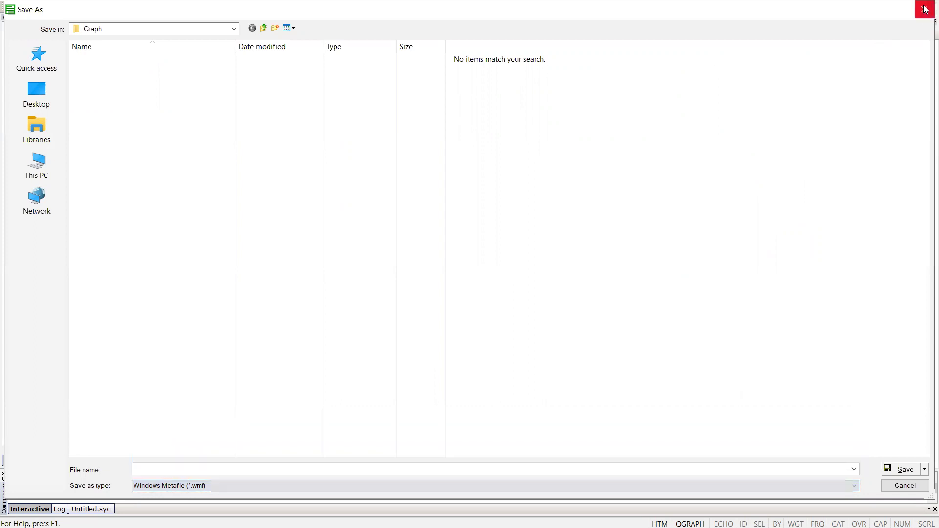
pyautogui.click(925, 8)
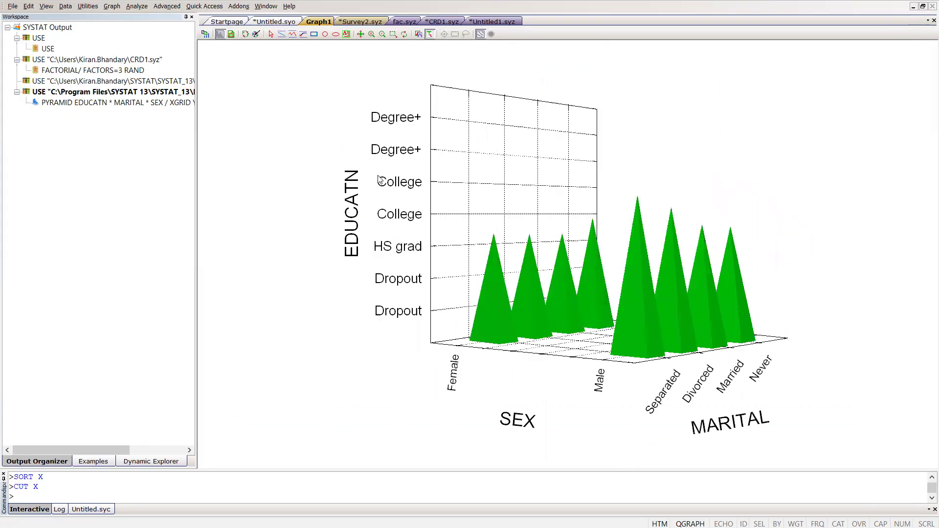
# Examine the Function Plot settings and the Histogram display types without creating a graph
pyautogui.click(121, 8)
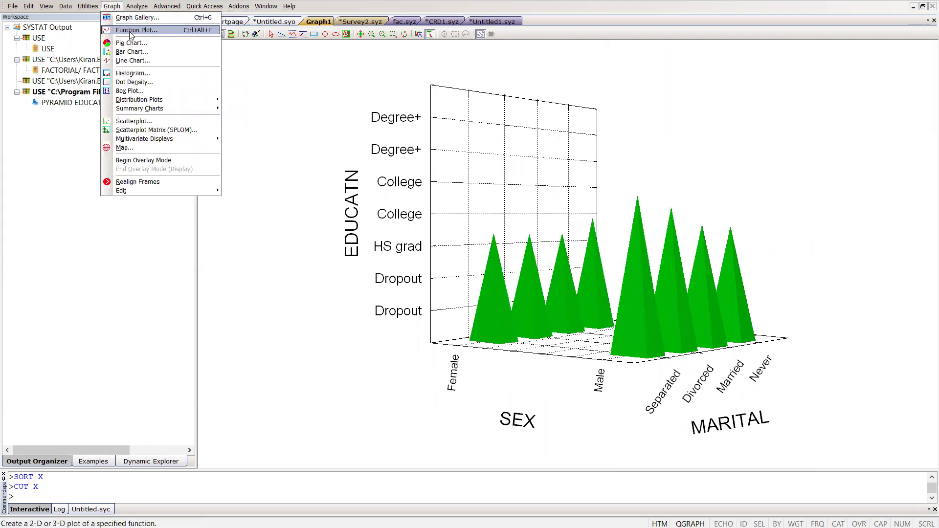
pyautogui.click(131, 31)
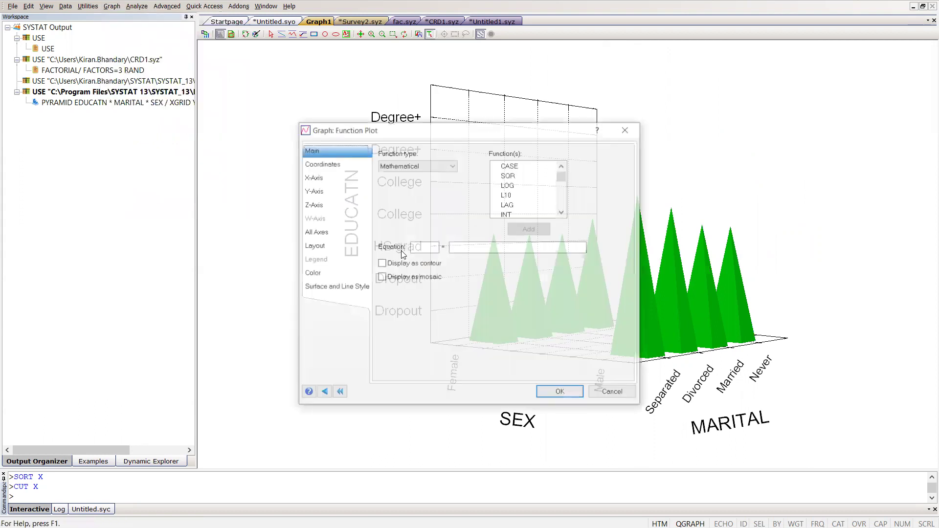
pyautogui.click(626, 129)
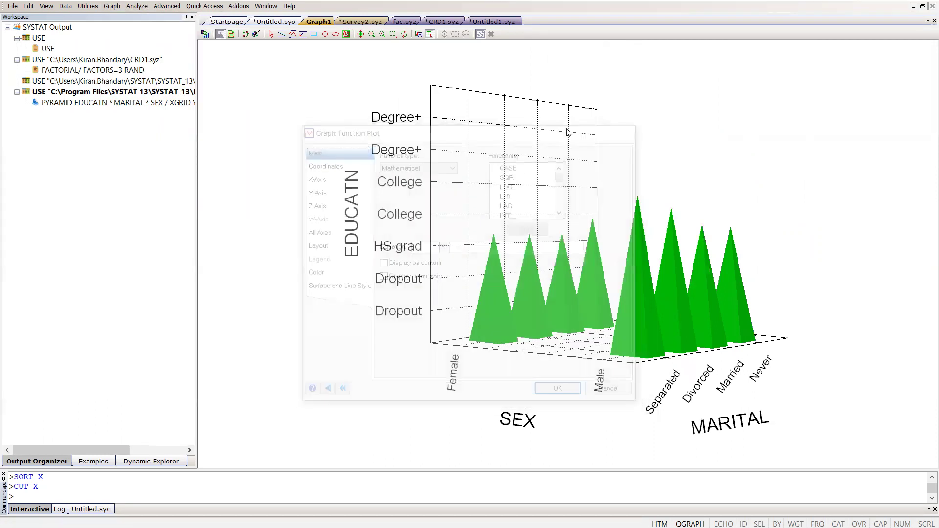
pyautogui.click(112, 6)
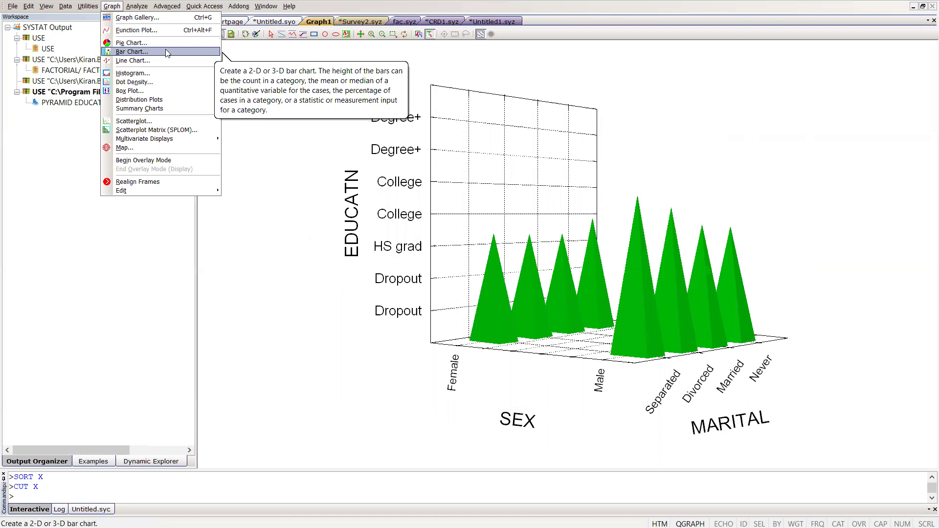
pyautogui.click(144, 73)
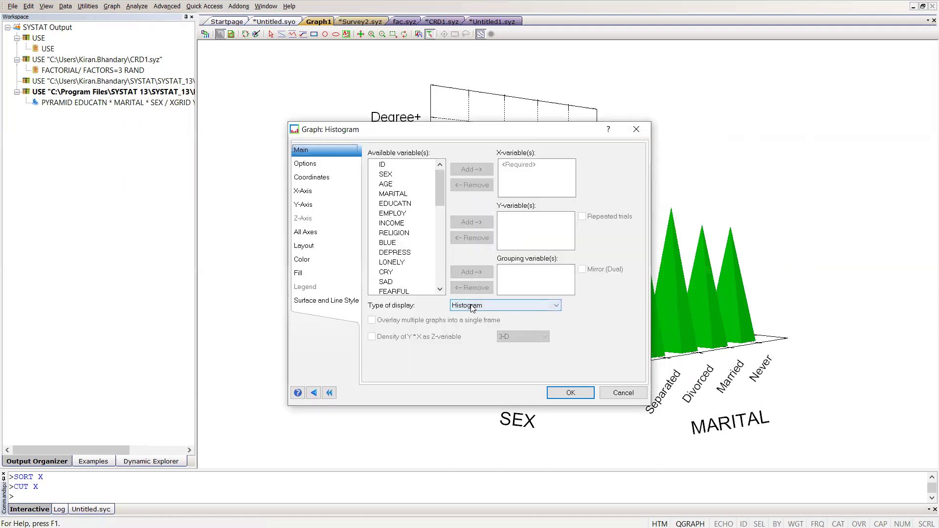
pyautogui.click(471, 306)
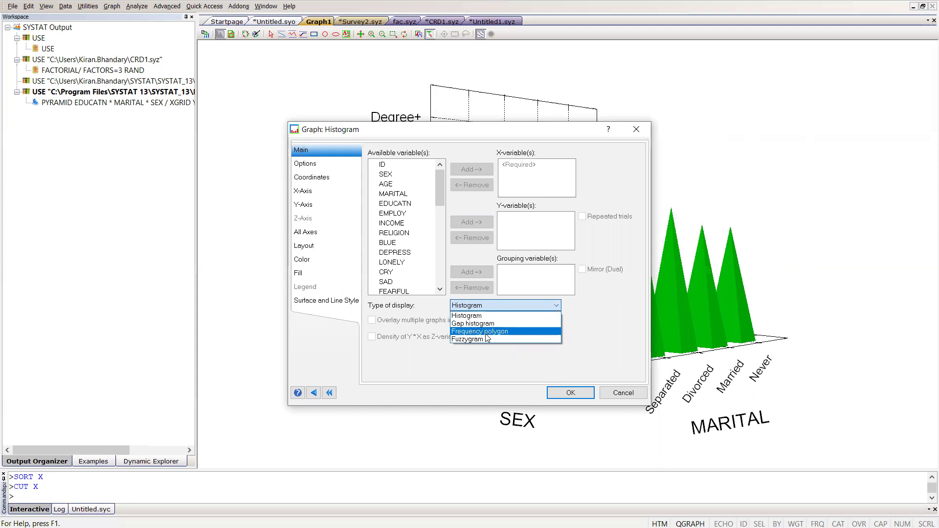
pyautogui.click(637, 130)
pyautogui.click(637, 130)
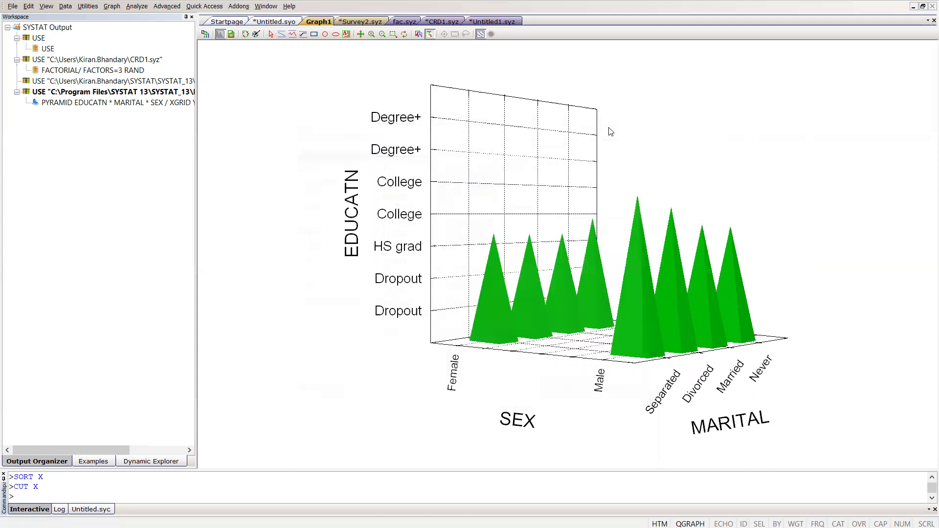
pyautogui.click(111, 5)
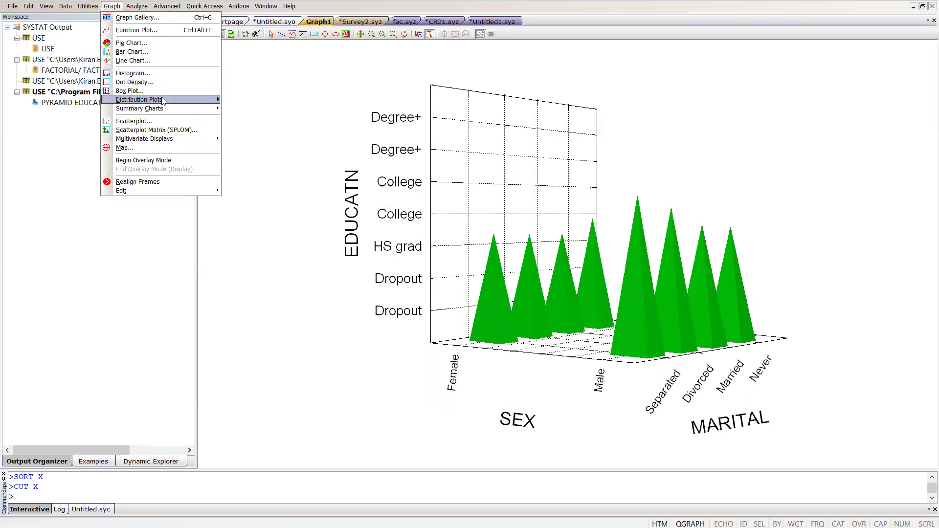
pyautogui.moveTo(201, 99)
pyautogui.press('Down')
pyautogui.press('Down')
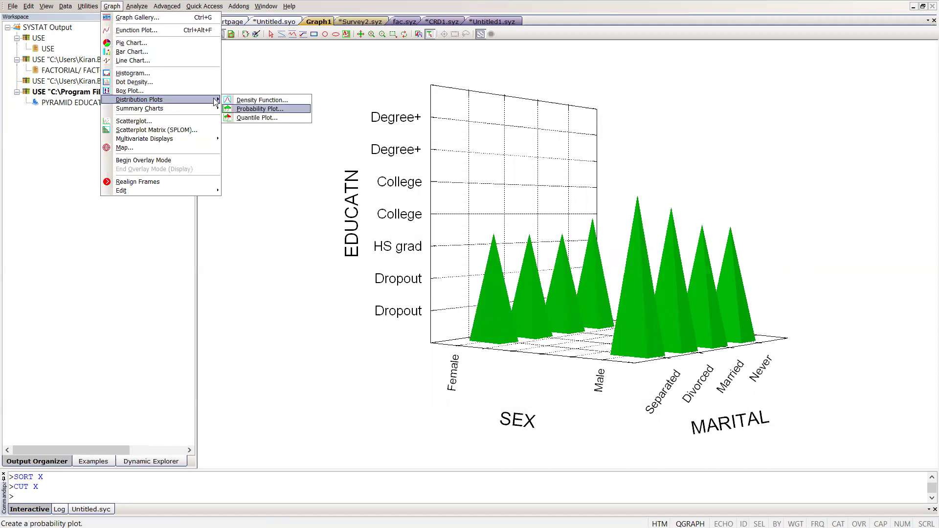
pyautogui.moveTo(176, 109)
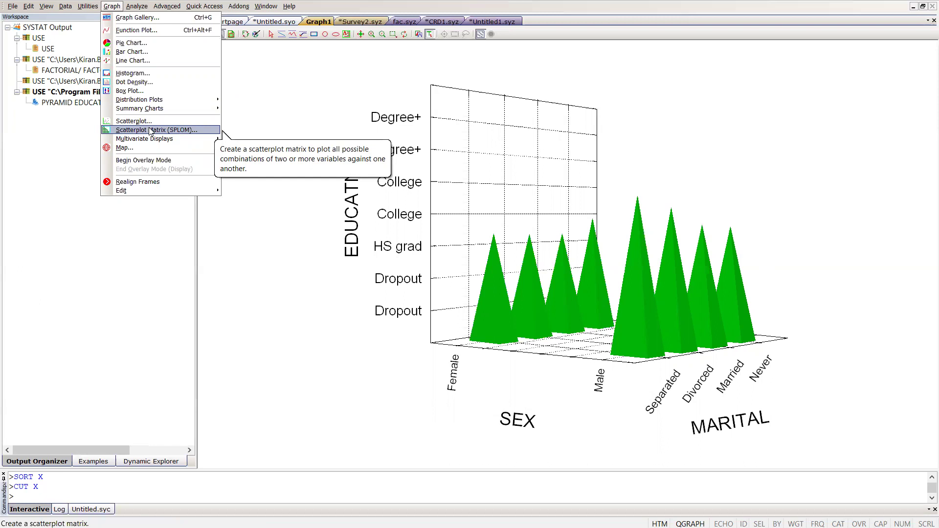
pyautogui.moveTo(169, 139)
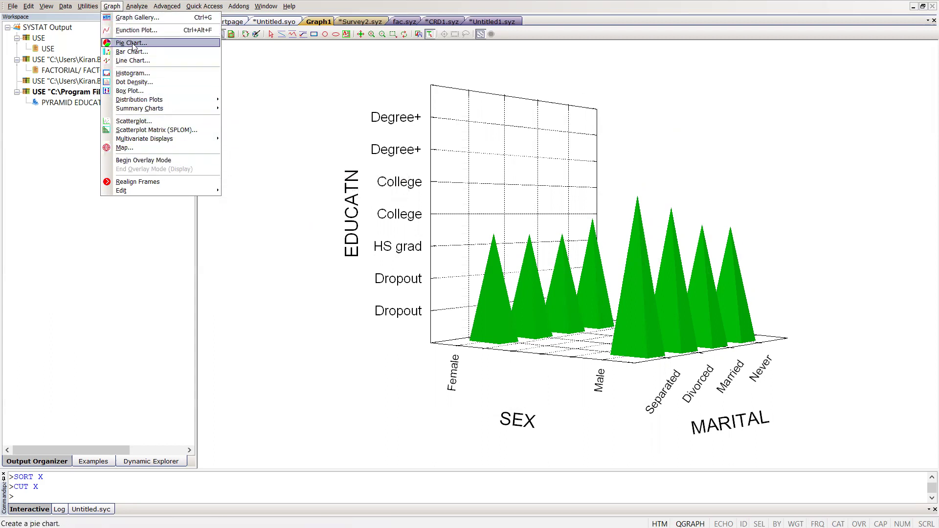
pyautogui.click(258, 67)
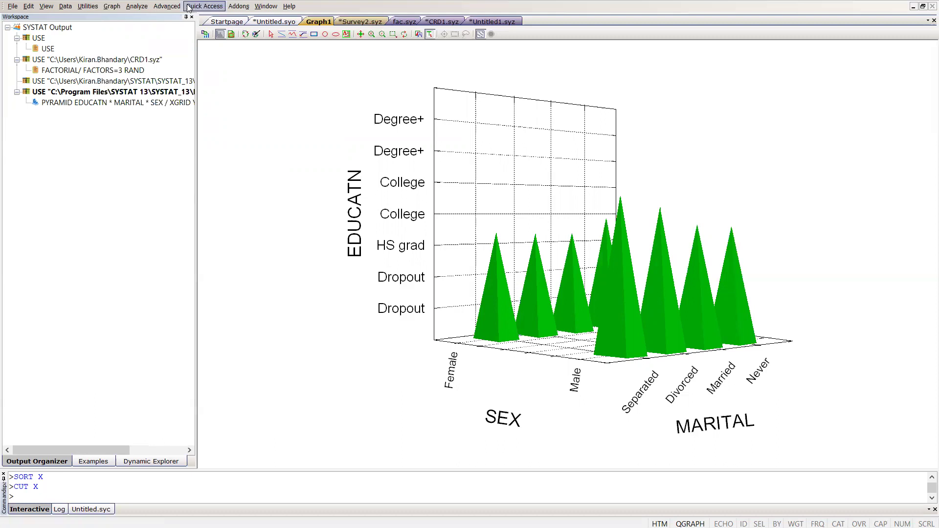
# Open the help for fitting continuous distributions and display its Fitting Exponential Distribution example
pyautogui.click(137, 6)
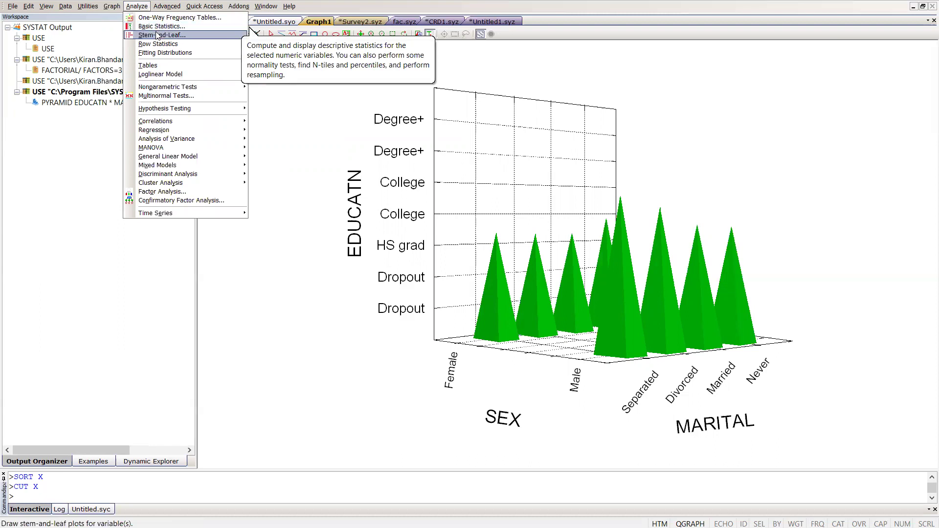
pyautogui.moveTo(159, 45)
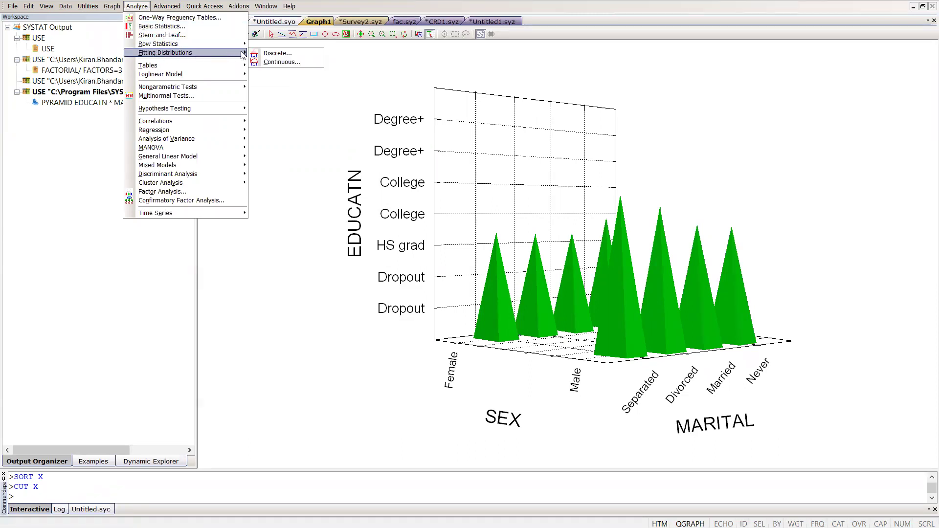
pyautogui.click(280, 63)
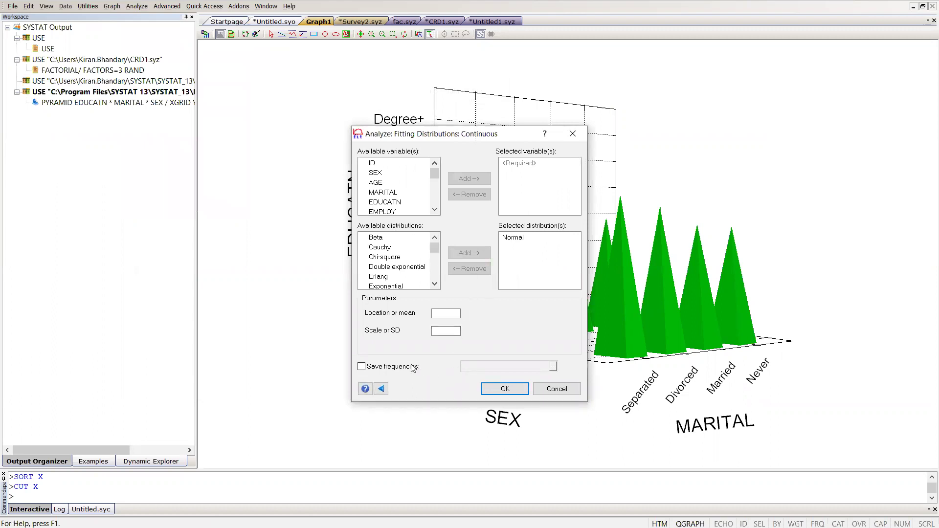
pyautogui.click(366, 389)
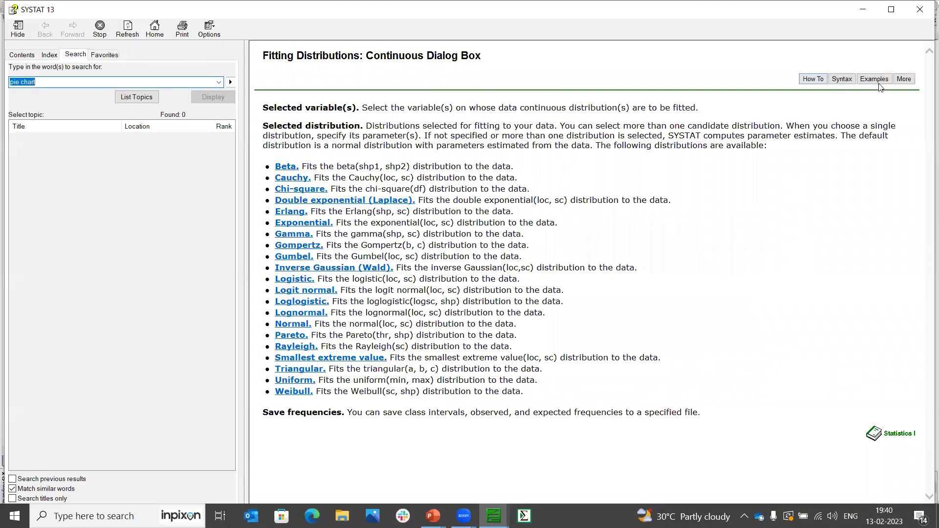
pyautogui.click(873, 79)
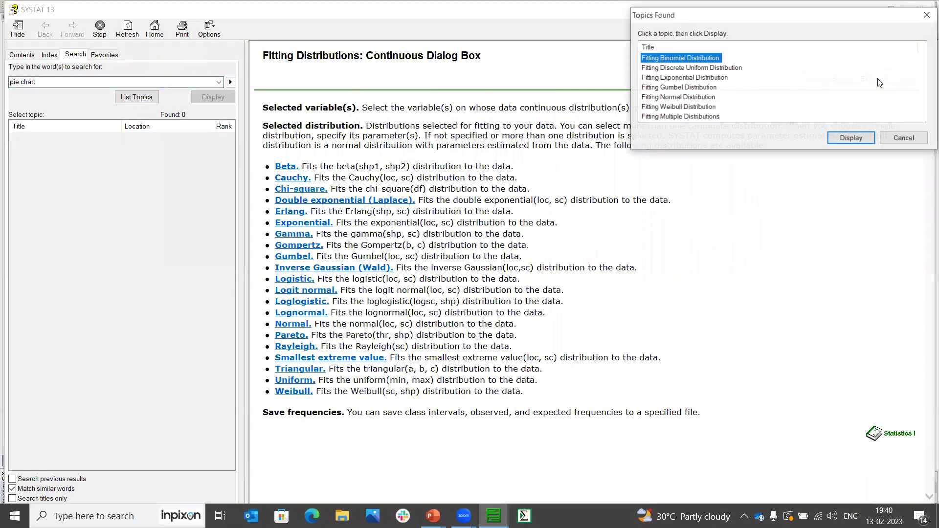
pyautogui.click(687, 78)
pyautogui.click(851, 138)
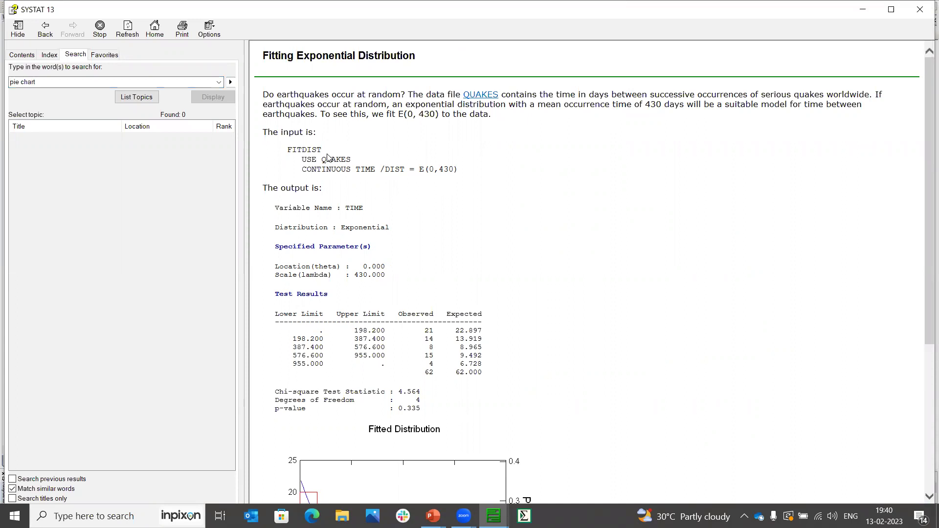
# Examine the example's QUAKES data file, chi-square p-value and fitted distribution graph, then close the help and the distribution-fitting dialog
pyautogui.doubleClick(329, 161)
pyautogui.moveTo(925, 163); pyautogui.dragTo(925, 333)
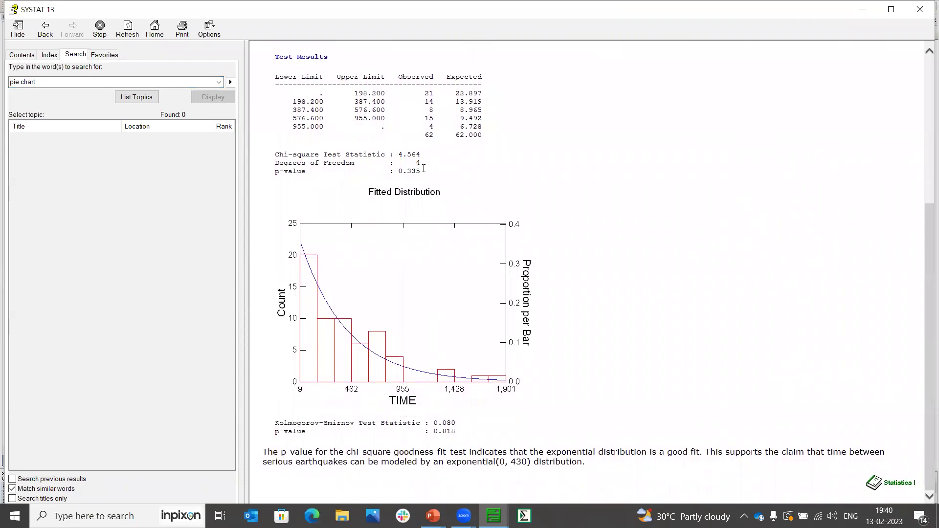
pyautogui.moveTo(425, 172); pyautogui.dragTo(399, 173)
pyautogui.click(920, 10)
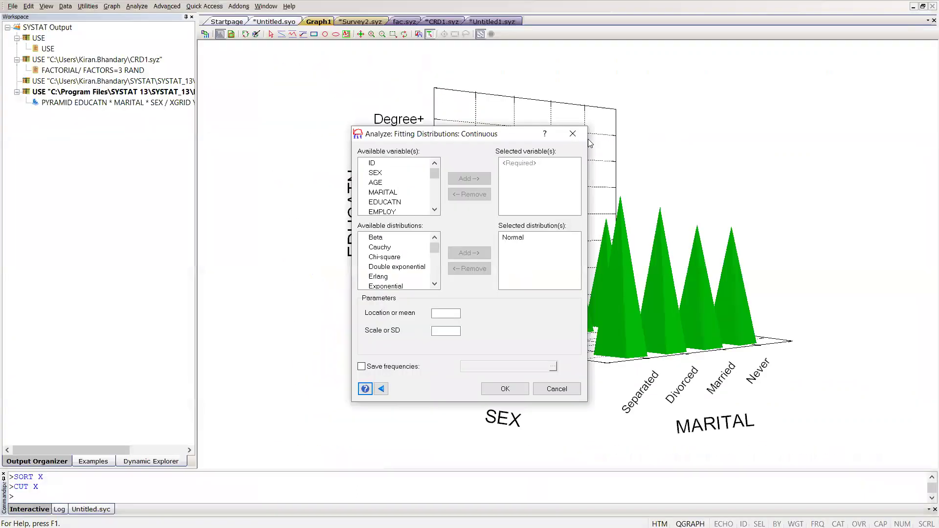
pyautogui.click(571, 134)
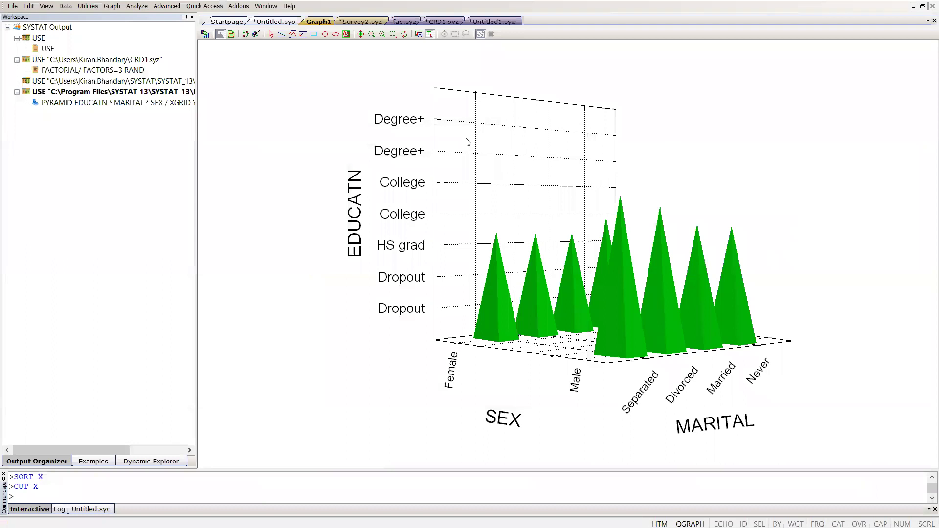
# Examine the association measures available for two-way tables, and close the dialog without running the analysis
pyautogui.click(137, 6)
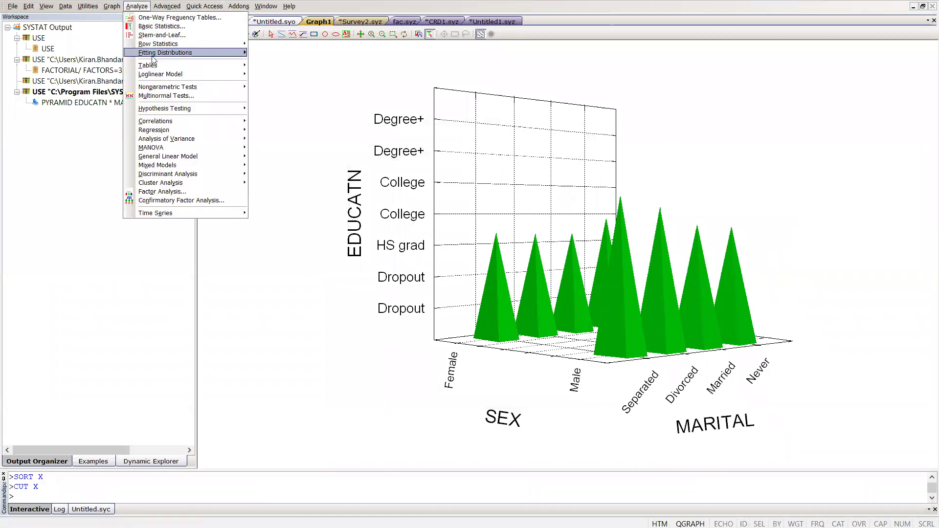
pyautogui.moveTo(155, 67)
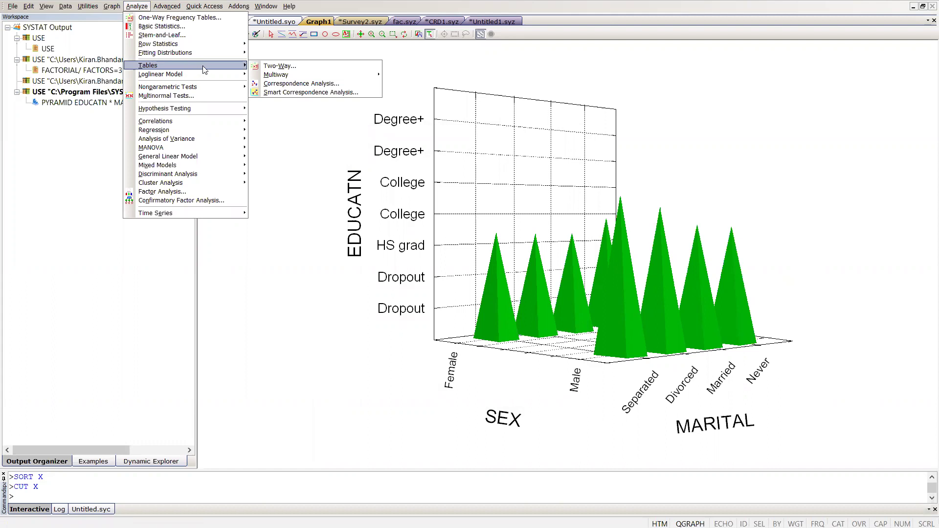
pyautogui.click(274, 66)
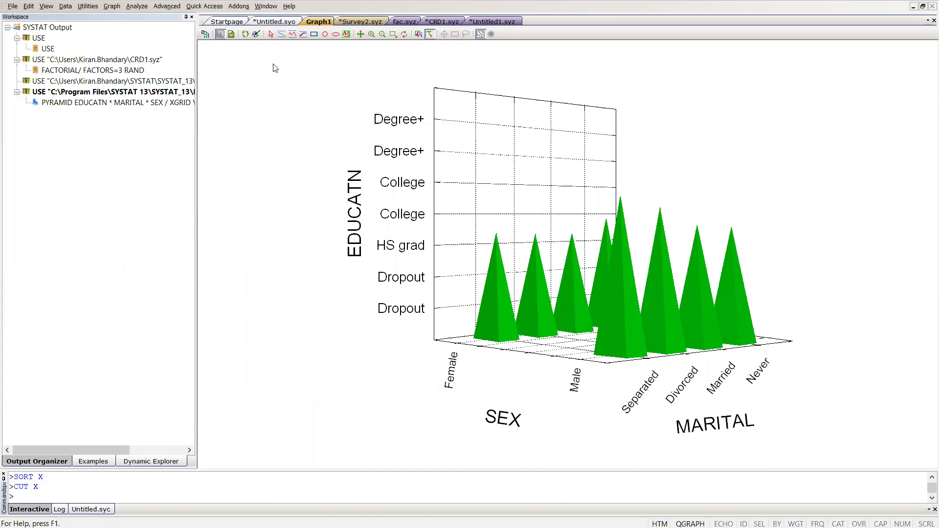
pyautogui.click(344, 142)
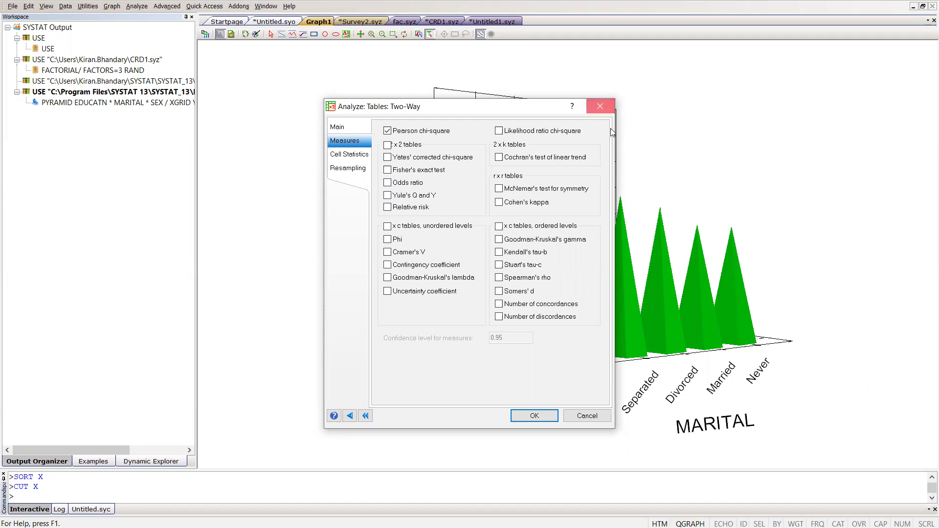
pyautogui.press('Escape')
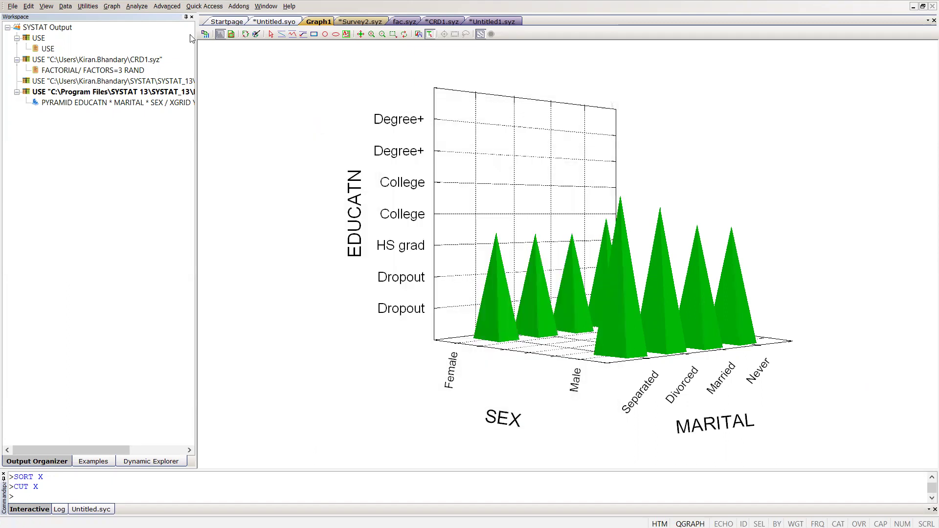
# Review the Multiway, Correspondence Analysis and Smart Correspondence Analysis options available for tables
pyautogui.click(137, 6)
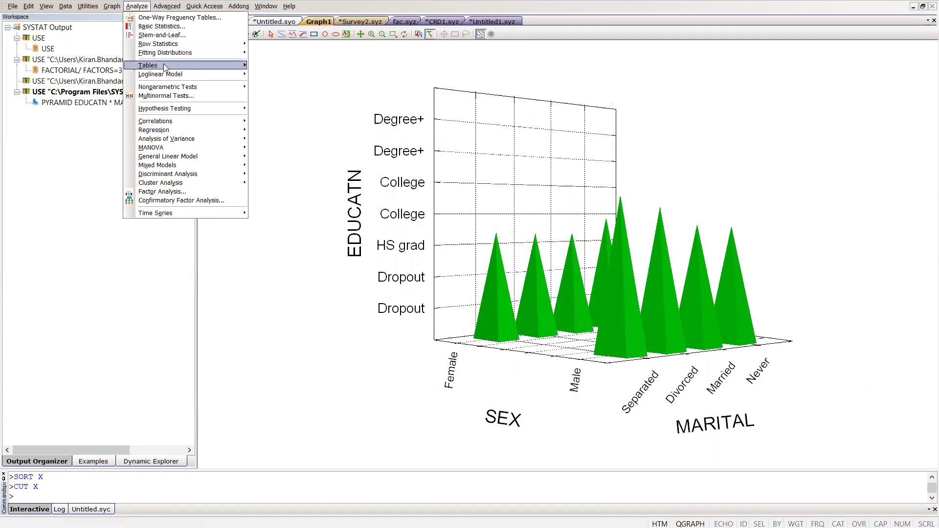
pyautogui.moveTo(200, 66)
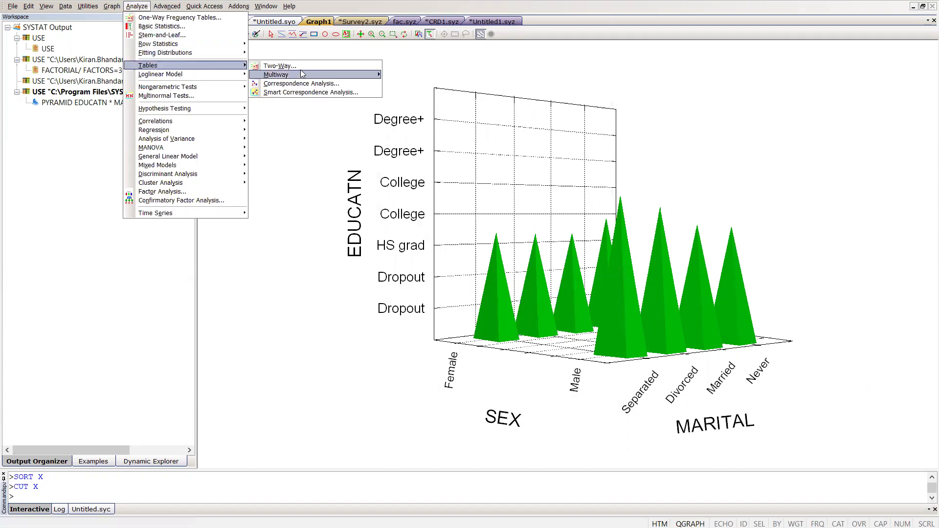
pyautogui.moveTo(315, 77)
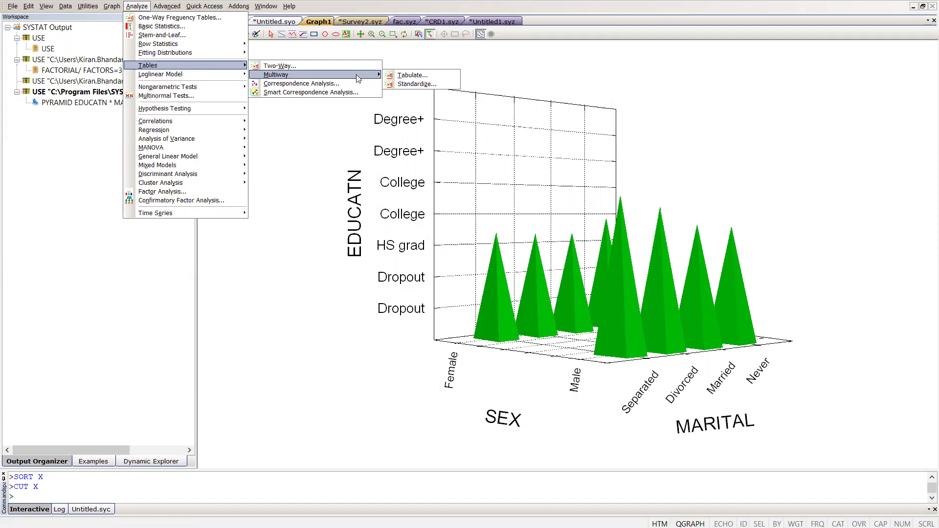
pyautogui.press('Down')
pyautogui.press('Down')
pyautogui.press('Up')
pyautogui.press('Down')
pyautogui.press('Up')
pyautogui.press('Down')
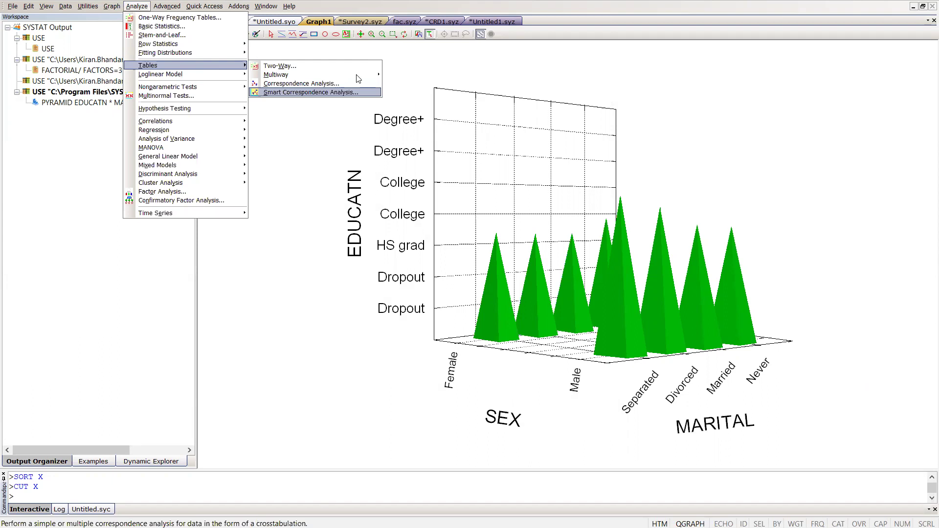
pyautogui.press('Up')
pyautogui.press('Up')
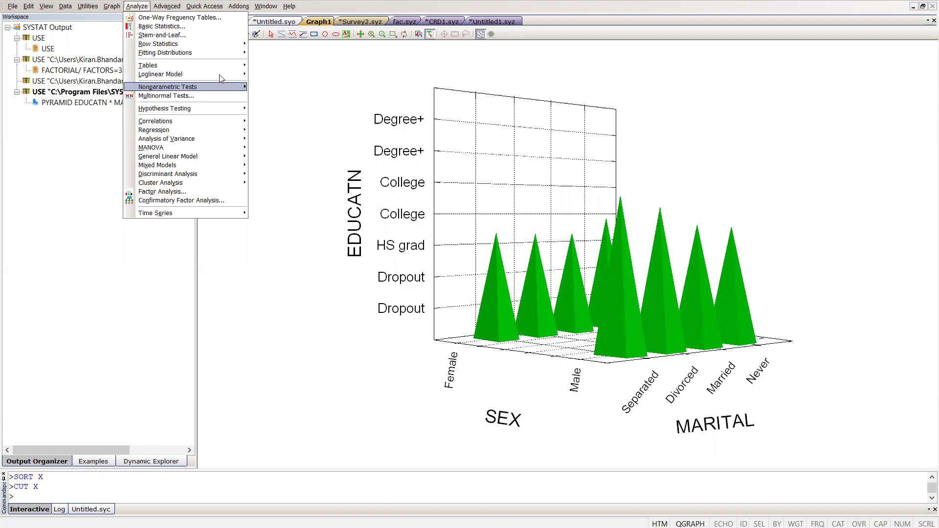
# Review the available nonparametric tests, including Kruskal-Wallis, Jonckheere-Terpstra, Fligner-Wolfe and Two-Sample KS
pyautogui.moveTo(180, 87)
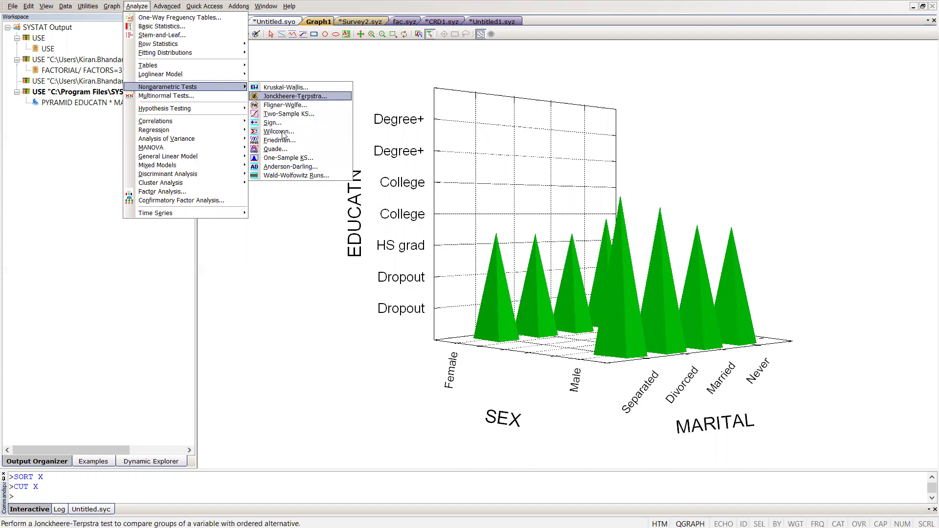
pyautogui.press('Up')
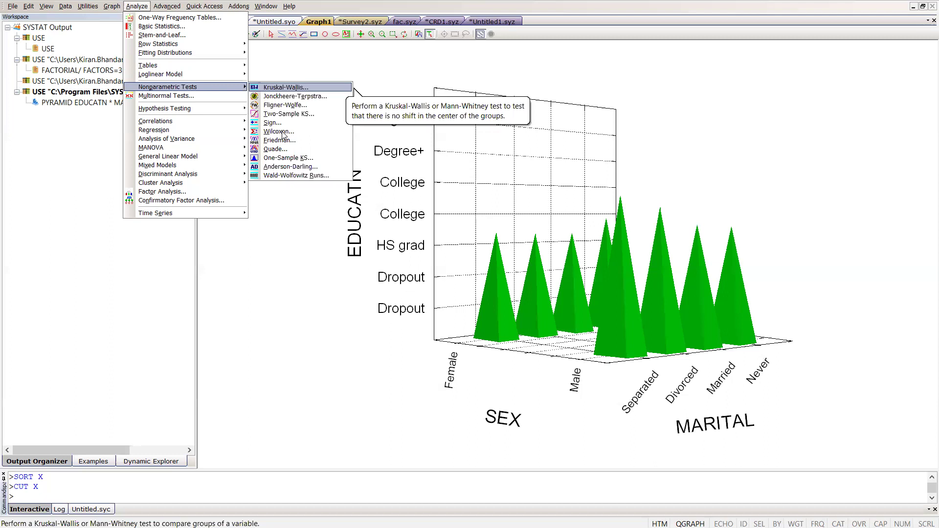
pyautogui.press('Down')
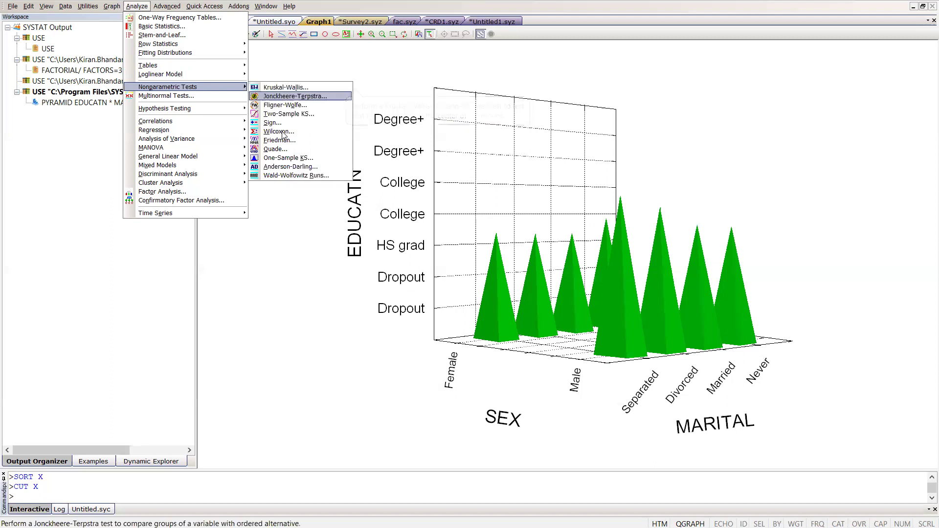
pyautogui.press('Down')
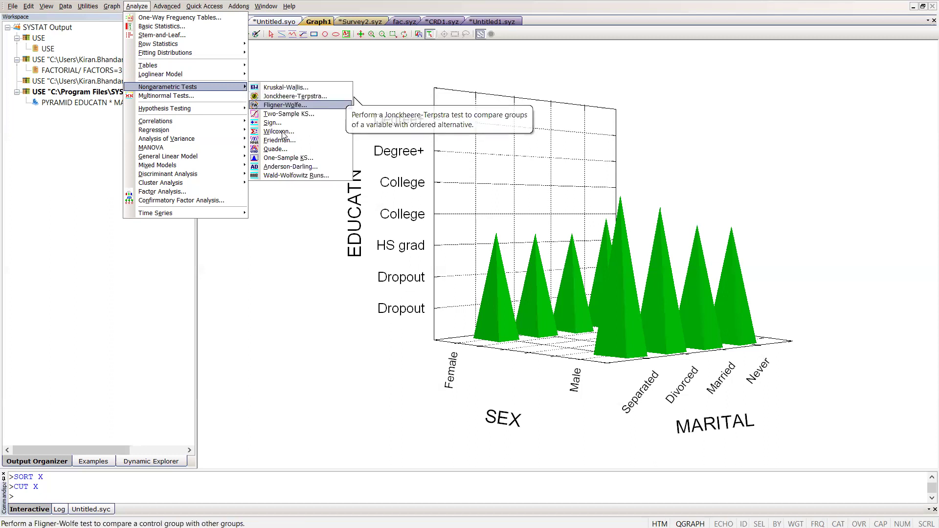
pyautogui.press('Down')
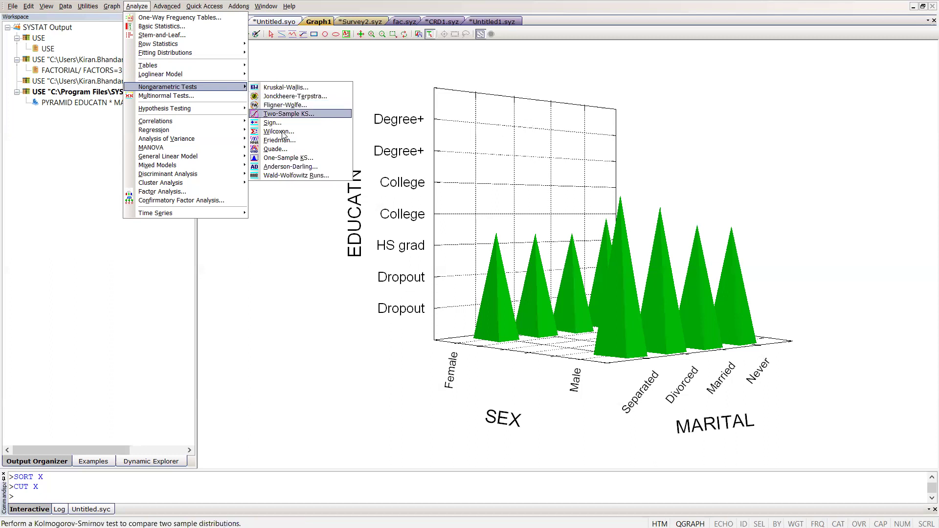
pyautogui.press('Down')
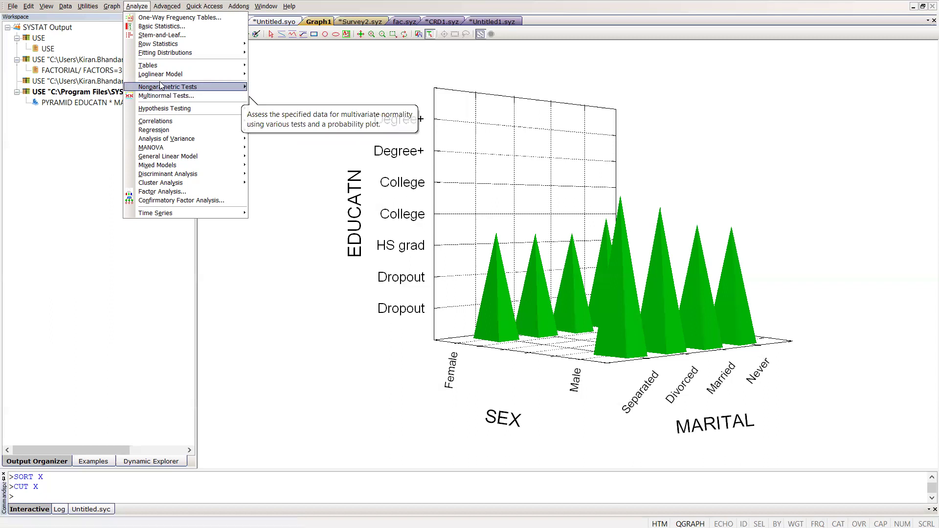
# Examine the univariate and multivariate normality tests in Basic Statistics, and close the dialog without running any
pyautogui.click(168, 27)
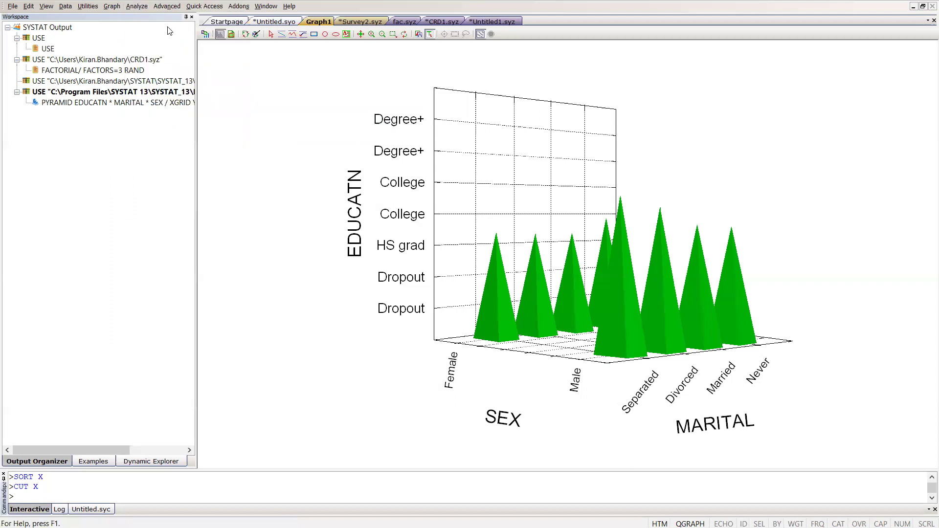
pyautogui.click(331, 159)
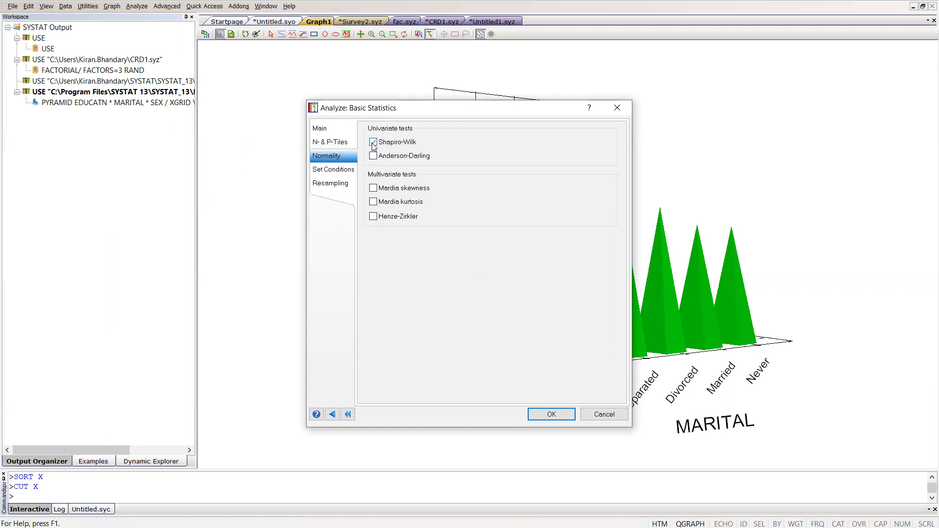
pyautogui.click(373, 143)
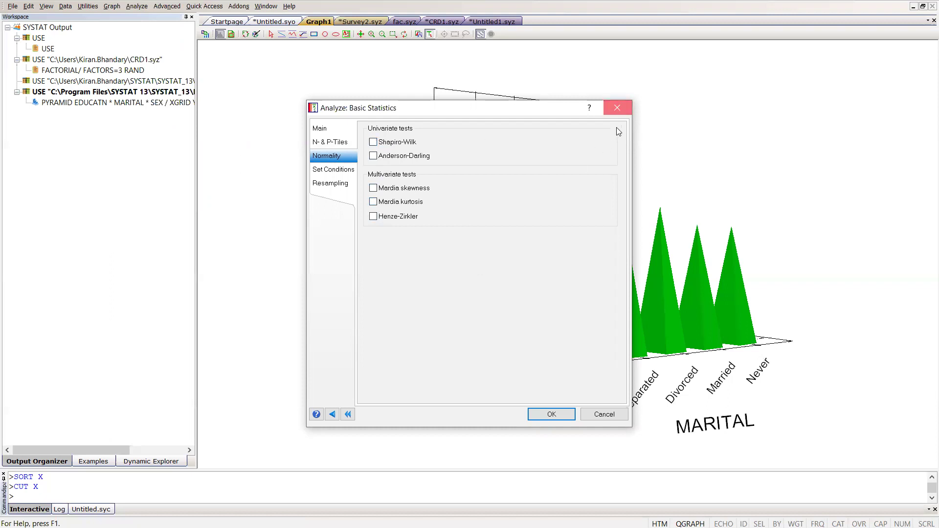
pyautogui.press('Escape')
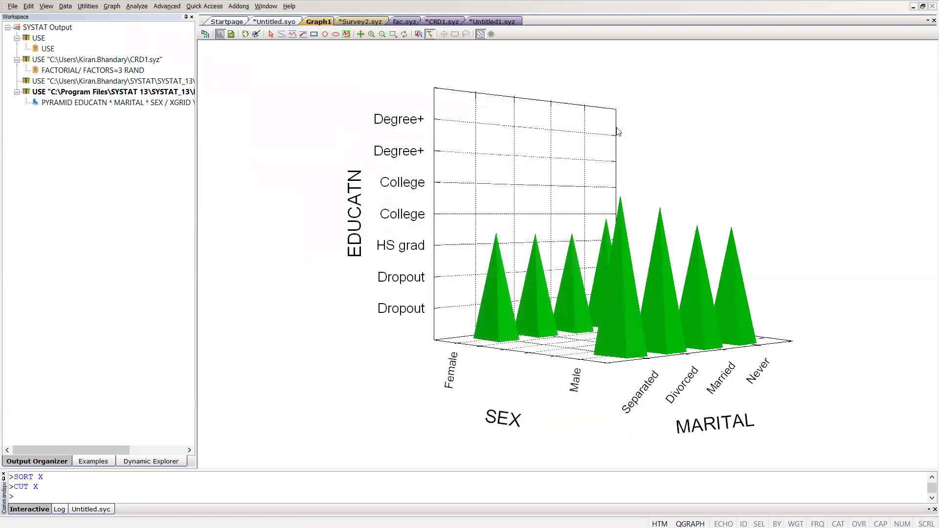
# Review the hypothesis tests offered for mean, variance, correlation, proportion and multivariate mean without starting one
pyautogui.click(137, 6)
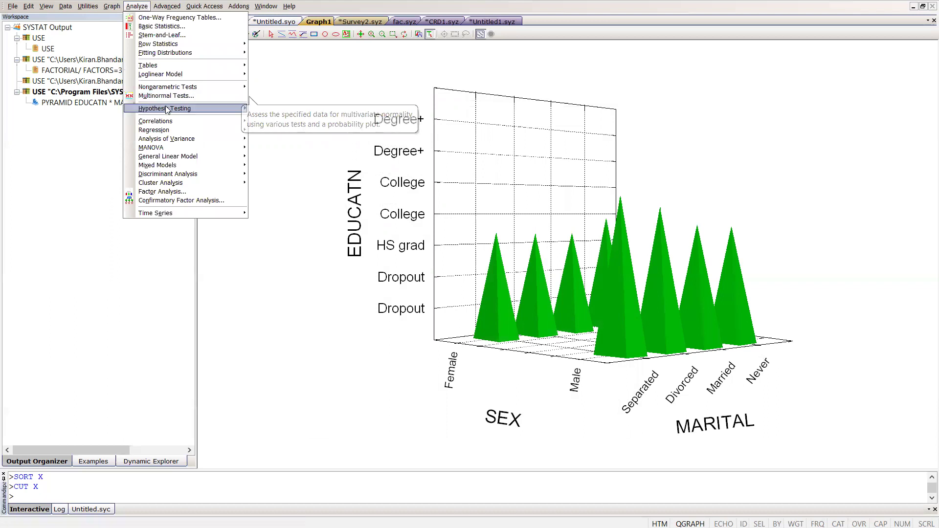
pyautogui.moveTo(163, 109)
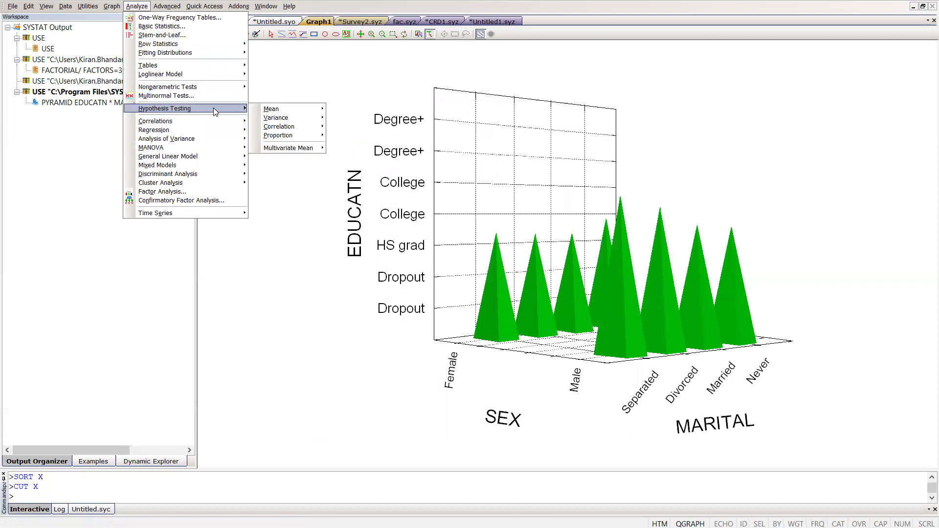
pyautogui.press('Right')
pyautogui.press('Right')
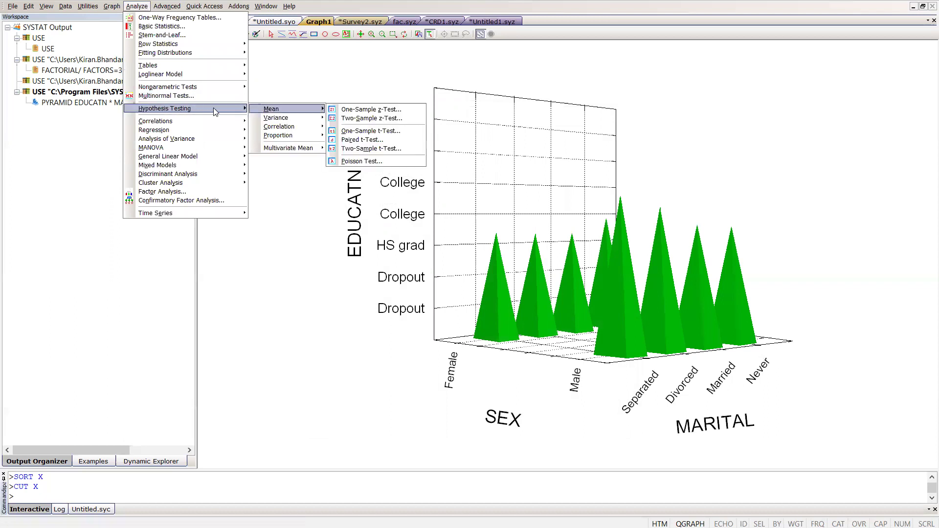
pyautogui.press('Down')
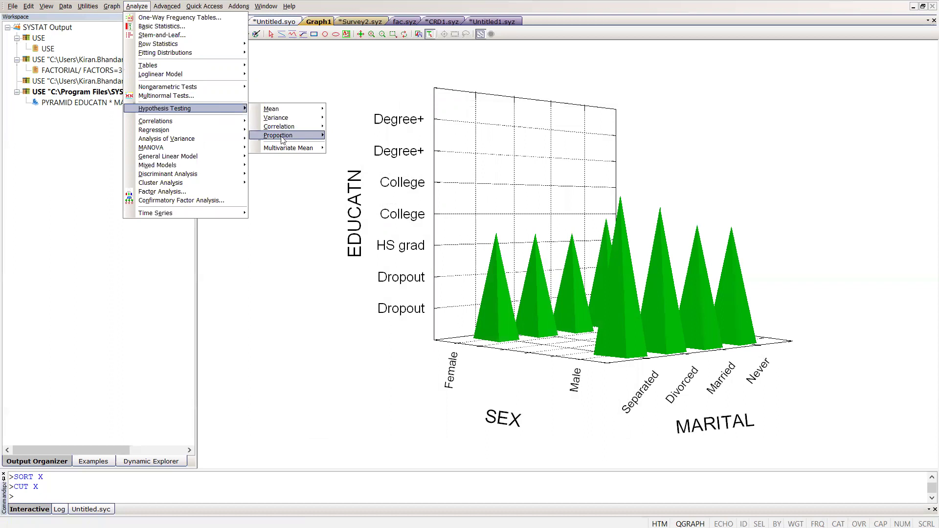
pyautogui.moveTo(287, 152)
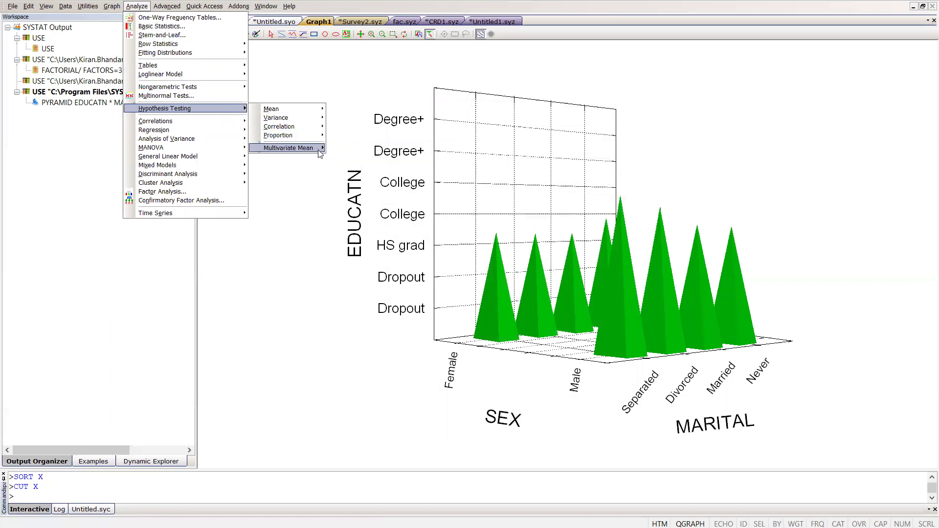
pyautogui.moveTo(317, 152)
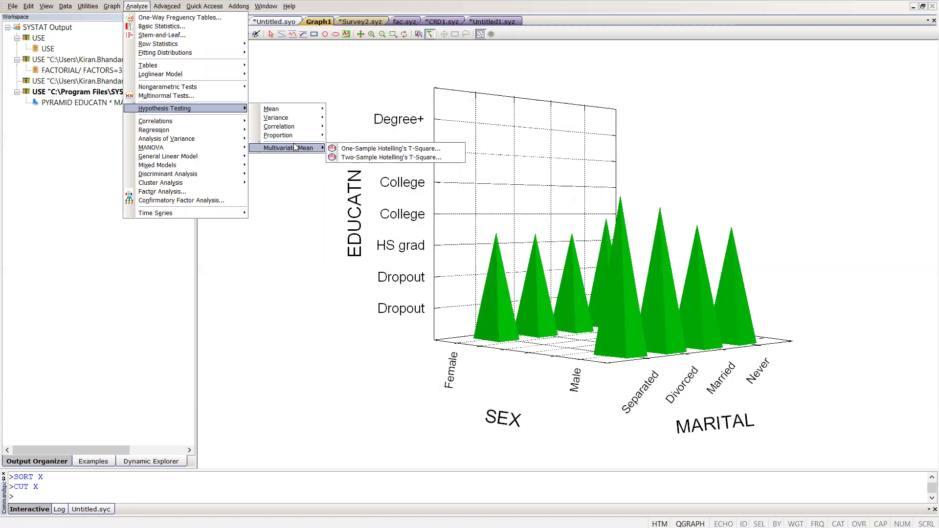
pyautogui.click(295, 190)
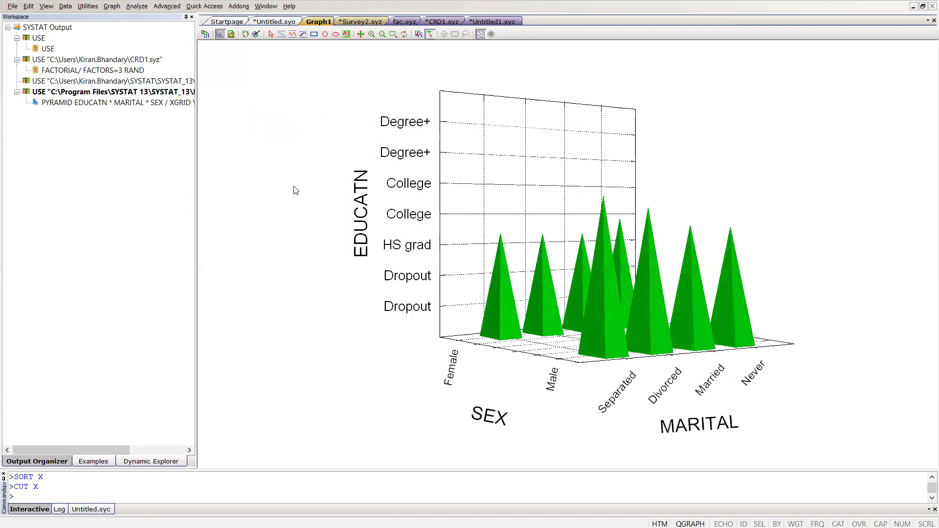
# Display the choices for opening an existing data, command or output file
pyautogui.click(12, 7)
pyautogui.moveTo(34, 28)
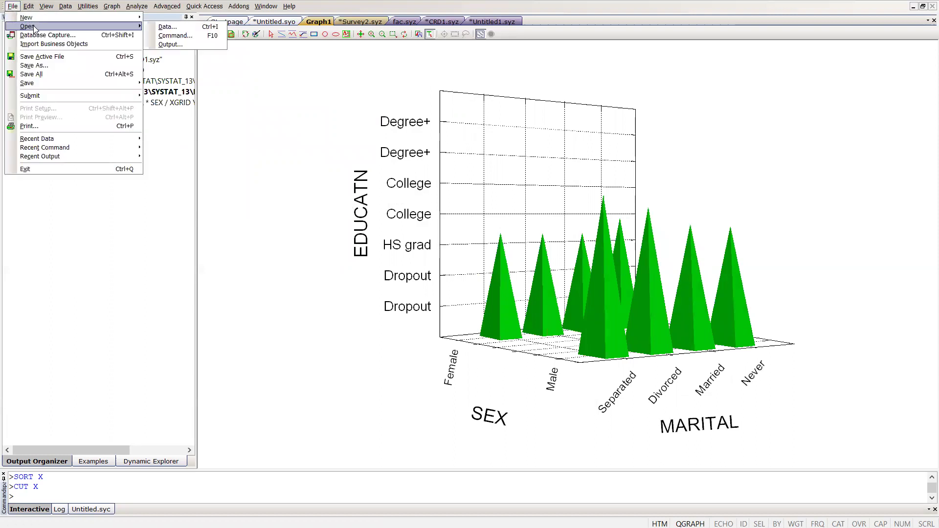
# Open the SYSTAT data file Crops.syz from the Data folder
pyautogui.click(167, 27)
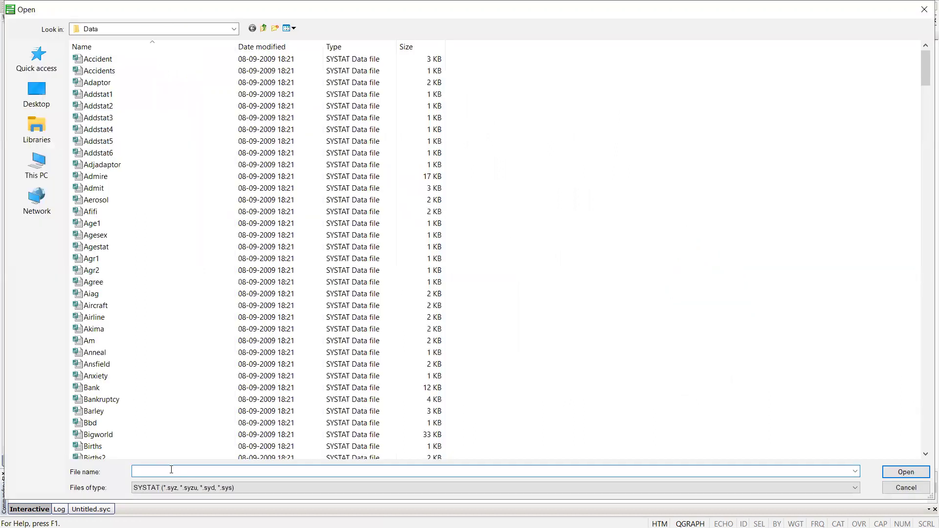
pyautogui.write('crops')
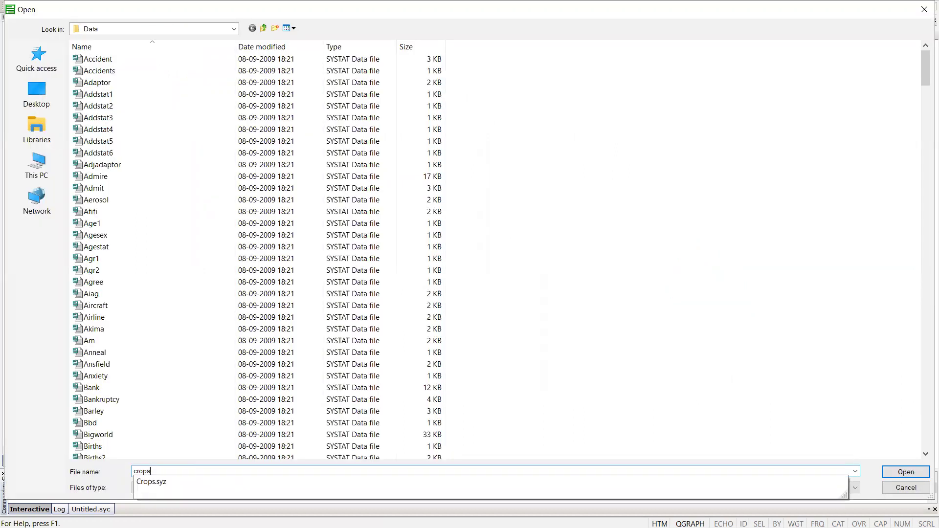
pyautogui.press('Down')
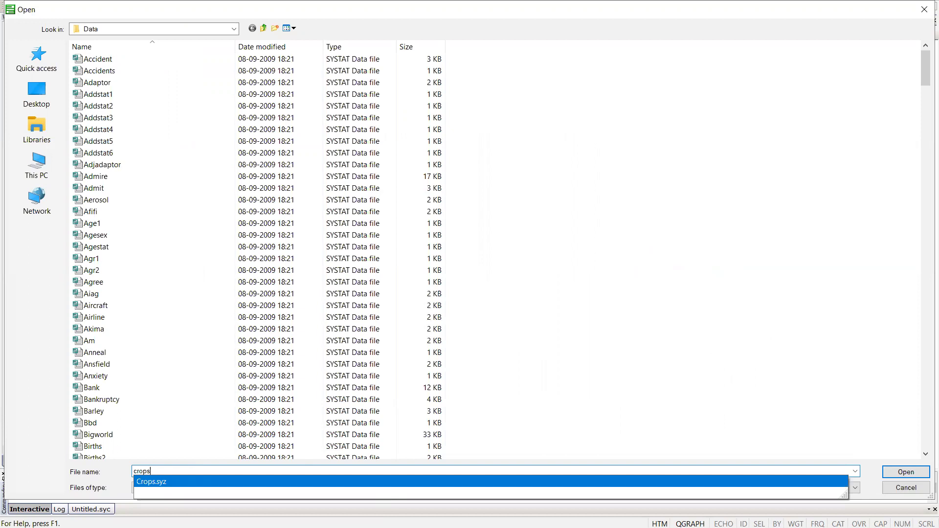
pyautogui.click(421, 483)
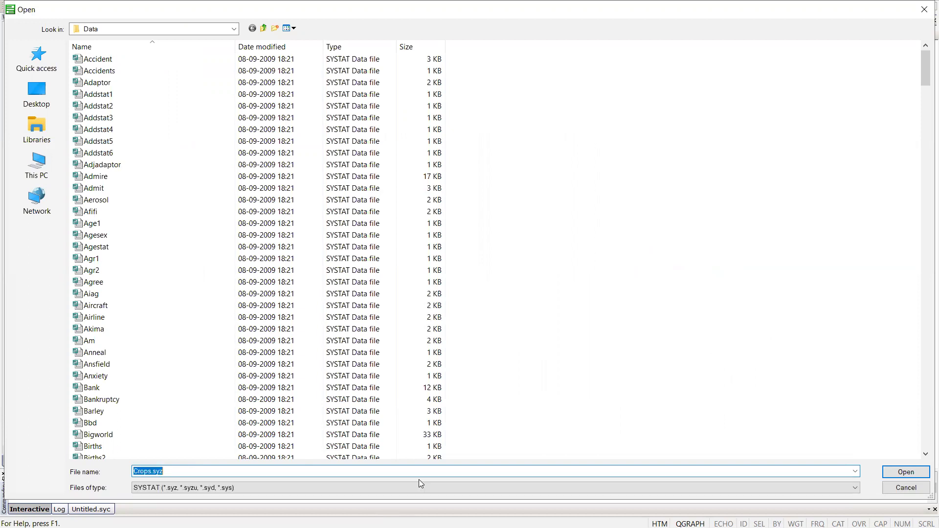
pyautogui.click(906, 472)
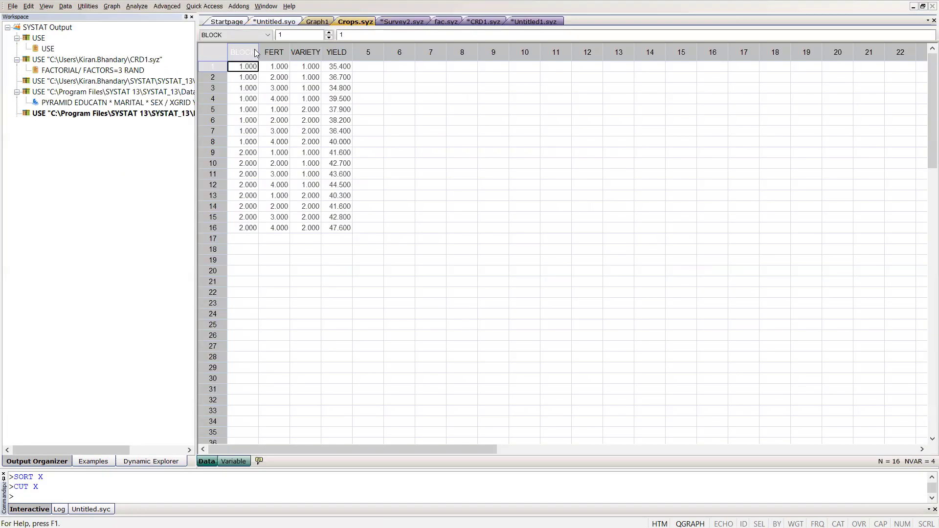
# Delete the BLOCK and FERT variables from the Crops data
pyautogui.moveTo(257, 52); pyautogui.dragTo(277, 52)
pyautogui.rightClick(276, 52)
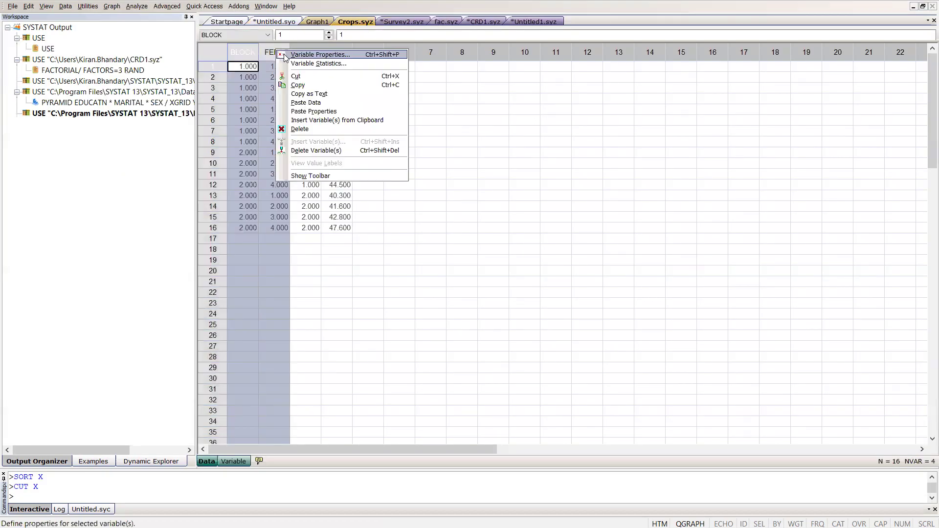
pyautogui.click(309, 151)
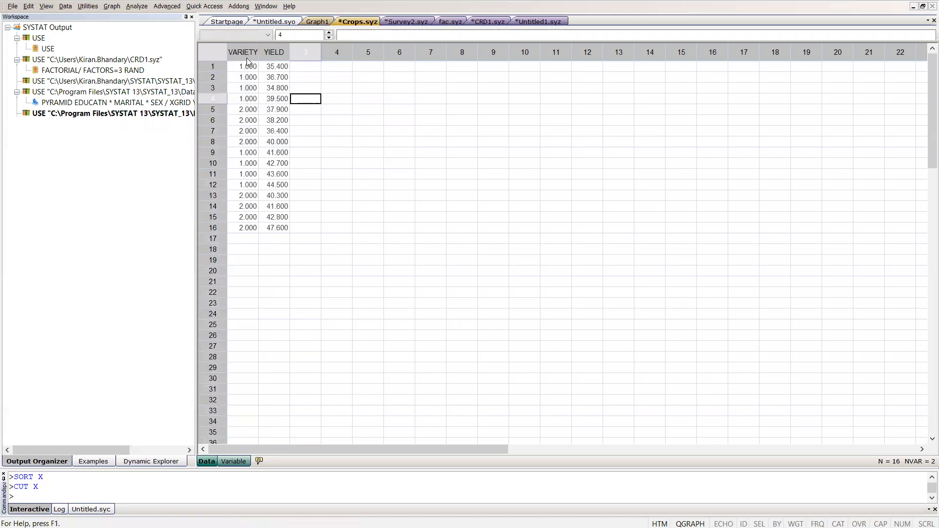
# Examine the VARIETY and YIELD columns and the empty columns beside them to see how the data is laid out
pyautogui.moveTo(252, 53); pyautogui.dragTo(274, 58)
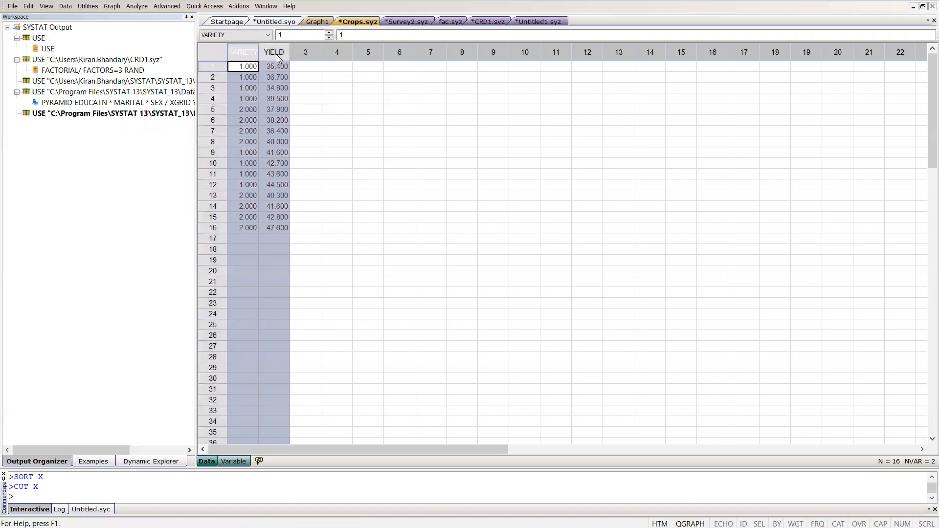
pyautogui.click(247, 53)
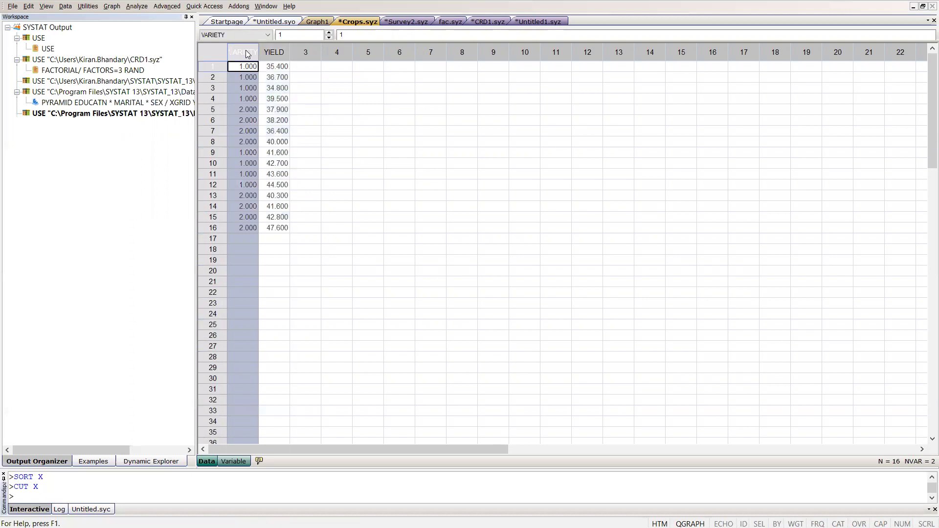
pyautogui.click(273, 53)
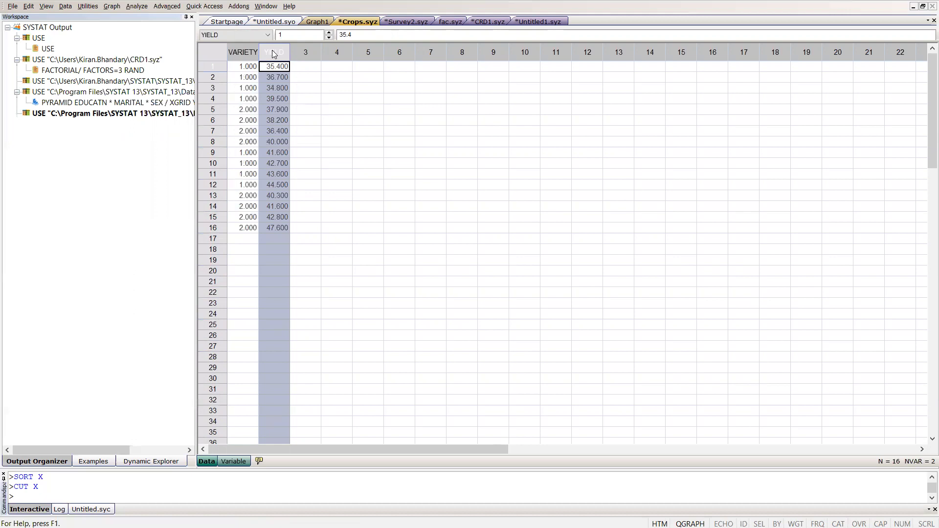
pyautogui.click(256, 53)
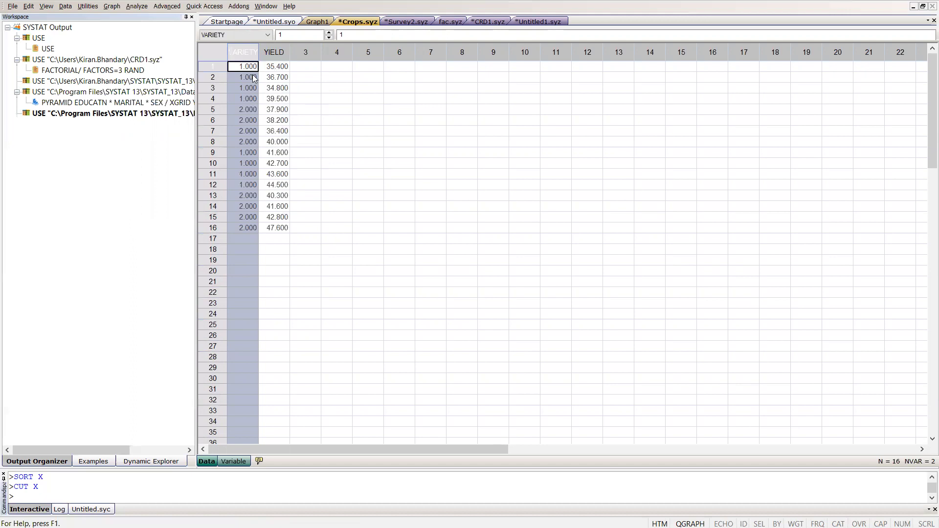
pyautogui.click(307, 54)
pyautogui.moveTo(308, 57); pyautogui.dragTo(346, 52)
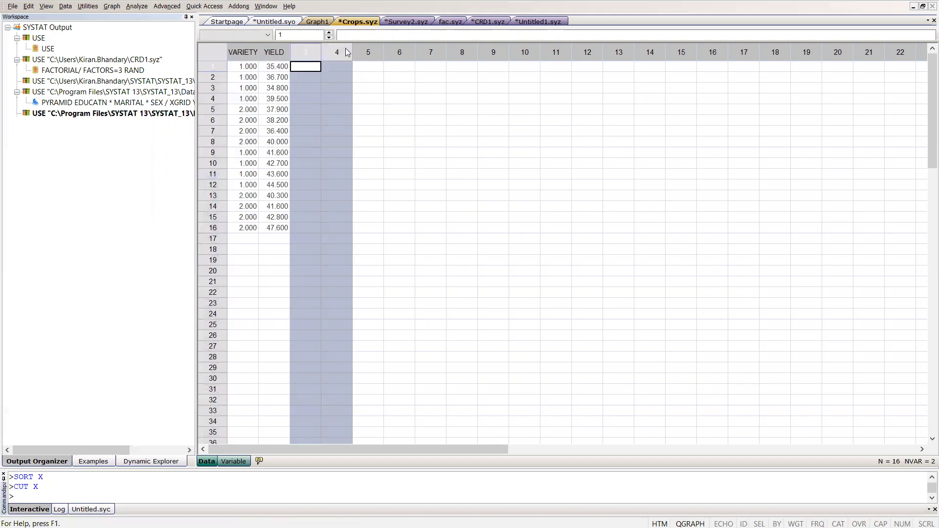
pyautogui.click(247, 54)
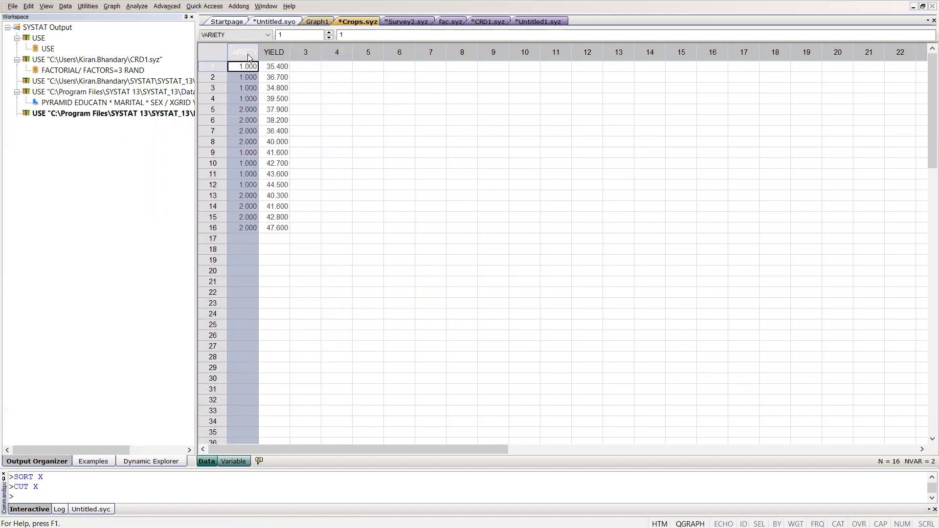
pyautogui.click(275, 53)
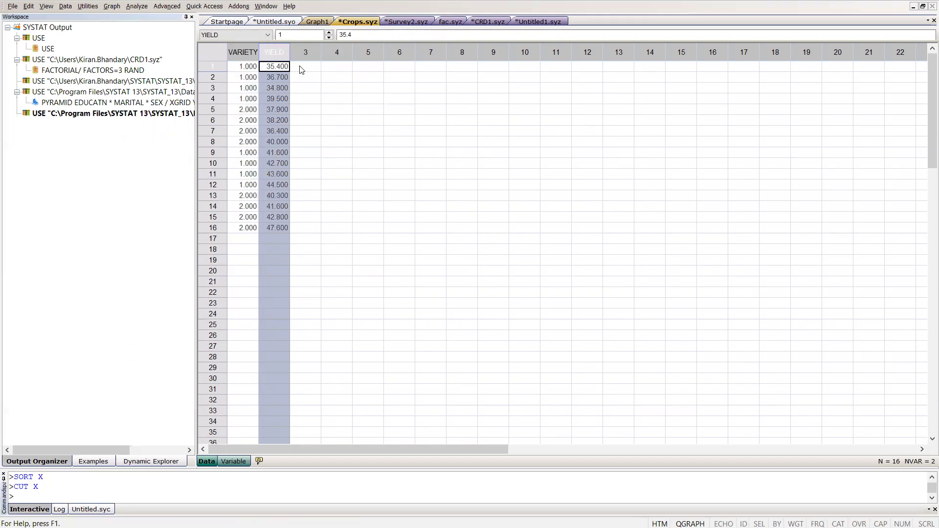
pyautogui.click(309, 76)
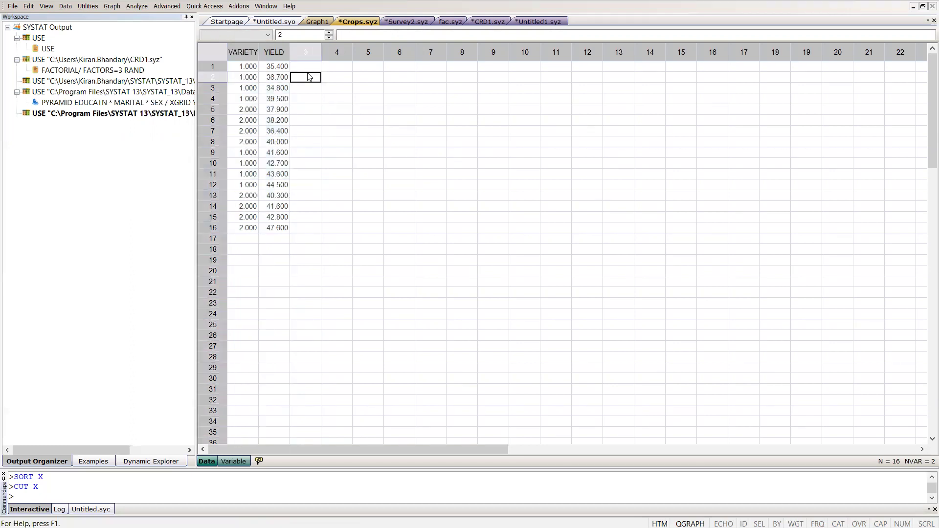
# Go through the VARIETY values row by row to check how the two groups are coded against YIELD
pyautogui.click(244, 71)
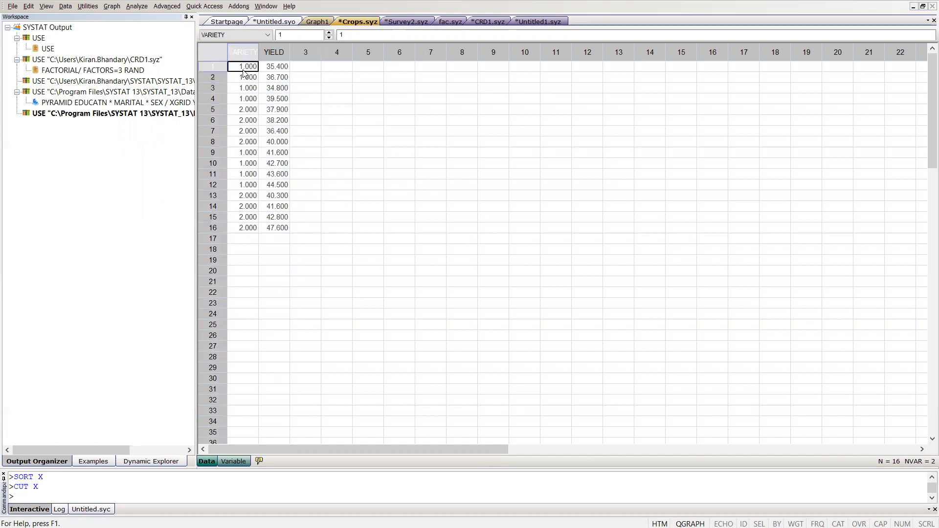
pyautogui.press('Down')
pyautogui.press('Down')
pyautogui.press('Down')
pyautogui.press('Down')
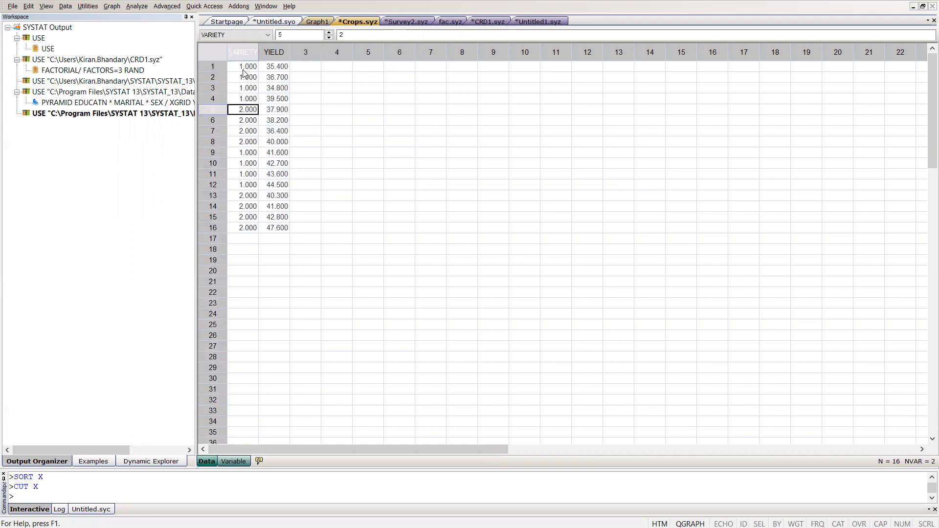
pyautogui.click(250, 70)
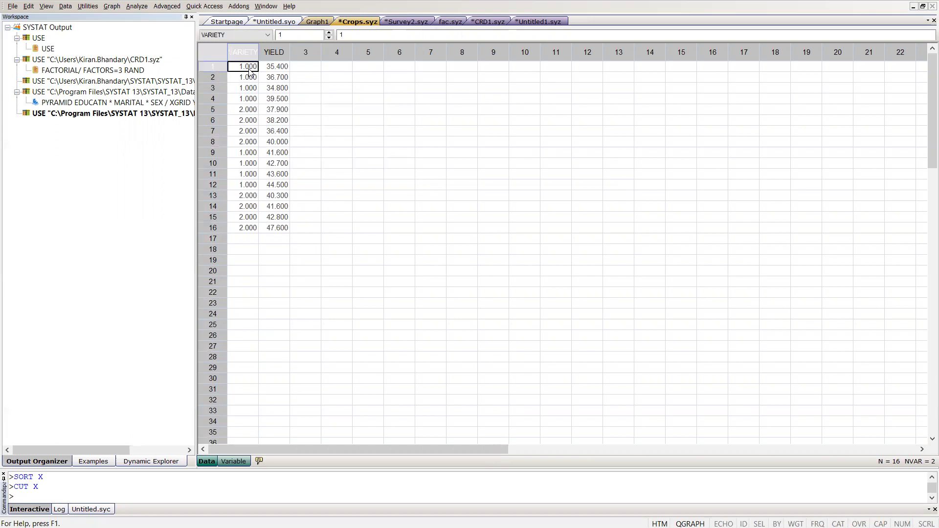
pyautogui.click(257, 133)
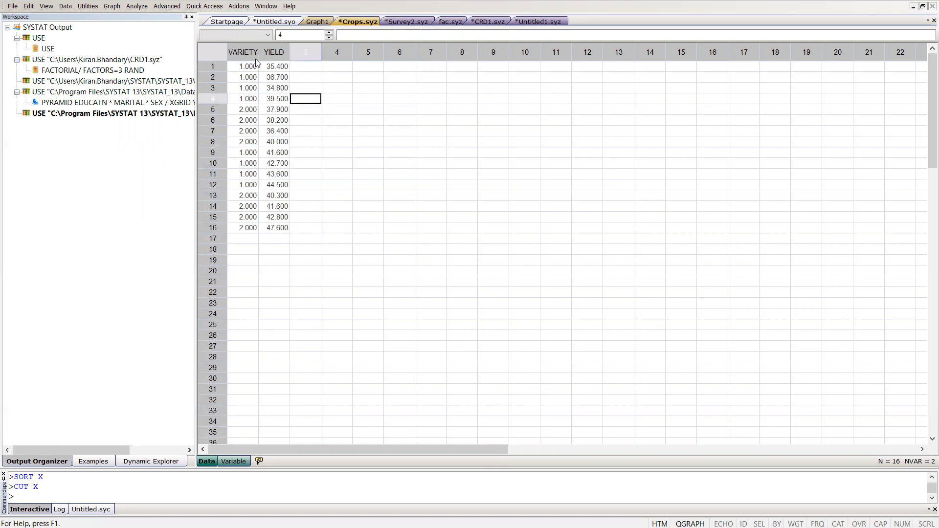
pyautogui.click(247, 66)
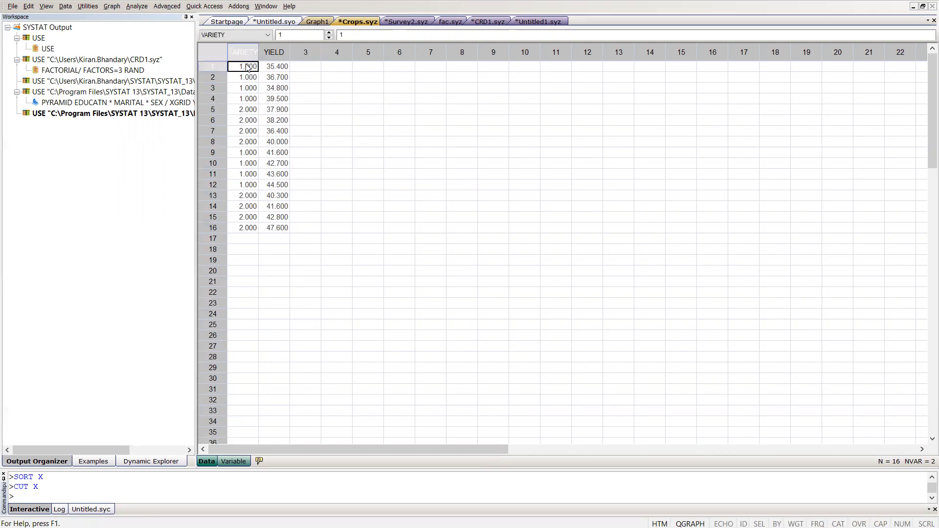
pyautogui.click(248, 144)
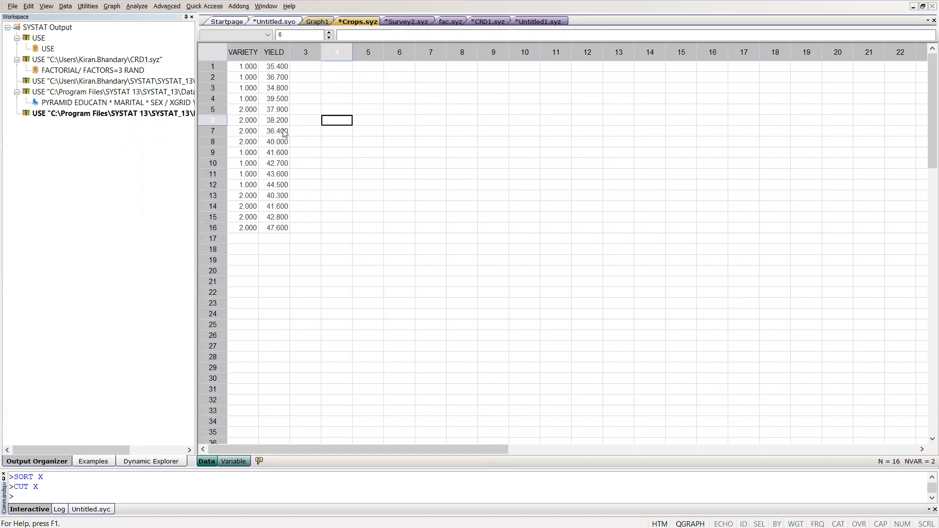
pyautogui.click(251, 66)
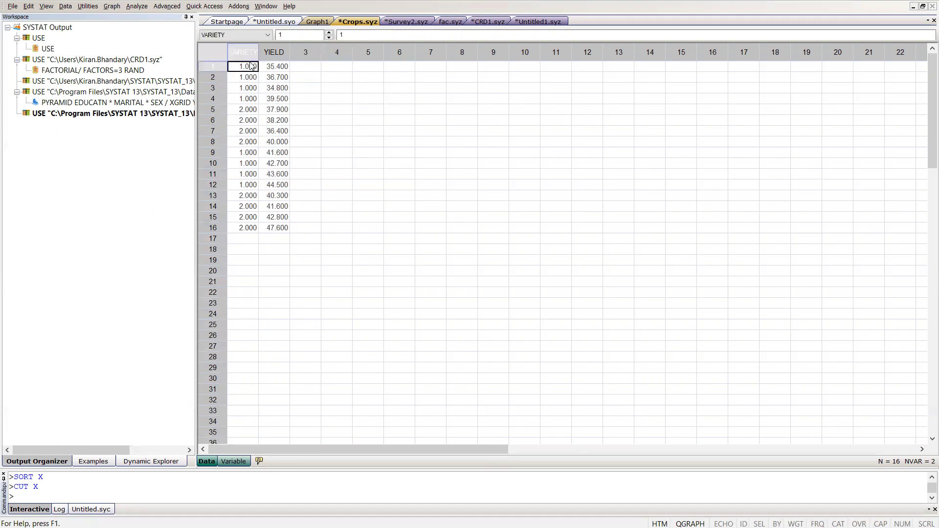
pyautogui.press('Down')
pyautogui.press('Down')
pyautogui.press('Down')
pyautogui.press('Down')
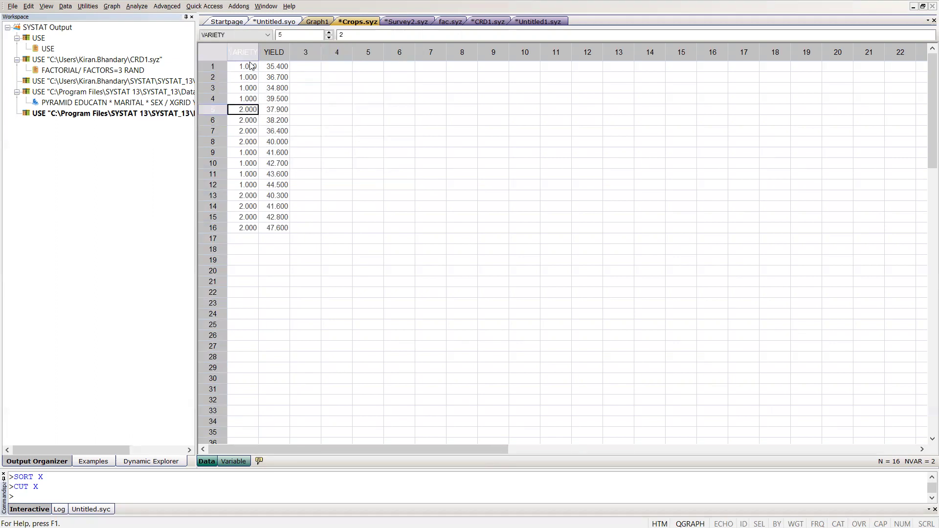
# Run a two-sample t-test on indexed data with YIELD as the selected variable and VARIETY as the grouping variable, at 0.95 confidence
pyautogui.click(142, 5)
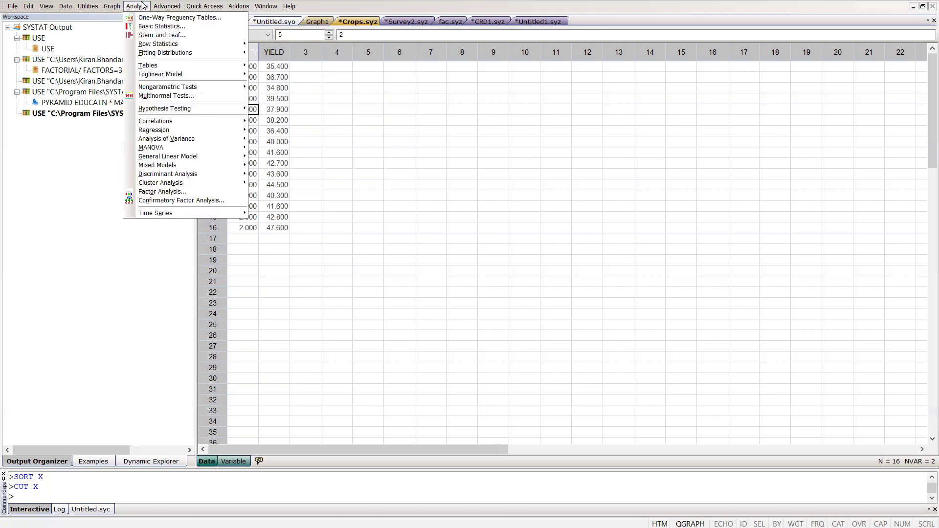
pyautogui.moveTo(213, 111)
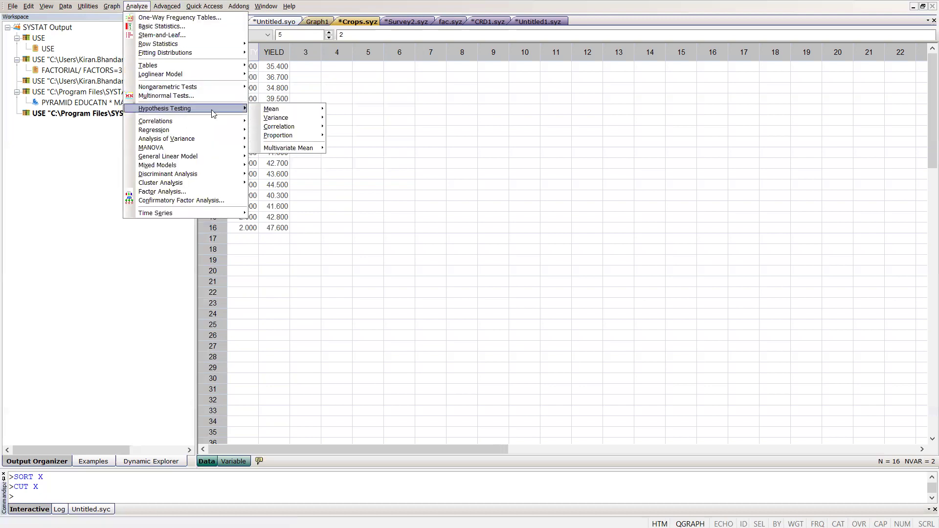
pyautogui.moveTo(282, 109)
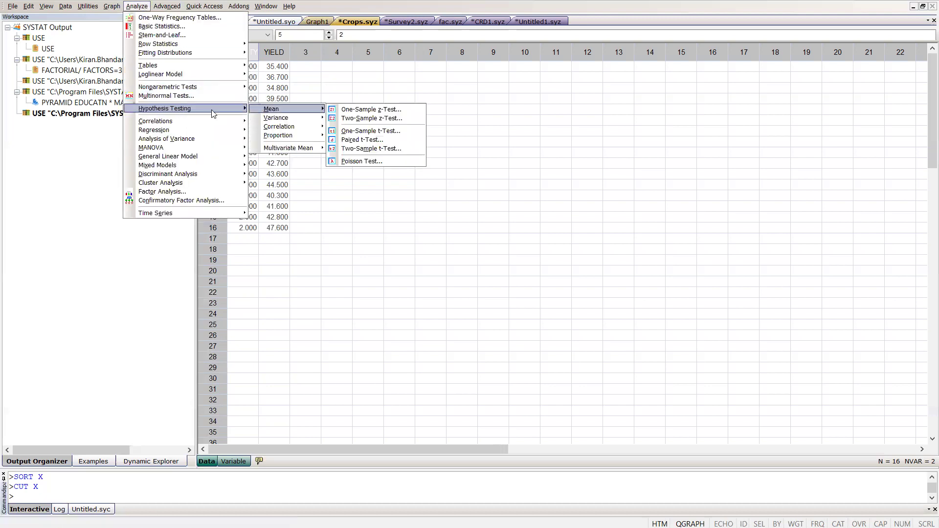
pyautogui.click(360, 149)
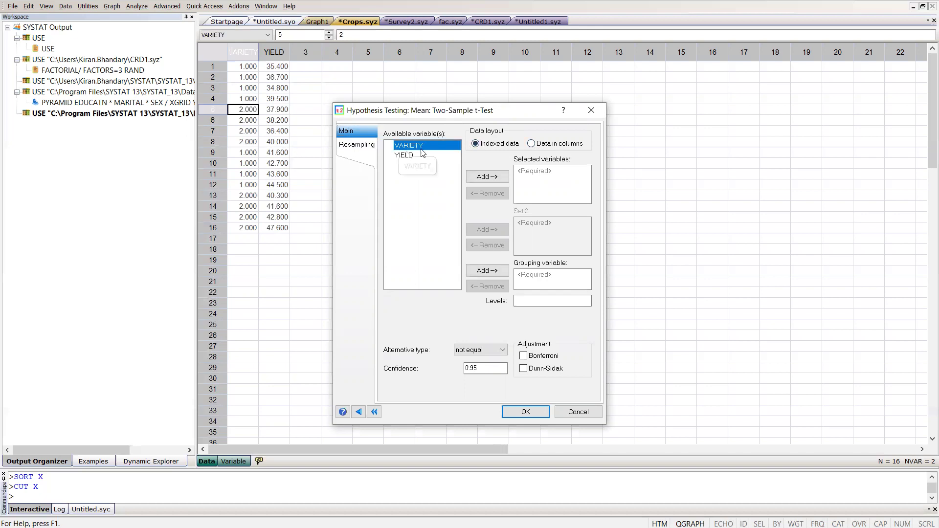
pyautogui.click(498, 271)
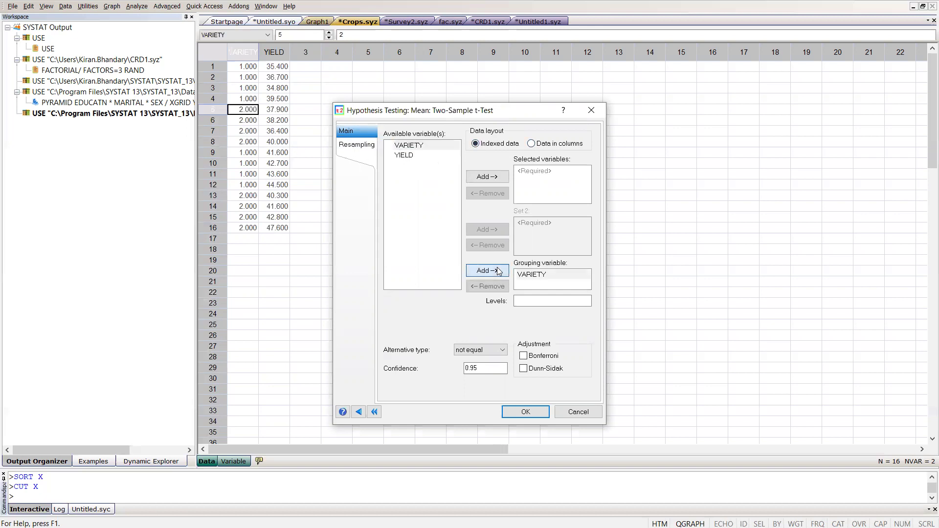
pyautogui.click(404, 156)
pyautogui.click(479, 178)
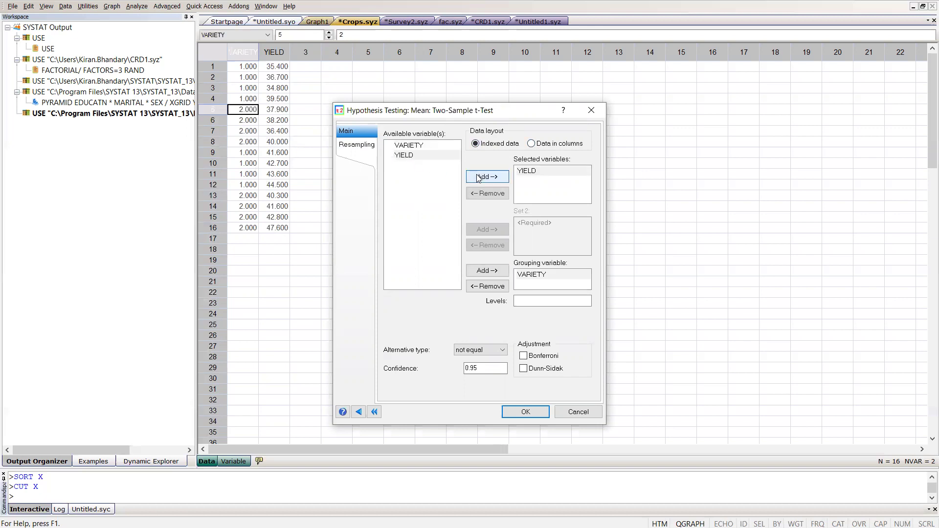
pyautogui.moveTo(489, 369); pyautogui.dragTo(469, 371)
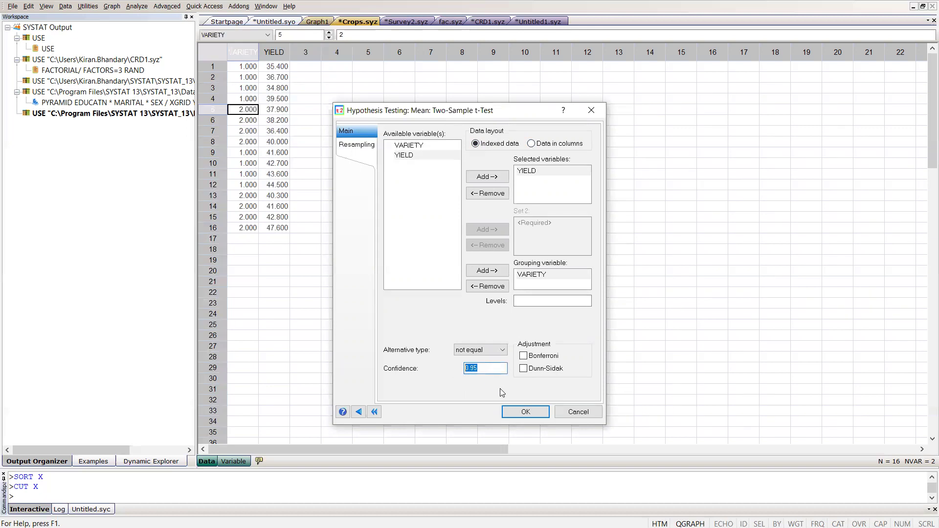
pyautogui.click(526, 413)
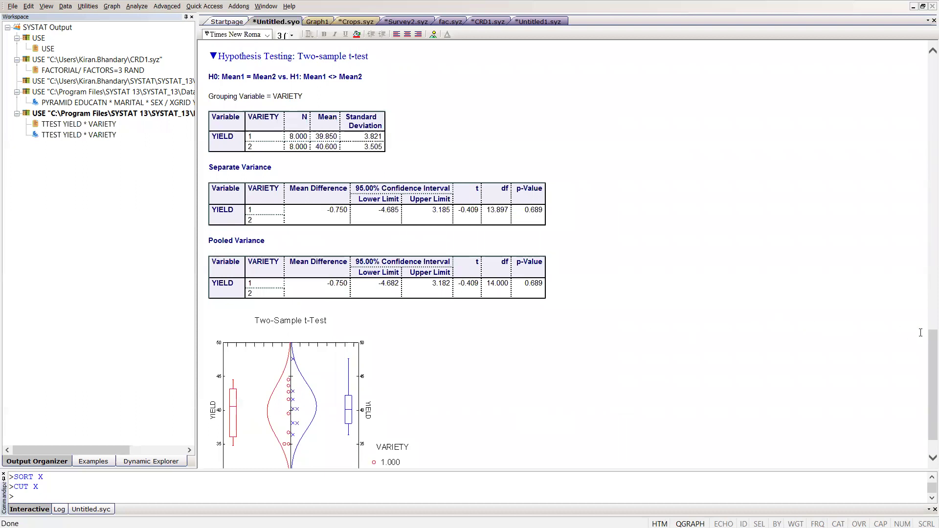
# Review the null and alternative hypotheses and the Separate Variance section in the two-sample t-test output
pyautogui.moveTo(928, 342)
pyautogui.mouseDown()
pyautogui.moveTo(927, 374)
pyautogui.moveTo(926, 326)
pyautogui.mouseUp()
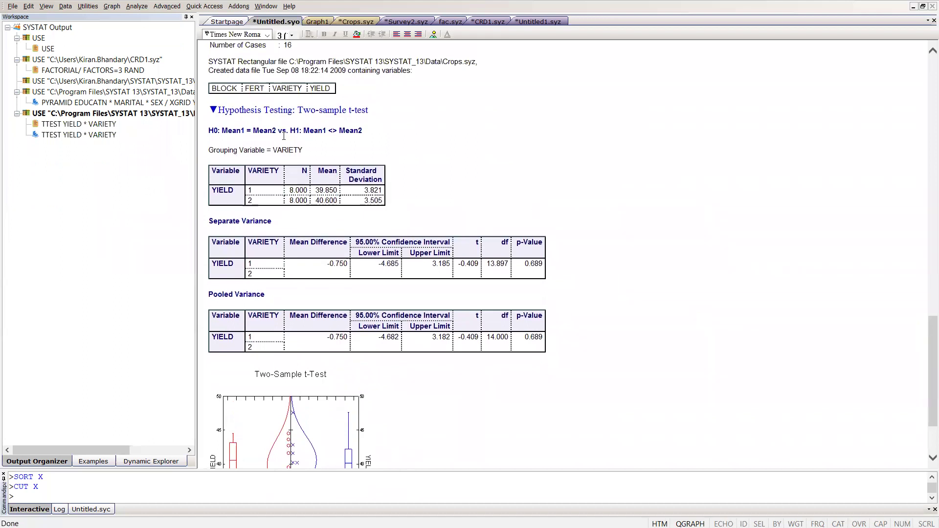
pyautogui.moveTo(211, 130); pyautogui.dragTo(279, 130)
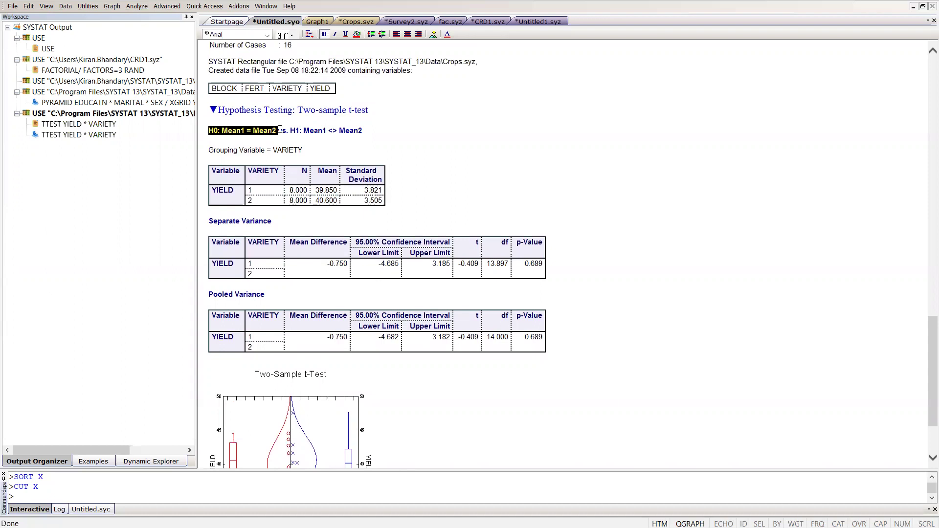
pyautogui.moveTo(304, 130); pyautogui.dragTo(349, 127)
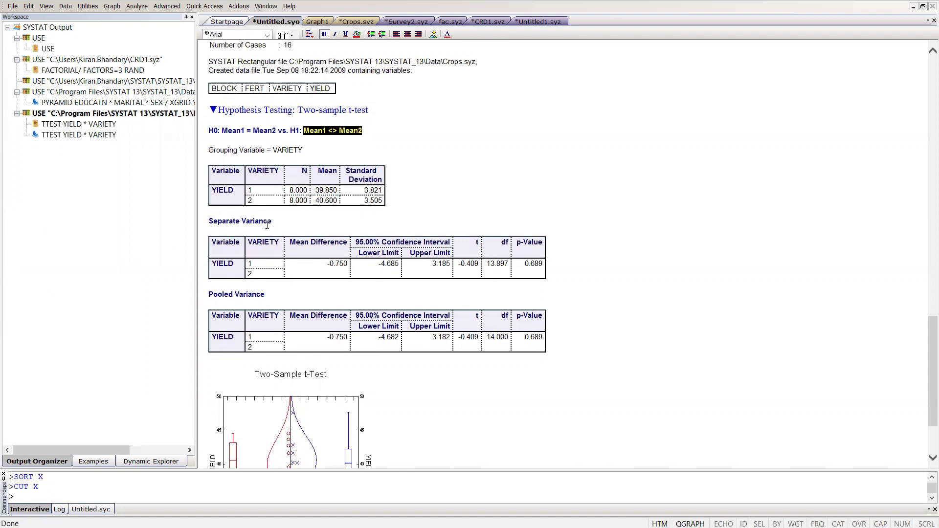
pyautogui.moveTo(209, 222); pyautogui.dragTo(281, 217)
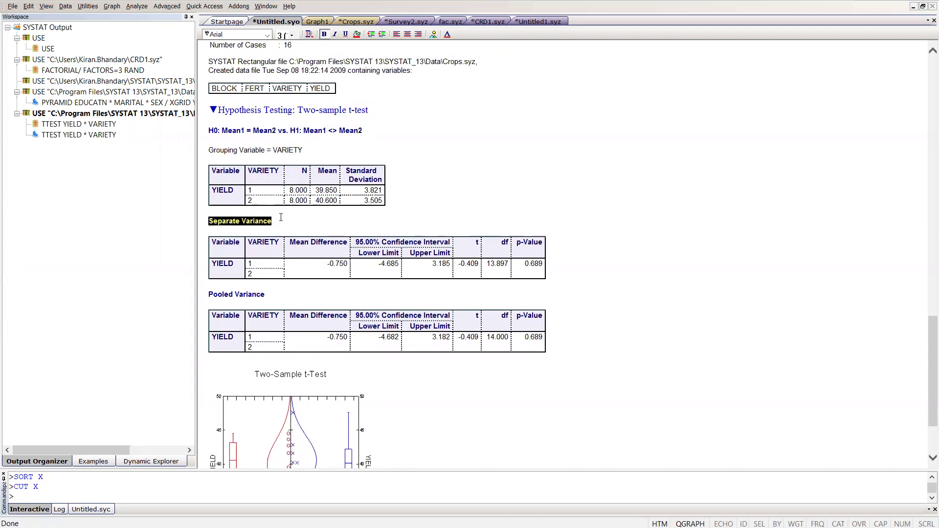
# Compare the Separate Variance and Pooled Variance results of the t-test, including the separate-variance p-value
pyautogui.moveTo(209, 294); pyautogui.dragTo(265, 294)
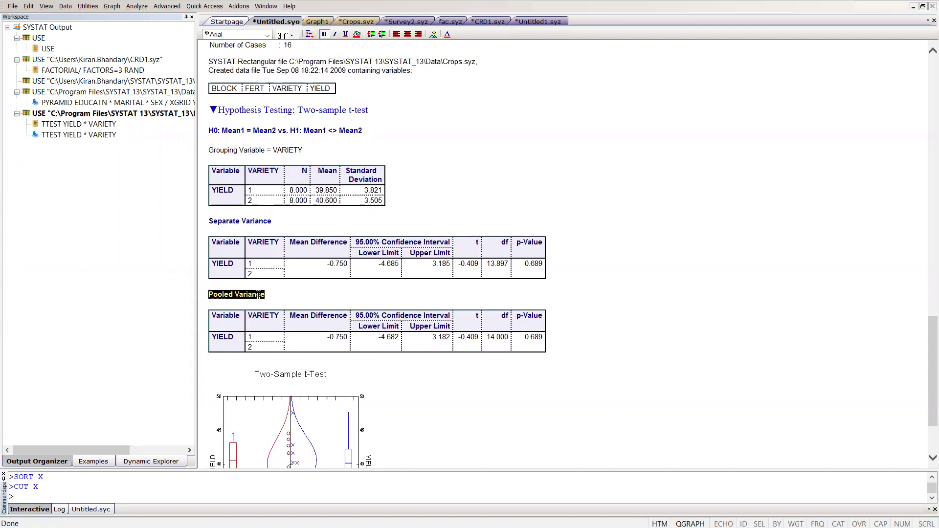
pyautogui.moveTo(206, 222); pyautogui.dragTo(269, 218)
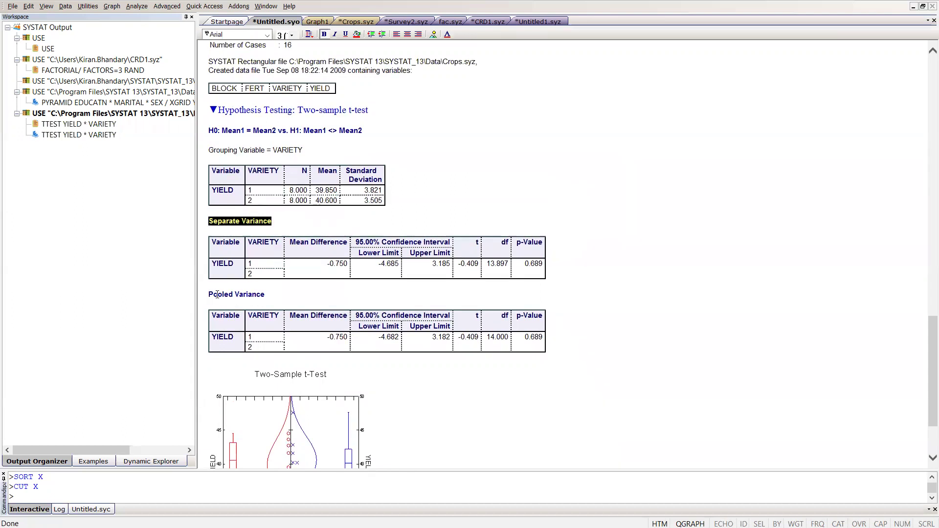
pyautogui.moveTo(209, 295); pyautogui.dragTo(261, 298)
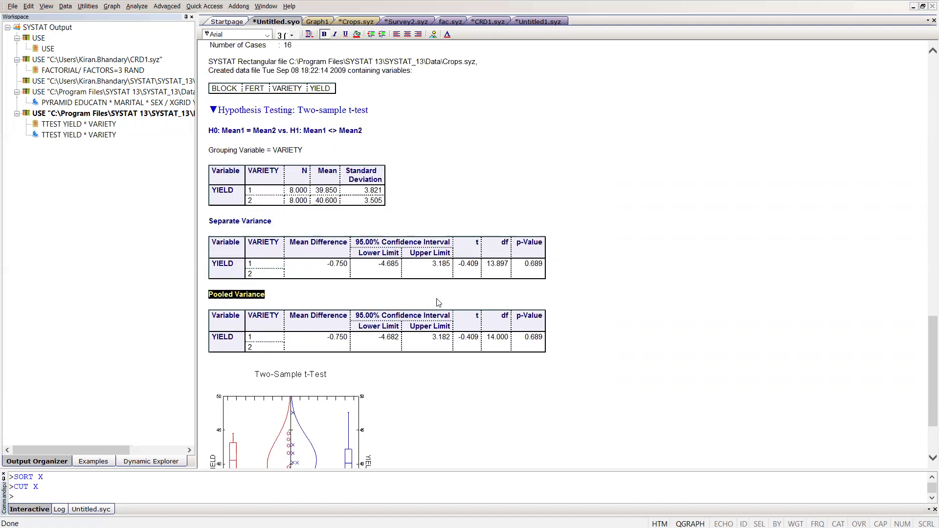
pyautogui.moveTo(524, 265); pyautogui.dragTo(543, 266)
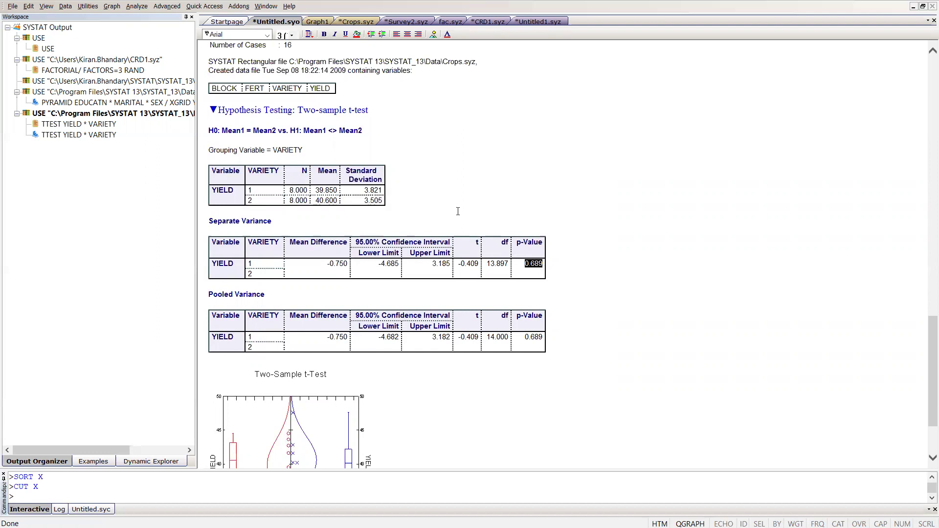
# Check the equal-means null hypothesis against the statistics of the two VARIETY groups, and open the Two-Sample t-Test graph for viewing
pyautogui.moveTo(222, 131); pyautogui.dragTo(272, 135)
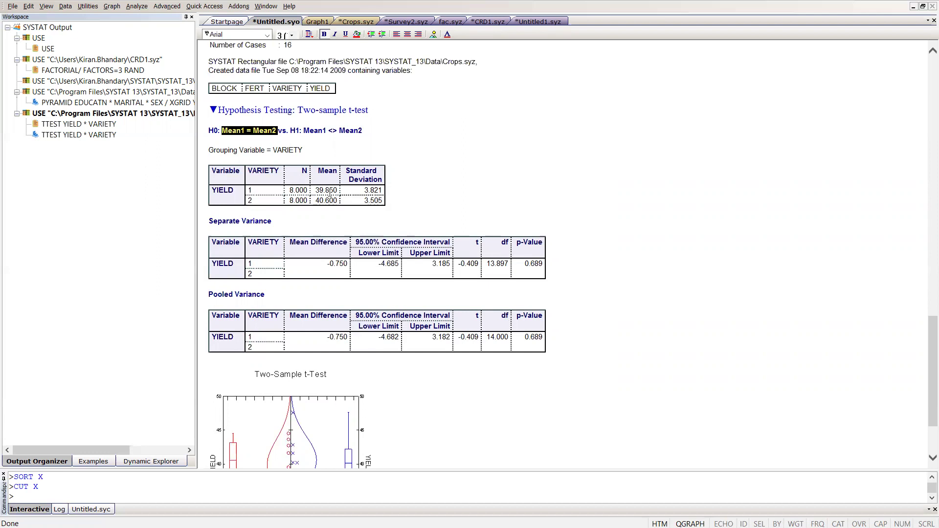
pyautogui.moveTo(255, 190); pyautogui.dragTo(246, 189)
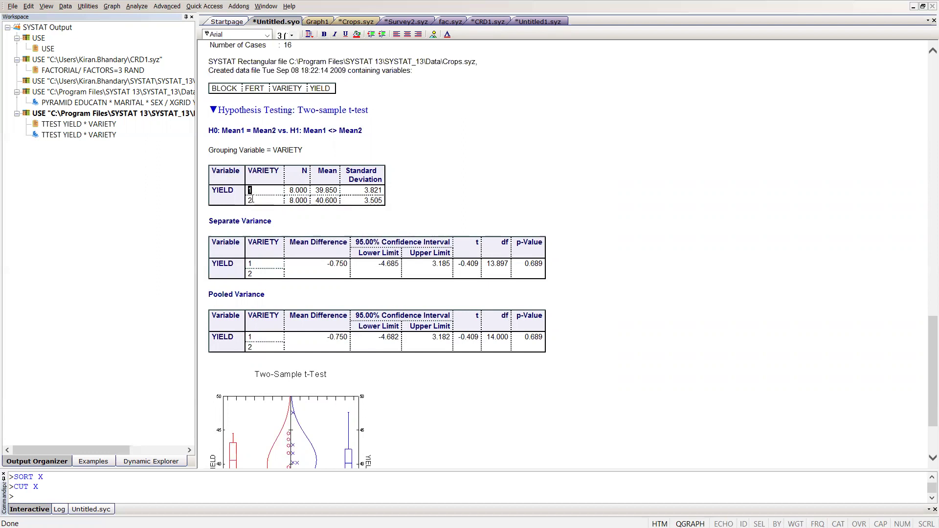
pyautogui.moveTo(253, 199); pyautogui.dragTo(246, 202)
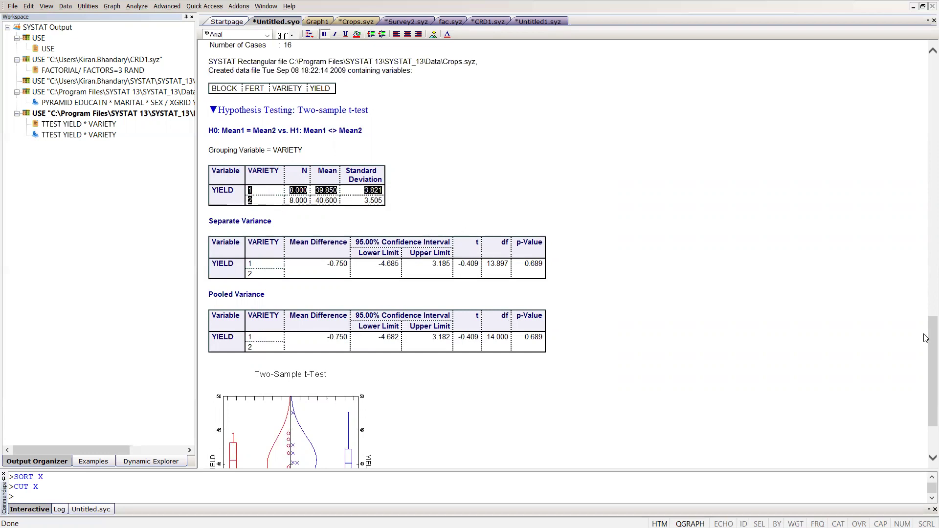
pyautogui.scroll(-3, 925, 337)
pyautogui.doubleClick(316, 375)
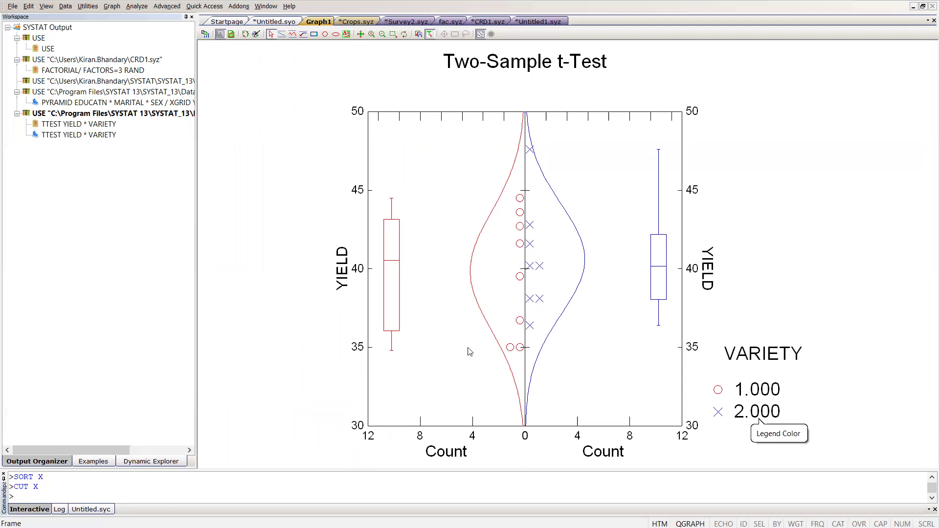
# Open the Simple Correlations settings and examine the measures offered for continuous, distance and rank order data
pyautogui.click(136, 6)
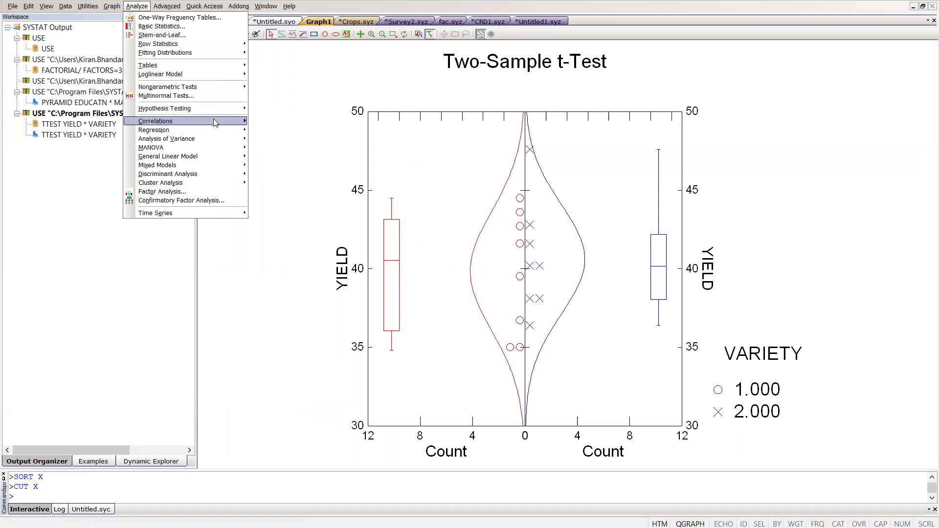
pyautogui.moveTo(216, 123)
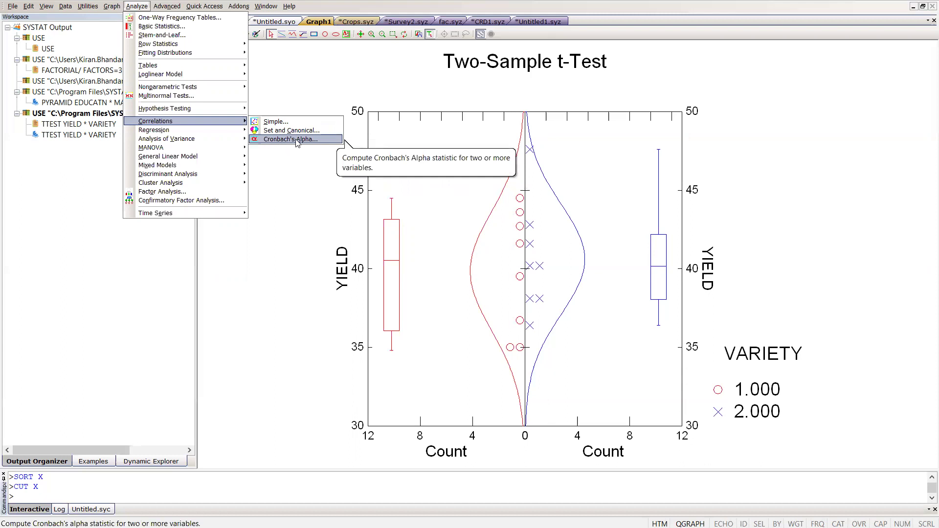
pyautogui.click(273, 125)
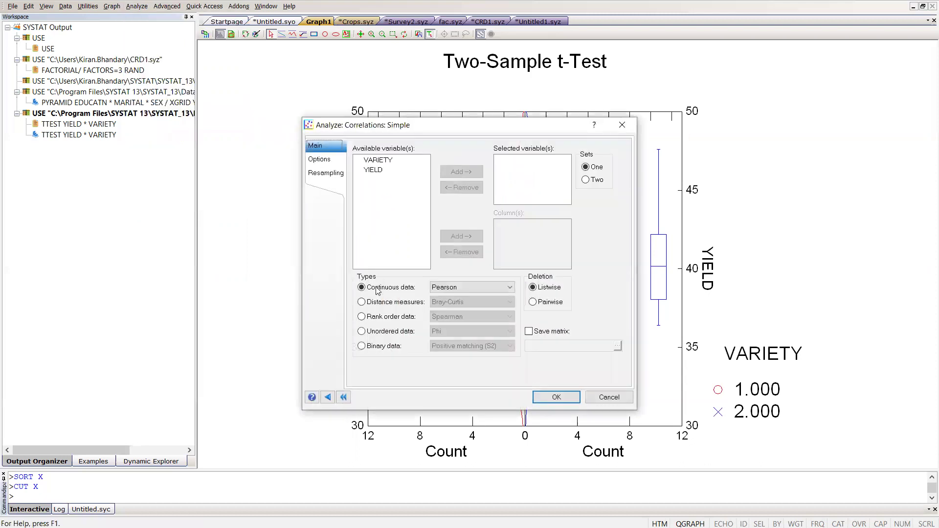
pyautogui.click(463, 288)
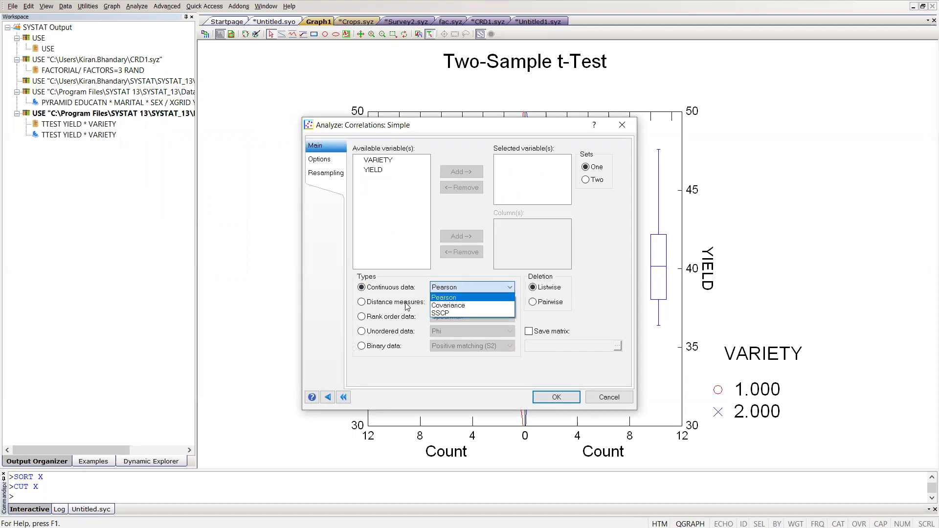
pyautogui.click(365, 303)
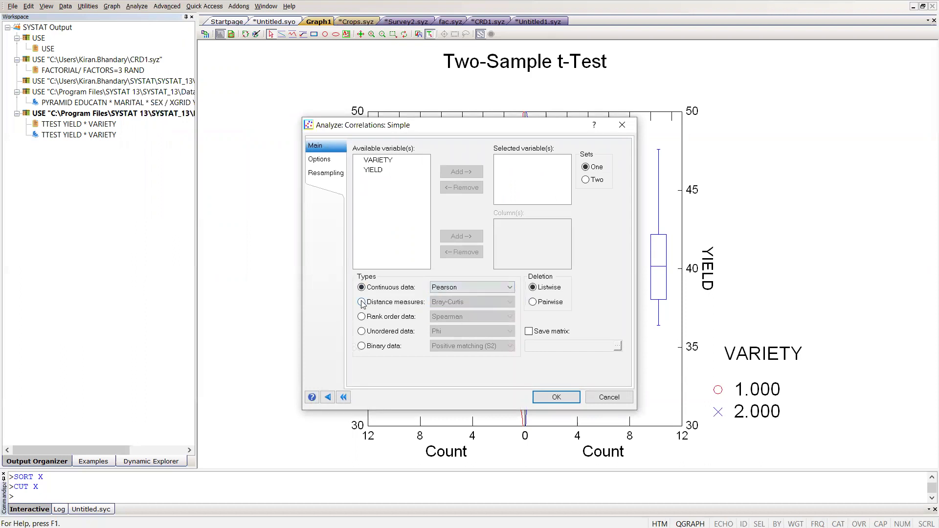
pyautogui.click(362, 303)
pyautogui.click(455, 302)
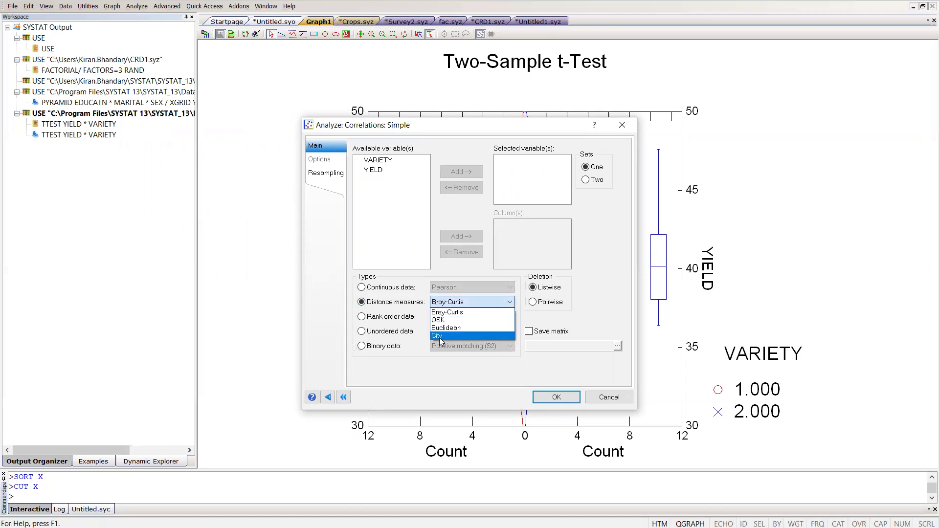
pyautogui.click(362, 326)
pyautogui.click(362, 318)
pyautogui.click(456, 317)
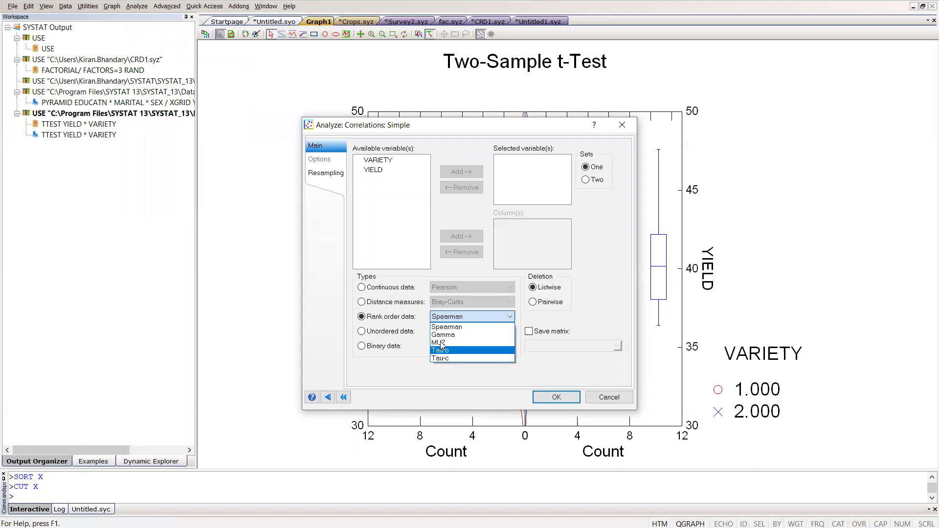
# Examine the correlation measures for unordered and binary data, and close the Simple Correlations settings without running an analysis
pyautogui.click(362, 331)
pyautogui.click(362, 331)
pyautogui.click(440, 334)
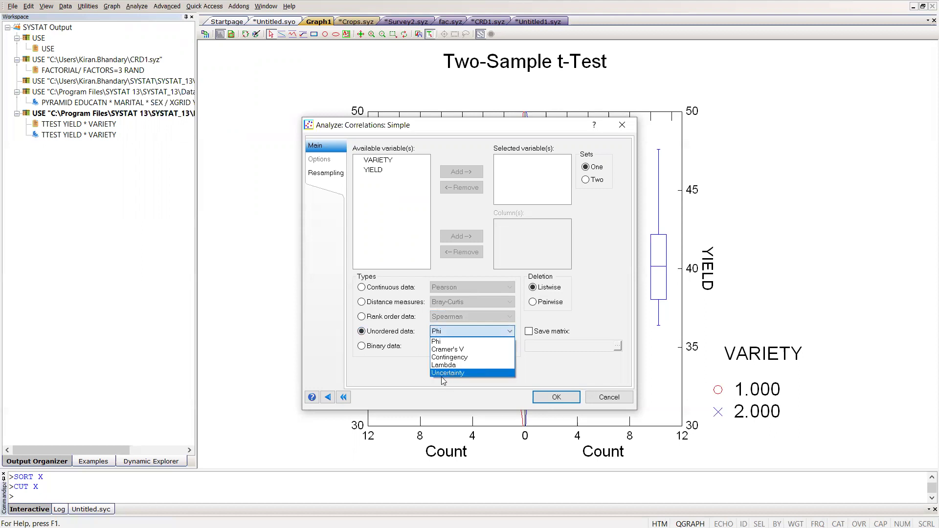
pyautogui.click(363, 347)
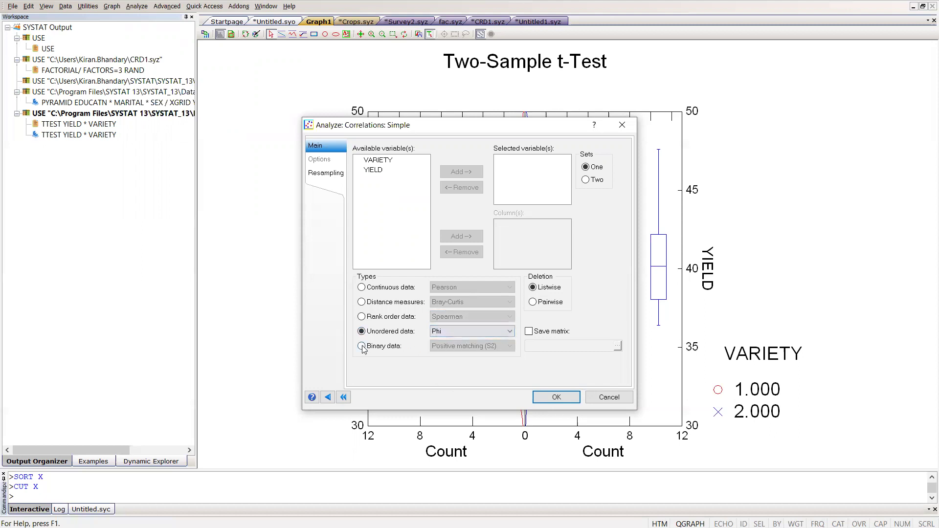
pyautogui.click(363, 347)
pyautogui.click(469, 345)
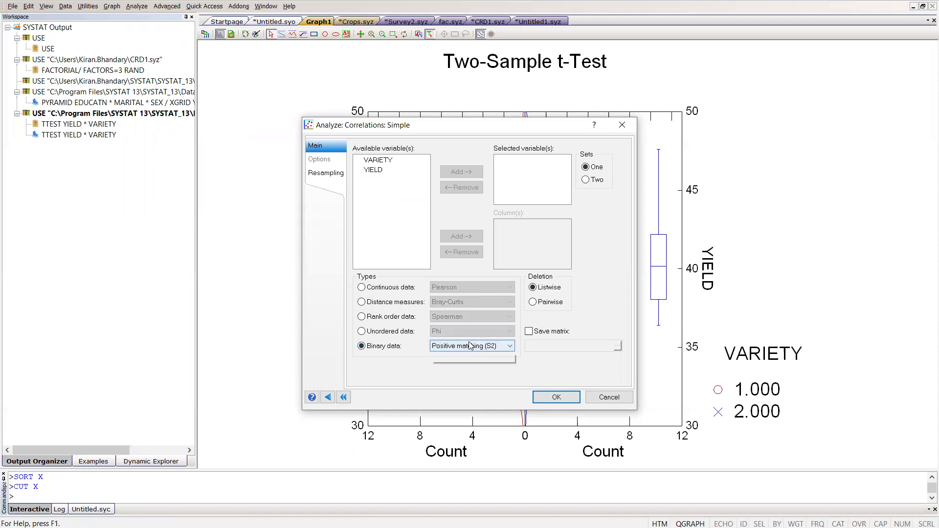
pyautogui.click(362, 290)
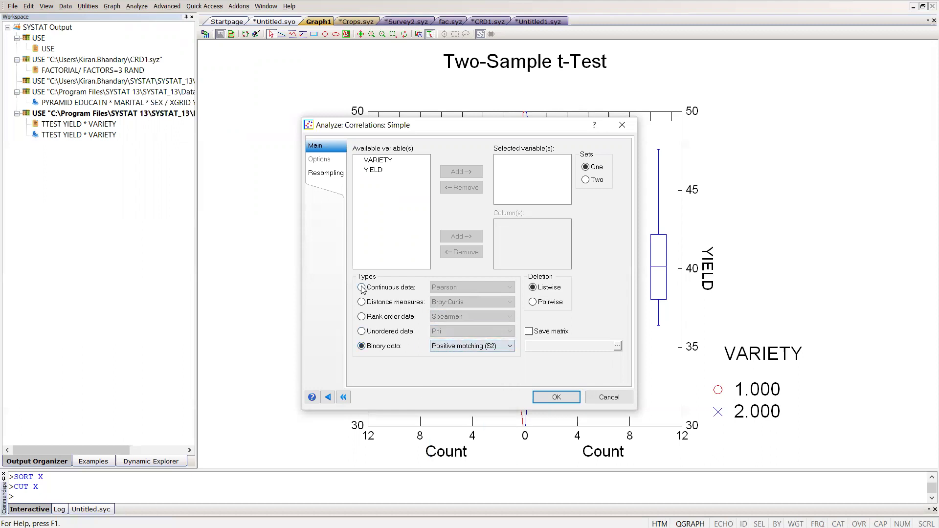
pyautogui.click(622, 125)
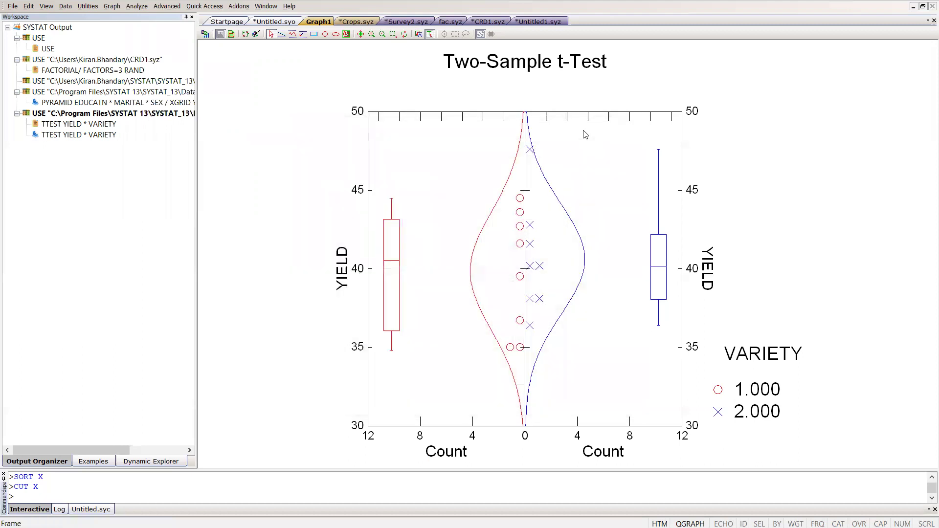
# View the Polynomial linear regression settings and close them without running a regression
pyautogui.click(142, 7)
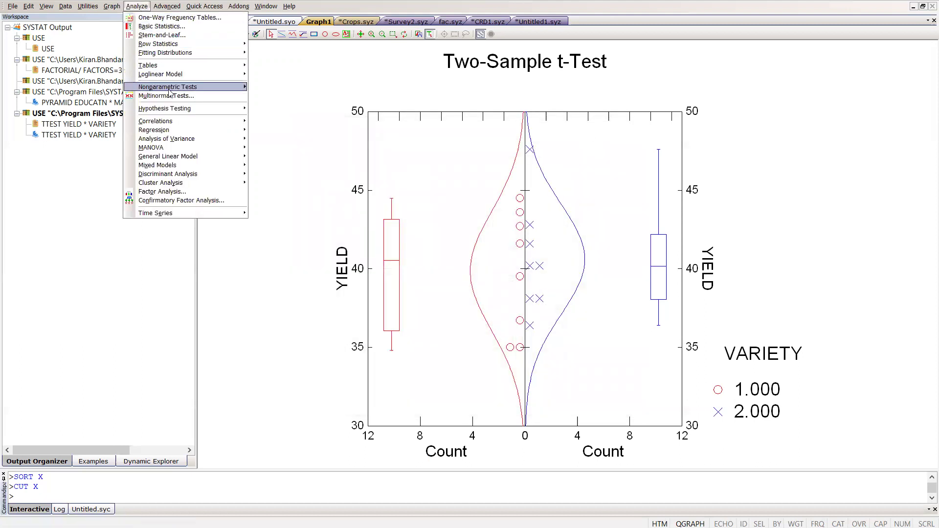
pyautogui.moveTo(180, 131)
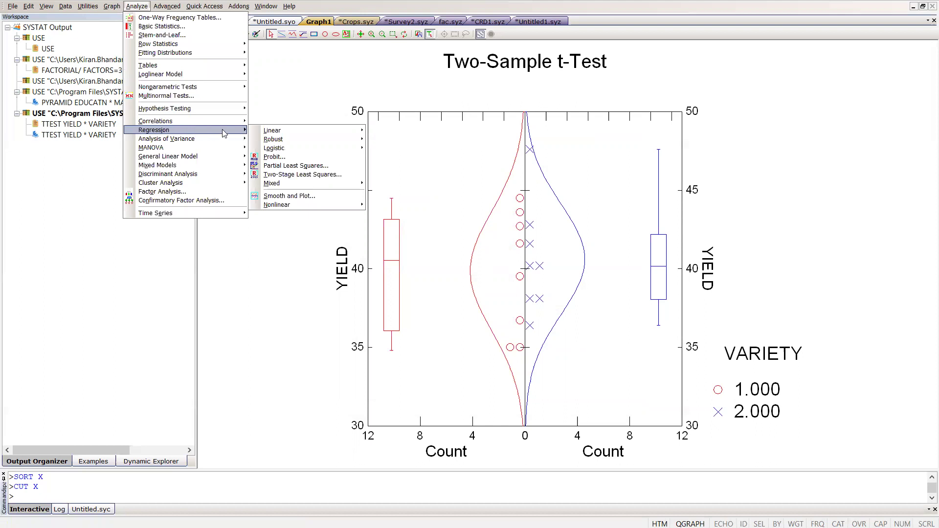
pyautogui.moveTo(286, 131)
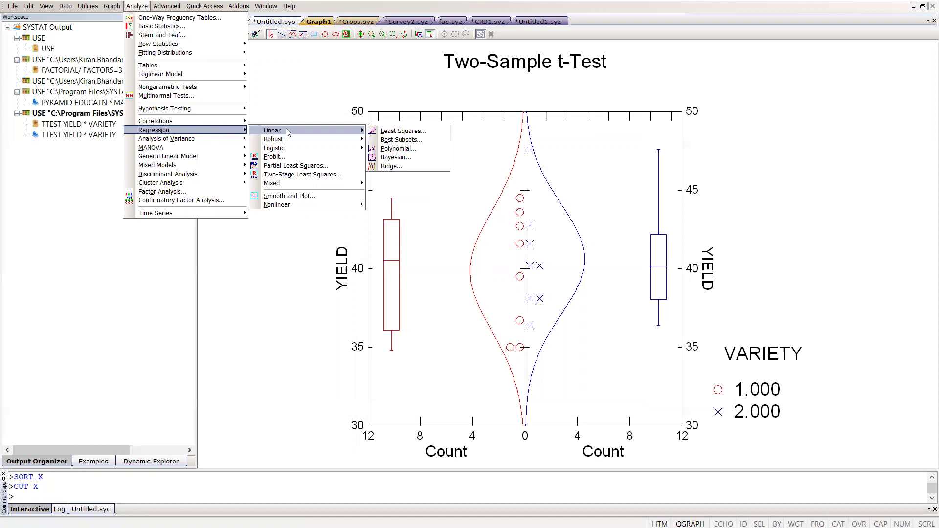
pyautogui.click(399, 149)
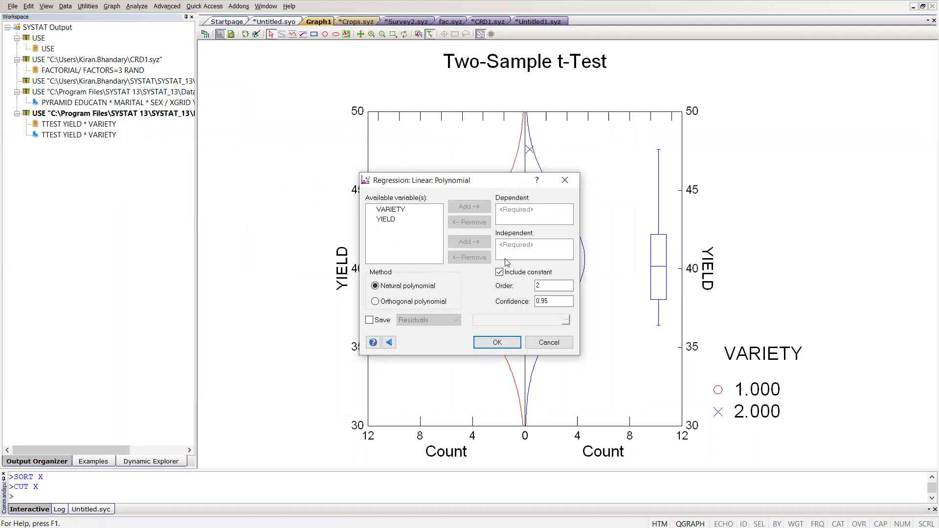
pyautogui.click(566, 181)
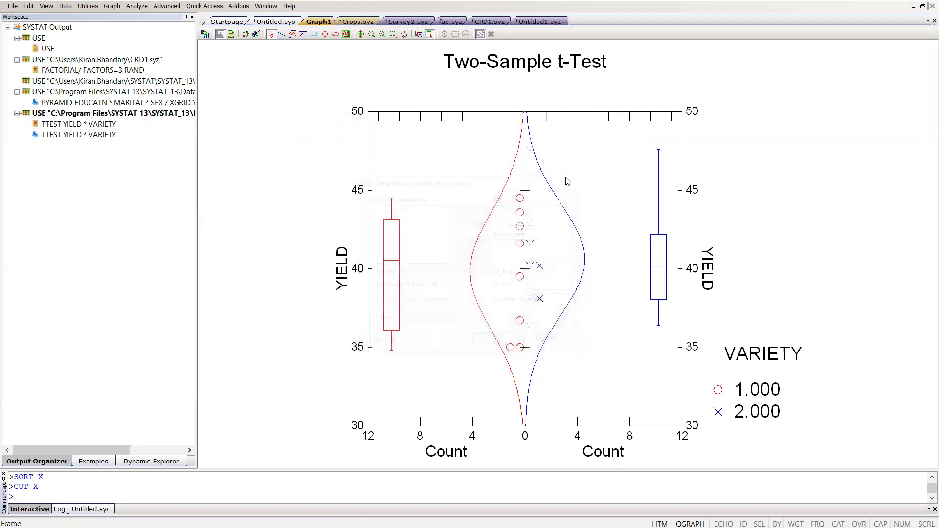
# Look through the regression methods on offer, including the linear, robust and logistic groups, without starting one
pyautogui.click(140, 6)
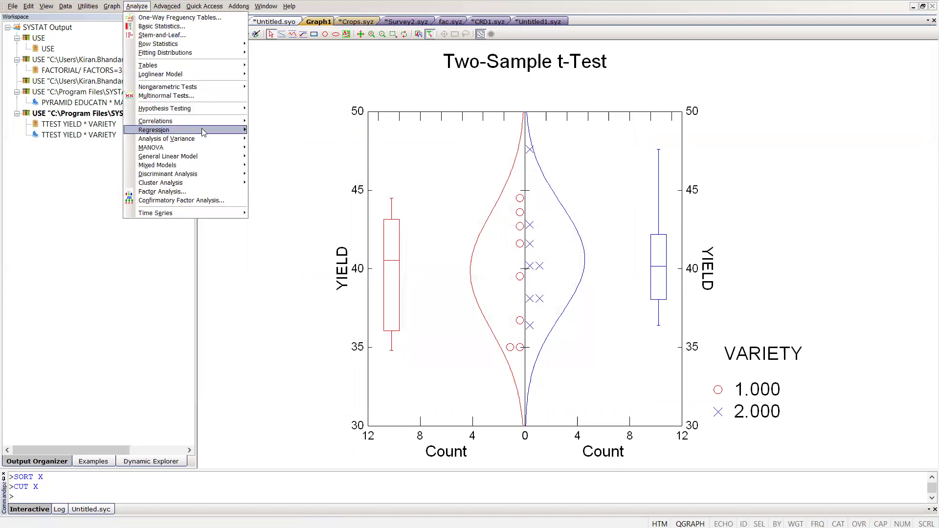
pyautogui.moveTo(342, 130)
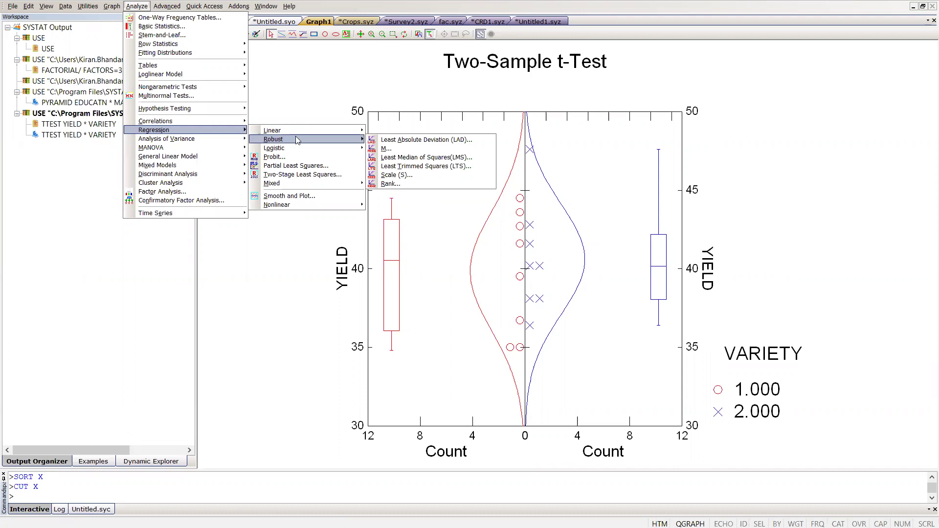
pyautogui.moveTo(289, 131)
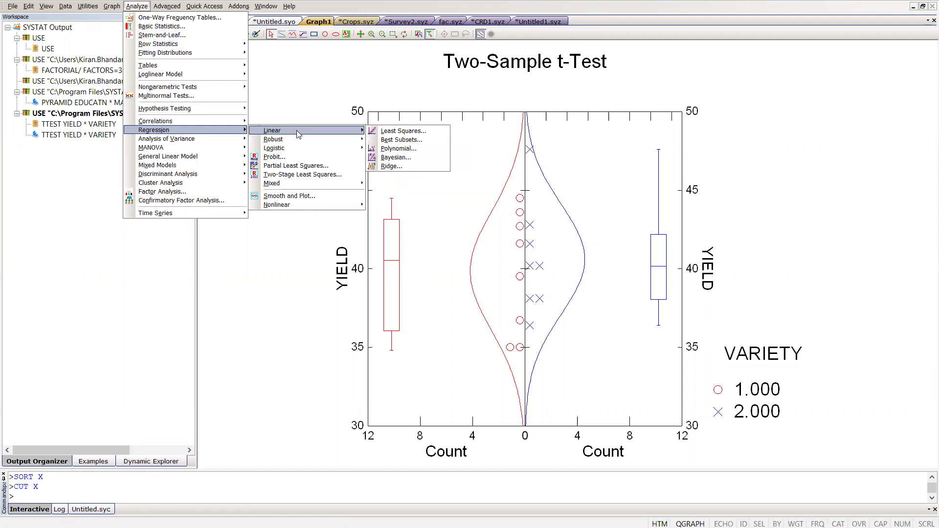
pyautogui.moveTo(308, 150)
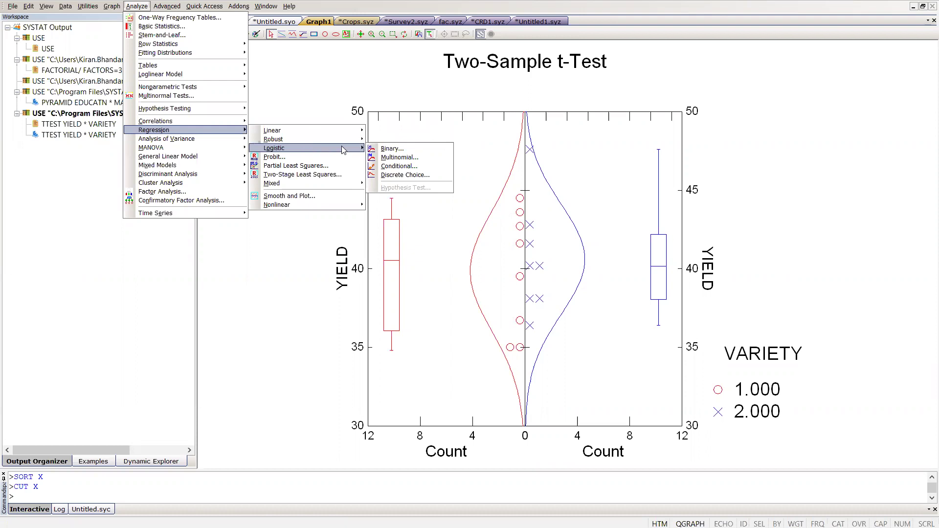
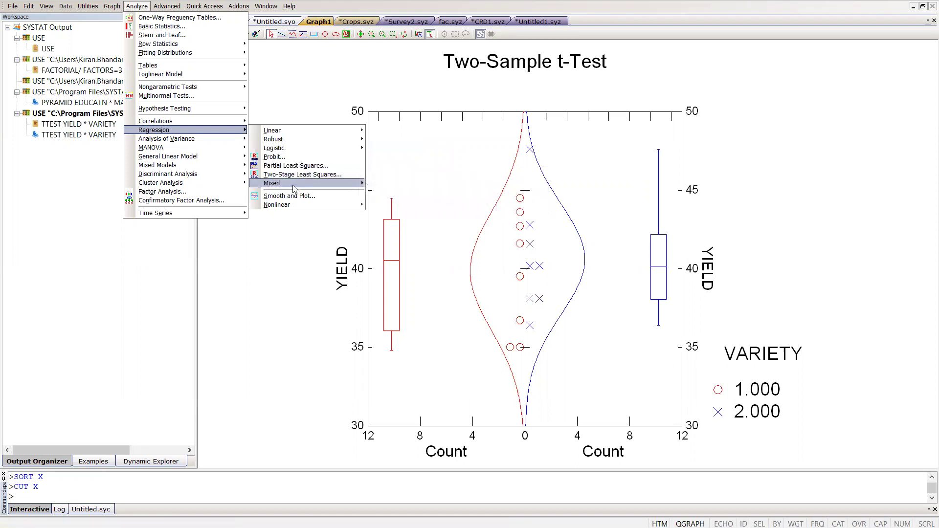
pyautogui.click(300, 245)
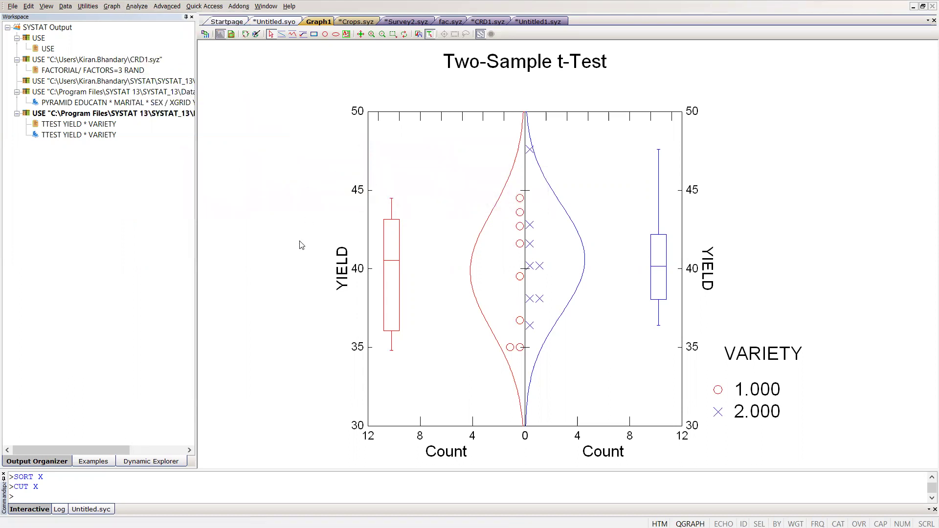
# Open the Ourworld.syz data file from the Data folder
pyautogui.click(13, 7)
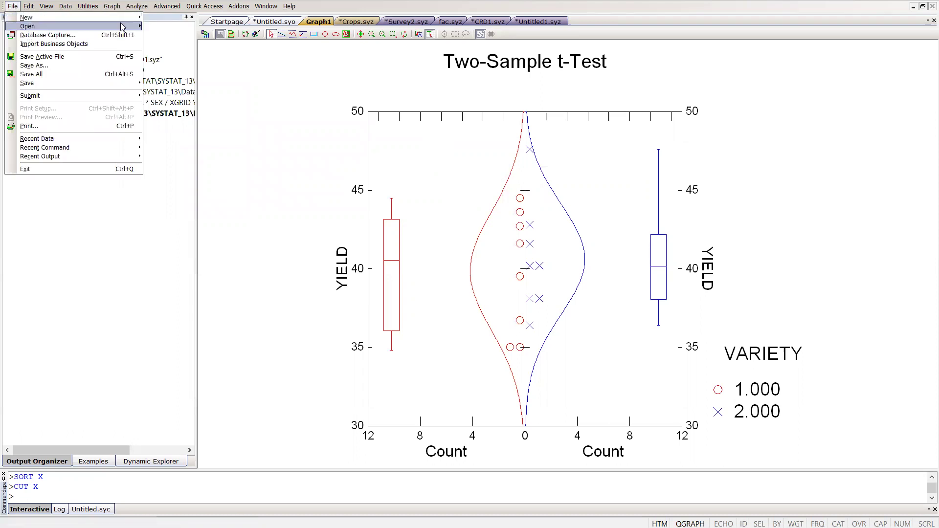
pyautogui.moveTo(98, 27)
pyautogui.click(162, 28)
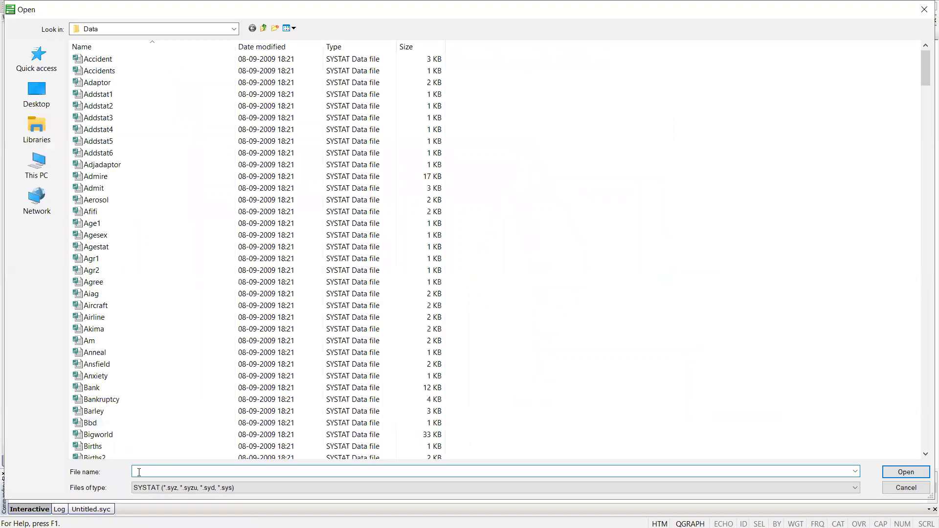
pyautogui.write('our')
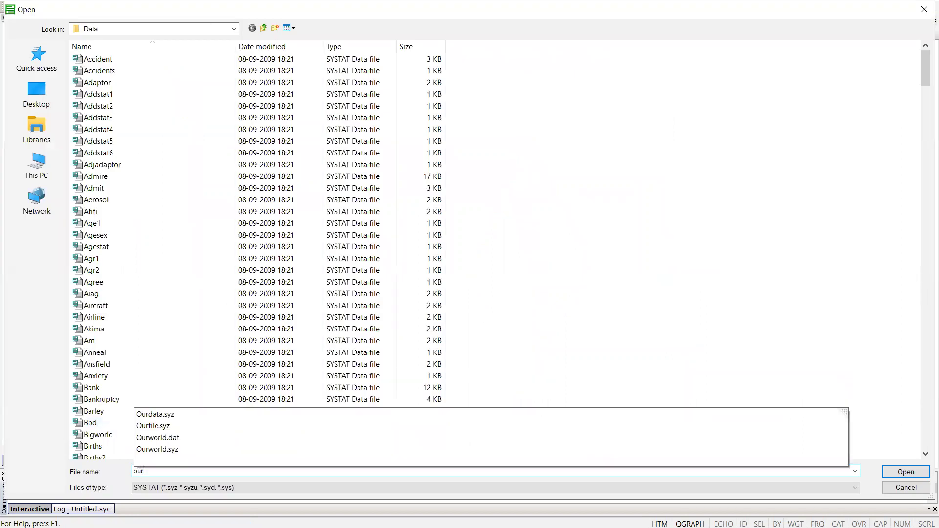
pyautogui.click(168, 450)
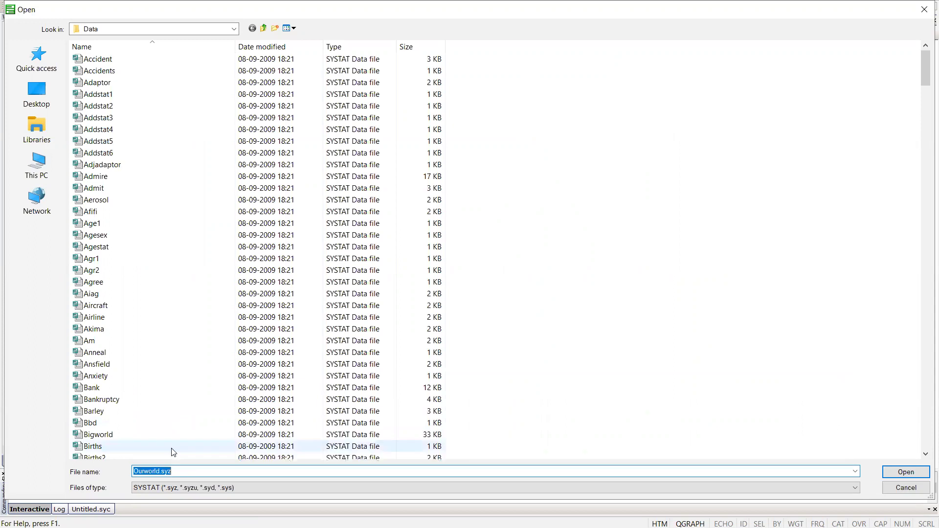
pyautogui.click(905, 472)
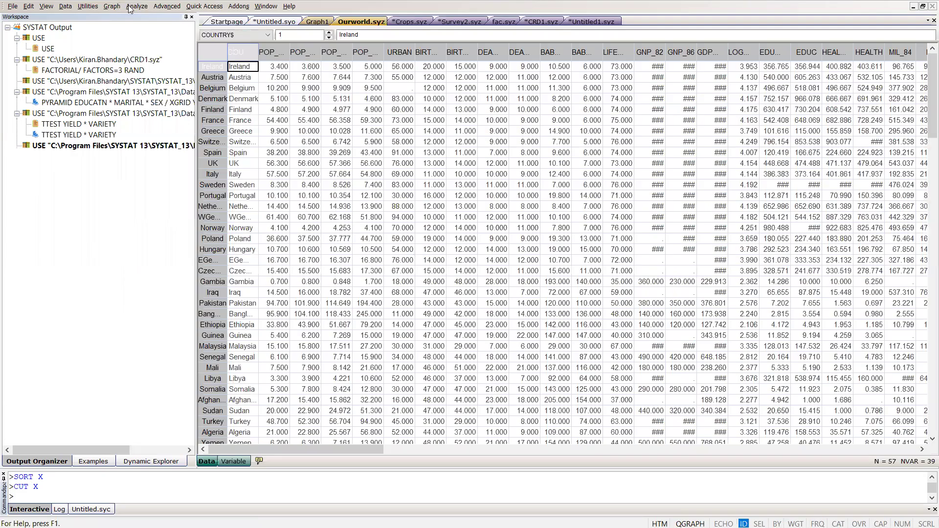
# Start a partial least squares regression with POP_1983, POP_1986 and POP_1990 as the dependent variables
pyautogui.click(137, 6)
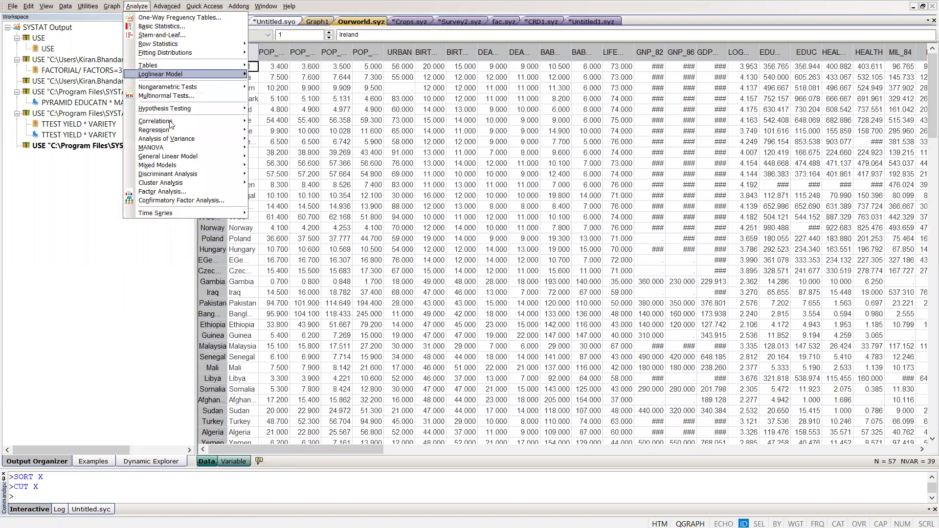
pyautogui.moveTo(226, 133)
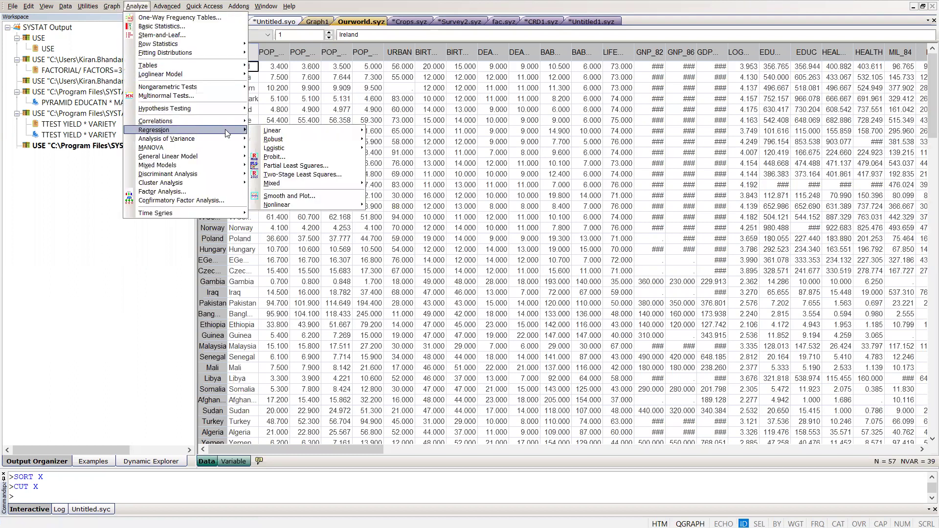
pyautogui.click(296, 166)
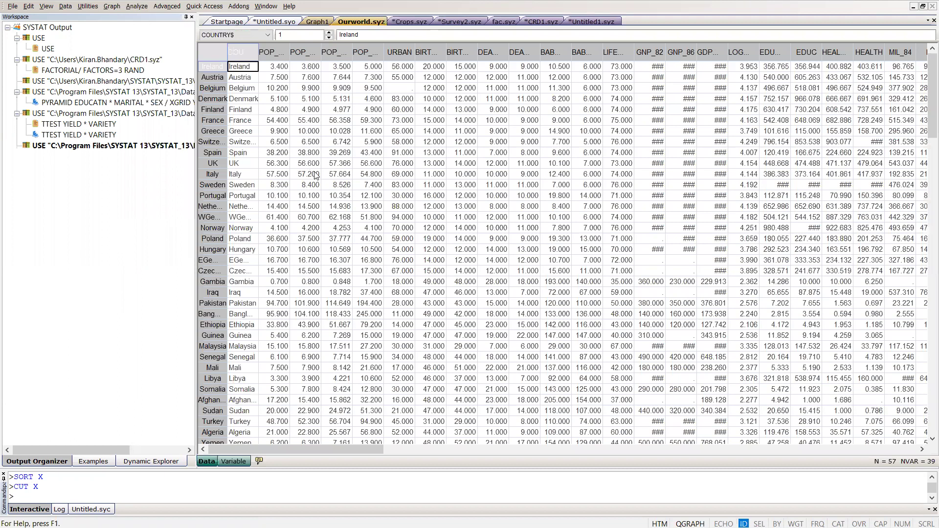
pyautogui.click(426, 205)
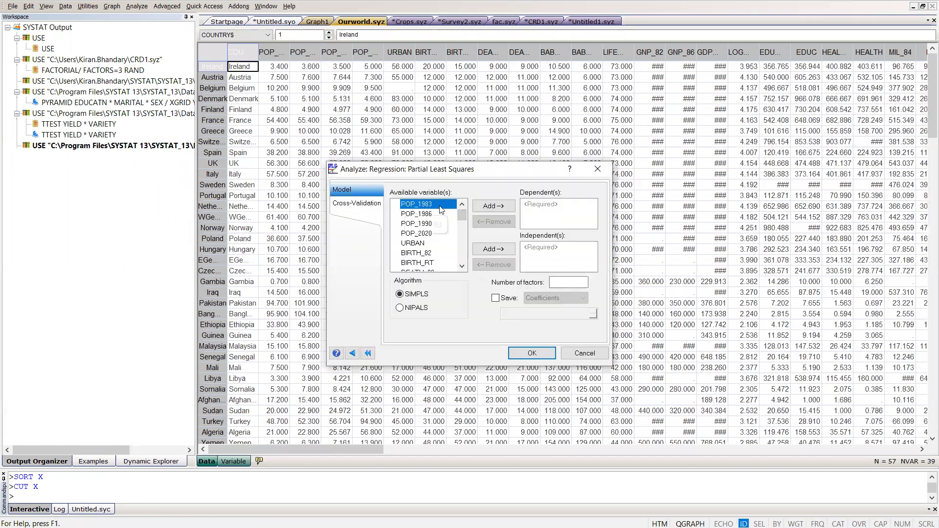
pyautogui.hotkey('shift', 'Down')
pyautogui.hotkey('shift', 'Down')
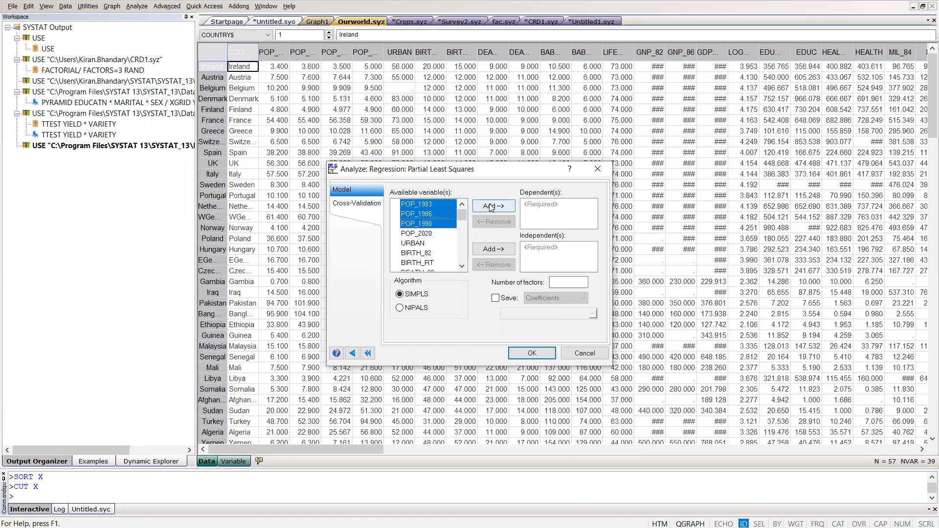
pyautogui.click(491, 206)
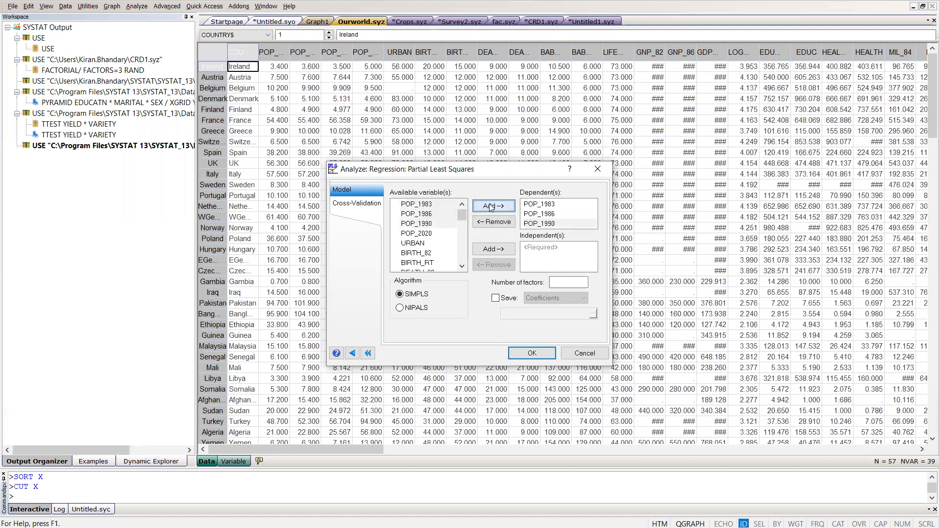
# Add URBAN as the independent variable and run the partial least squares regression with the SIMPLS algorithm
pyautogui.click(420, 244)
pyautogui.click(494, 249)
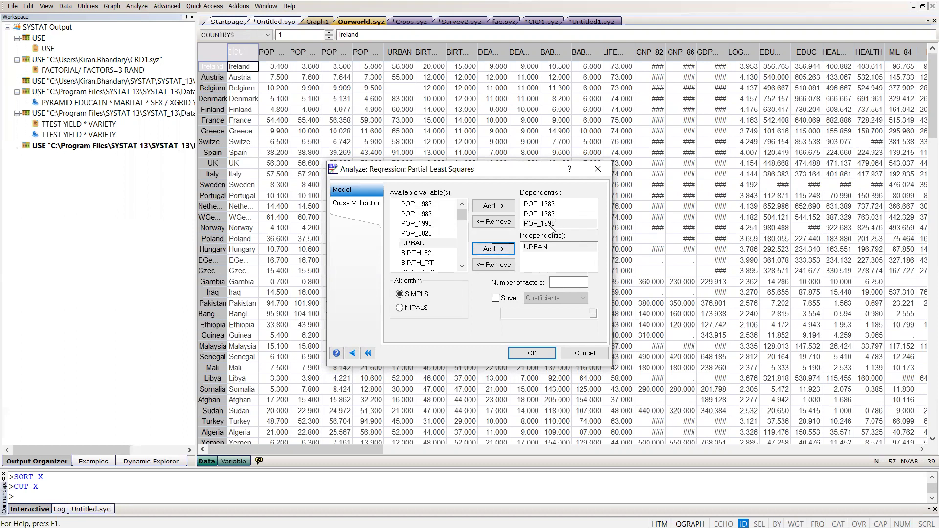
pyautogui.click(526, 351)
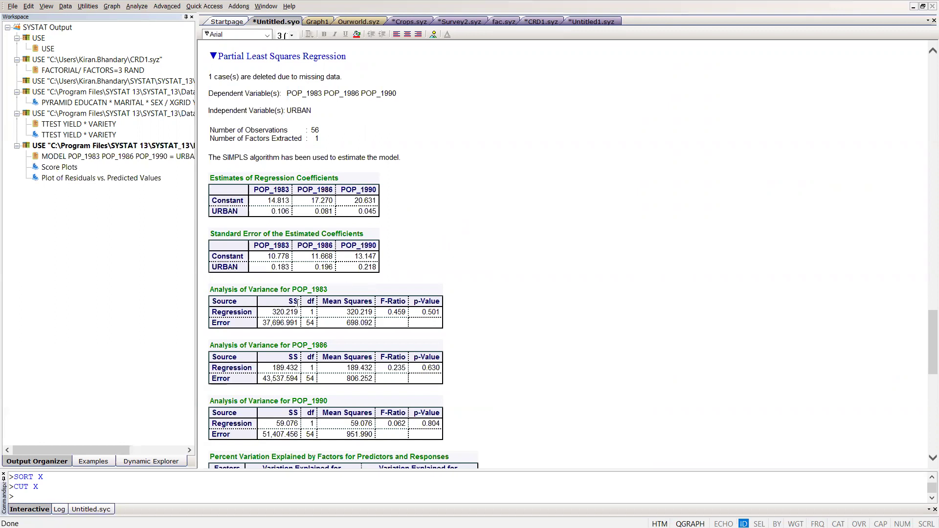
# Examine the regression p-values for POP_1983 and POP_1986 and the cumulative percentage of response variation explained
pyautogui.moveTo(310, 308); pyautogui.dragTo(375, 314)
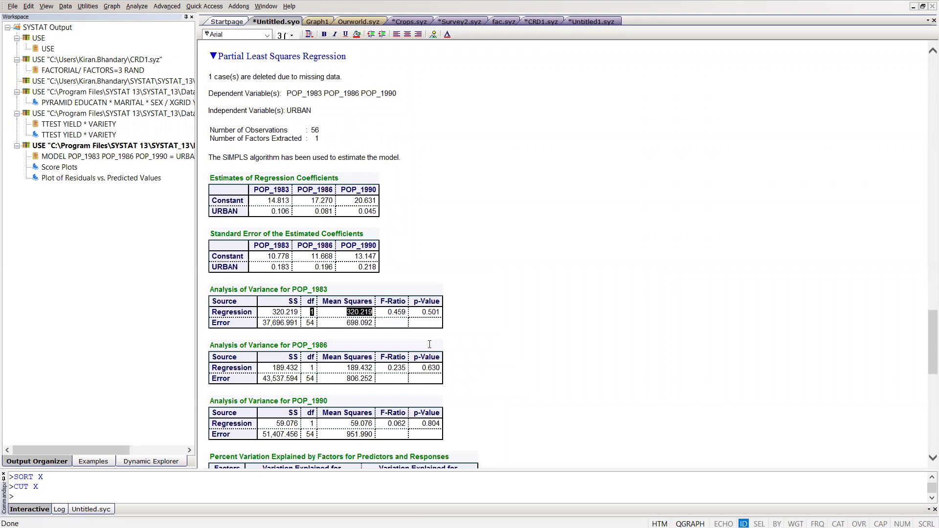
pyautogui.moveTo(417, 312); pyautogui.dragTo(441, 313)
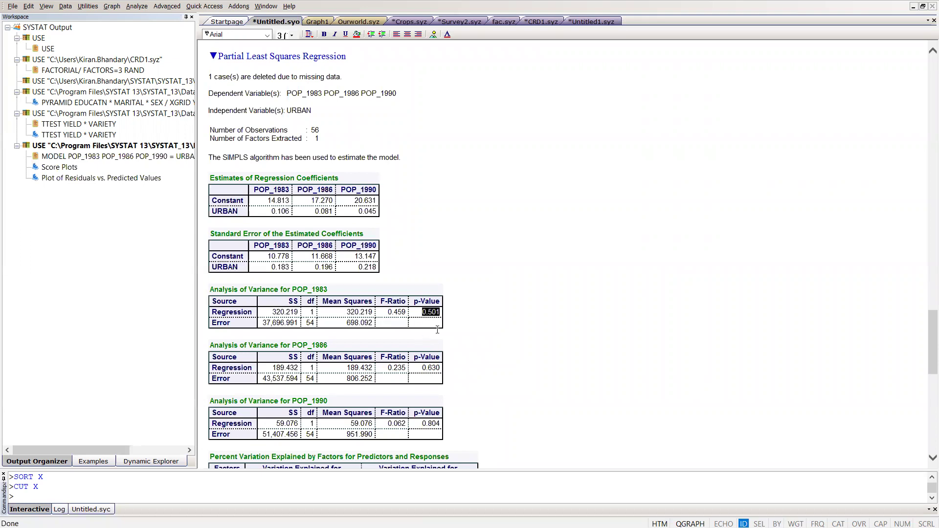
pyautogui.moveTo(424, 367); pyautogui.dragTo(443, 379)
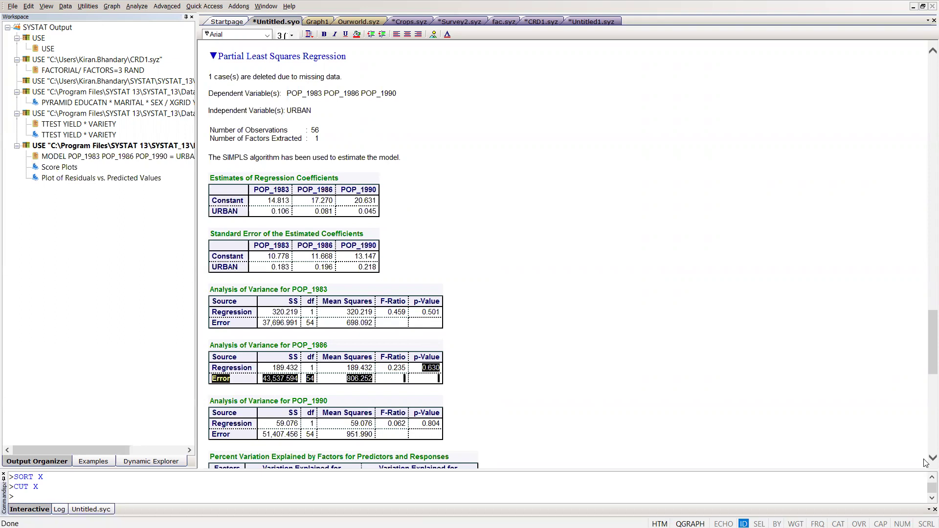
pyautogui.scroll(-5, 905, 440)
pyautogui.moveTo(453, 285); pyautogui.dragTo(477, 287)
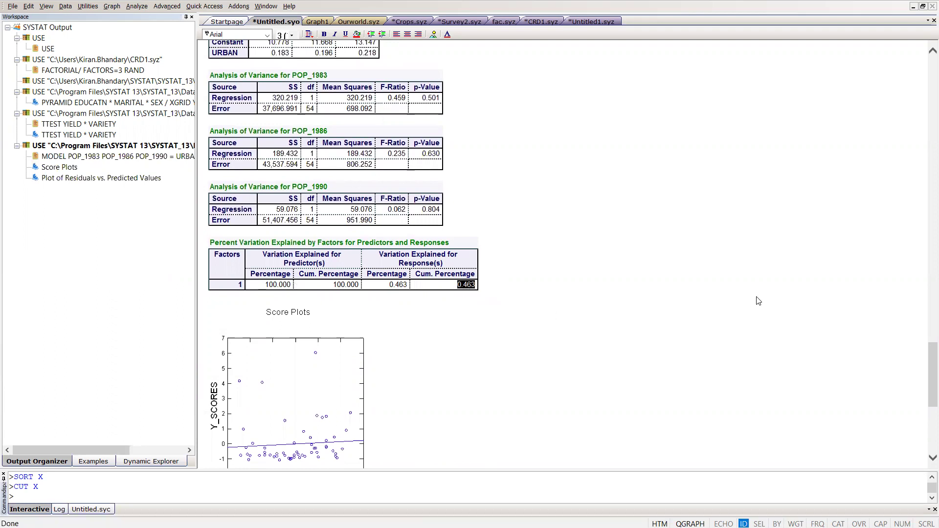
pyautogui.click(136, 6)
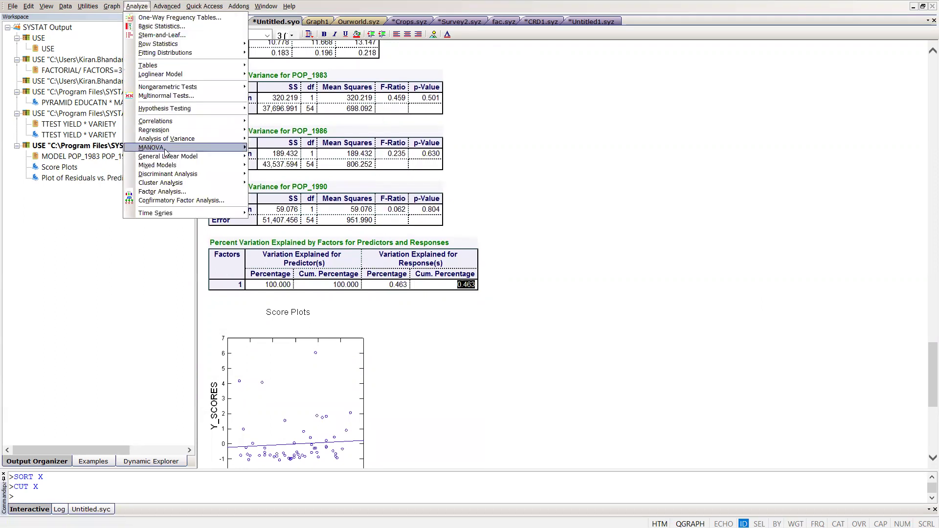
pyautogui.moveTo(166, 141)
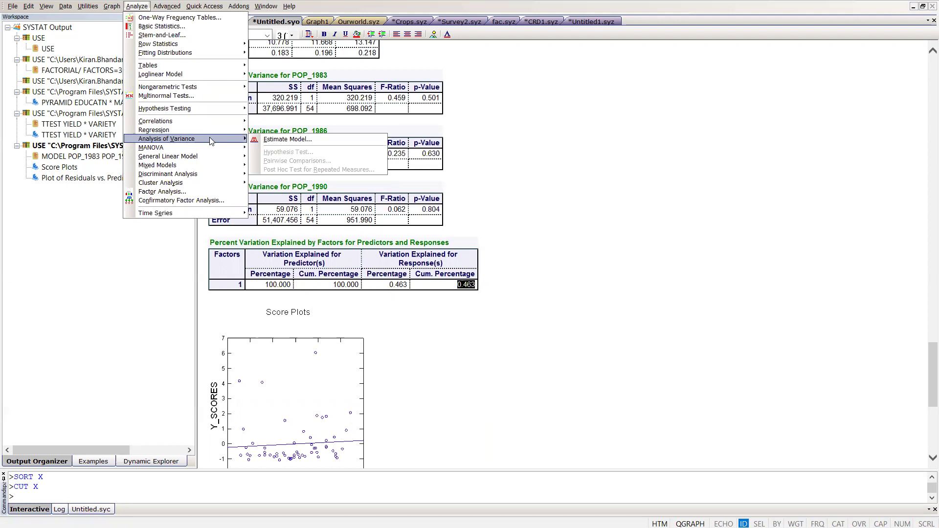
pyautogui.click(516, 308)
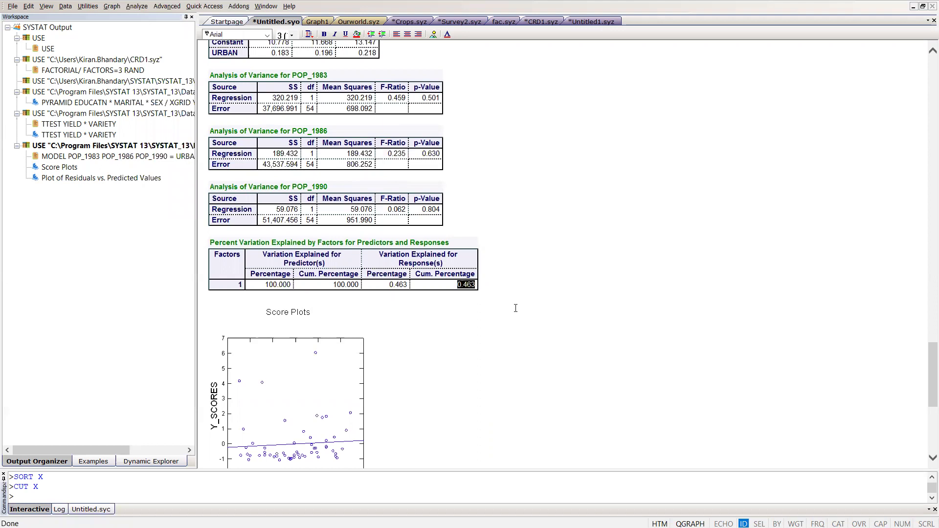
# Open the Afifi.syz data file from the Data folder
pyautogui.click(13, 6)
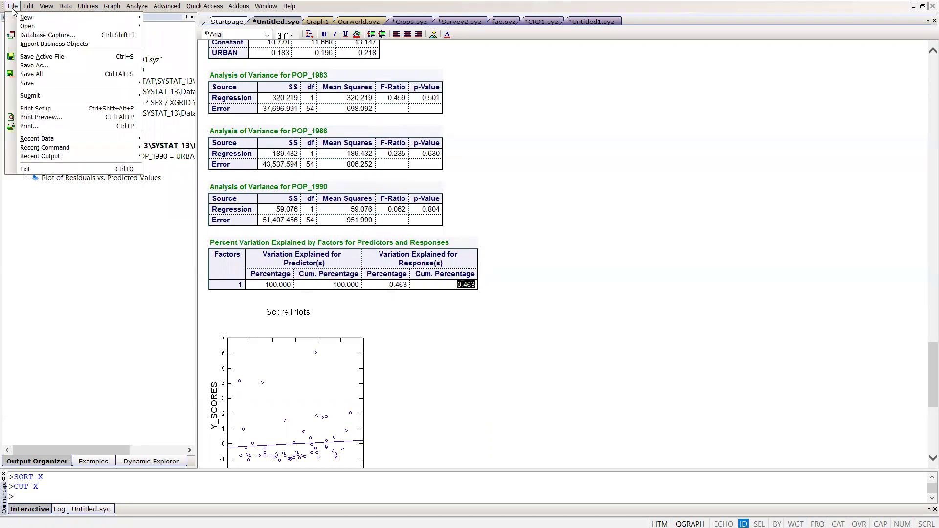
pyautogui.moveTo(132, 26)
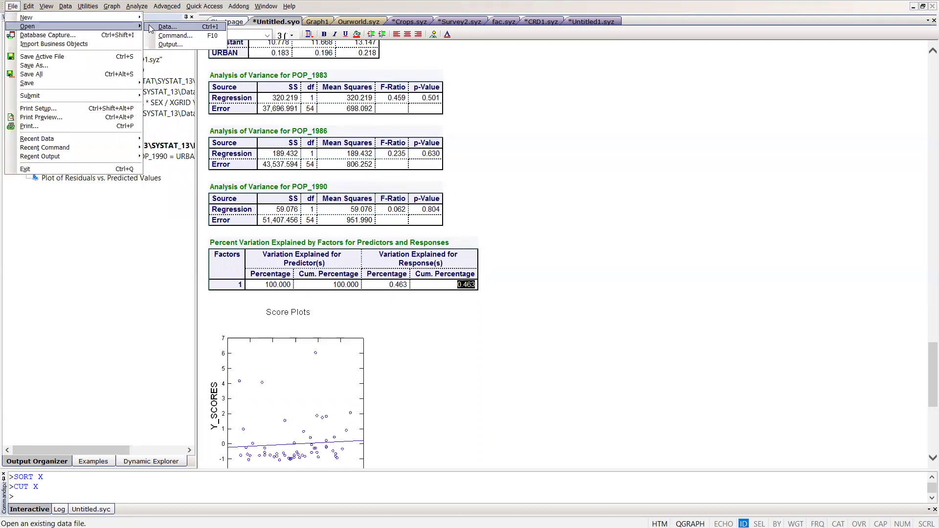
pyautogui.click(162, 27)
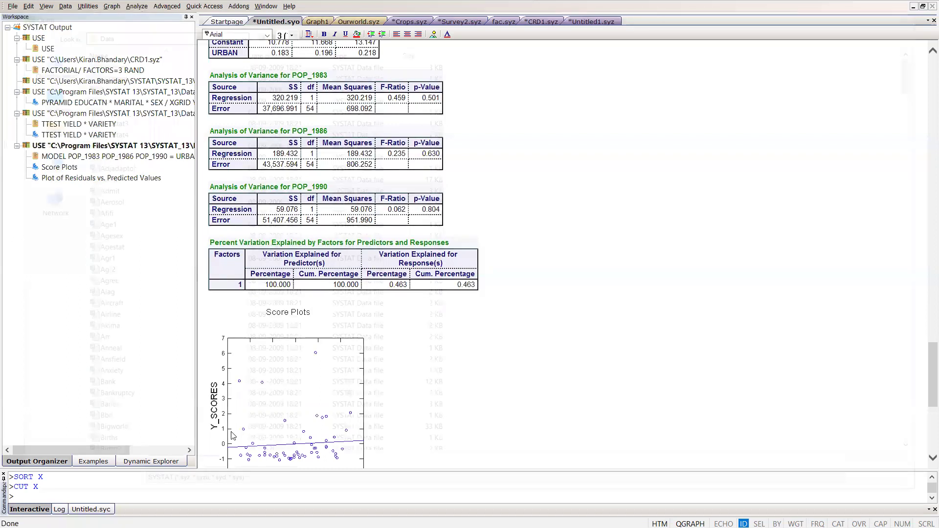
pyautogui.write('afif')
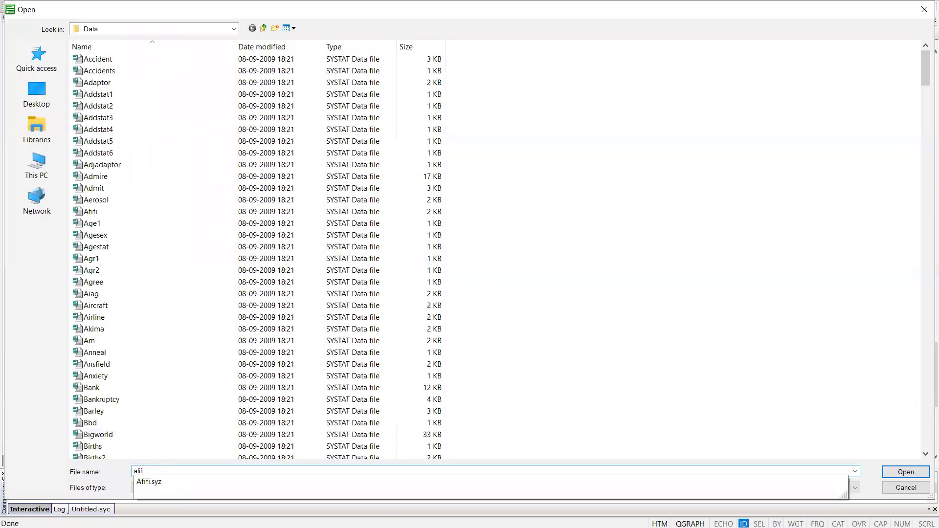
pyautogui.click(167, 484)
pyautogui.click(911, 473)
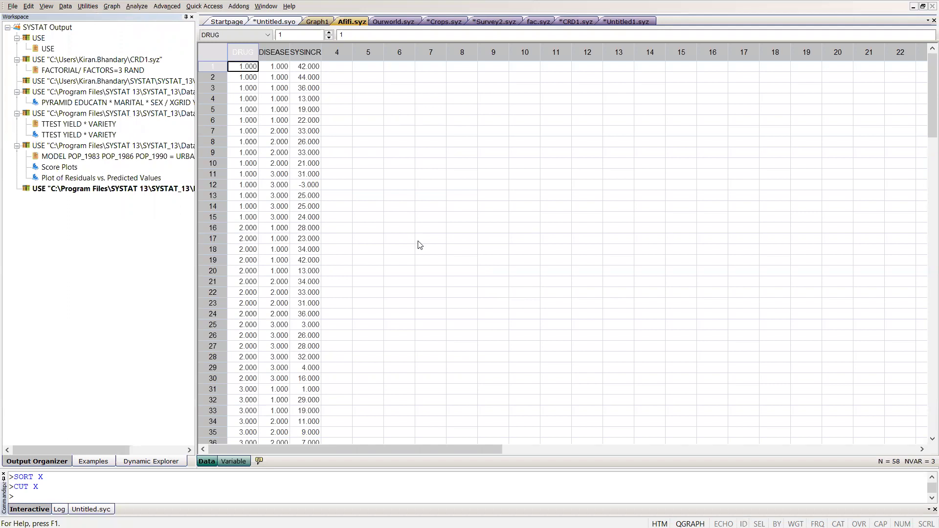
# Examine the DRUG, DISEASE and SYSINCR columns of the Afifi data as factors and response for the analysis
pyautogui.click(252, 51)
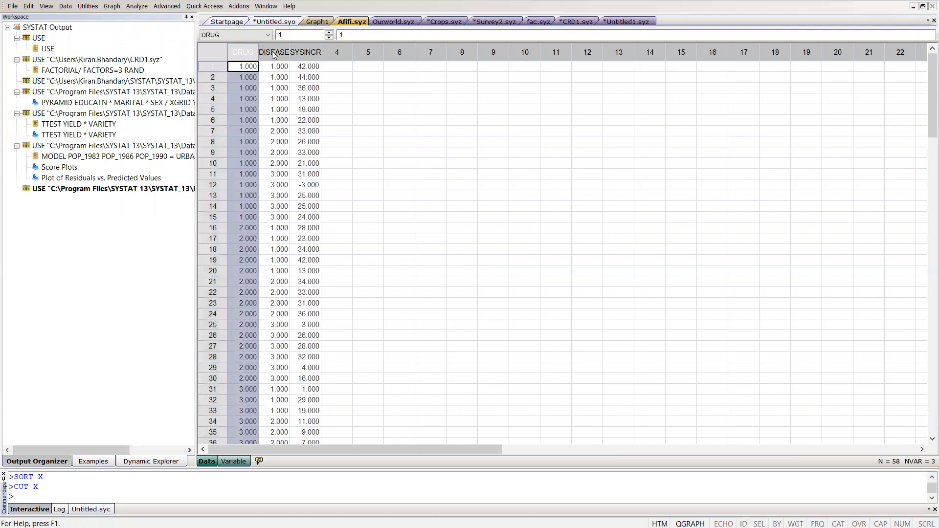
pyautogui.click(274, 53)
pyautogui.click(248, 53)
pyautogui.click(275, 53)
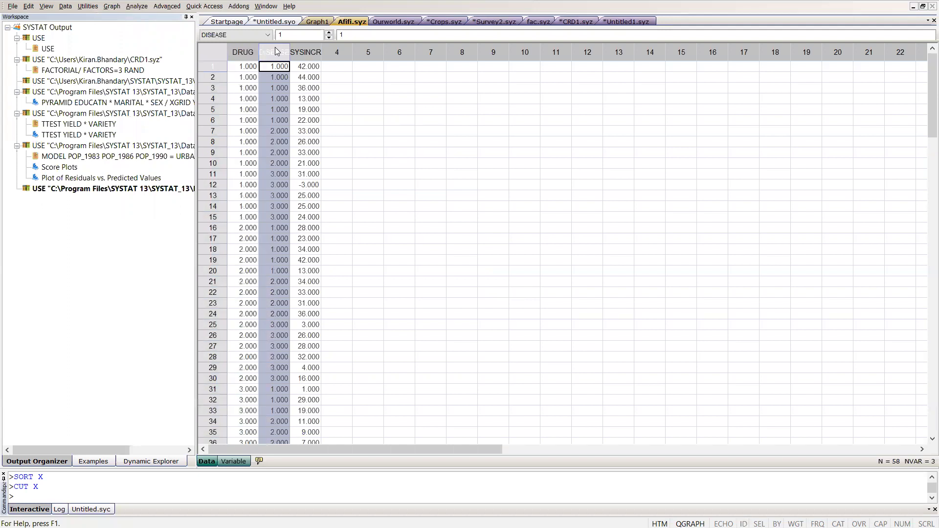
pyautogui.click(303, 54)
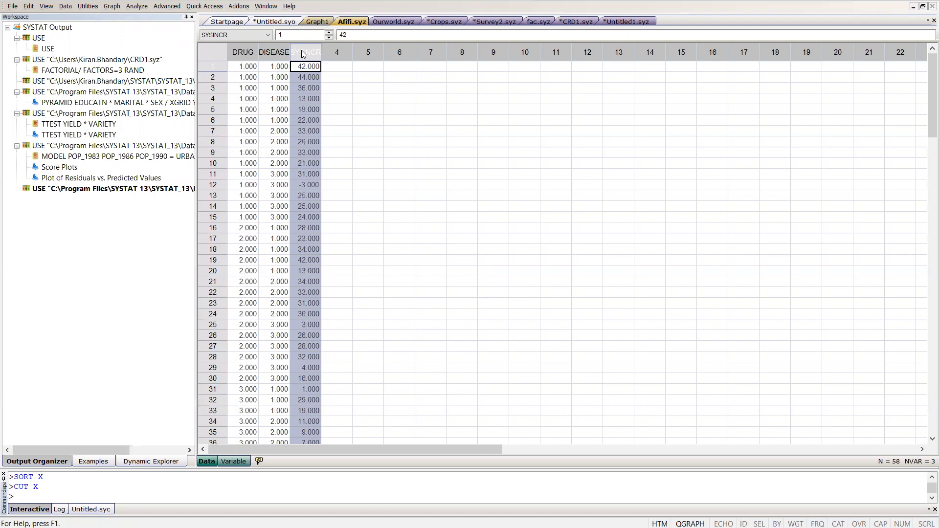
pyautogui.click(248, 52)
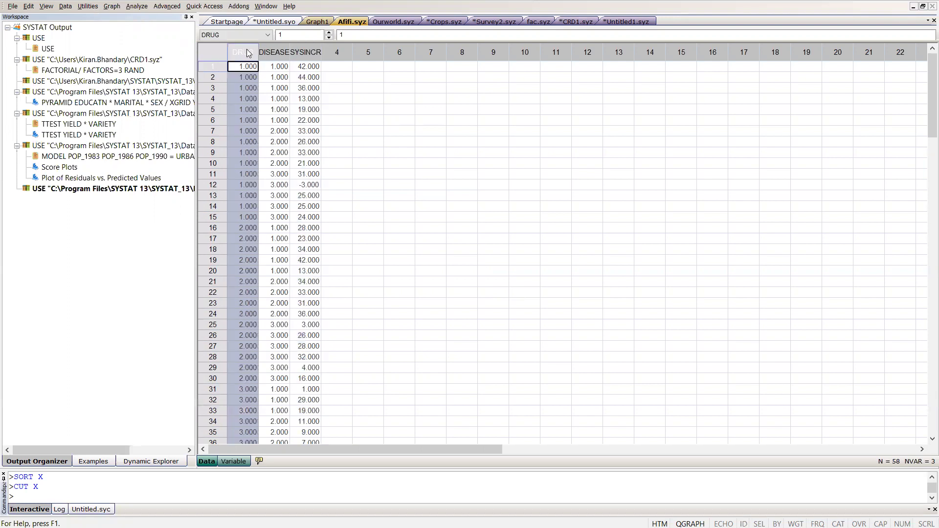
pyautogui.click(283, 55)
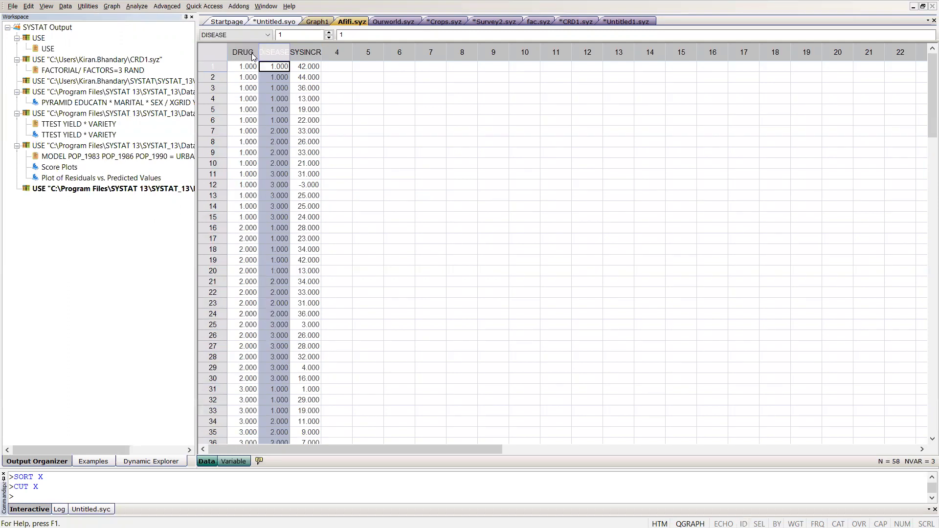
pyautogui.click(252, 57)
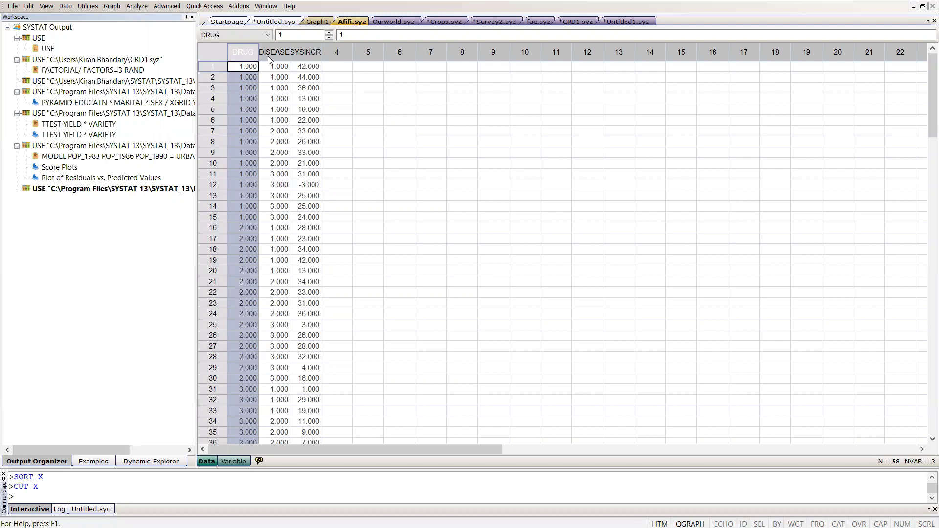
pyautogui.click(269, 57)
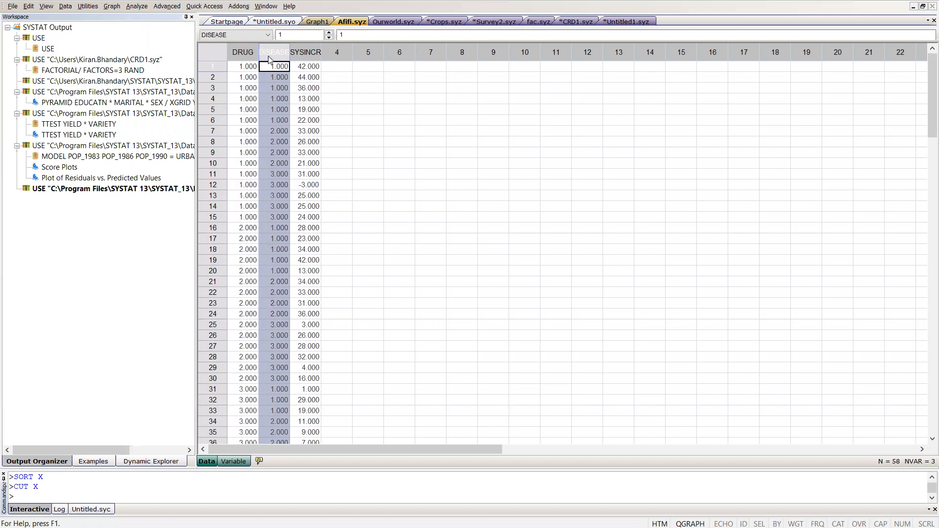
pyautogui.click(248, 54)
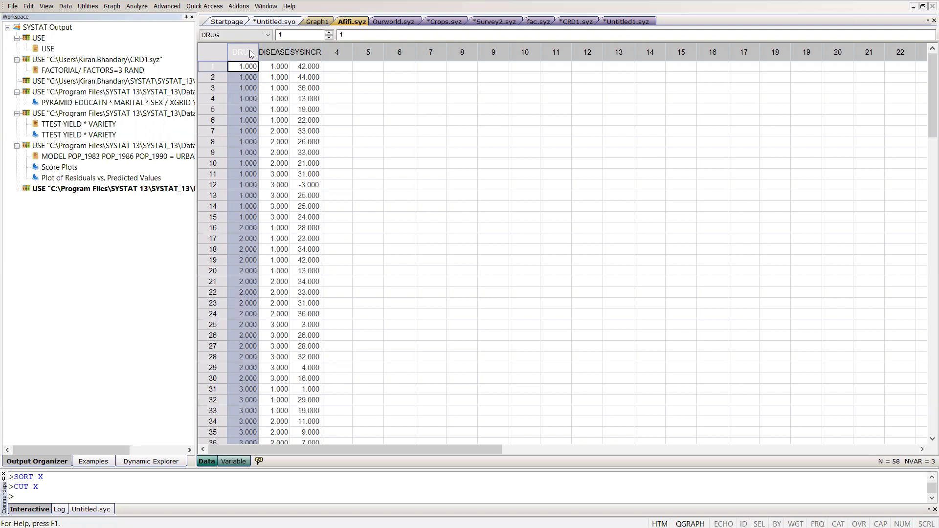
pyautogui.click(275, 54)
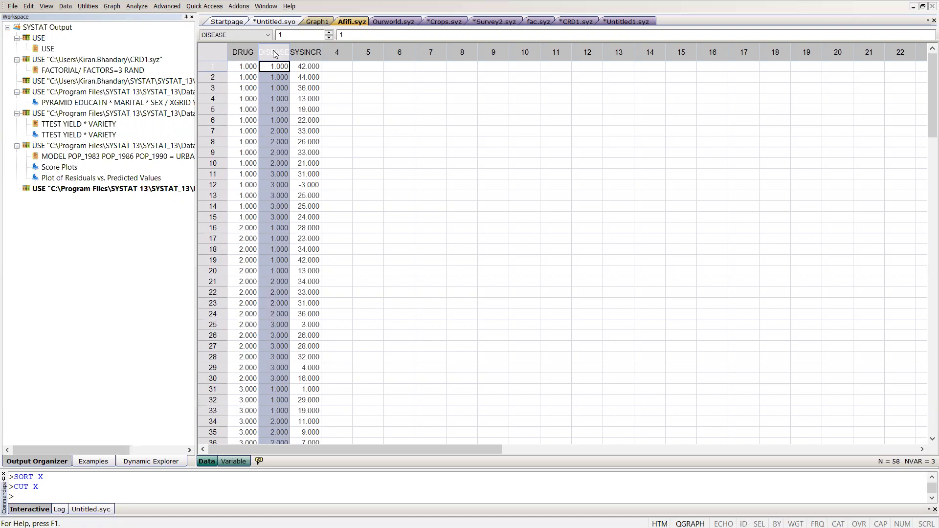
# Set up an analysis of variance model estimate with DRUG and DISEASE as factors
pyautogui.click(137, 6)
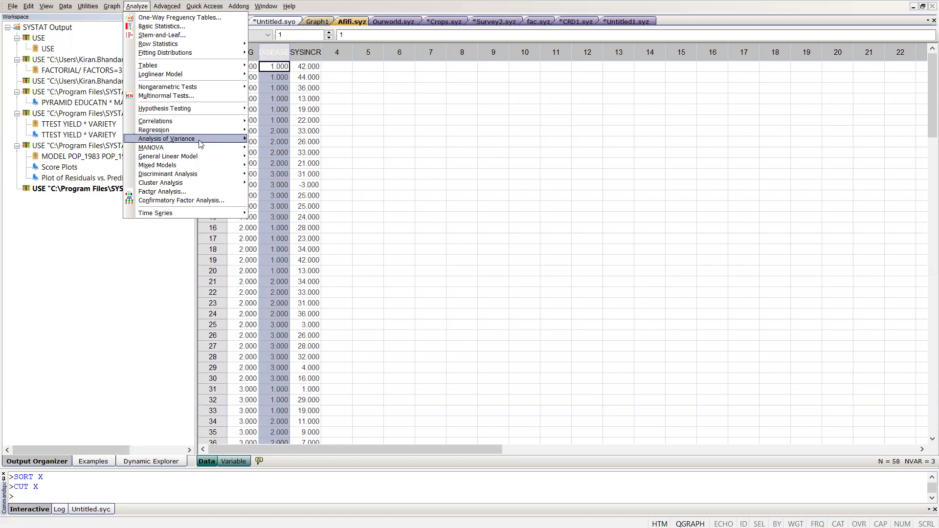
pyautogui.moveTo(230, 143)
pyautogui.click(279, 140)
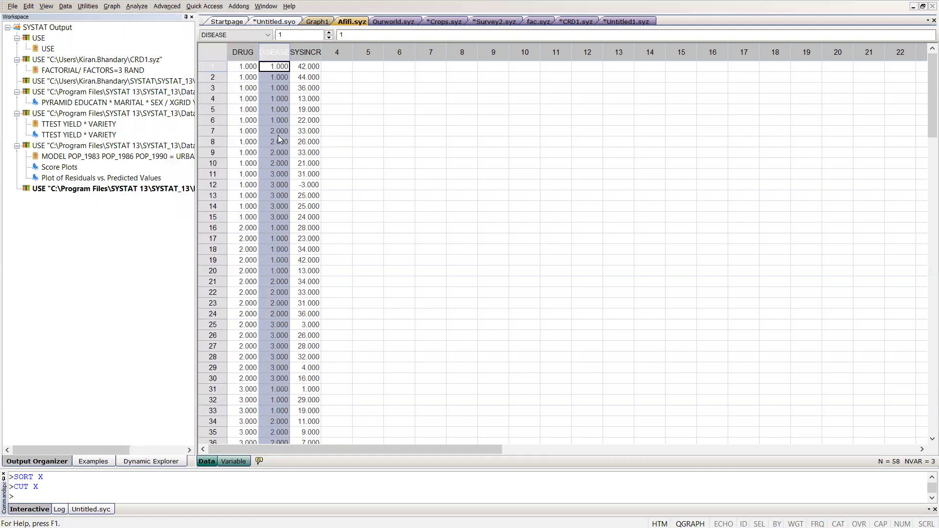
pyautogui.click(399, 182)
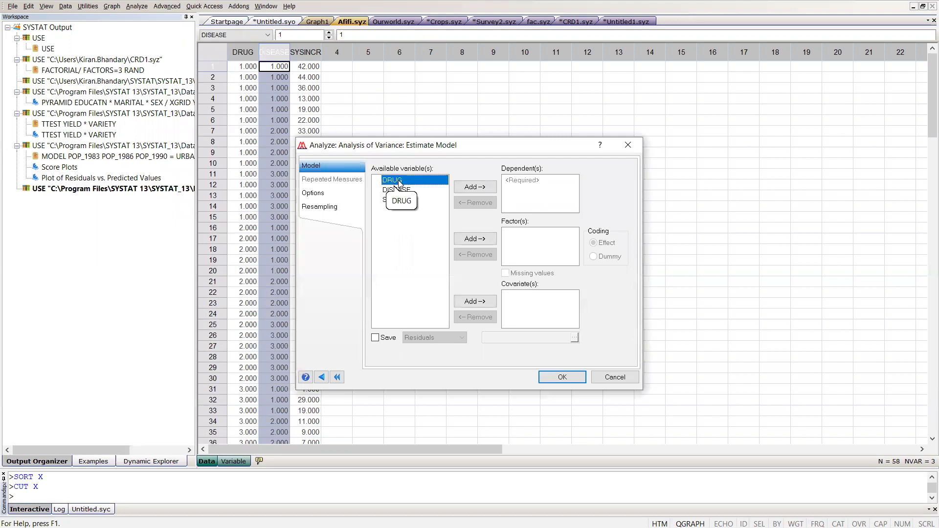
pyautogui.keyDown('shift'); pyautogui.click(397, 190); pyautogui.keyUp('shift')
pyautogui.click(482, 242)
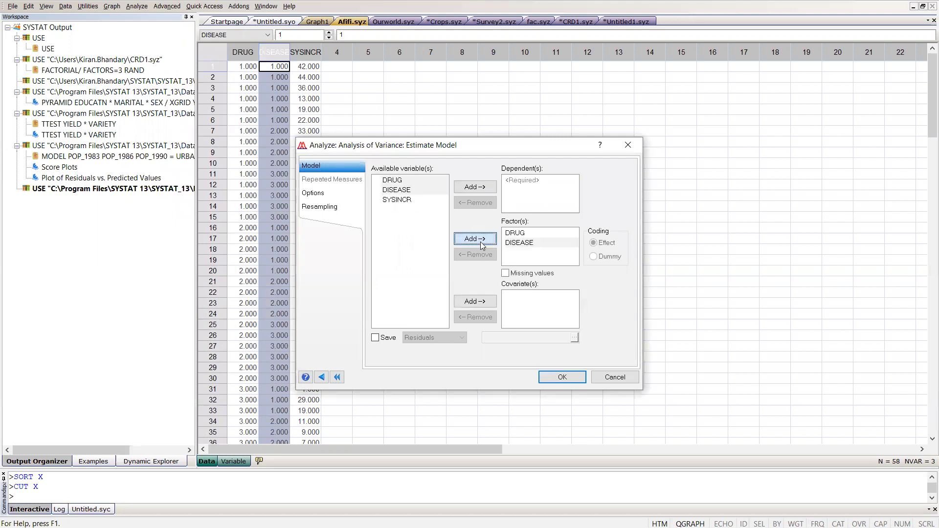
# Add SYSINCR as the dependent variable and run the analysis of variance with effect coding
pyautogui.click(415, 200)
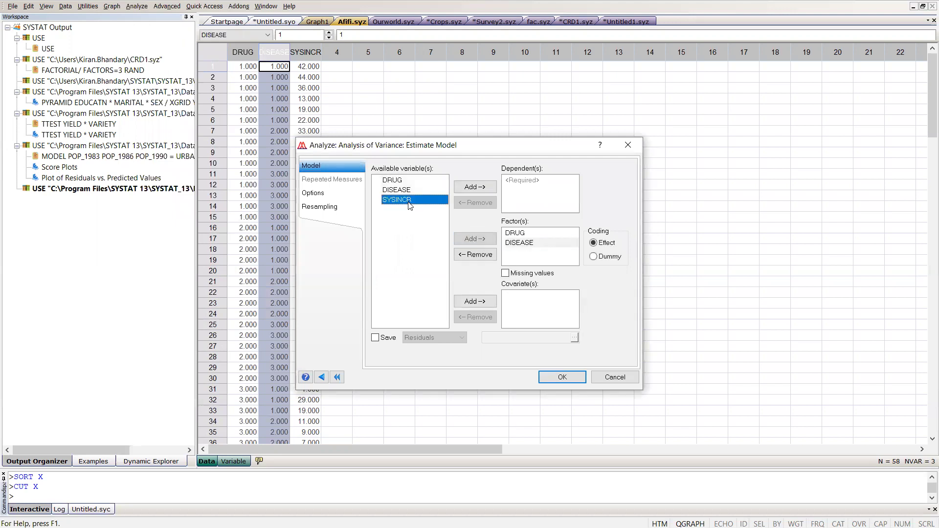
pyautogui.click(477, 189)
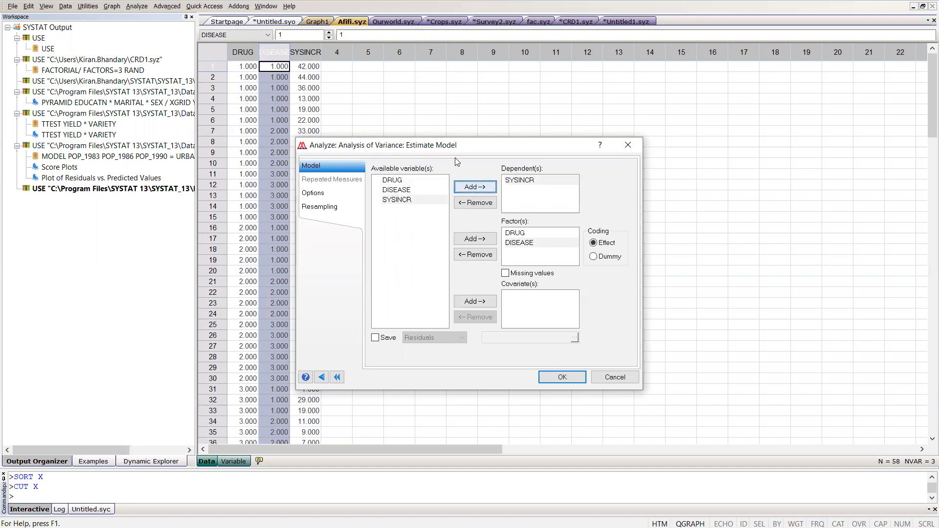
pyautogui.moveTo(446, 153); pyautogui.dragTo(431, 162)
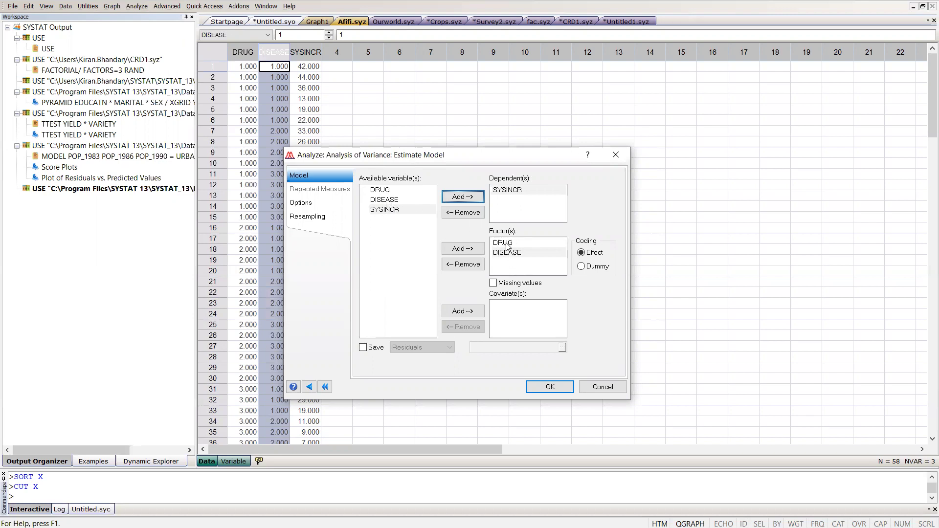
pyautogui.click(552, 386)
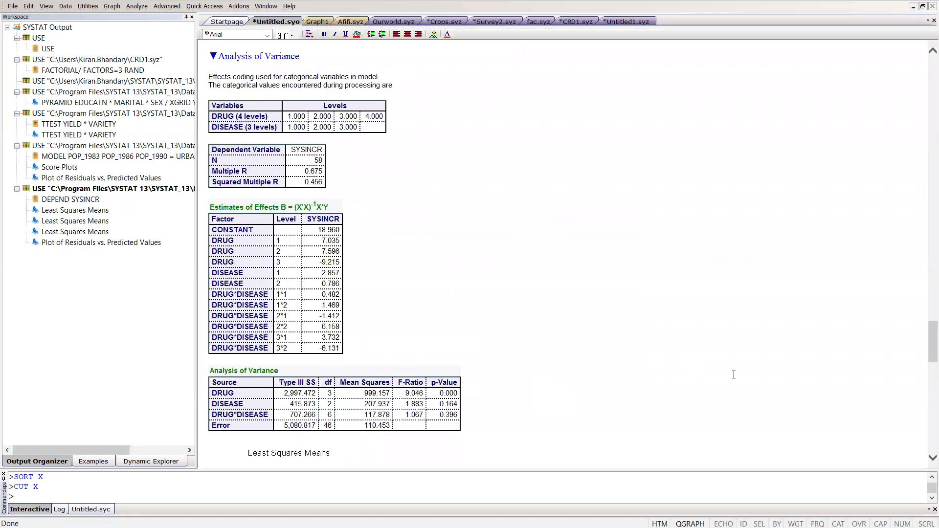
# Examine the p-values of DRUG, DISEASE and their interaction in the analysis of variance table
pyautogui.scroll(-3, 926, 465)
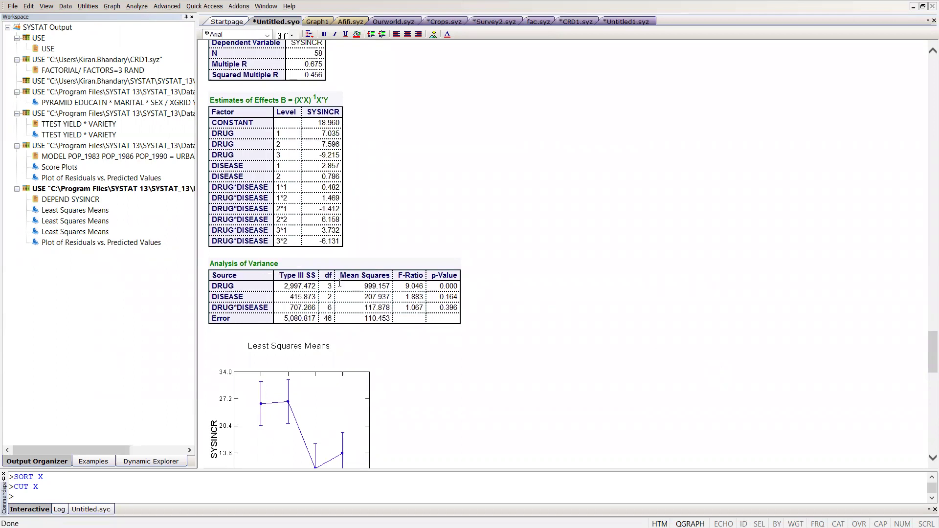
pyautogui.moveTo(440, 286); pyautogui.dragTo(456, 285)
pyautogui.moveTo(224, 298); pyautogui.dragTo(446, 312)
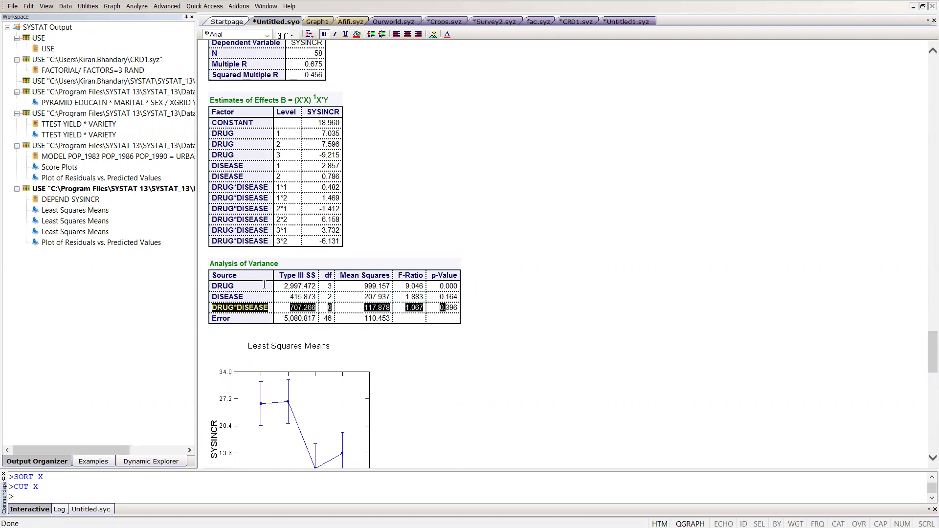
pyautogui.moveTo(460, 286); pyautogui.dragTo(212, 289)
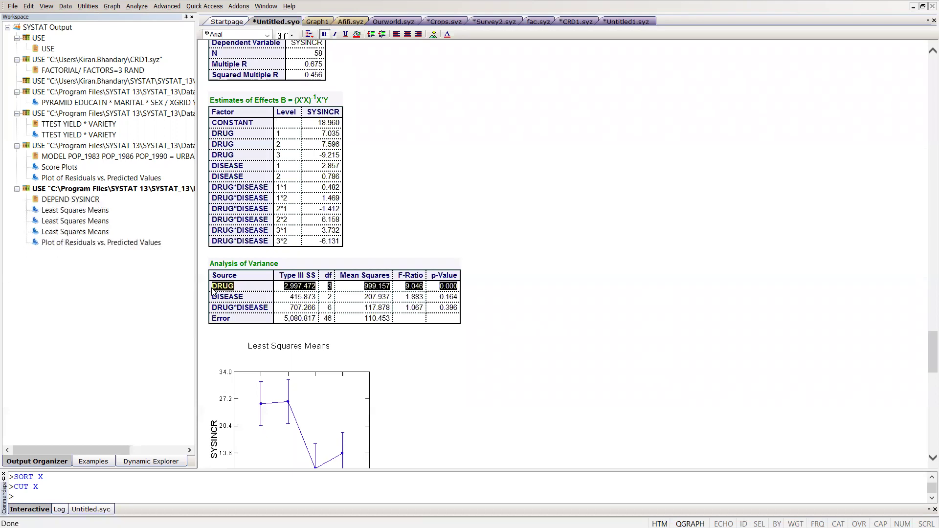
# Run pairwise comparisons on the DRUG effect using the Tukey test with equal variances and 0.95 confidence
pyautogui.click(137, 7)
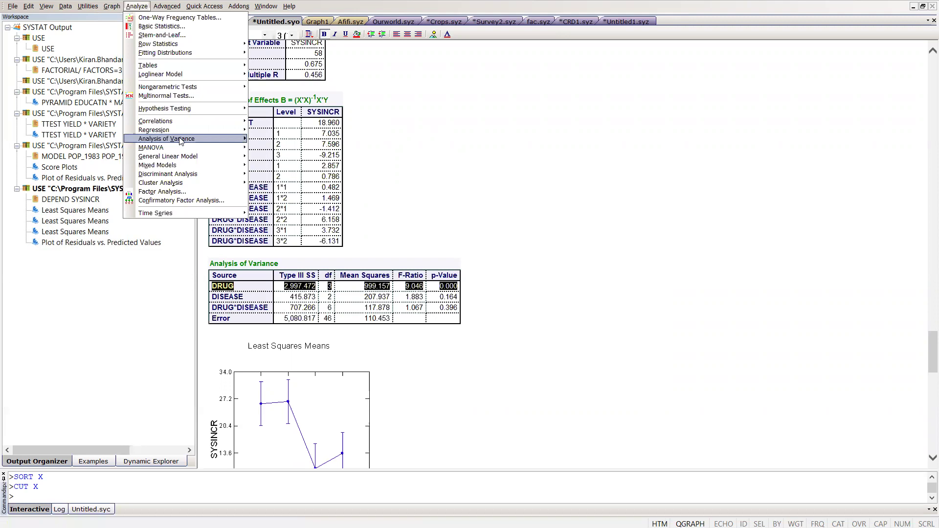
pyautogui.moveTo(212, 139)
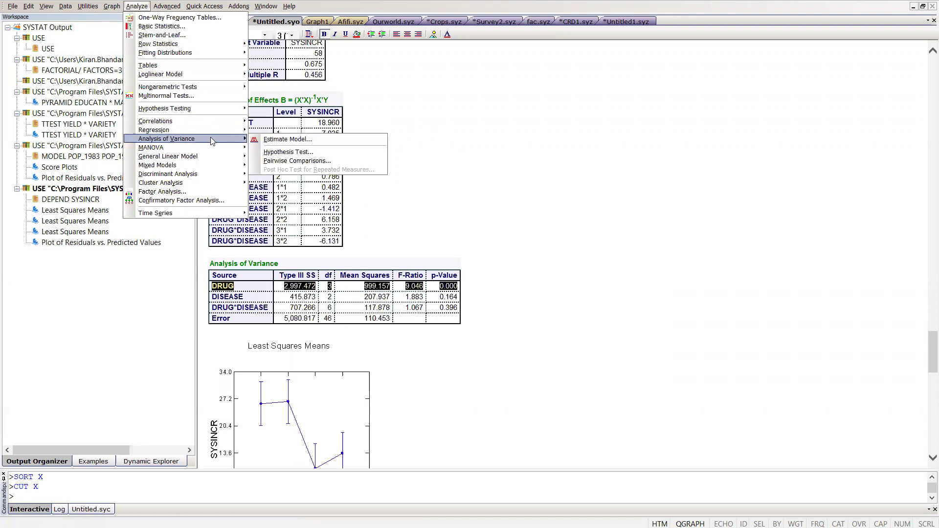
pyautogui.click(294, 161)
pyautogui.click(368, 179)
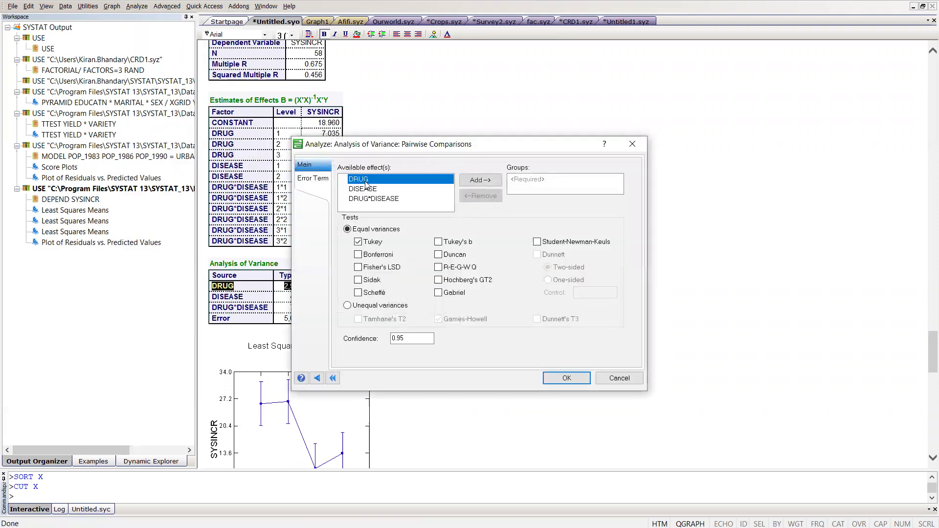
pyautogui.click(479, 181)
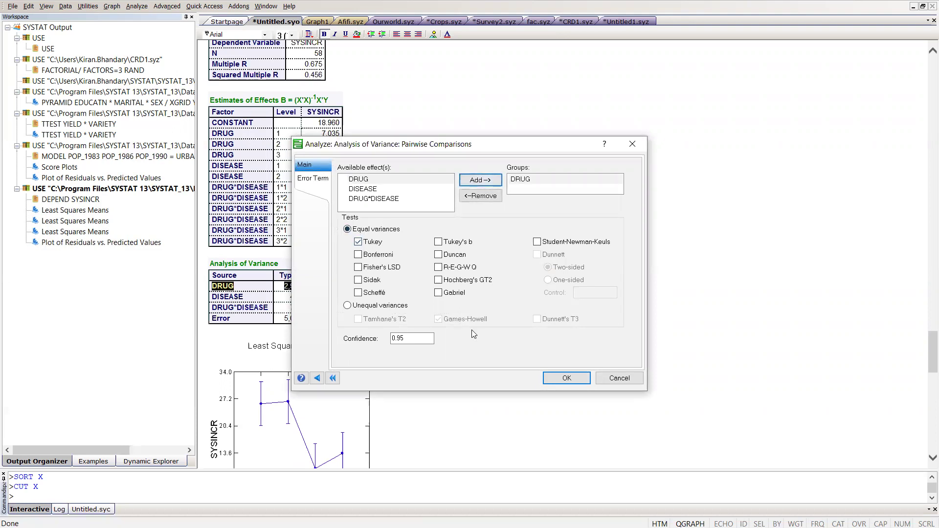
pyautogui.click(566, 380)
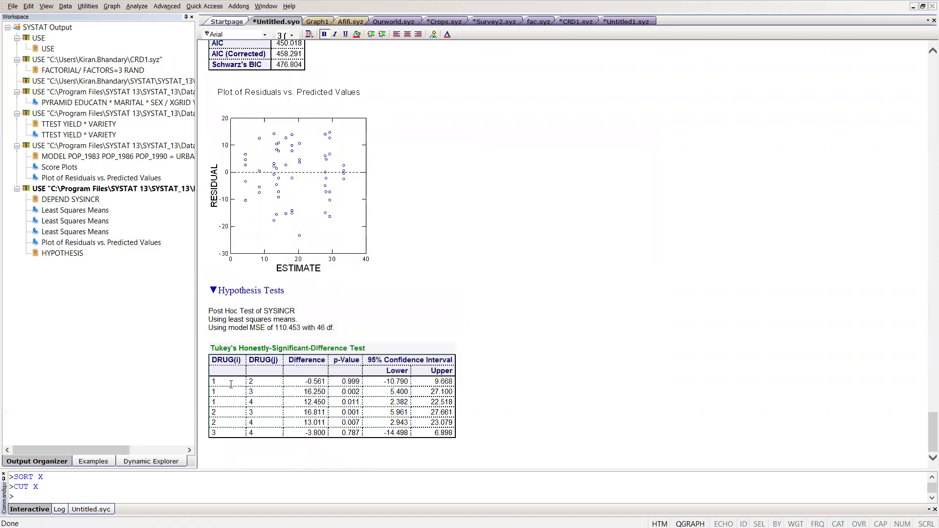
# Examine the Tukey test p-values for the drug pairs 1 and 2, and 3 and 4
pyautogui.doubleClick(215, 382)
pyautogui.moveTo(346, 382); pyautogui.dragTo(371, 380)
pyautogui.moveTo(212, 434); pyautogui.dragTo(262, 435)
pyautogui.moveTo(341, 431); pyautogui.dragTo(361, 433)
pyautogui.click(138, 7)
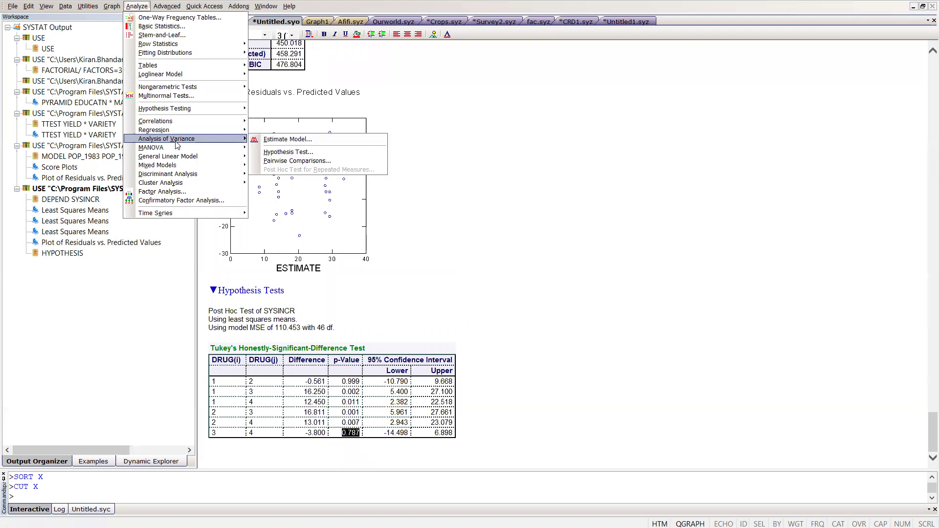
pyautogui.moveTo(178, 148)
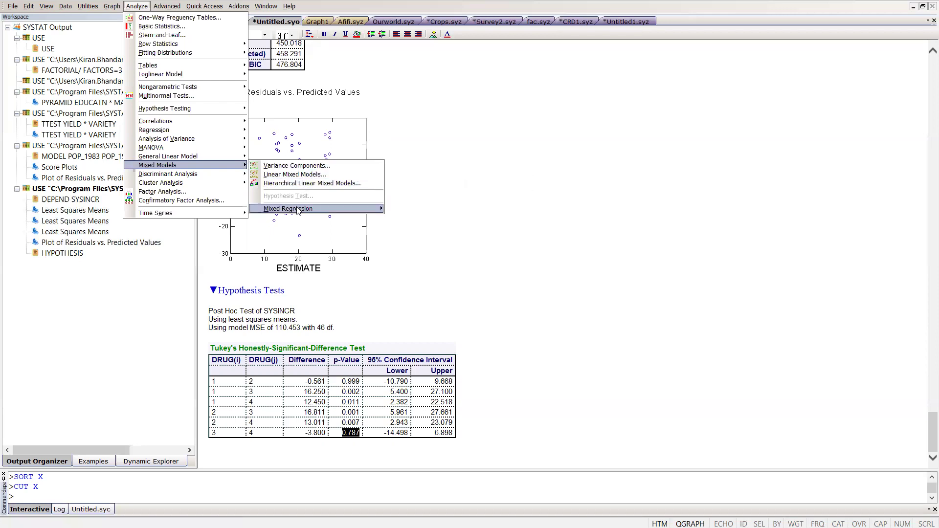
pyautogui.moveTo(302, 210)
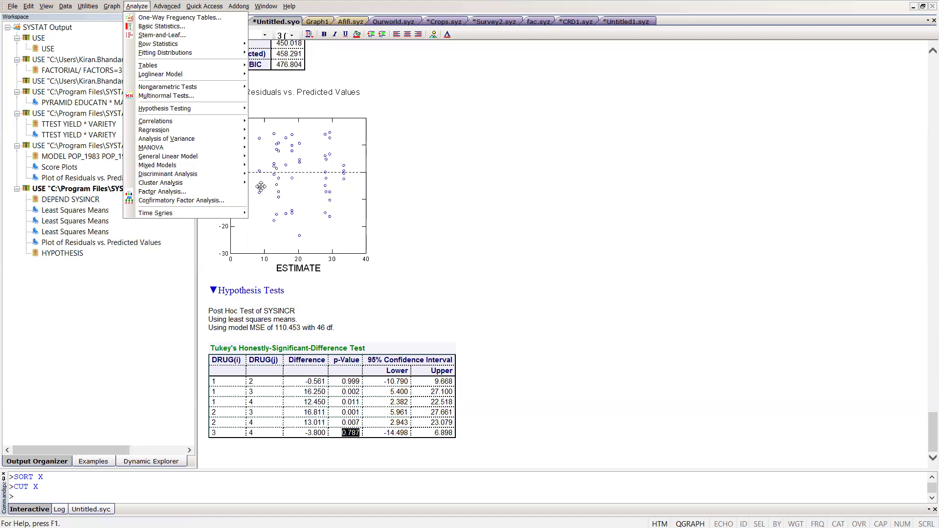
pyautogui.click(198, 192)
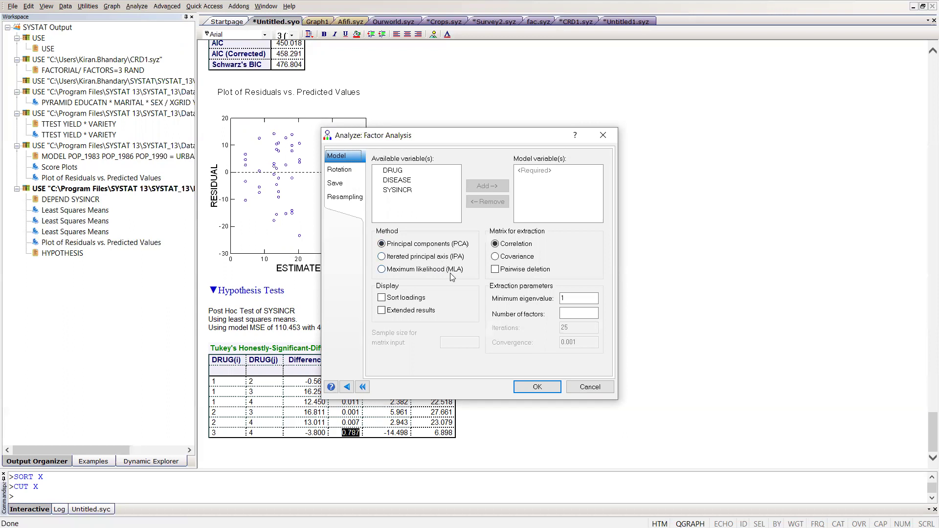
pyautogui.click(603, 136)
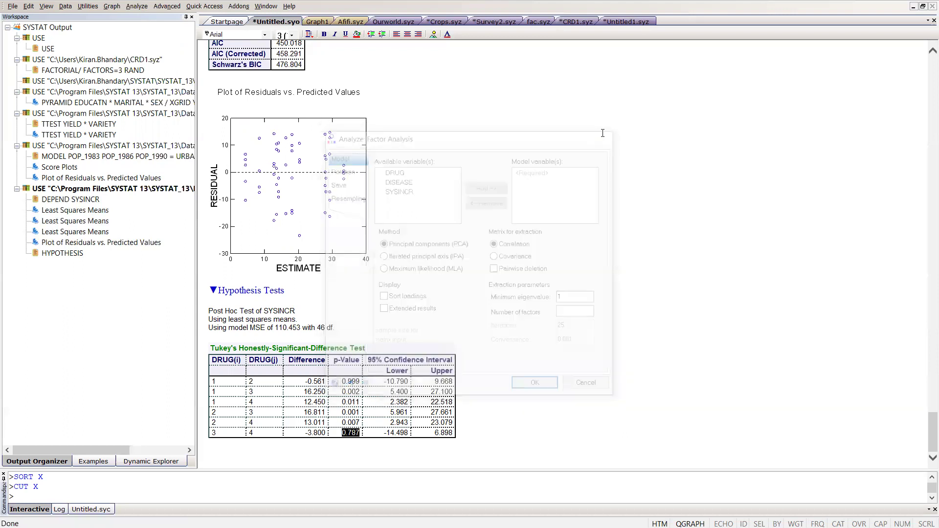
# Make Ourworld.syz the active data file
pyautogui.click(402, 22)
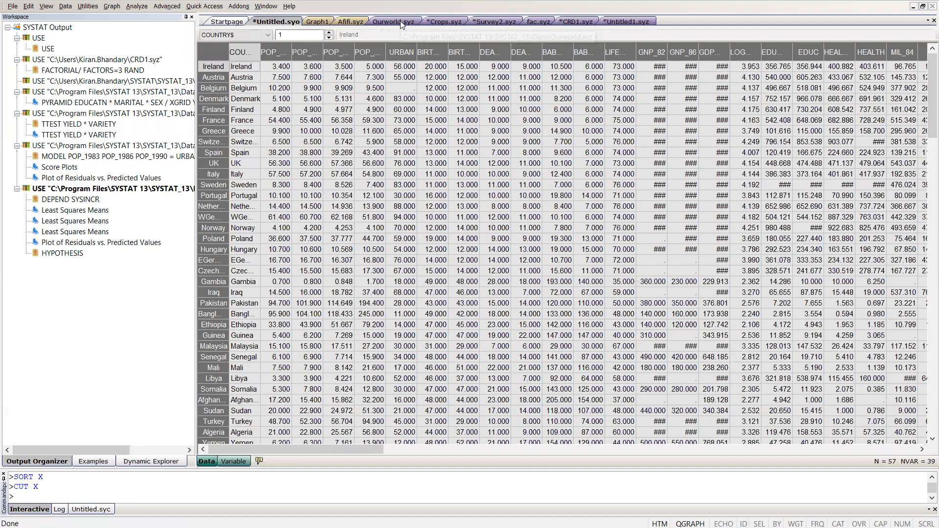
pyautogui.rightClick(404, 23)
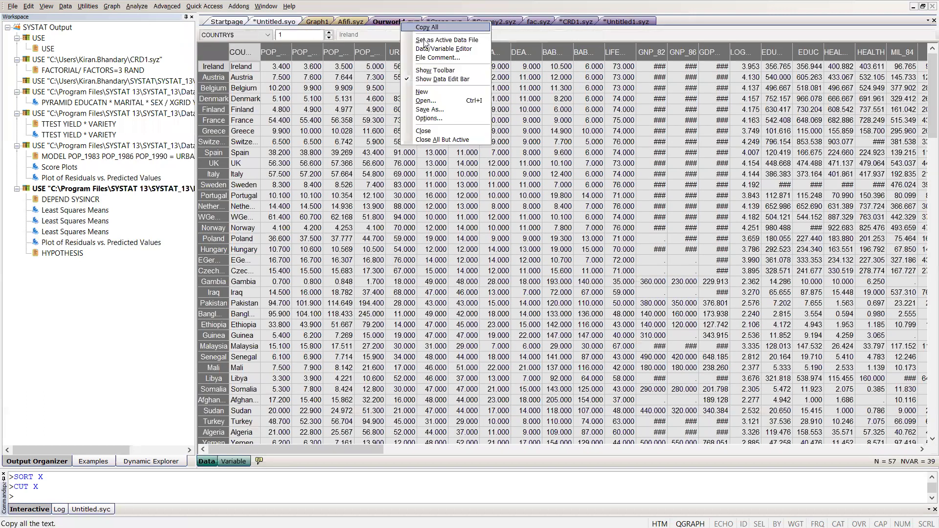
pyautogui.click(425, 39)
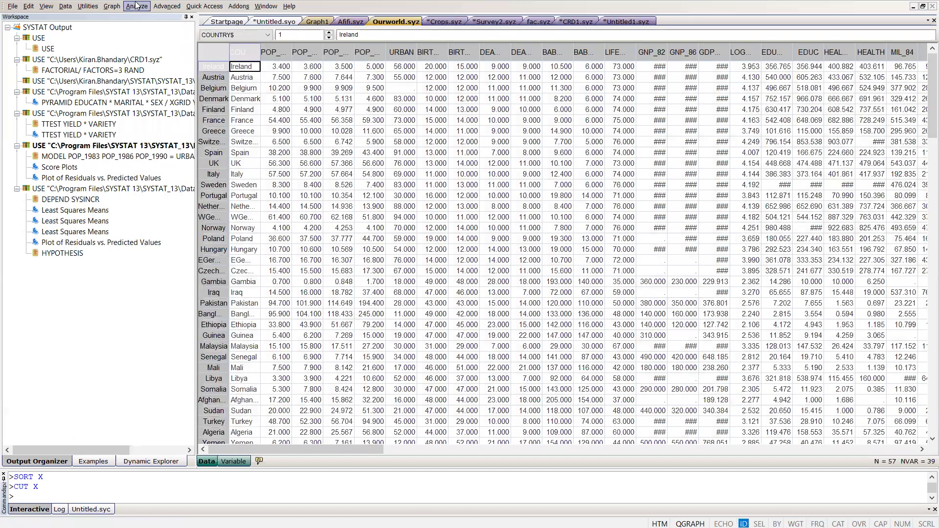
# Set up a factor analysis with POP_1983, POP_1986, POP_1990, POP_2020 and URBAN as model variables
pyautogui.click(136, 6)
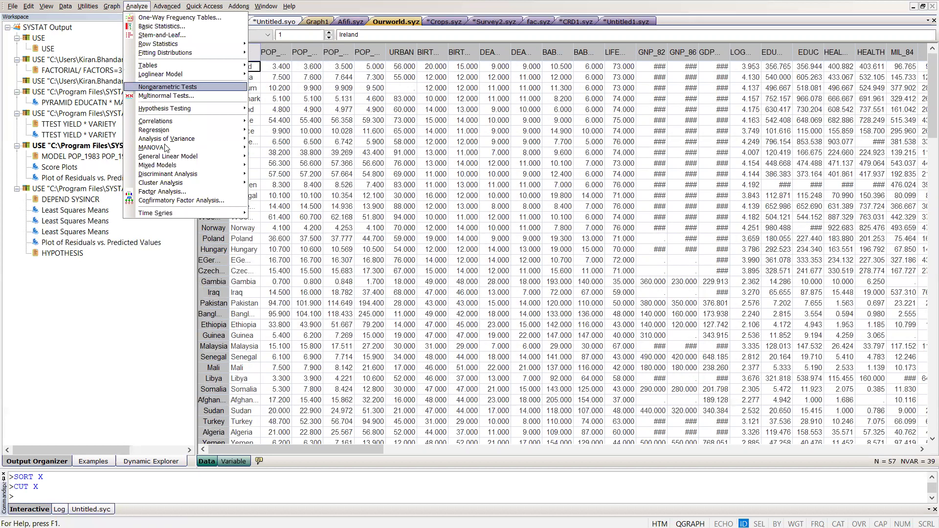
pyautogui.click(161, 191)
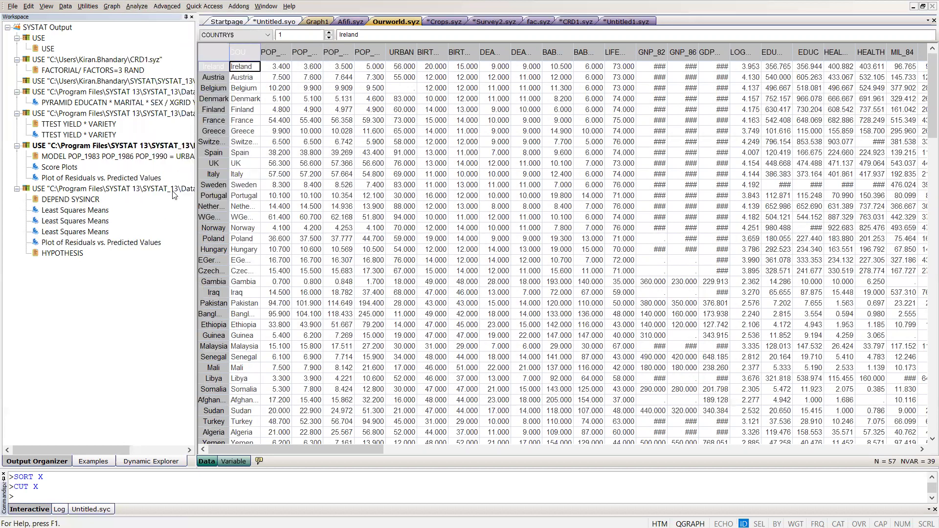
pyautogui.click(406, 172)
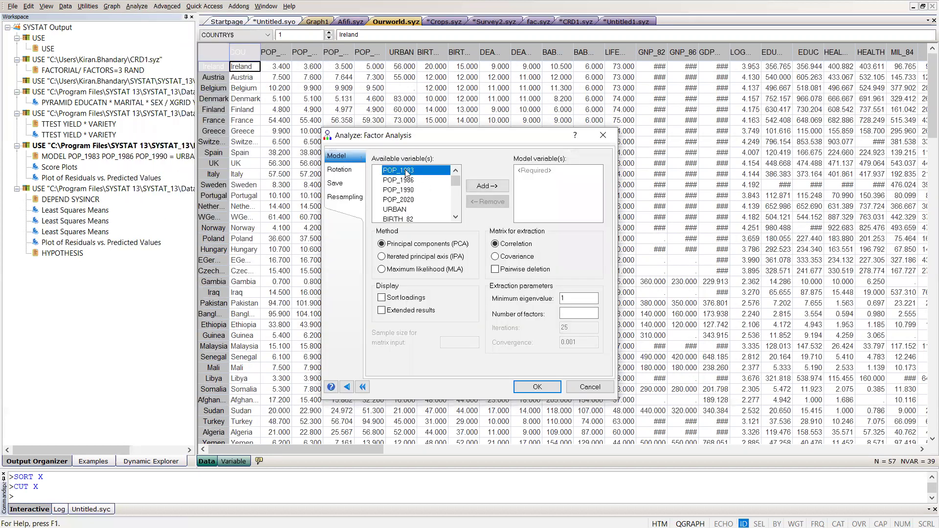
pyautogui.hotkey('shift', 'Down')
pyautogui.hotkey('shift', 'Down')
pyautogui.hotkey('shift', 'Down')
pyautogui.hotkey('shift', 'Down')
pyautogui.click(481, 187)
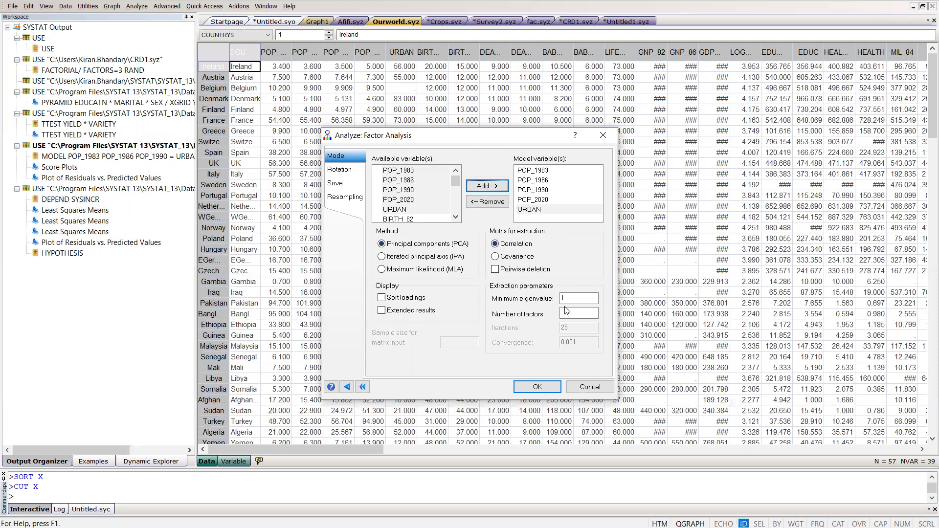
# Enable pairwise deletion, sorted loadings and extended results for the factor analysis
pyautogui.click(495, 270)
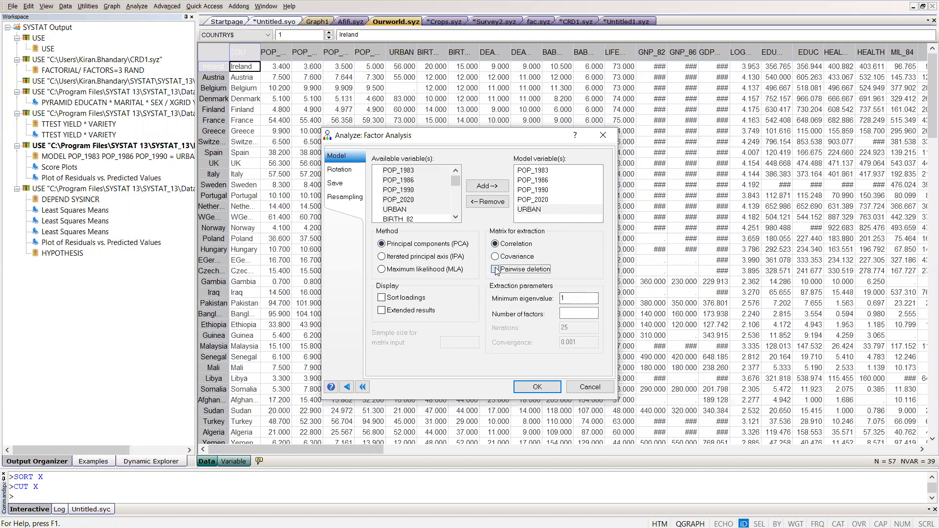
pyautogui.click(382, 298)
pyautogui.click(382, 311)
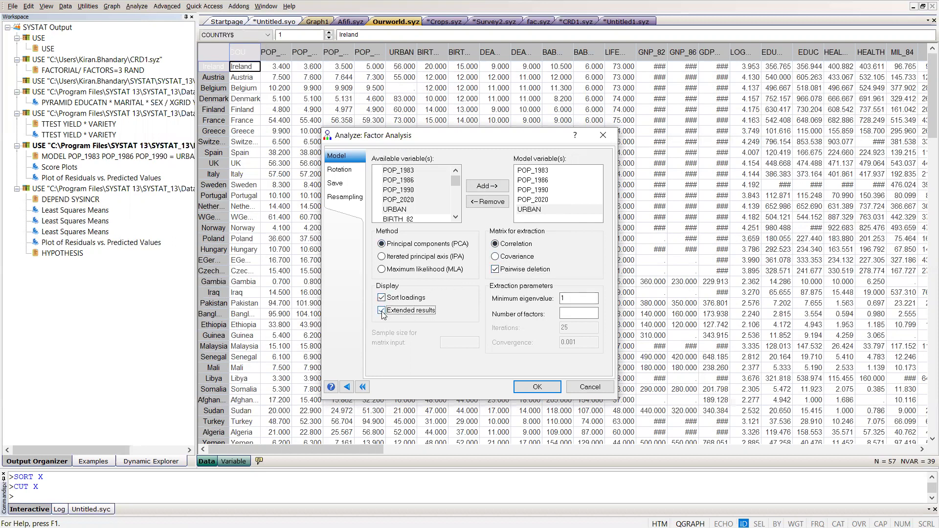
# Choose to save the eigenvectors to a file named iytt and run the factor analysis without rotation or resampling
pyautogui.click(342, 172)
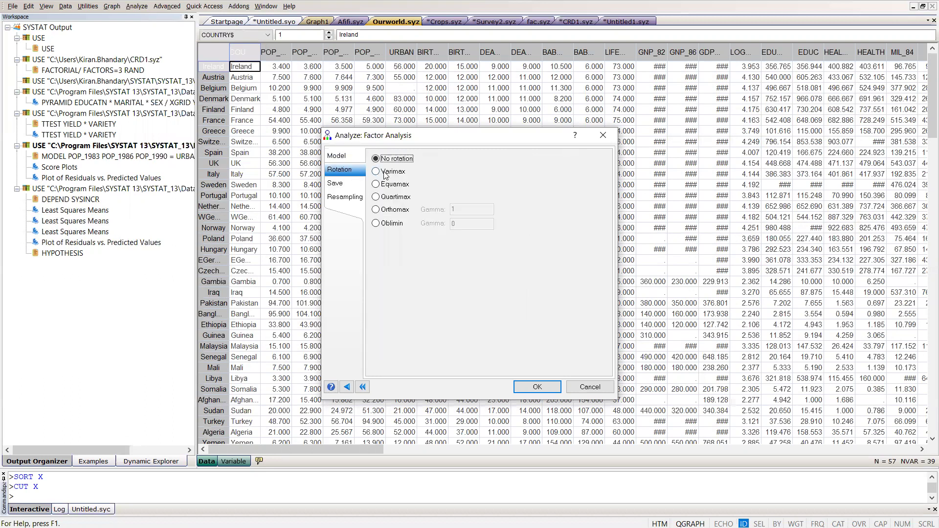
pyautogui.click(339, 185)
pyautogui.click(377, 223)
pyautogui.click(426, 270)
pyautogui.write('iytt')
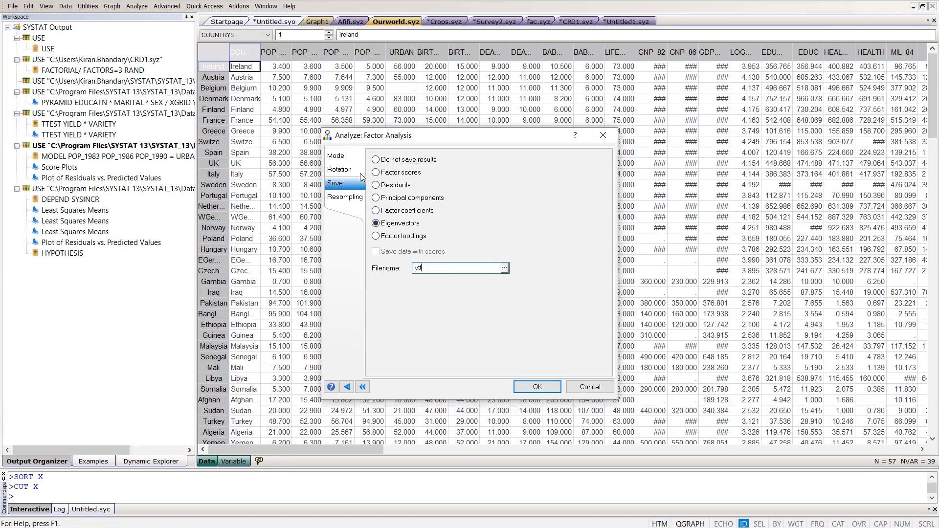
pyautogui.click(356, 198)
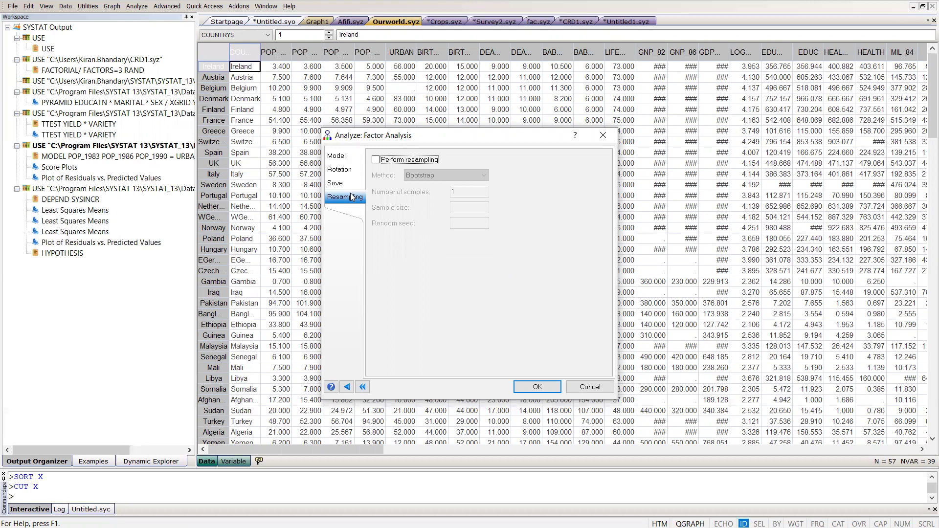
pyautogui.click(341, 160)
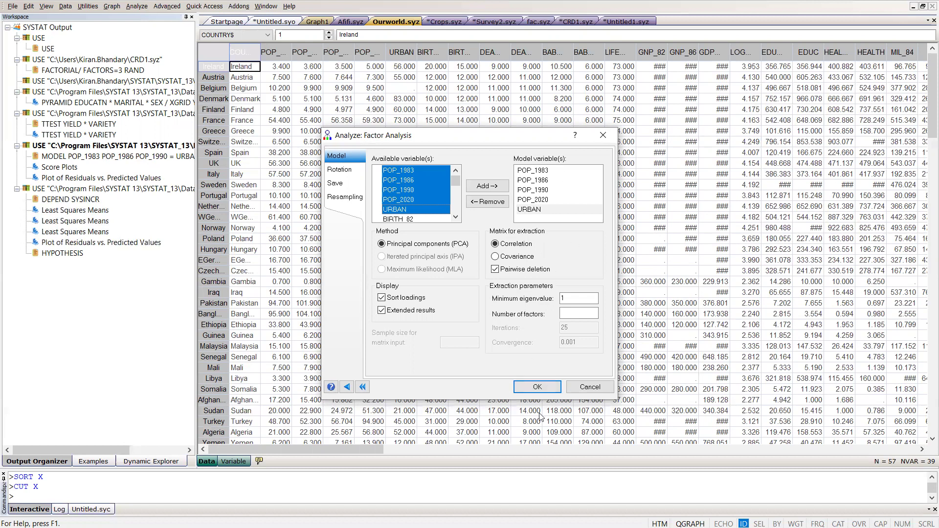
pyautogui.click(537, 387)
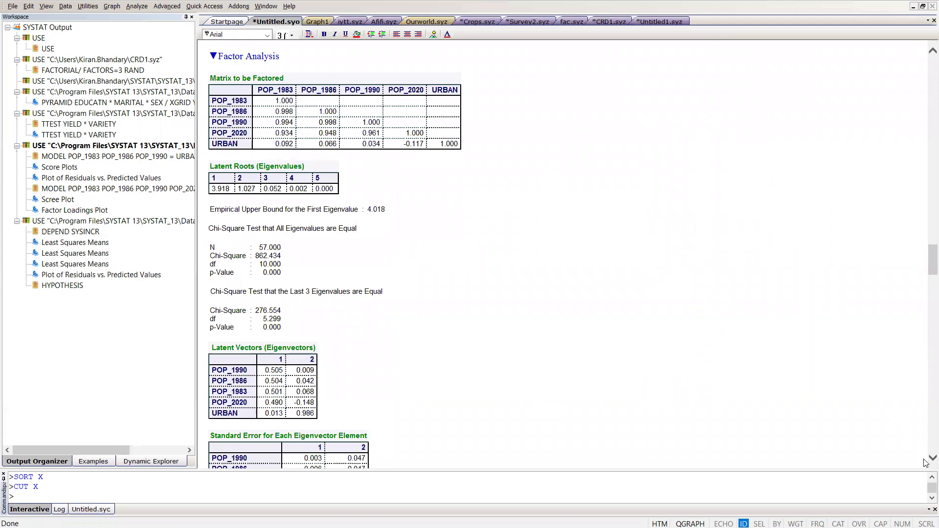
# Review the factor analysis tables and plots, and open the scree plot in the graph window
pyautogui.scroll(-10, 924, 463)
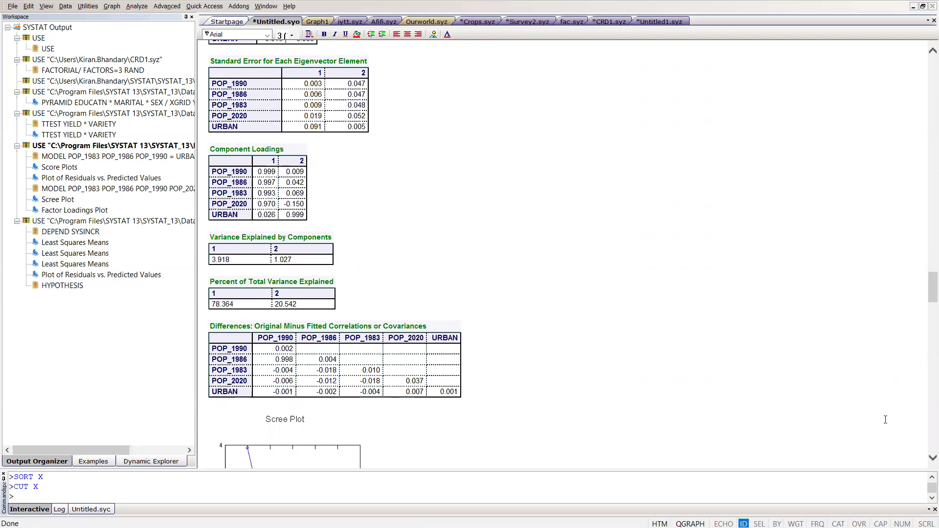
pyautogui.scroll(-5, 926, 458)
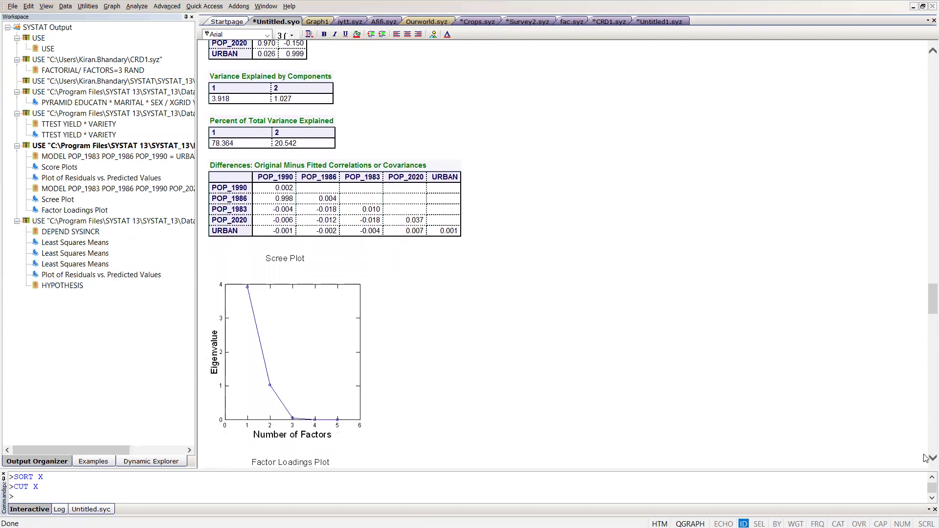
pyautogui.scroll(-7, 926, 458)
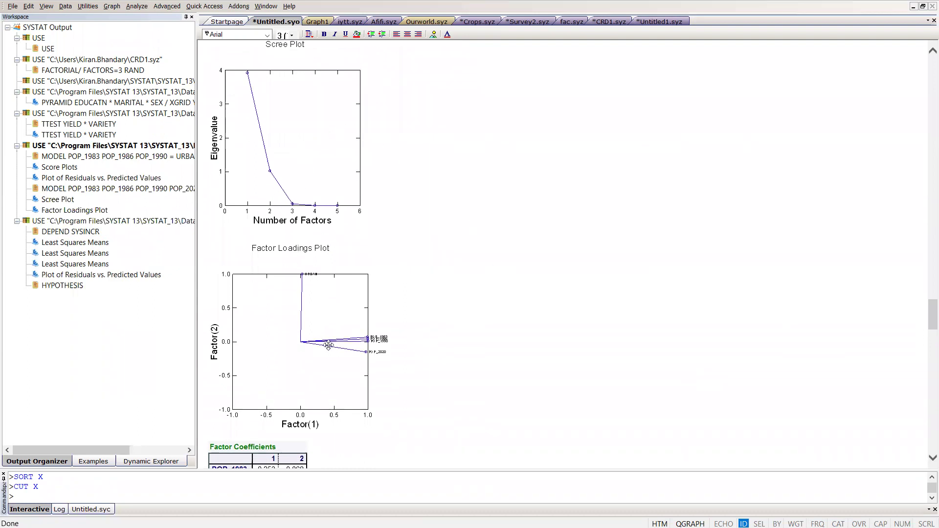
pyautogui.doubleClick(310, 141)
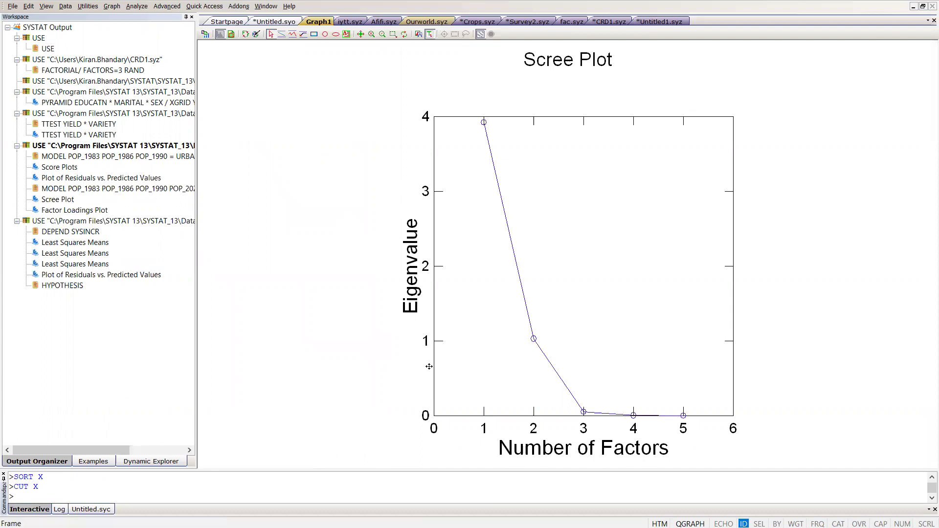
pyautogui.click(131, 8)
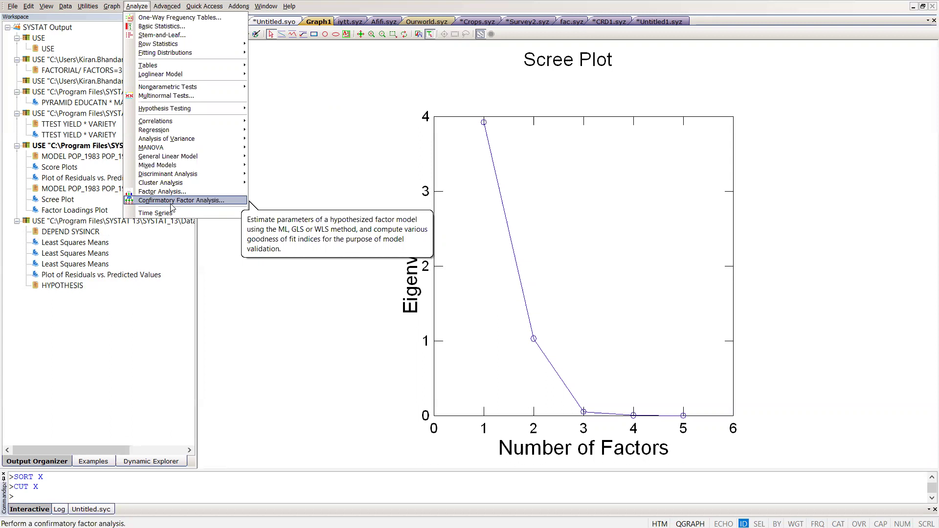
pyautogui.moveTo(164, 213)
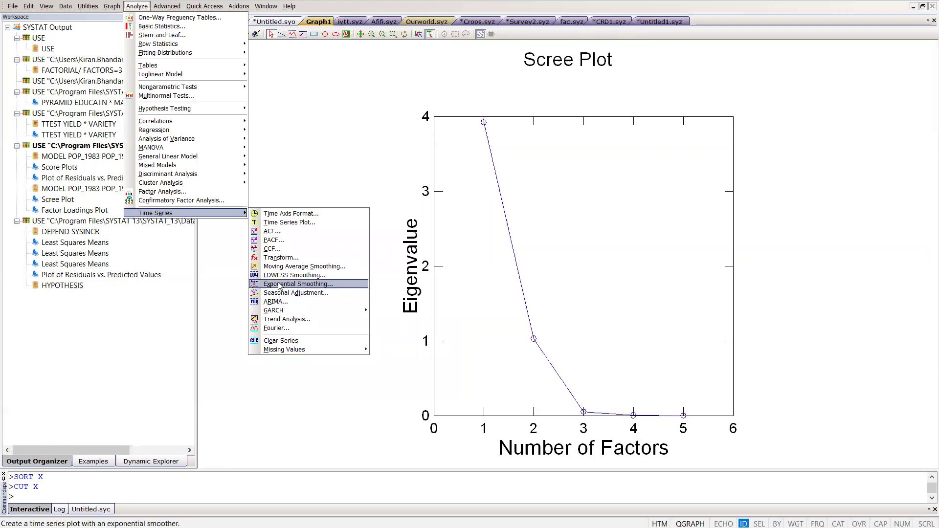
pyautogui.moveTo(302, 309)
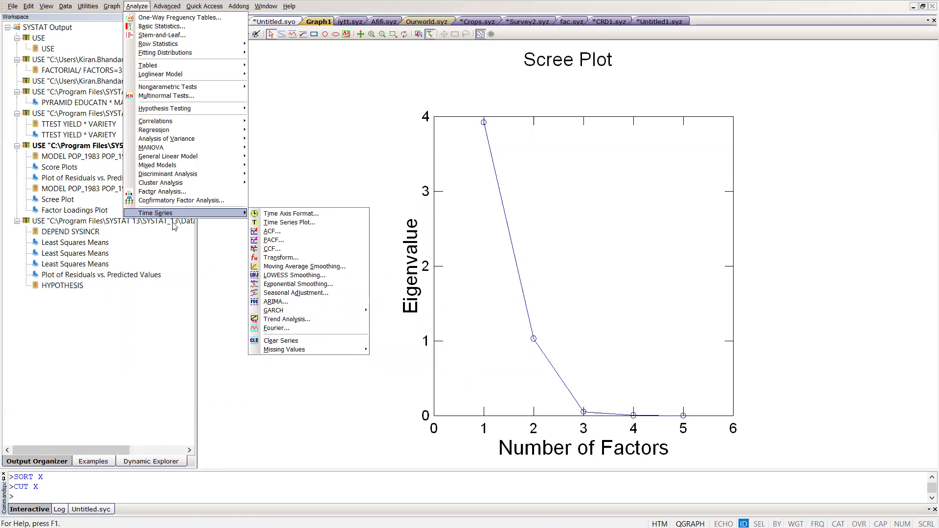
pyautogui.click(131, 9)
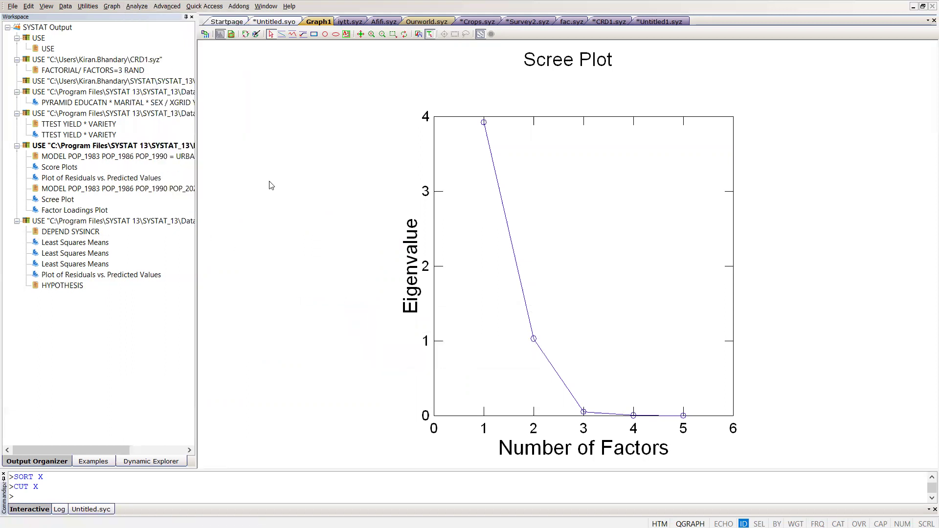
pyautogui.click(168, 7)
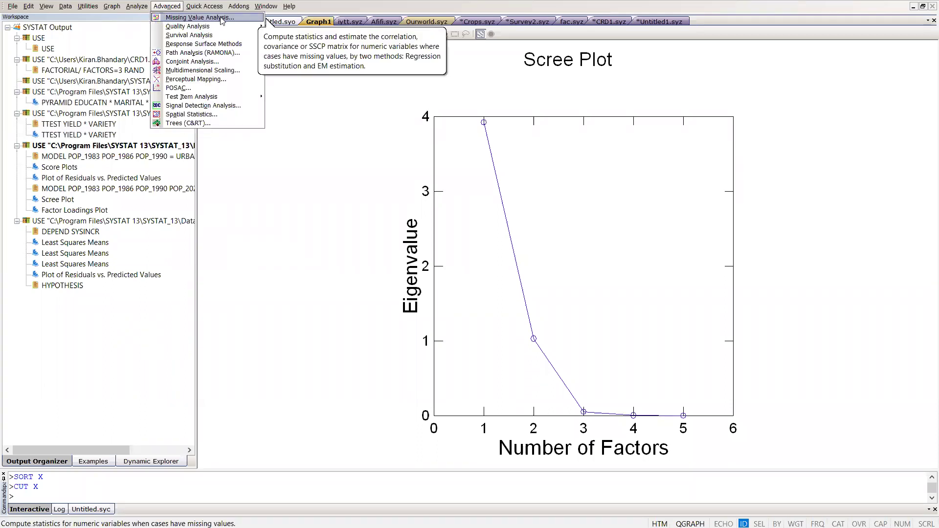
pyautogui.moveTo(227, 30)
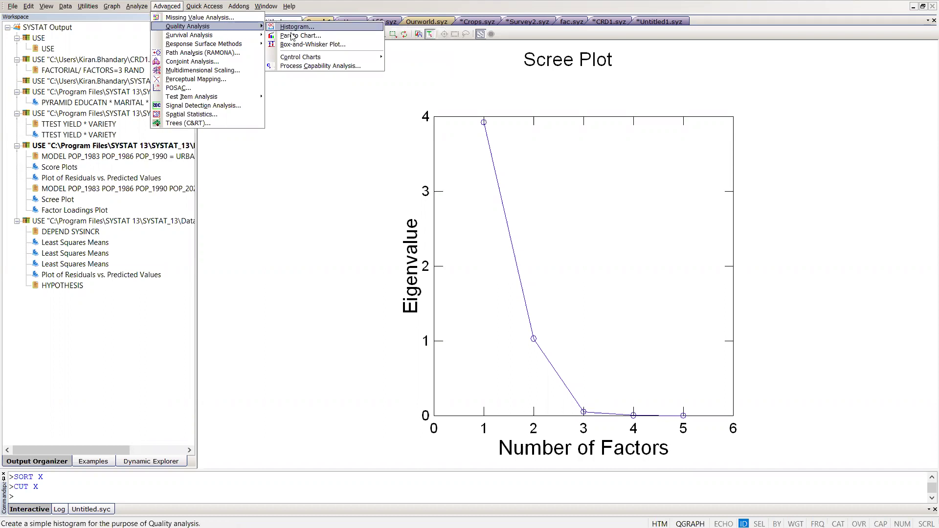
pyautogui.moveTo(323, 57)
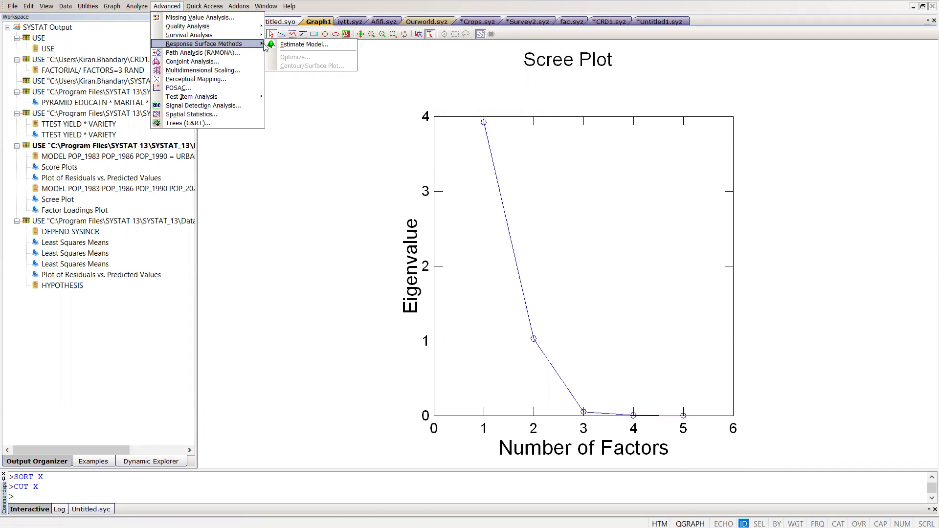
pyautogui.click(280, 159)
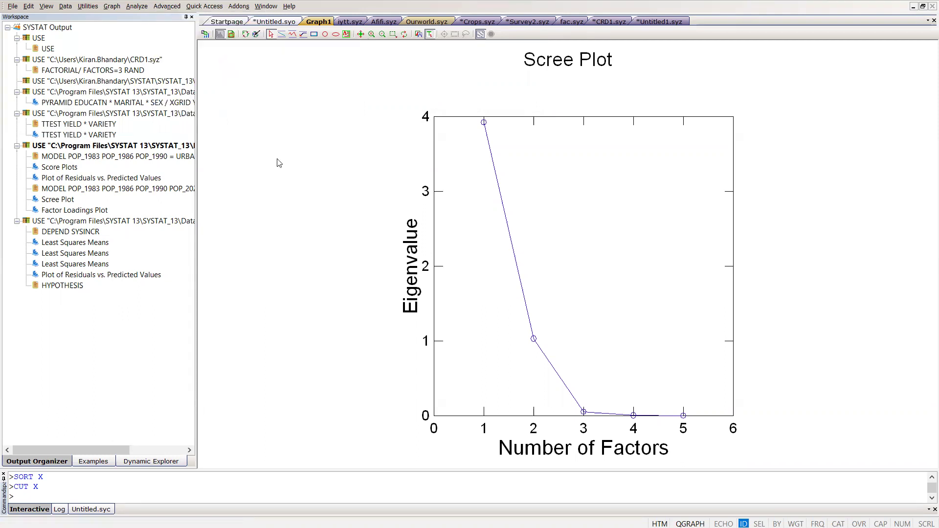
# Open the data file Blockccd.syz from the Data folder
pyautogui.click(13, 7)
pyautogui.moveTo(61, 27)
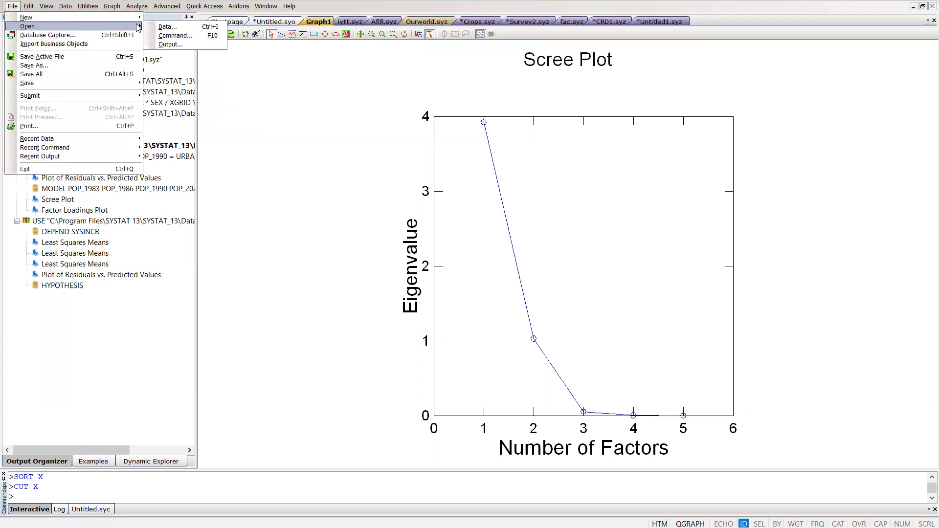
pyautogui.click(161, 27)
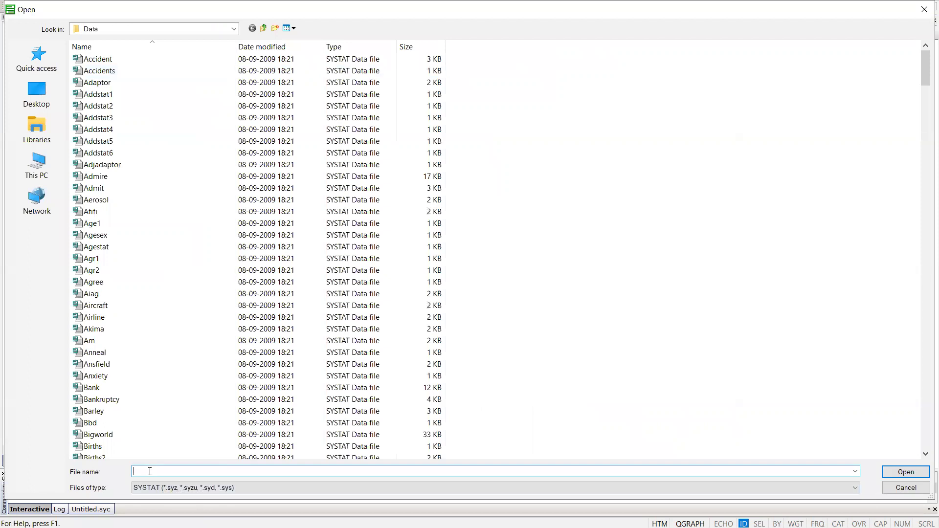
pyautogui.write('blo')
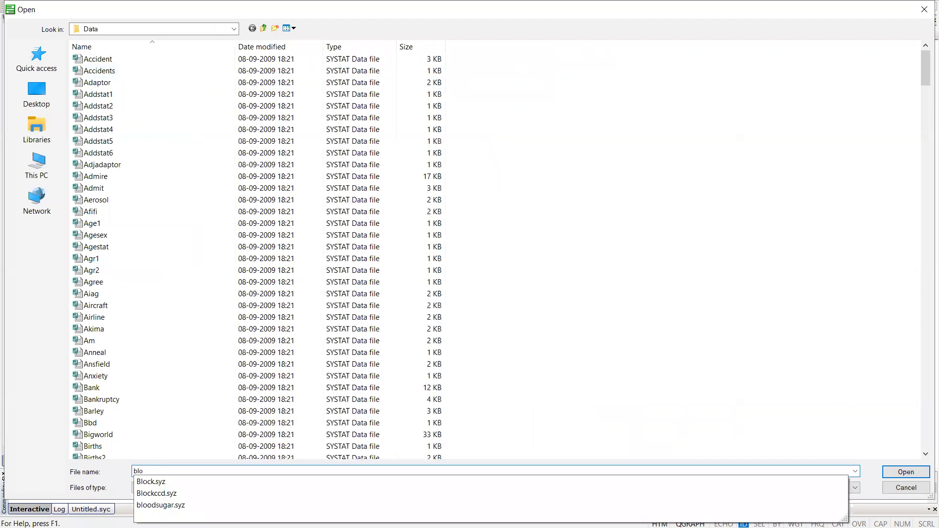
pyautogui.write('c')
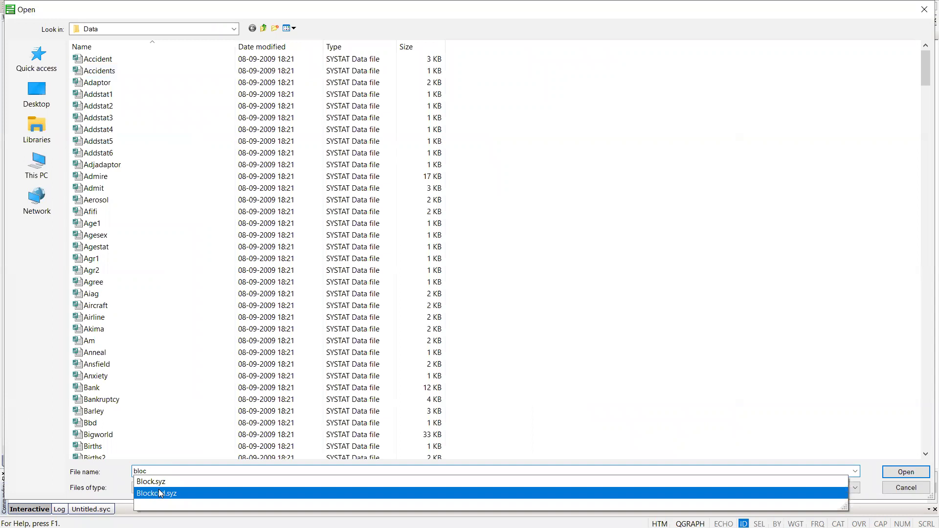
pyautogui.click(161, 493)
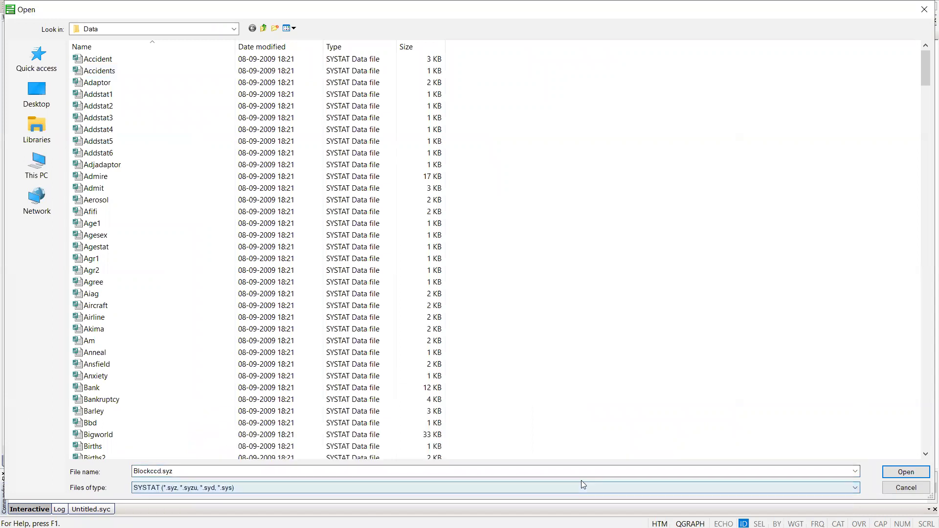
pyautogui.click(902, 471)
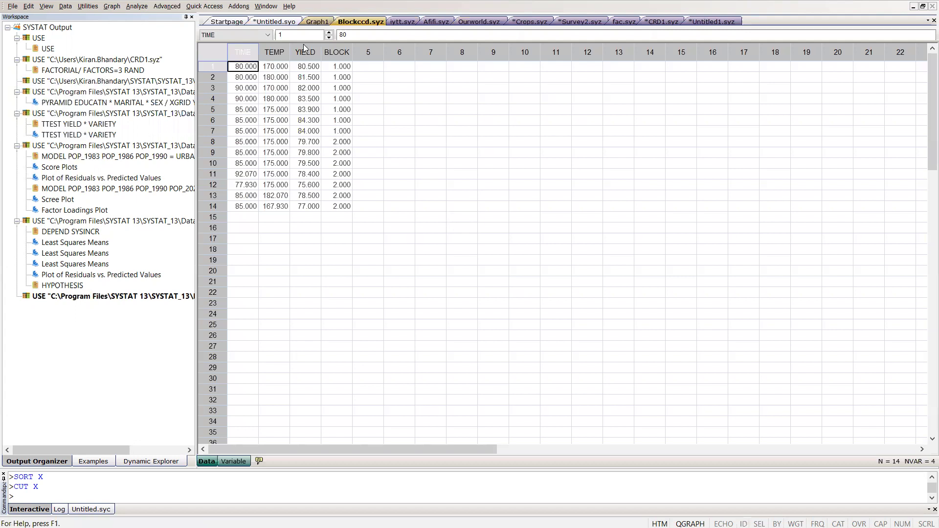
# Examine the TIME, TEMP, YIELD and BLOCK columns of the Blockccd data
pyautogui.click(304, 52)
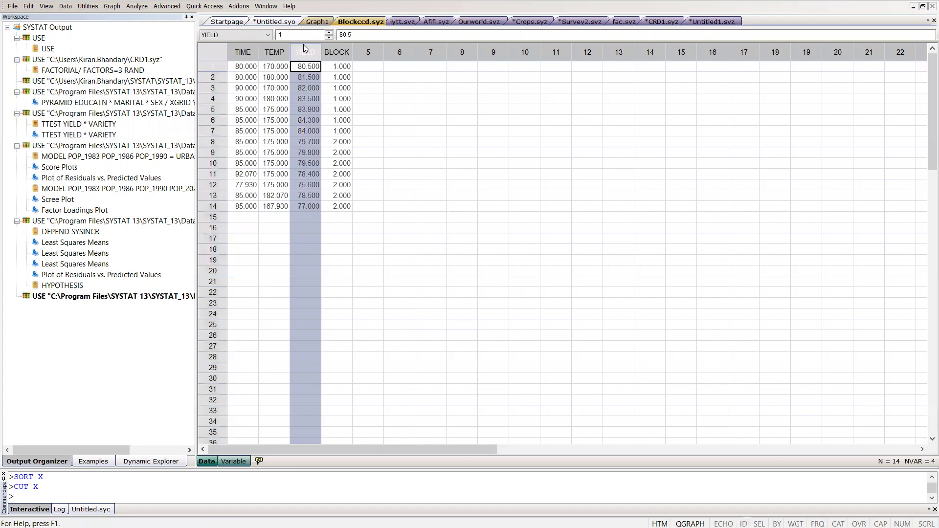
pyautogui.click(246, 51)
pyautogui.click(279, 55)
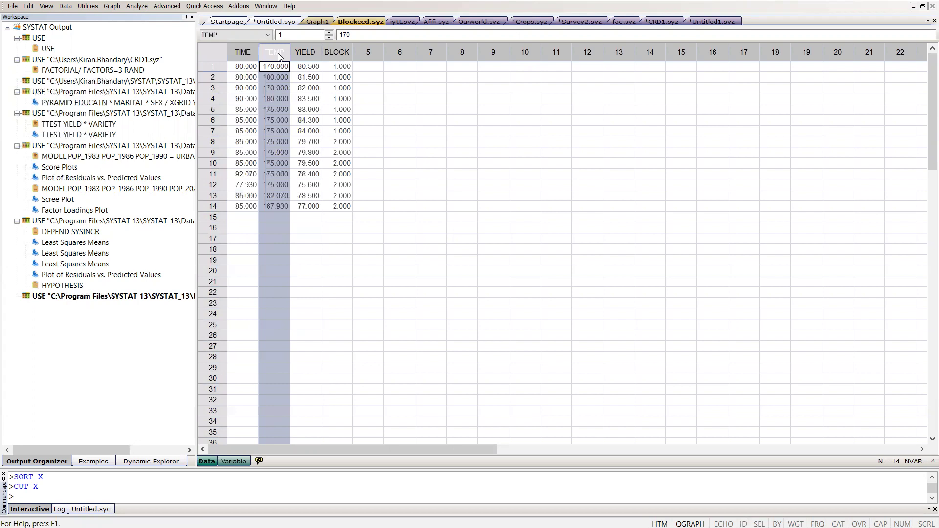
pyautogui.click(336, 52)
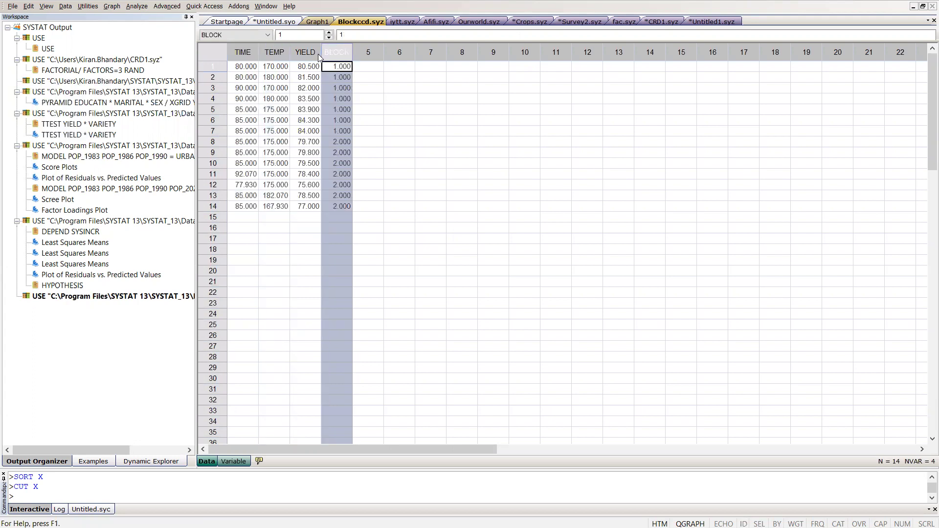
pyautogui.click(303, 52)
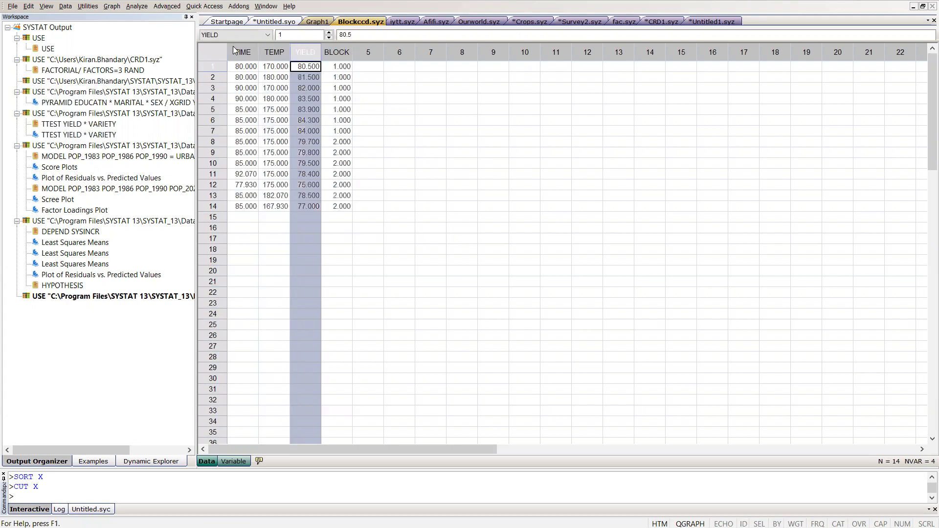
pyautogui.click(238, 52)
pyautogui.click(280, 55)
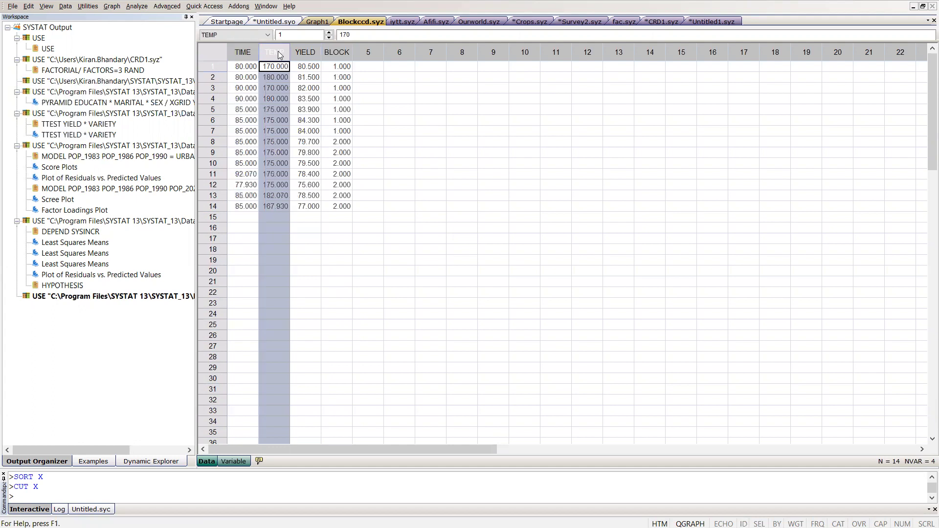
pyautogui.click(305, 52)
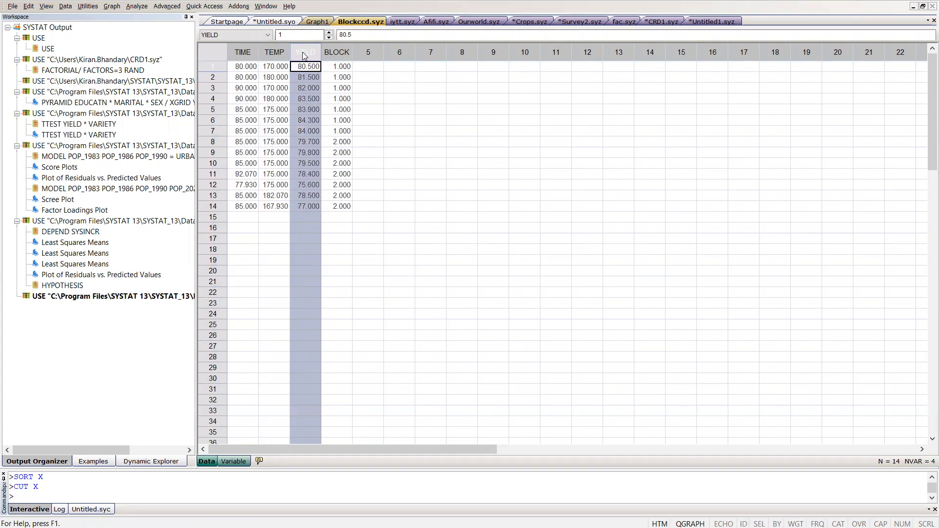
# Set up a response surface model estimation with TIME and TEMP as factors and BLOCK as the block variable
pyautogui.click(167, 6)
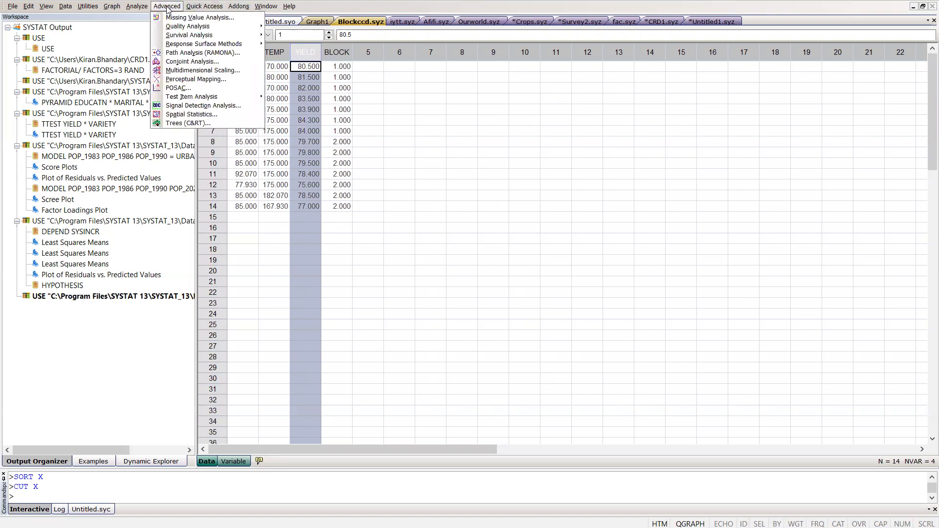
pyautogui.moveTo(205, 47)
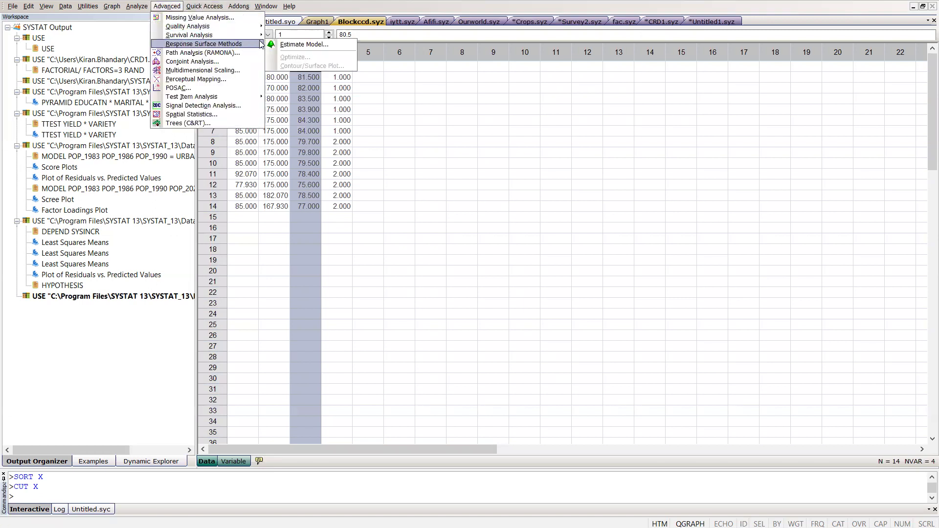
pyautogui.click(287, 47)
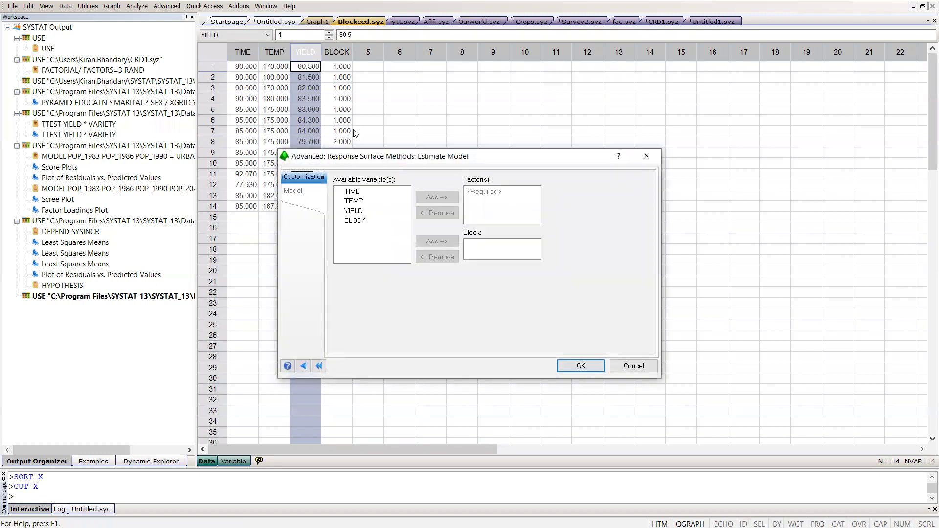
pyautogui.click(354, 191)
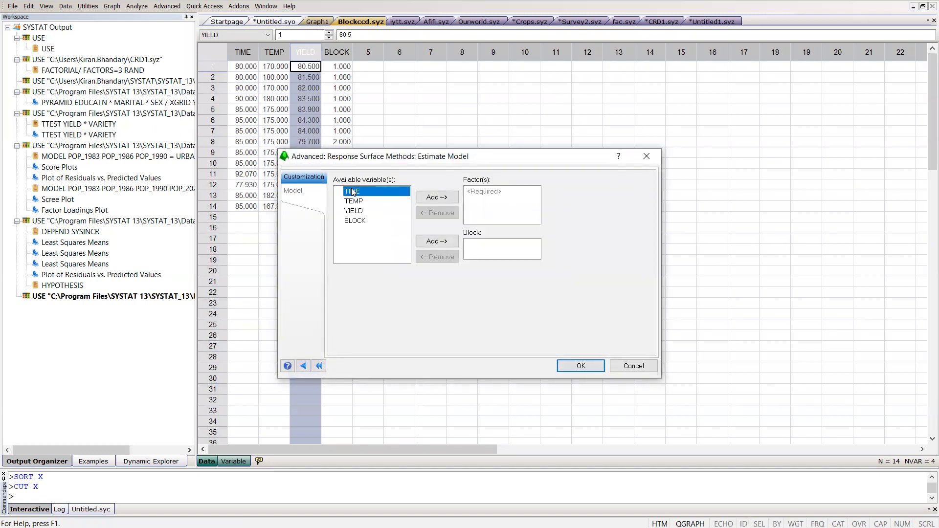
pyautogui.keyDown('shift'); pyautogui.click(353, 201); pyautogui.keyUp('shift')
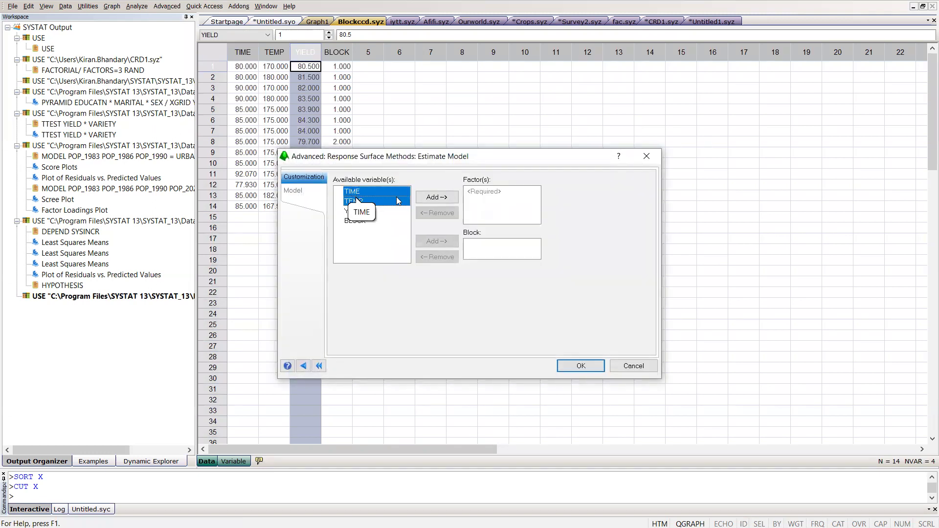
pyautogui.click(432, 198)
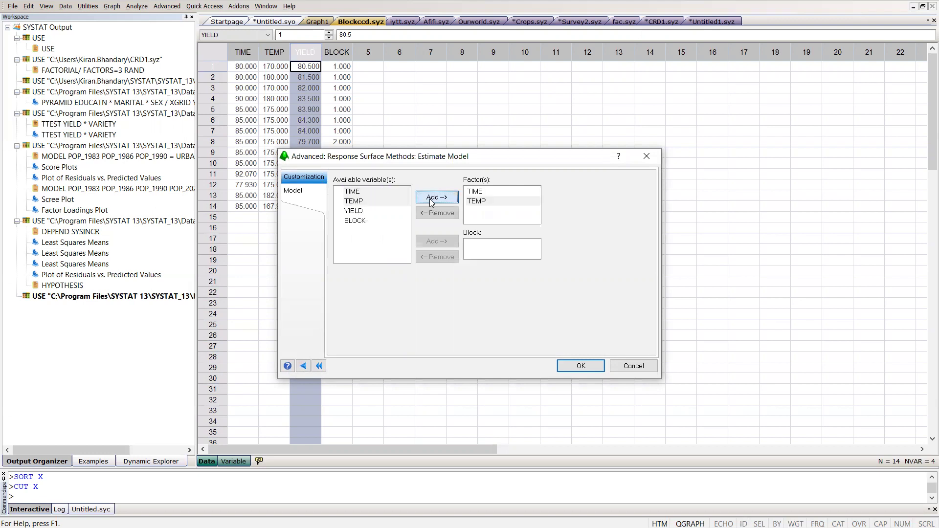
pyautogui.click(356, 221)
pyautogui.click(436, 241)
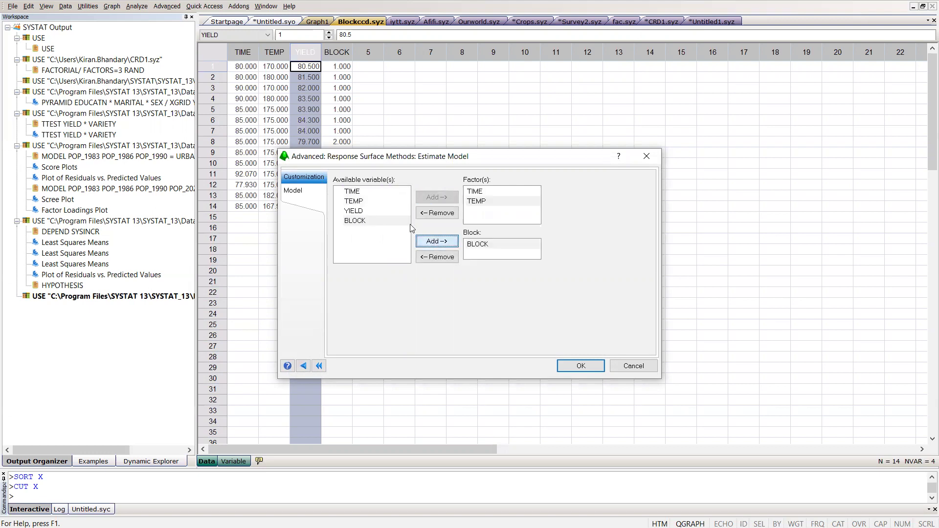
# Set YIELD as the response, run the response surface estimation and review its output
pyautogui.click(302, 192)
pyautogui.click(361, 195)
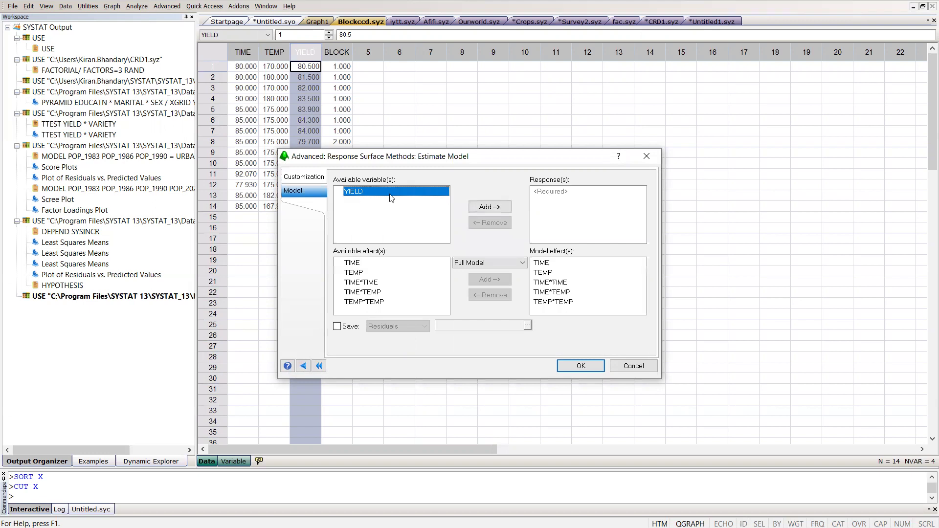
pyautogui.click(482, 209)
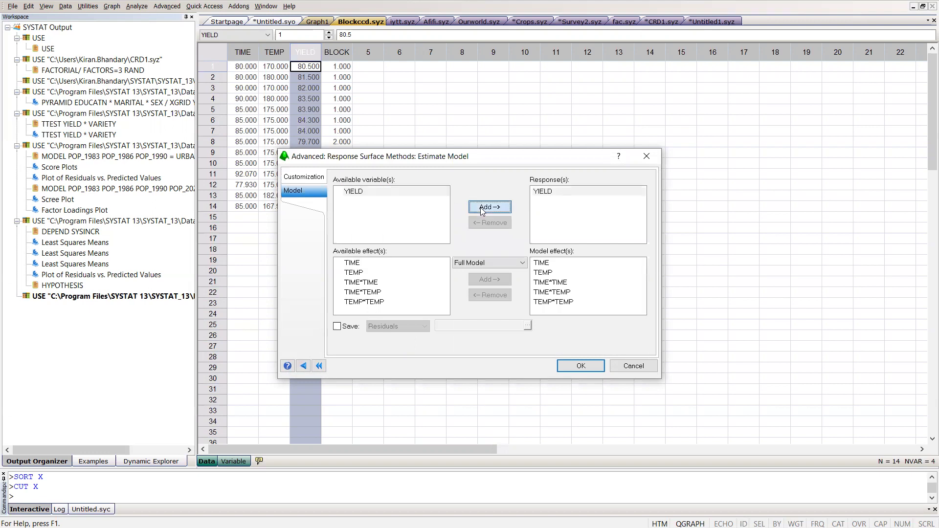
pyautogui.click(582, 370)
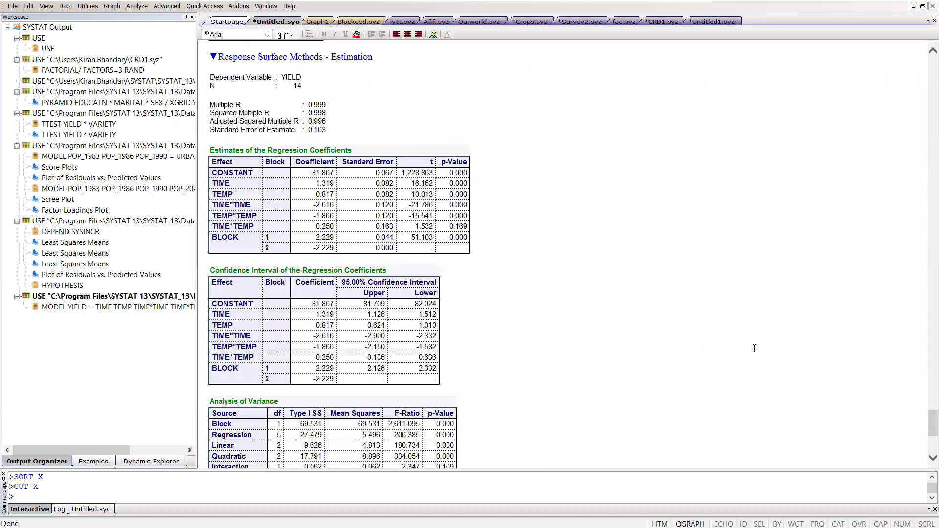
pyautogui.scroll(-5, 926, 449)
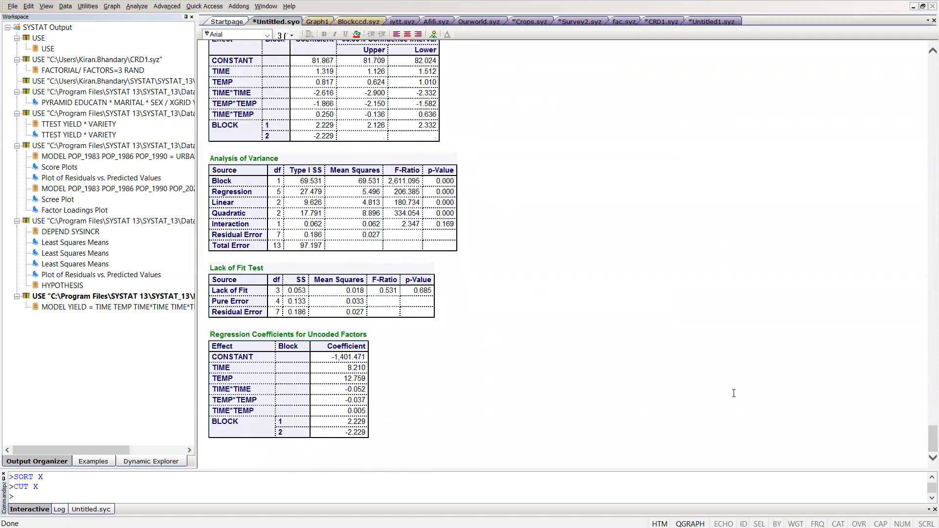
# Open the response surface optimization settings and inspect the Ridge and Desirability options for YIELD
pyautogui.click(166, 6)
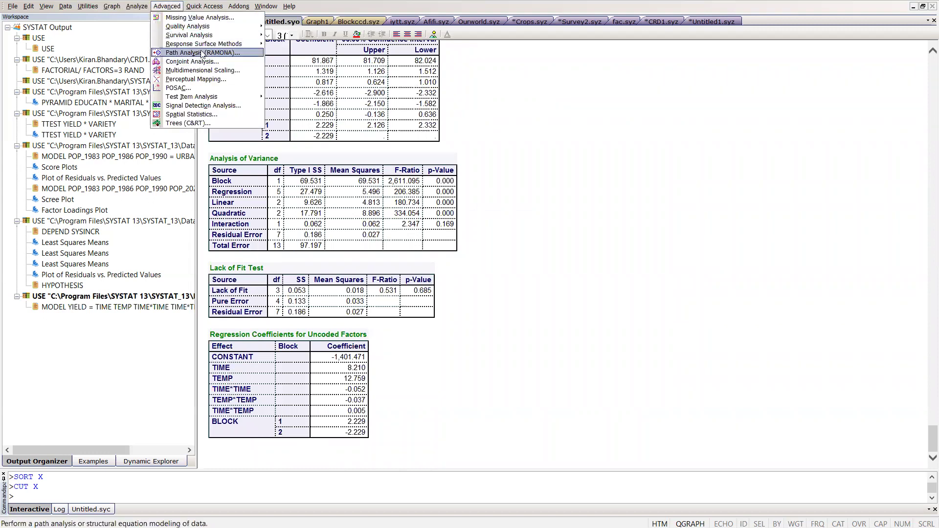
pyautogui.moveTo(218, 48)
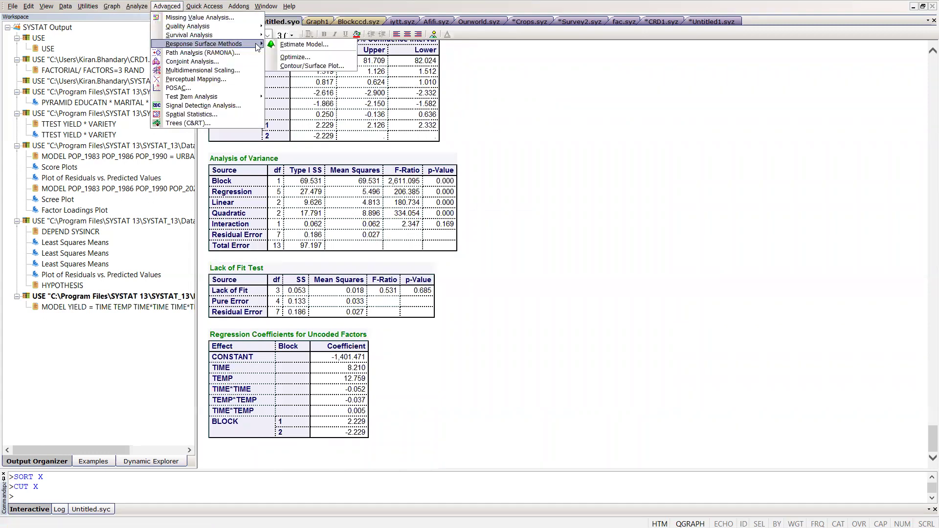
pyautogui.click(295, 60)
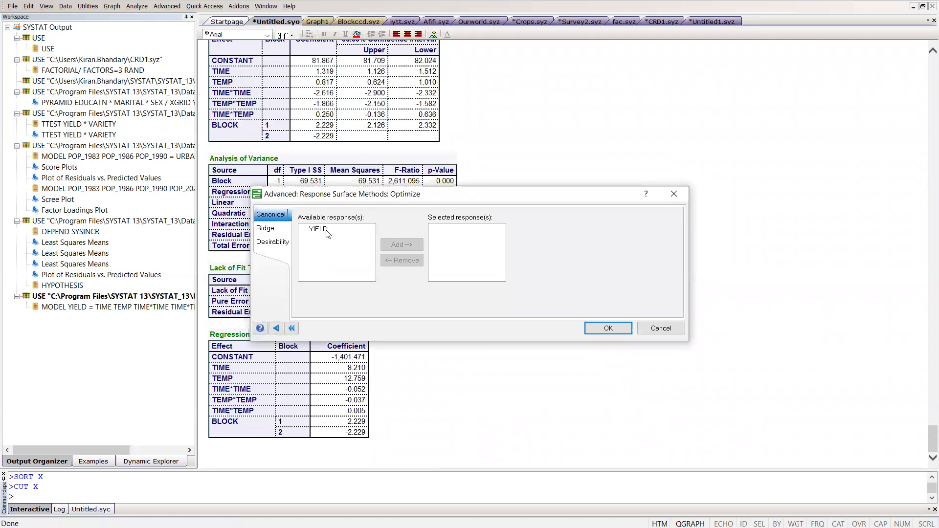
pyautogui.click(265, 228)
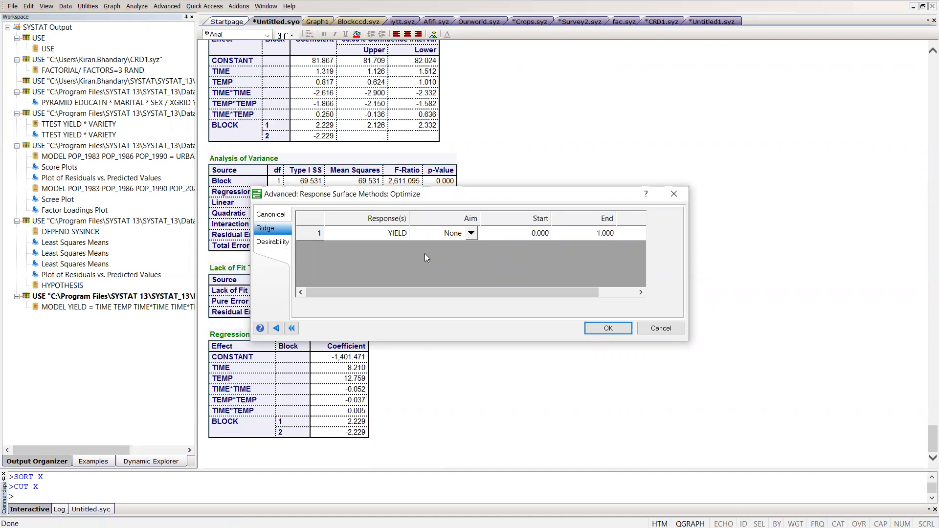
pyautogui.click(471, 234)
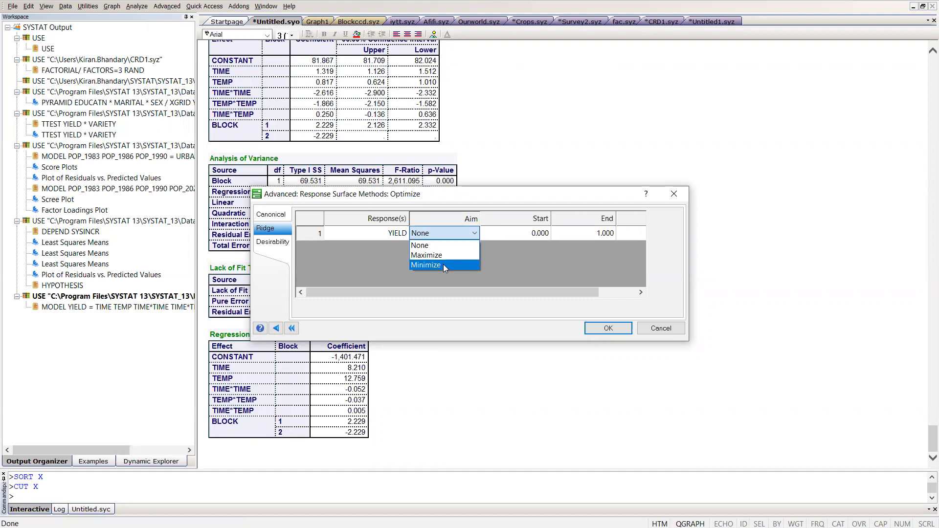
pyautogui.click(272, 244)
pyautogui.click(272, 243)
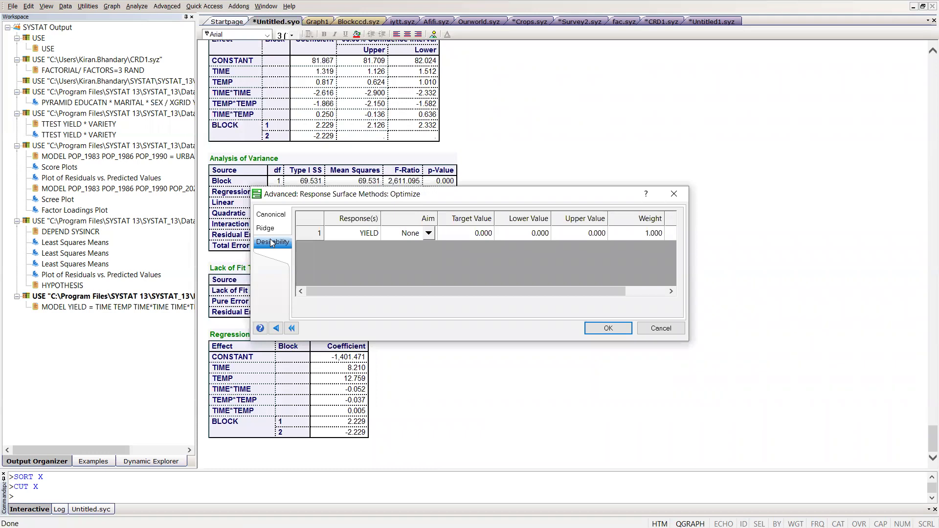
# Run a canonical optimization for the response YIELD and review the stationary point and optimal response in its output
pyautogui.click(274, 216)
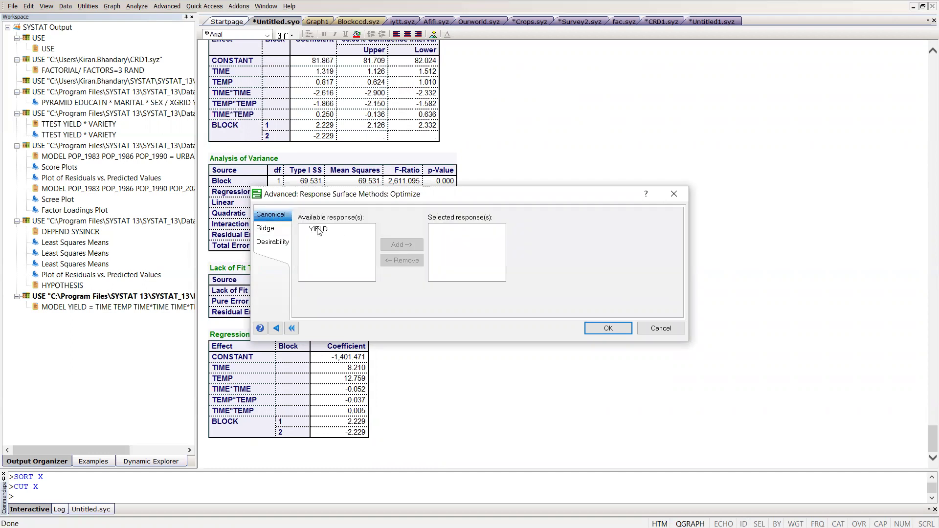
pyautogui.click(326, 233)
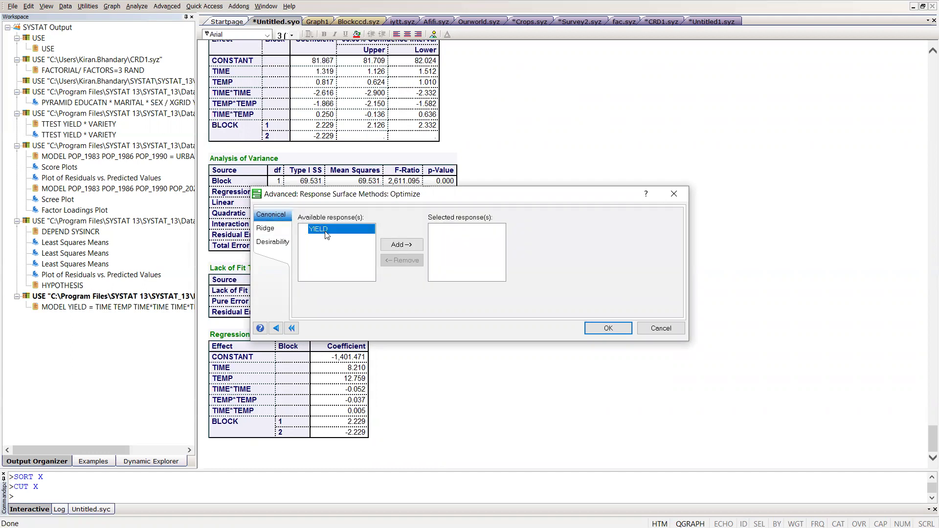
pyautogui.click(401, 246)
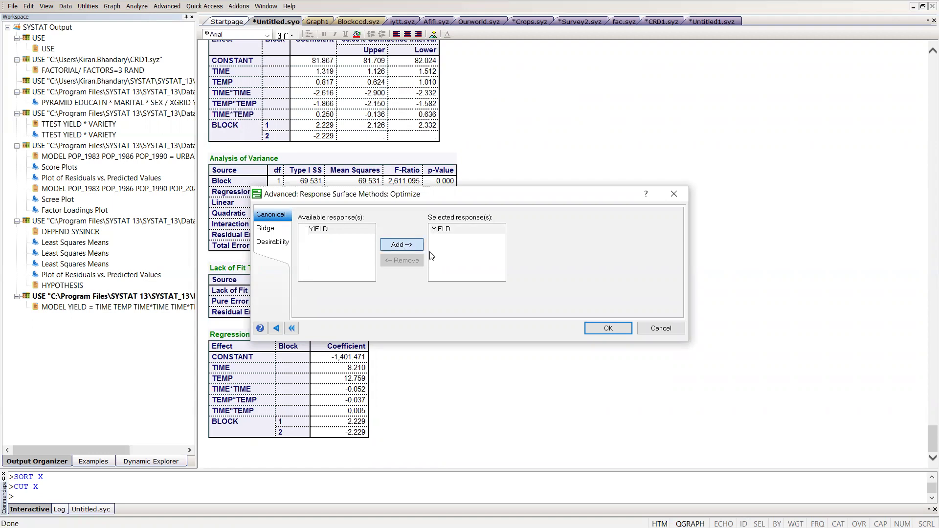
pyautogui.click(607, 329)
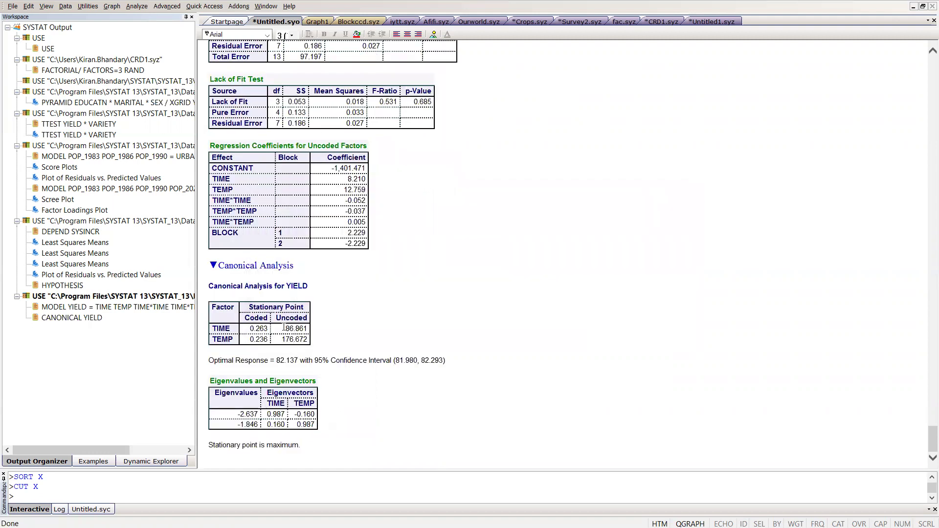
pyautogui.moveTo(284, 328); pyautogui.dragTo(230, 365)
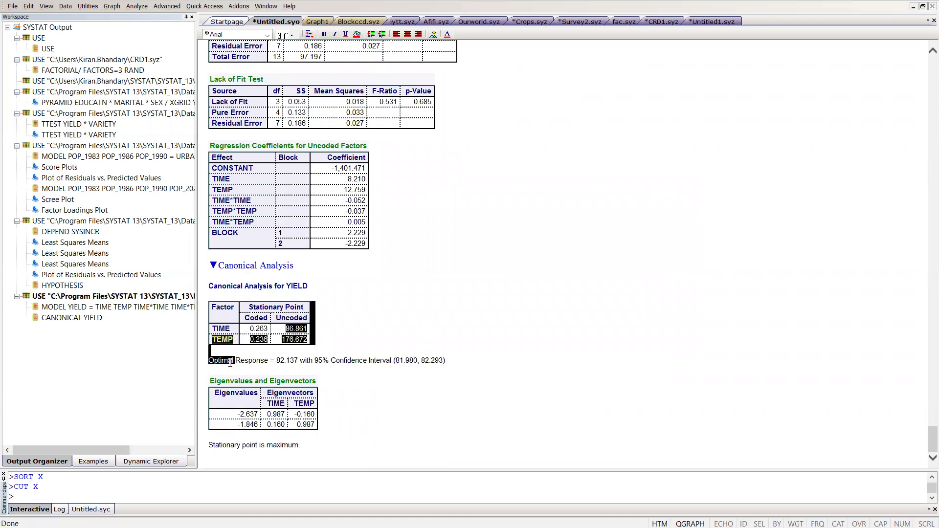
pyautogui.click(229, 363)
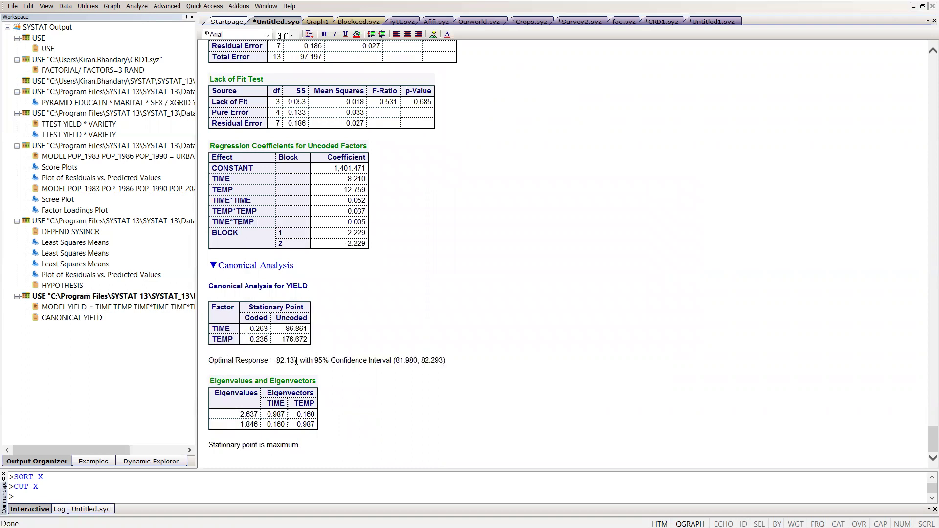
pyautogui.moveTo(283, 328); pyautogui.dragTo(307, 340)
# Create a response surface contour plot of YIELD with TIME as X-variable and TEMP as Y-variable, and view it in the Graph Editor
pyautogui.click(167, 6)
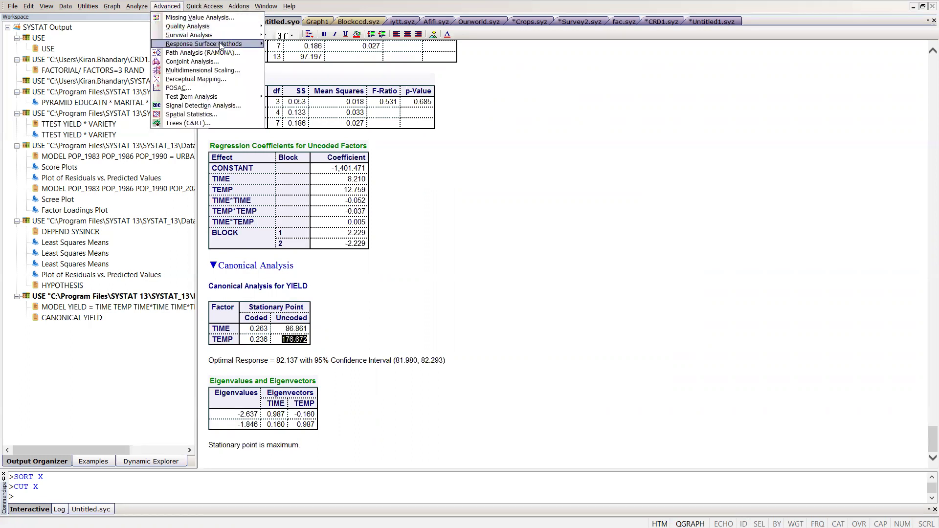
pyautogui.moveTo(237, 44)
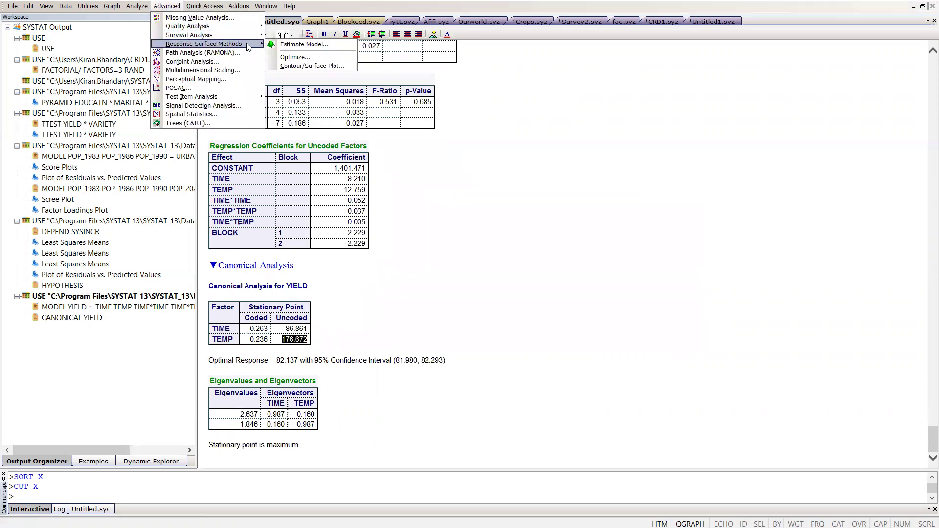
pyautogui.click(300, 67)
pyautogui.click(359, 206)
pyautogui.click(459, 202)
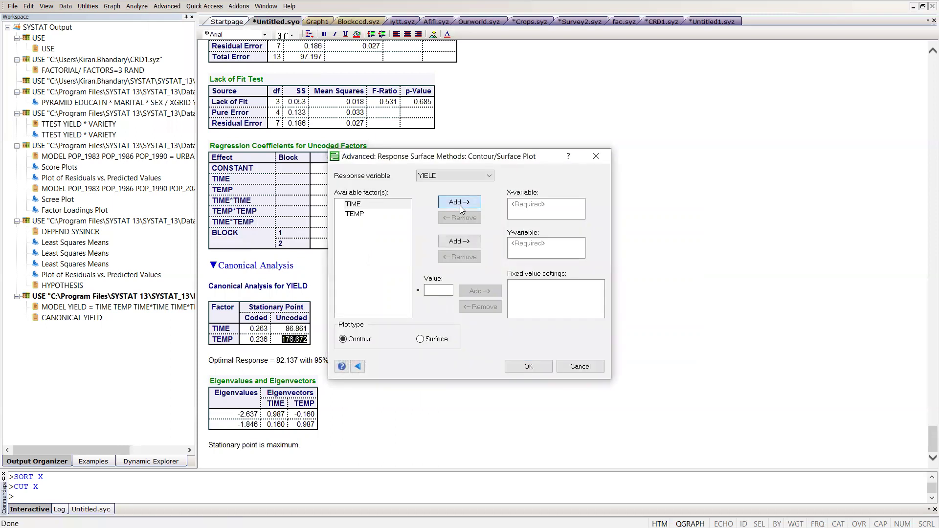
pyautogui.click(364, 216)
pyautogui.click(459, 241)
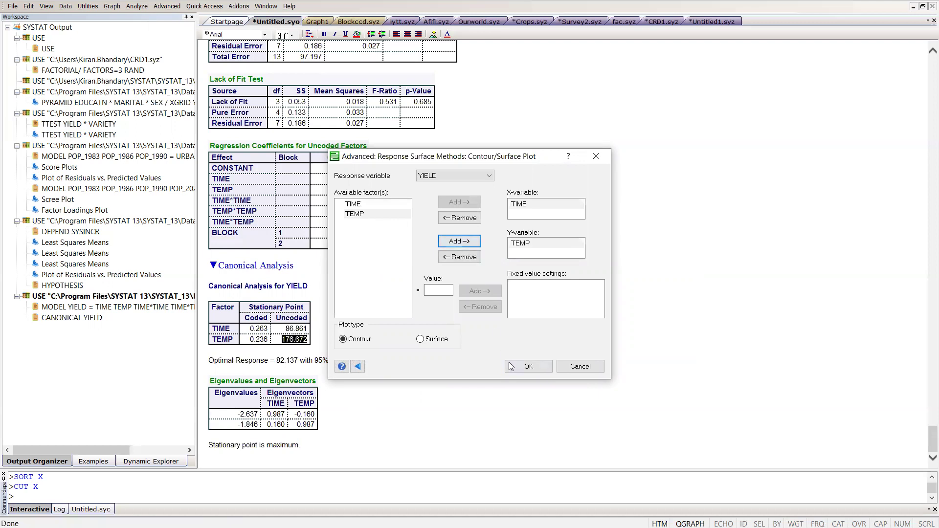
pyautogui.click(516, 368)
pyautogui.doubleClick(316, 348)
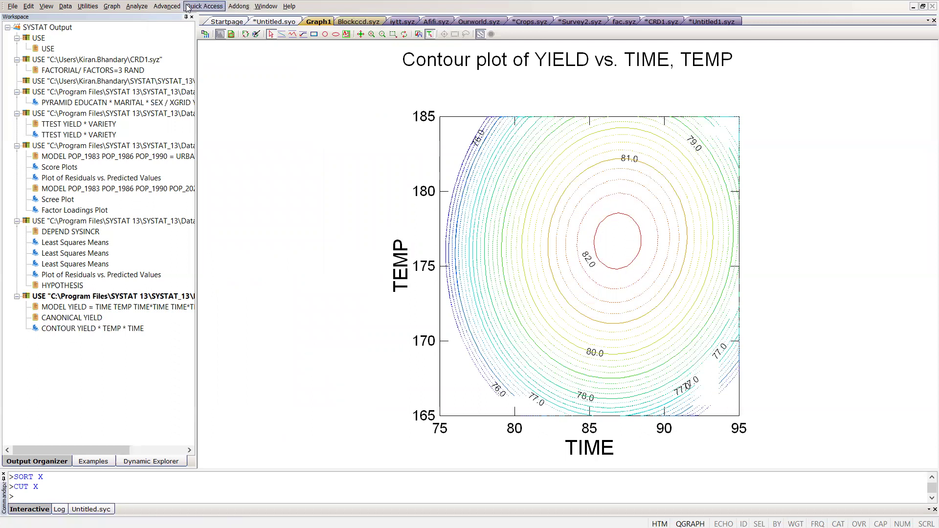
pyautogui.click(142, 6)
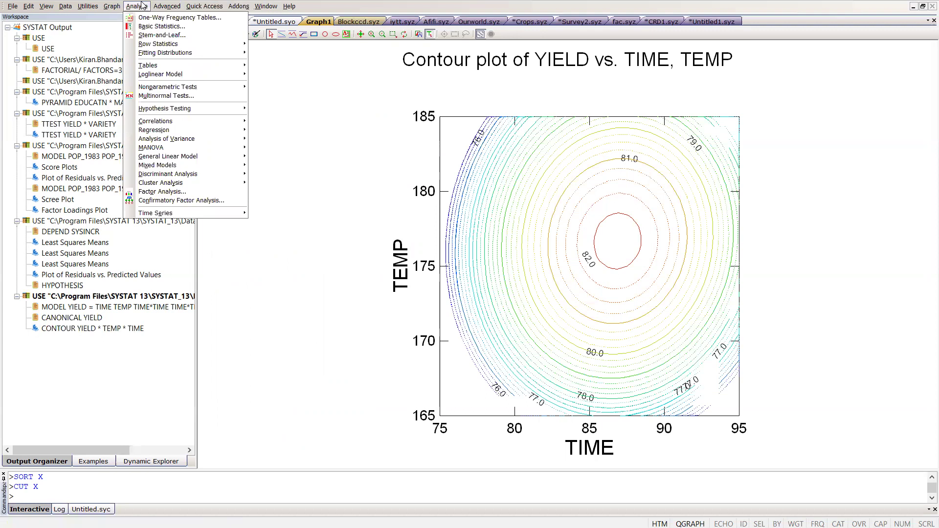
pyautogui.moveTo(167, 5)
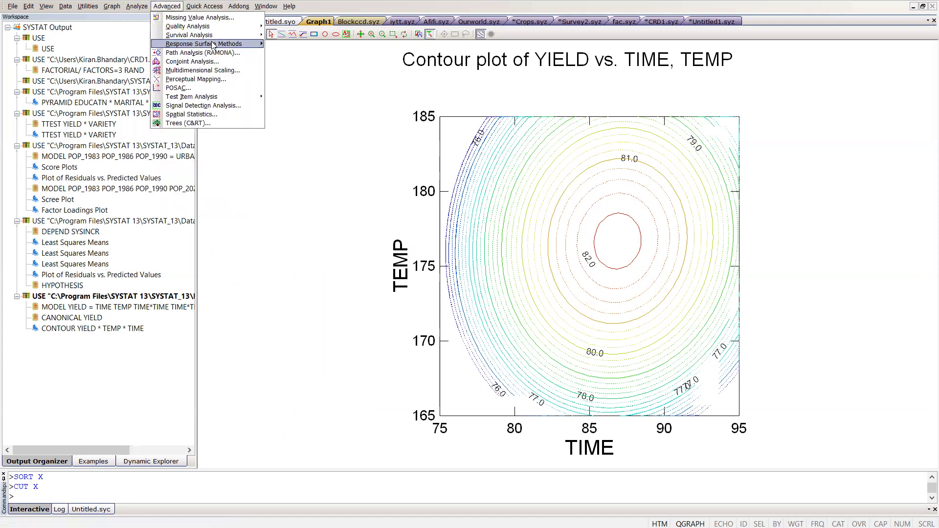
pyautogui.moveTo(213, 45)
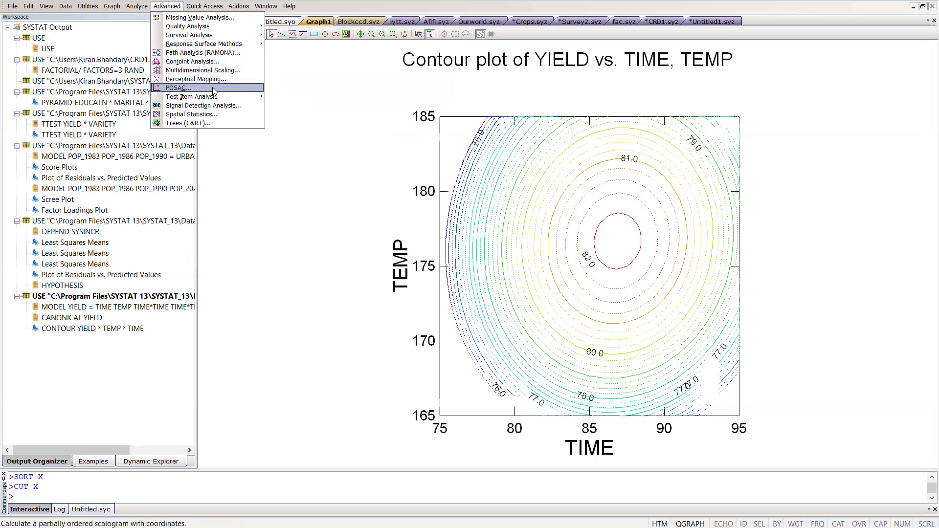
pyautogui.moveTo(205, 97)
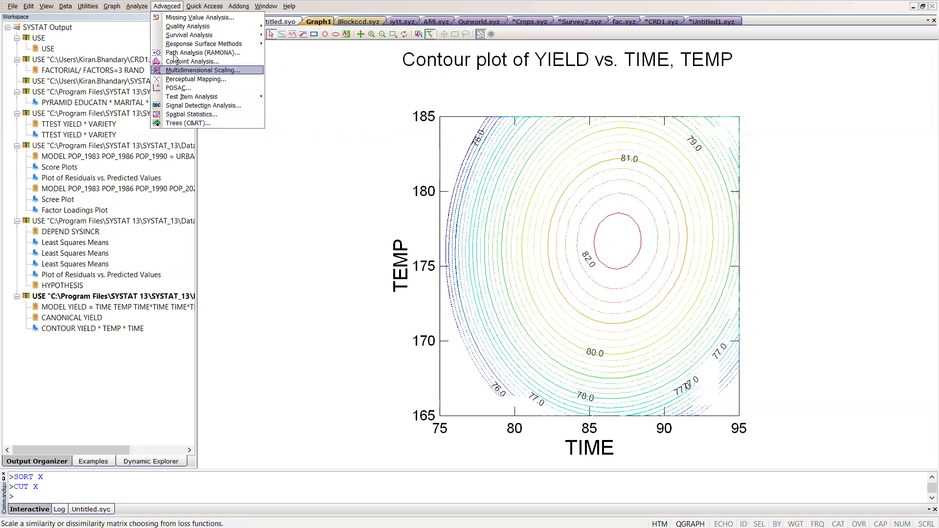
pyautogui.moveTo(204, 7)
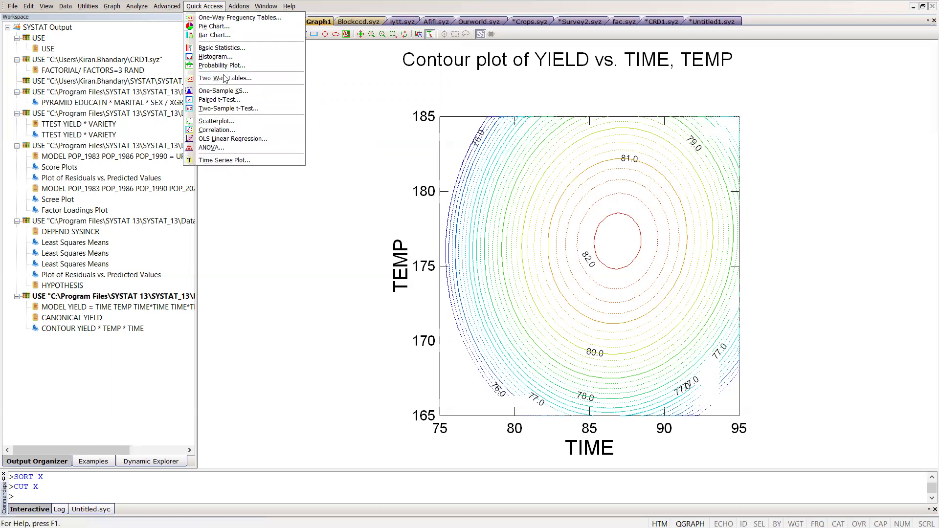
pyautogui.moveTo(240, 7)
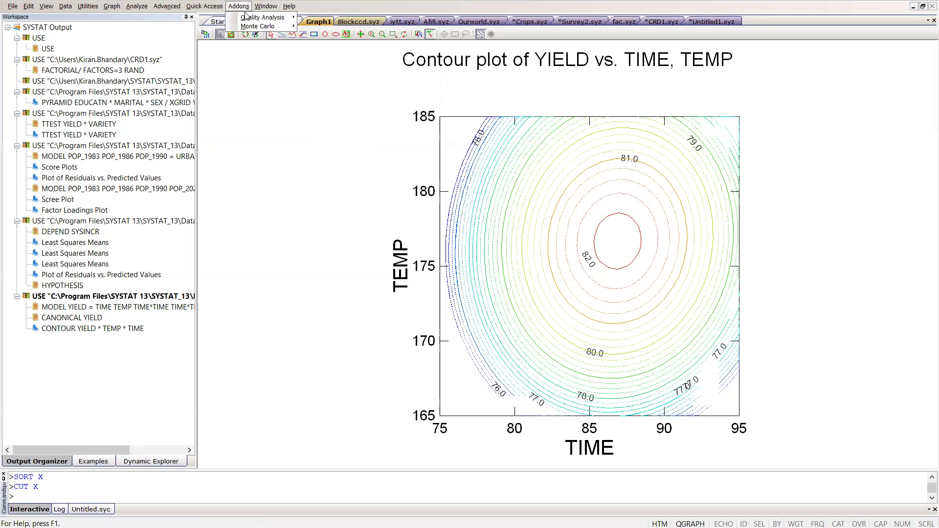
# Launch the SYSTAT demos, play the cluster movie from the Tutorial folder in Macromedia Flash Player 8, and close the player
pyautogui.click(290, 7)
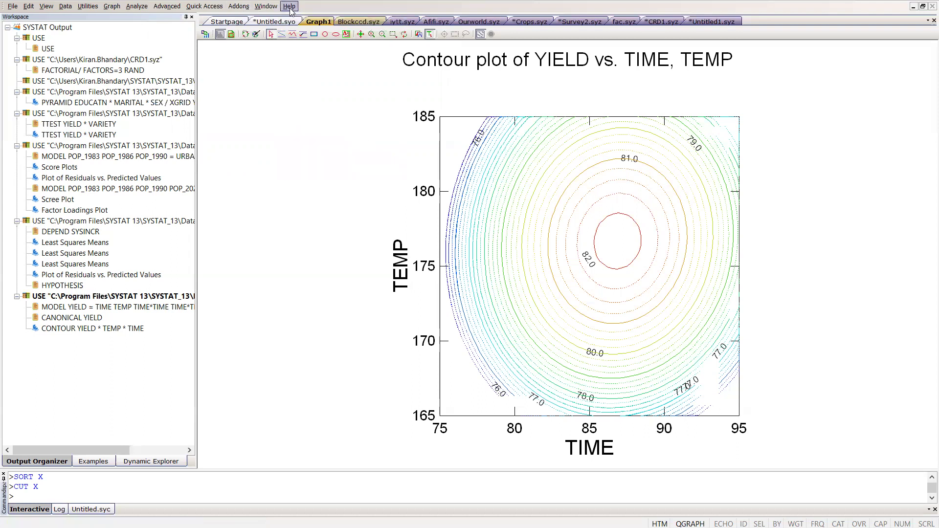
pyautogui.click(290, 8)
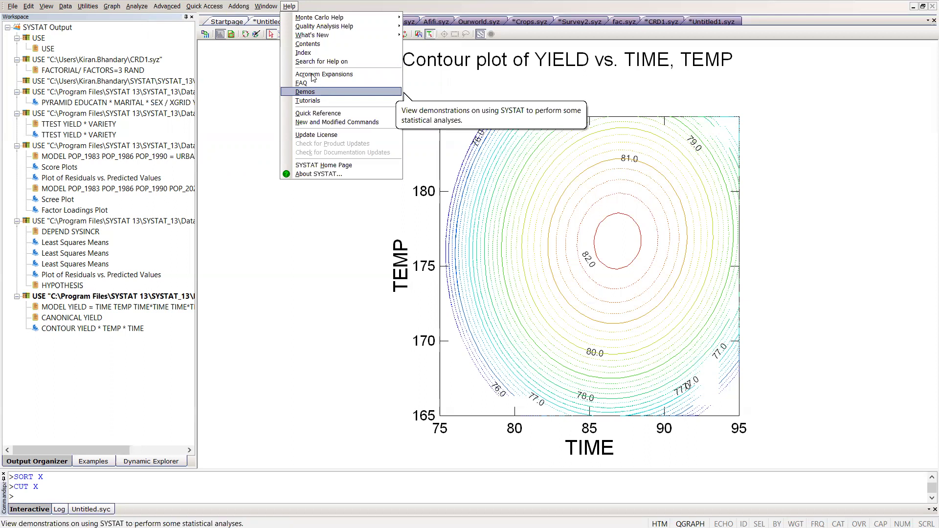
pyautogui.press('Return')
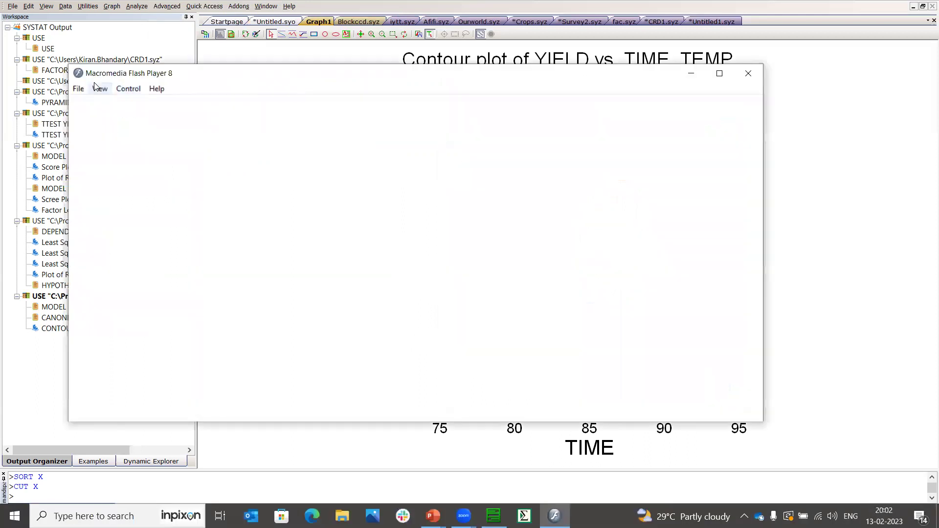
pyautogui.click(79, 90)
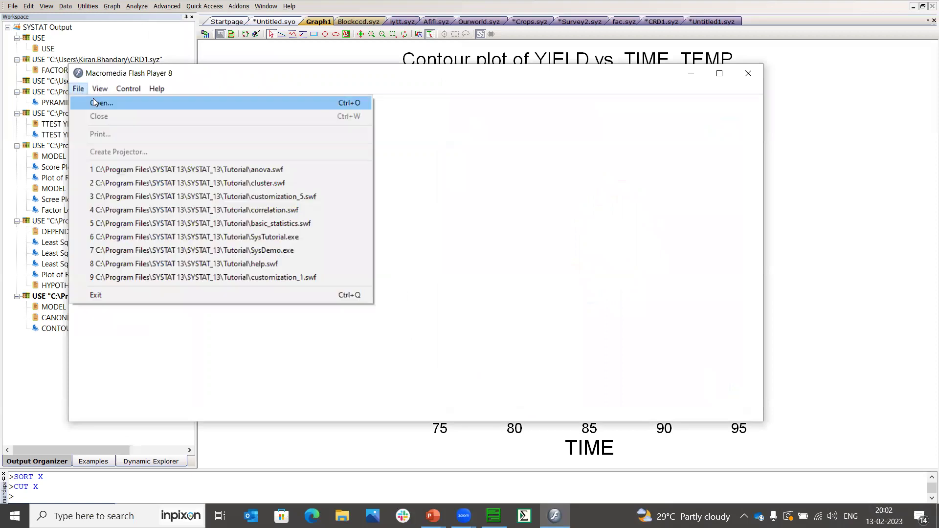
pyautogui.click(95, 102)
pyautogui.click(474, 283)
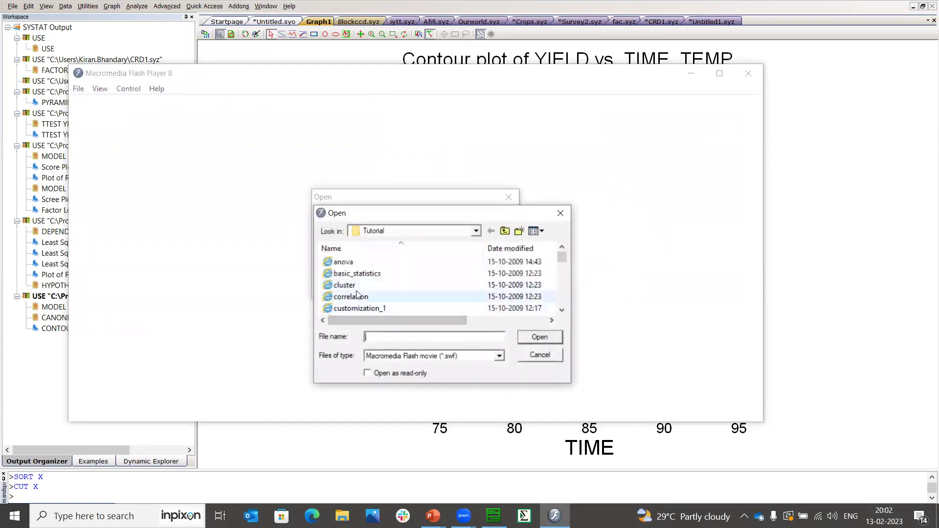
pyautogui.click(351, 287)
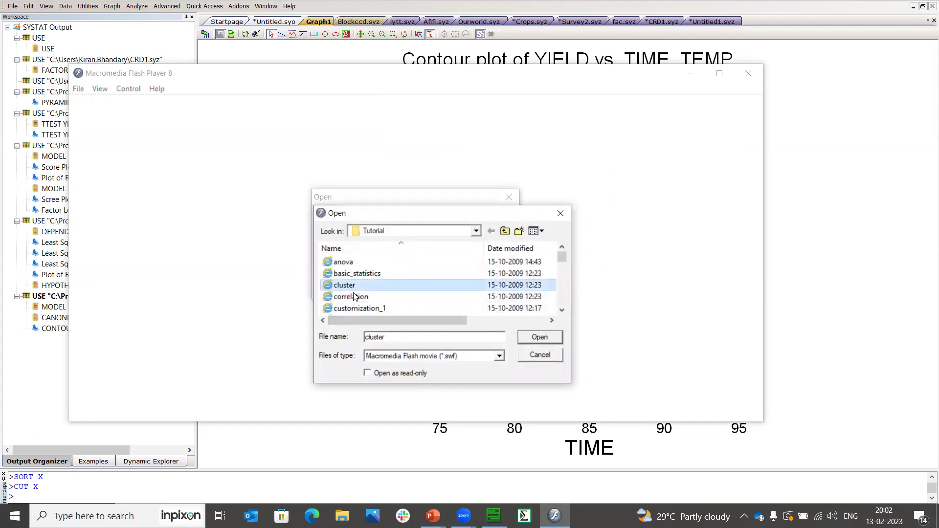
pyautogui.click(538, 337)
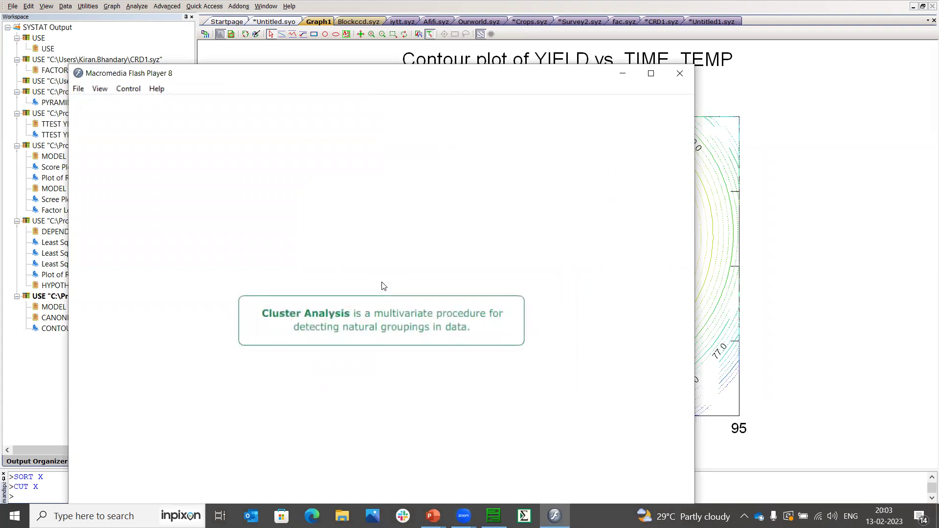
pyautogui.click(678, 73)
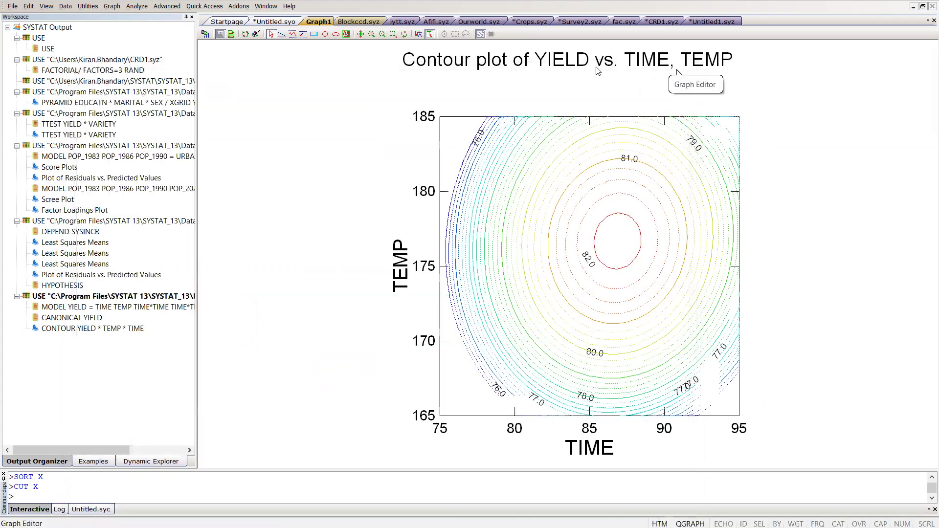